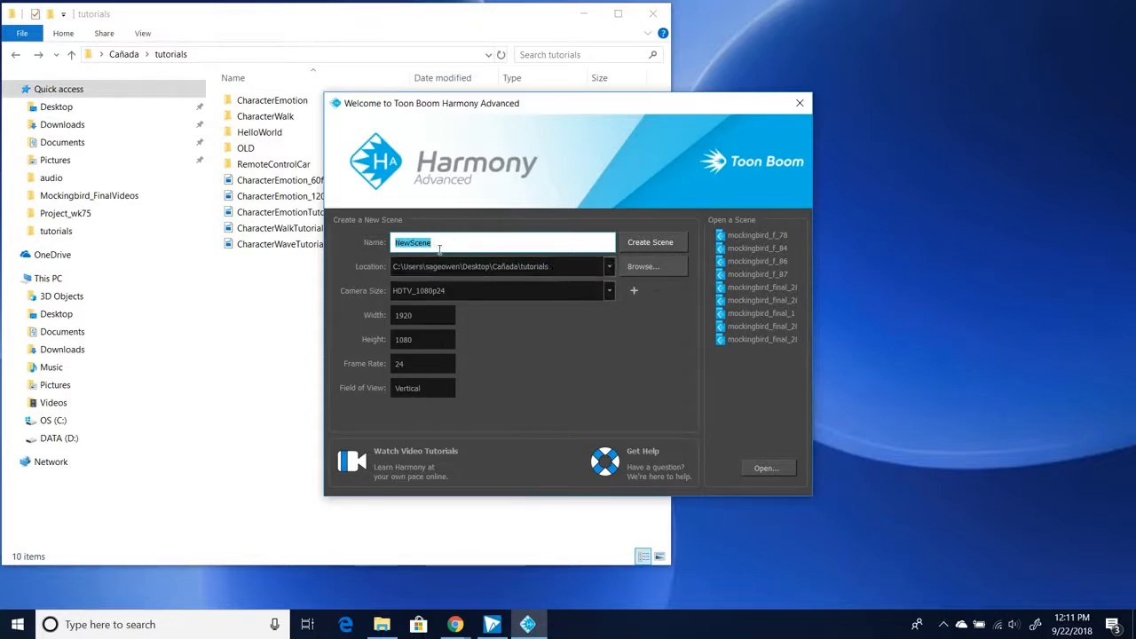
- Create a new scene named BouncingBall in the tutorials folder
{"action": "type", "text": "BouncingBall"}
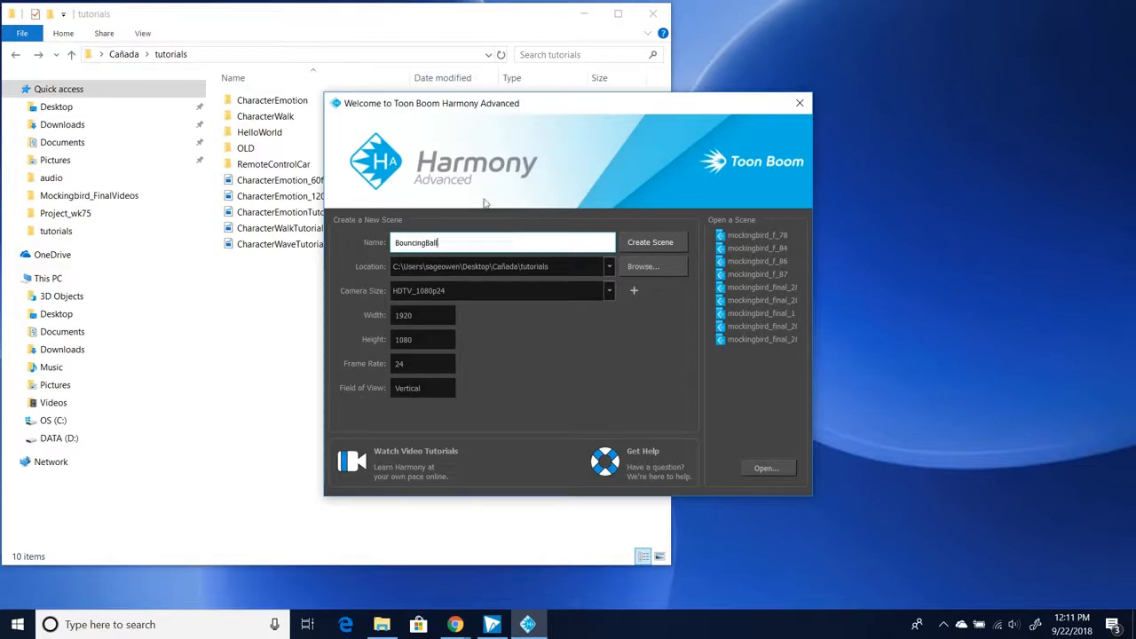
{"action": "left_click", "coordinate": [651, 245]}
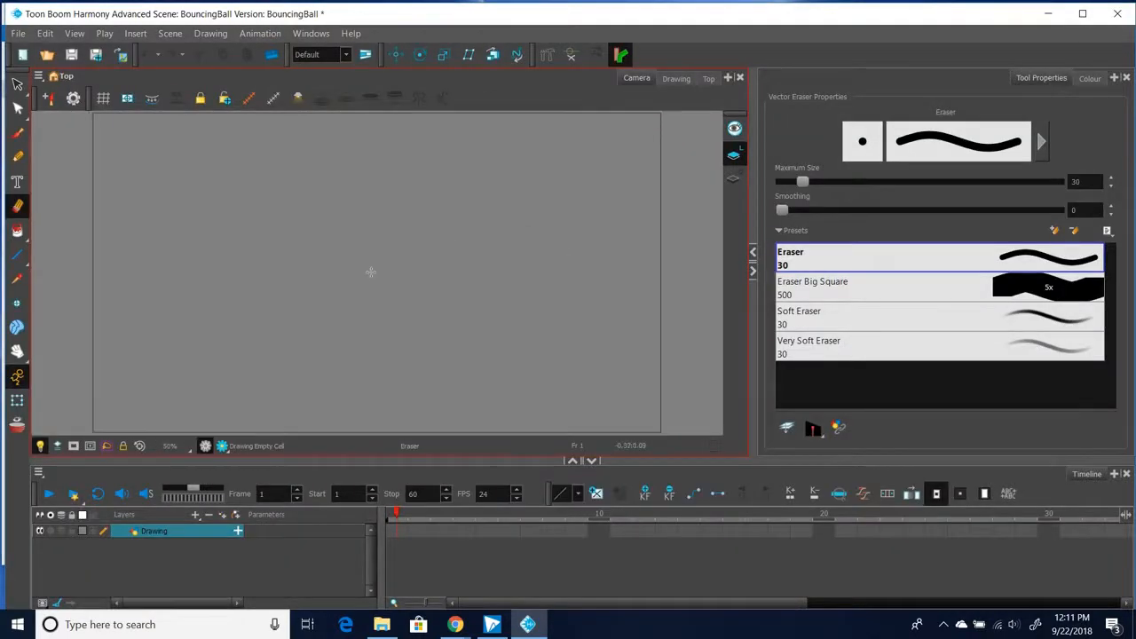
{"action": "left_click", "coordinate": [18, 352]}
{"action": "mouse_move", "coordinate": [304, 364]}
{"action": "left_mouse_down"}
{"action": "mouse_move", "coordinate": [346, 341]}
{"action": "mouse_move", "coordinate": [314, 342]}
{"action": "mouse_move", "coordinate": [322, 352]}
{"action": "left_mouse_up"}
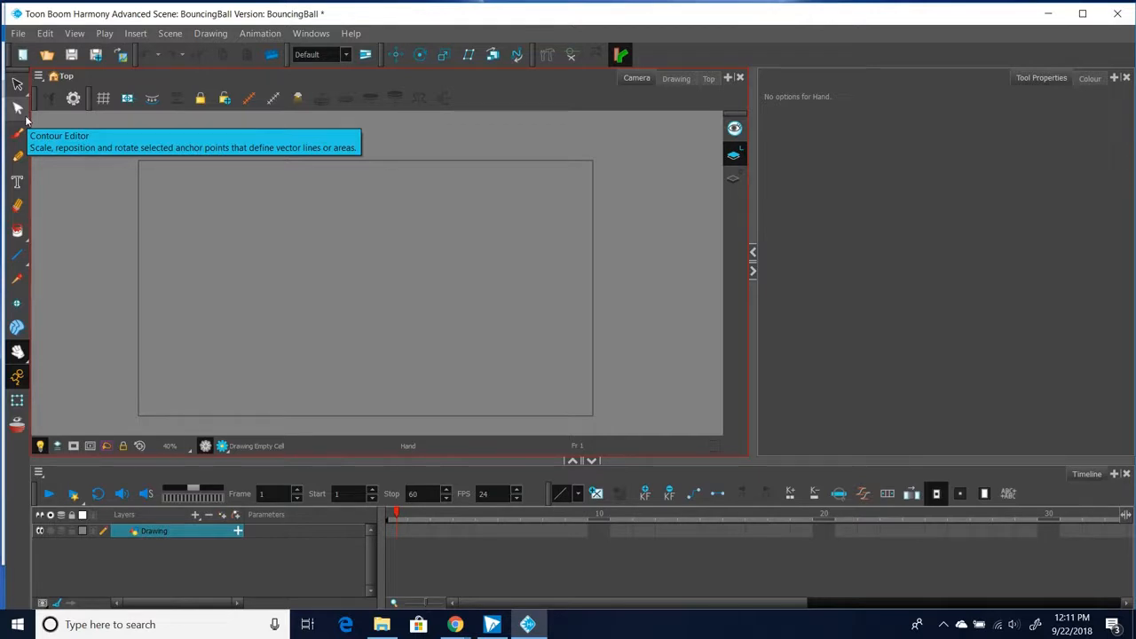
{"action": "left_click_drag", "start_coordinate": [236, 294], "coordinate": [231, 279]}
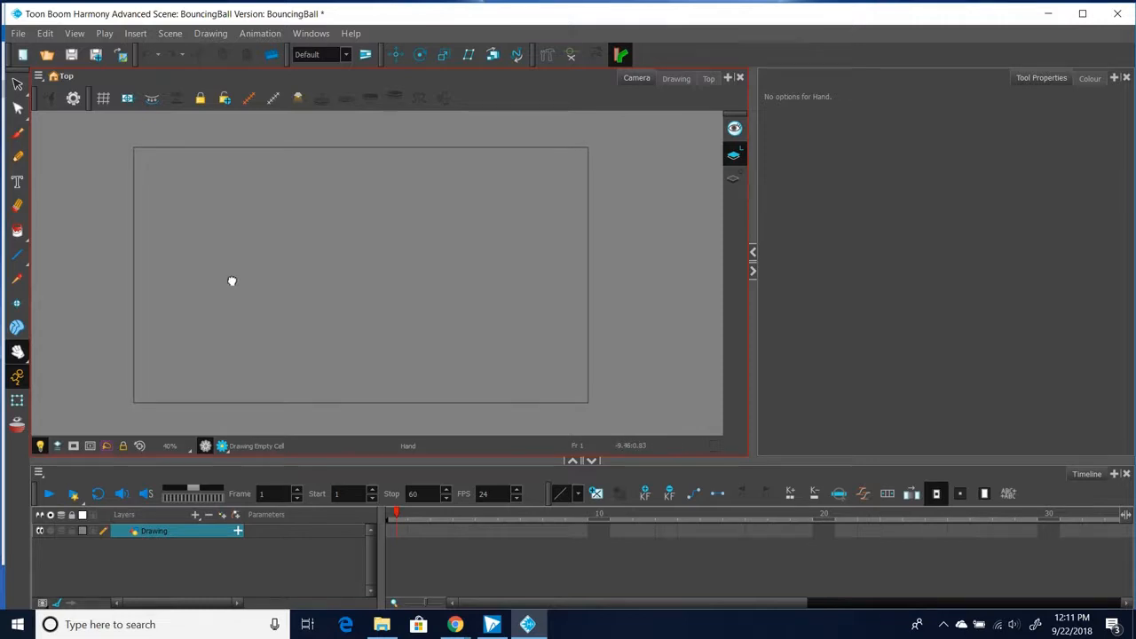
{"action": "left_click", "coordinate": [299, 583]}
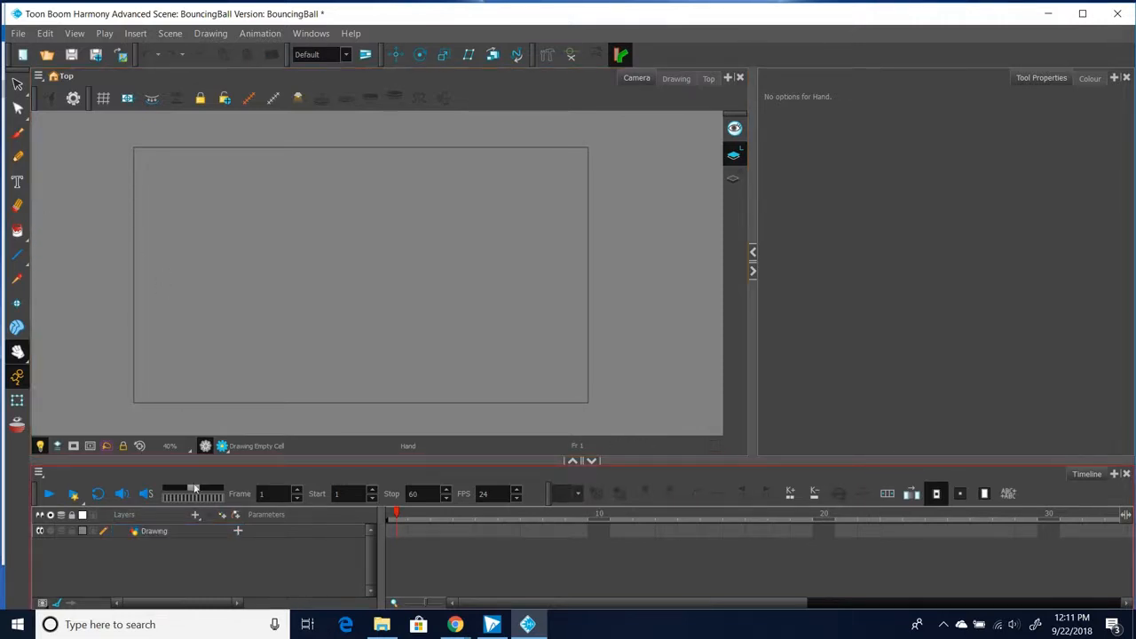
- Move the Harmony window out of the way and open the new BouncingBall scene folder in File Explorer
{"action": "left_click_drag", "start_coordinate": [133, 14], "coordinate": [145, 193]}
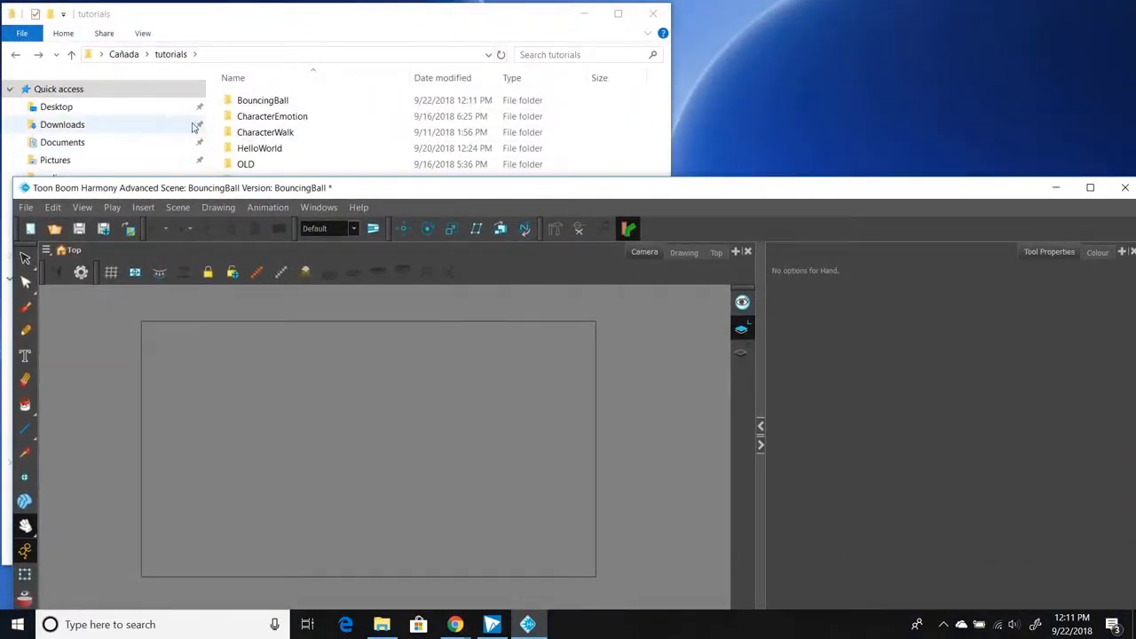
{"action": "left_click", "coordinate": [238, 106]}
{"action": "double_click", "coordinate": [238, 107]}
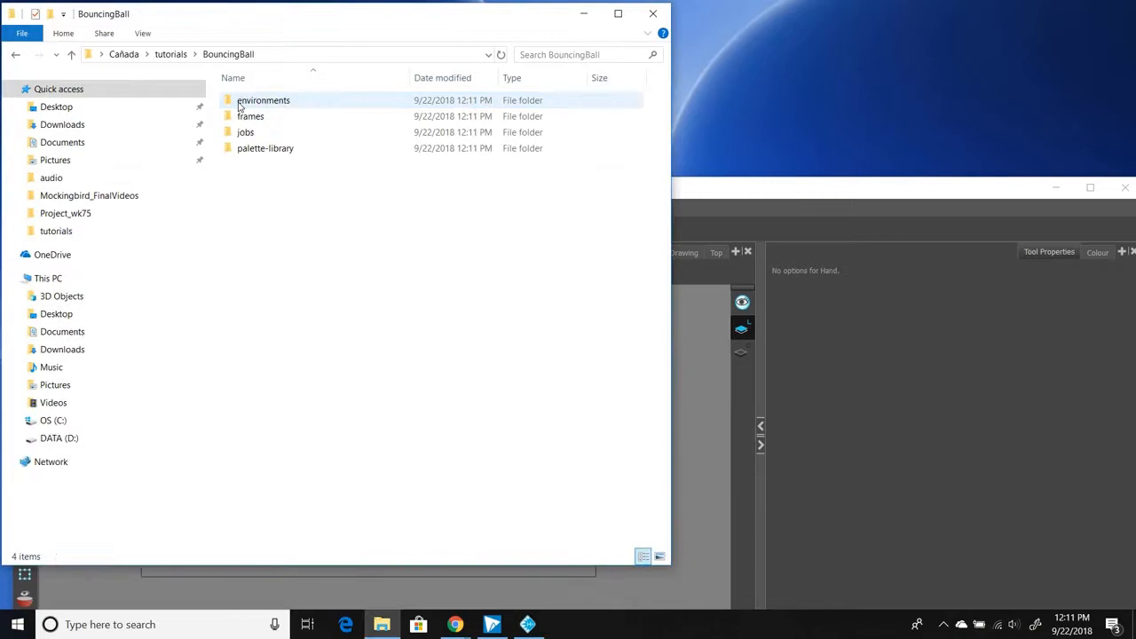
- Switch back to Toon Boom Harmony and save the BouncingBall scene
{"action": "left_click", "coordinate": [729, 213]}
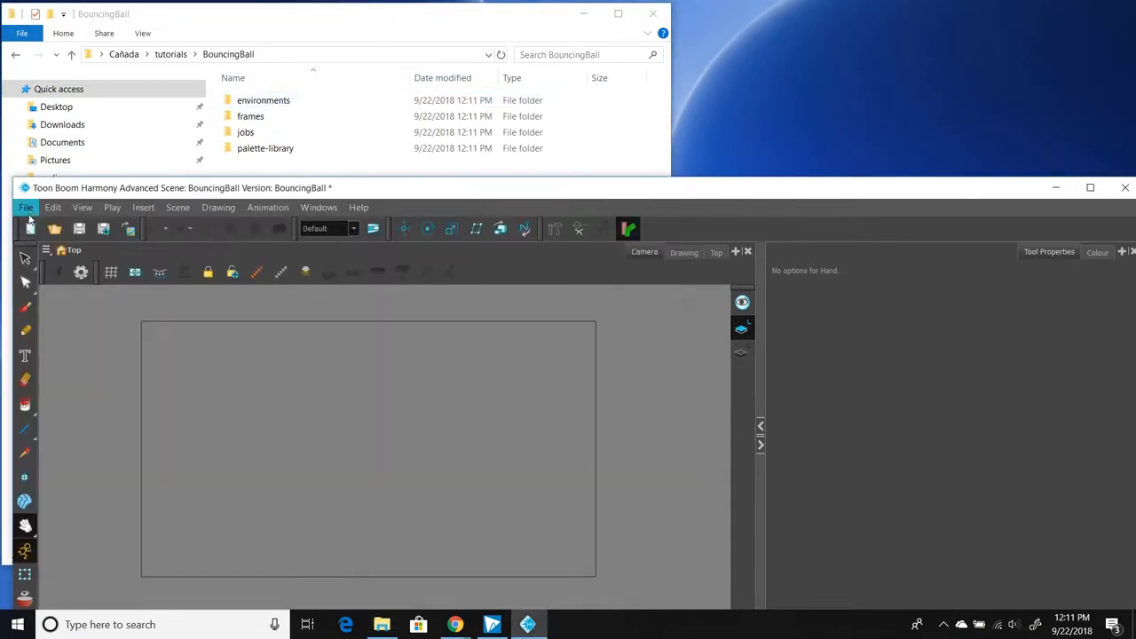
{"action": "left_click", "coordinate": [26, 207]}
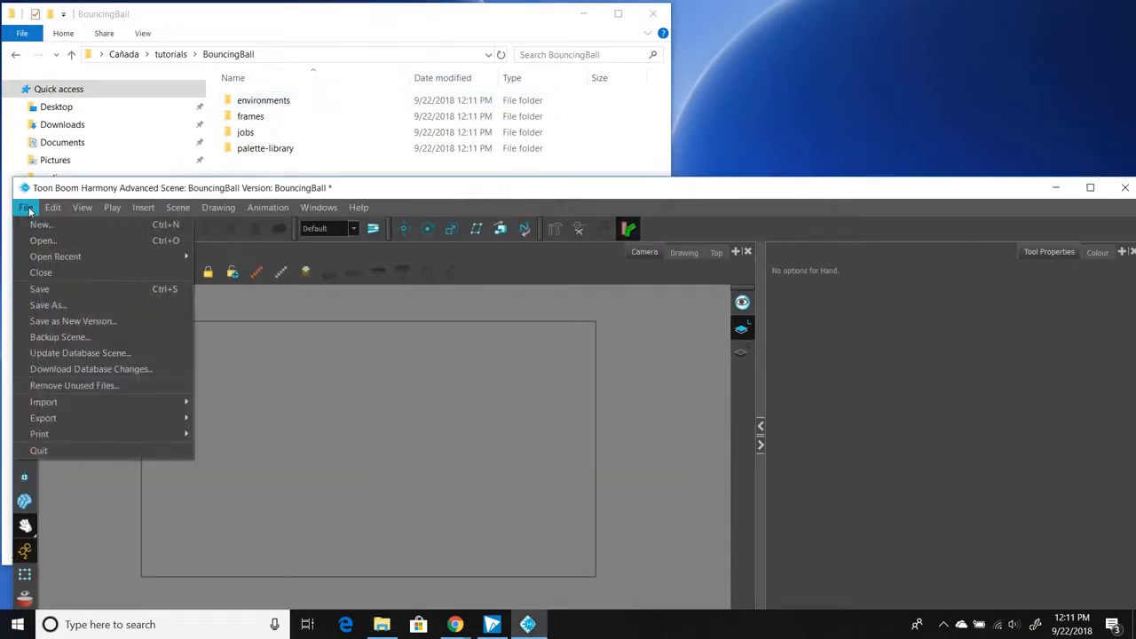
{"action": "left_click", "coordinate": [40, 289]}
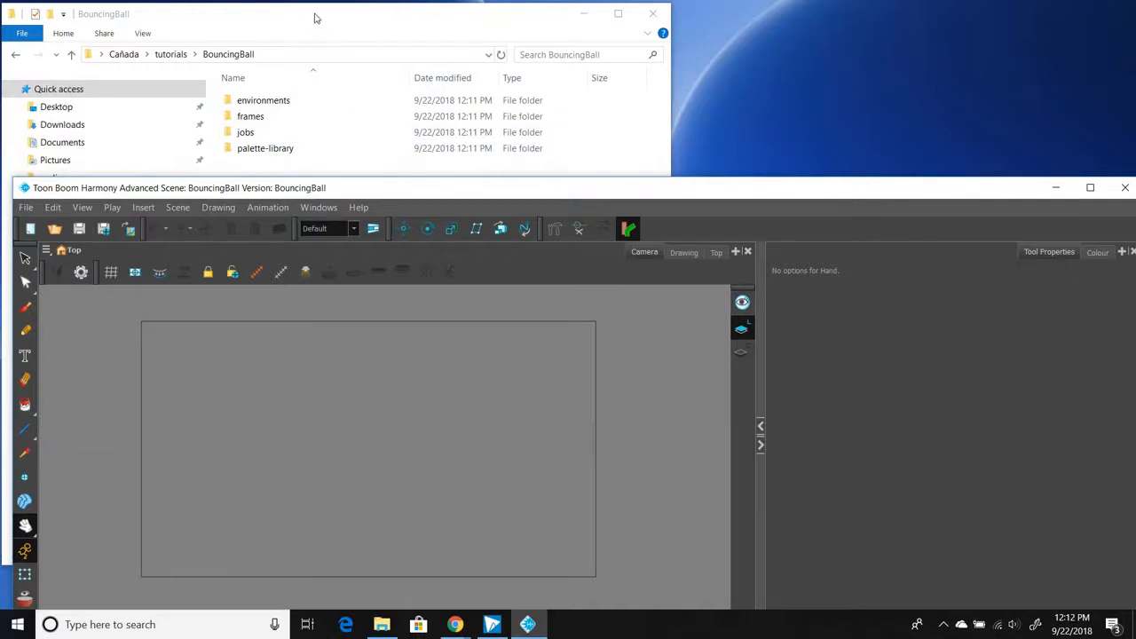
- Locate the BouncingBall XSTAGE file in the scene folder in File Explorer, and return to the Harmony window
{"action": "left_click", "coordinate": [315, 18]}
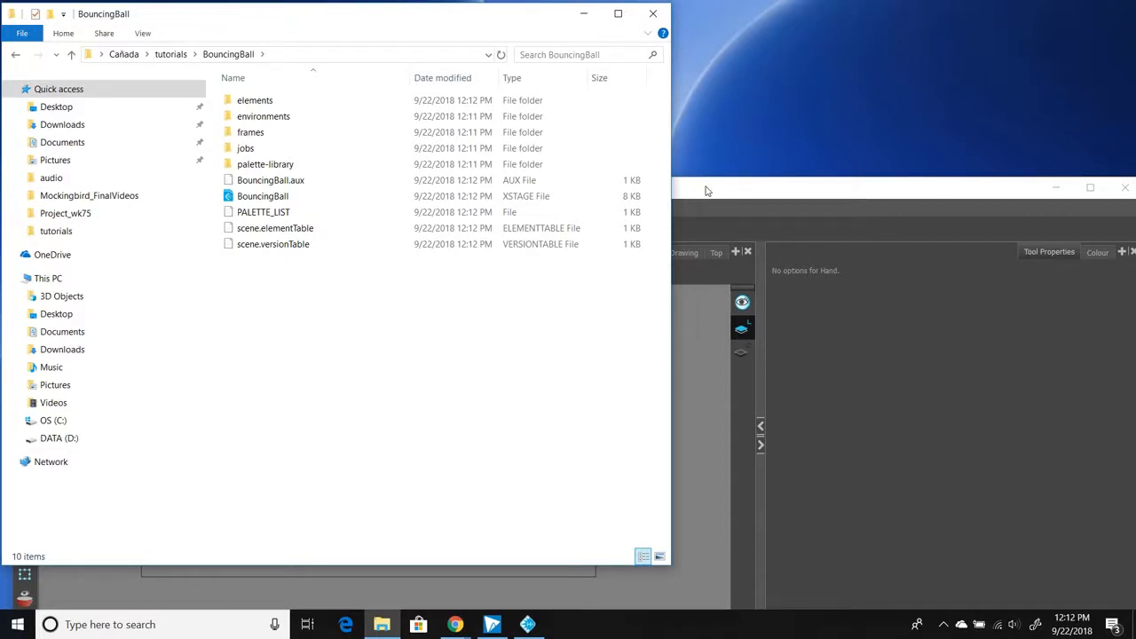
{"action": "left_click", "coordinate": [283, 198]}
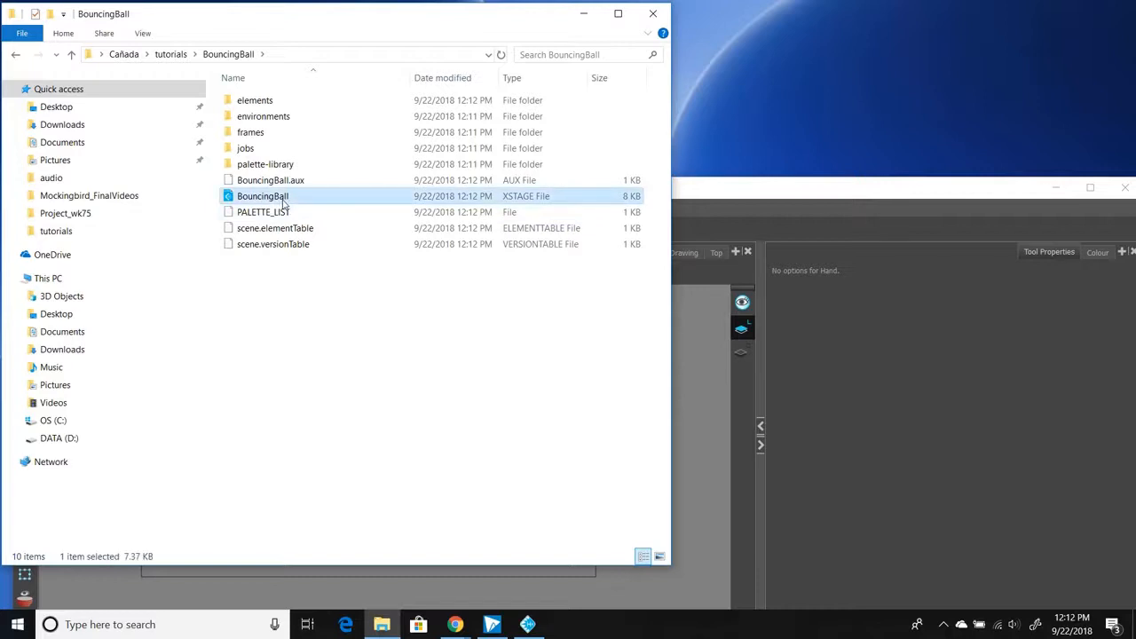
{"action": "left_click", "coordinate": [794, 197]}
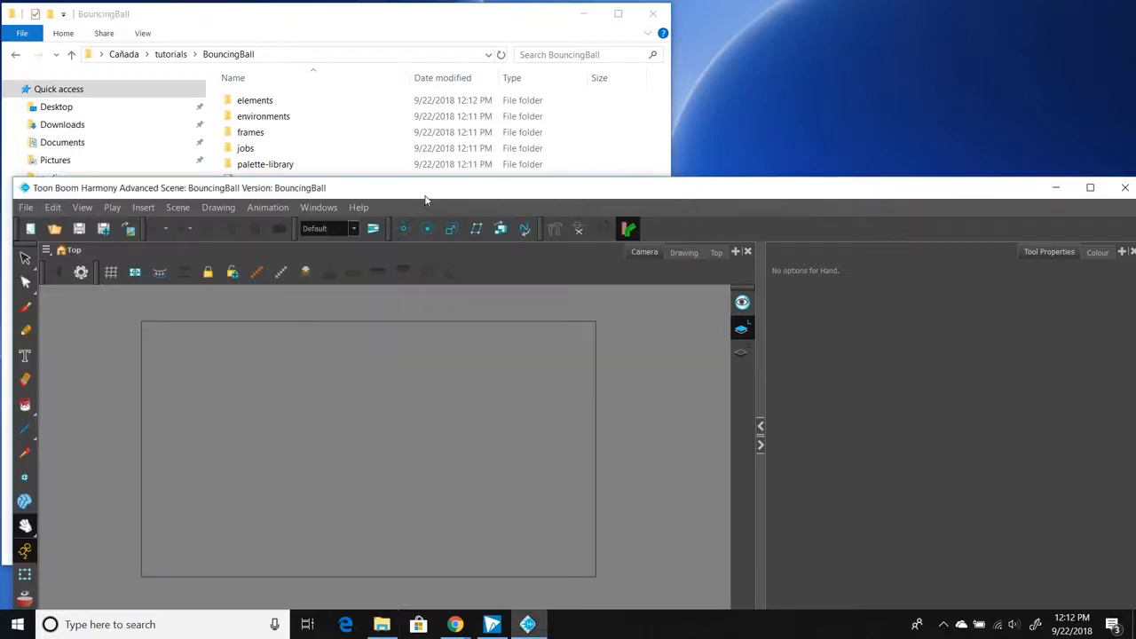
{"action": "left_click_drag", "start_coordinate": [454, 191], "coordinate": [448, 214]}
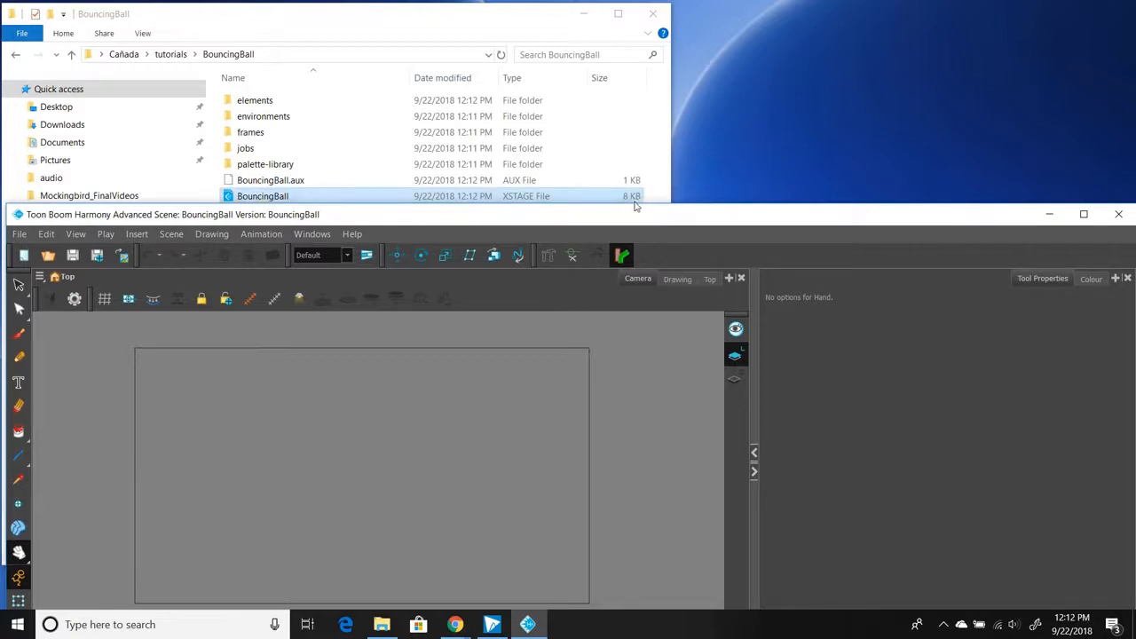
{"action": "left_click_drag", "start_coordinate": [684, 218], "coordinate": [677, 21]}
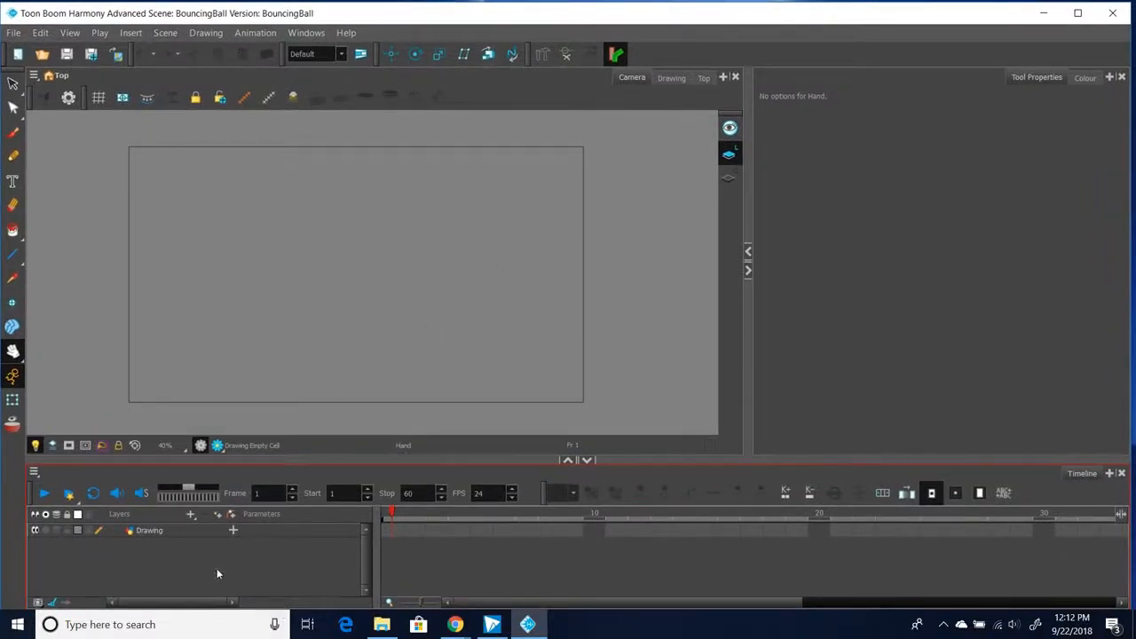
- Add a Colour-Card layer as the background and shorten the scene to 30 frames
{"action": "left_click", "coordinate": [190, 516]}
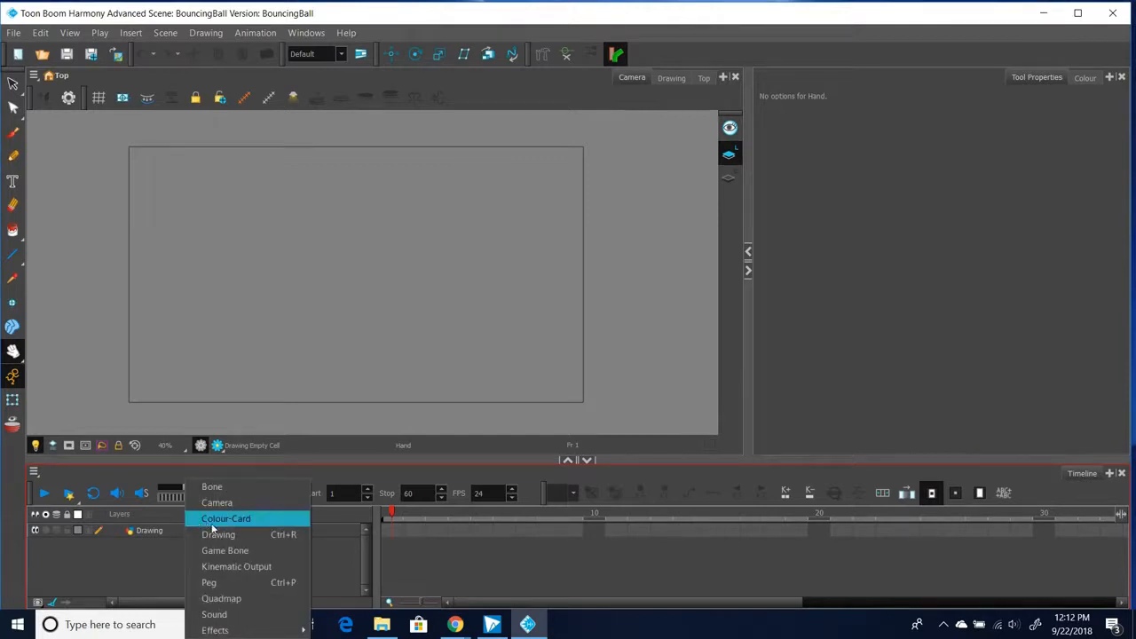
{"action": "left_click", "coordinate": [218, 520]}
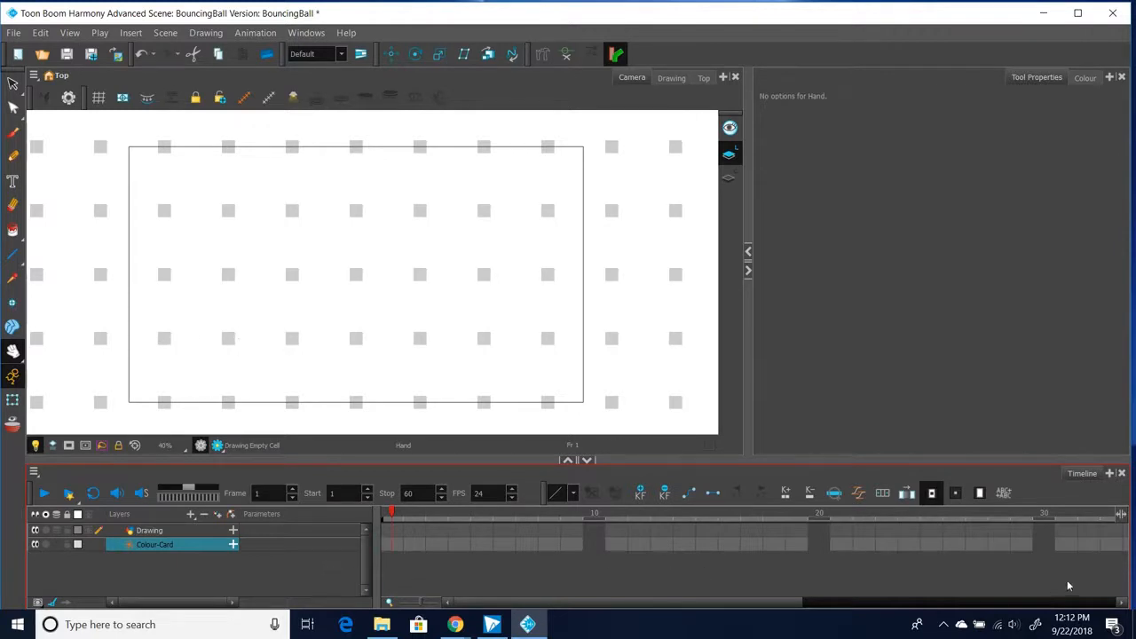
{"action": "left_click_drag", "start_coordinate": [684, 602], "coordinate": [994, 602]}
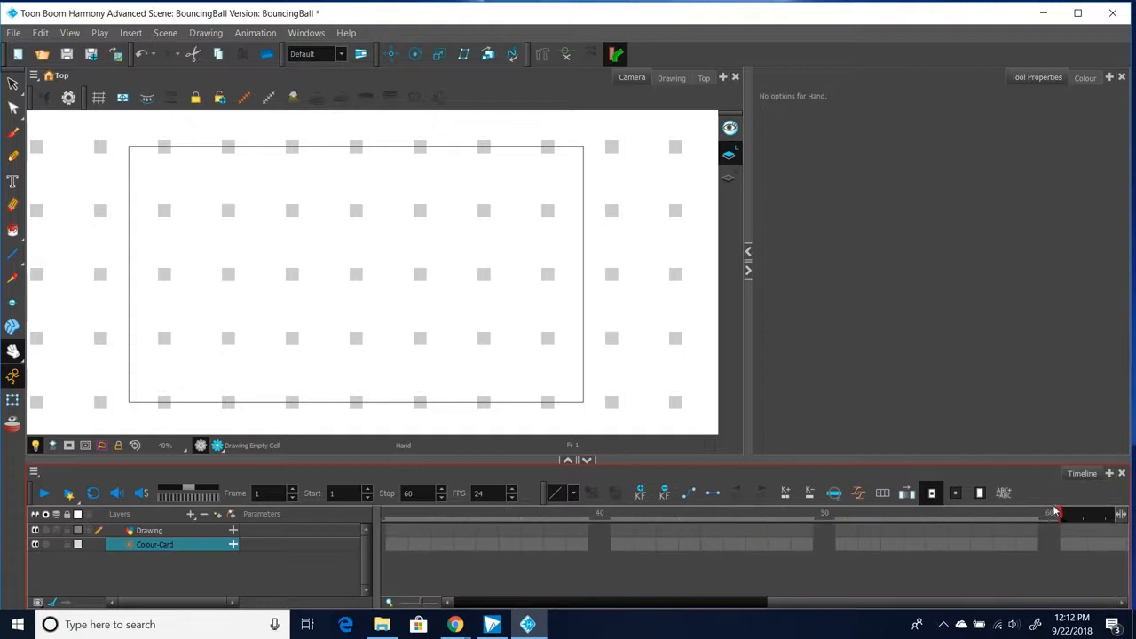
{"action": "mouse_move", "coordinate": [1061, 515]}
{"action": "left_mouse_down"}
{"action": "mouse_move", "coordinate": [615, 516]}
{"action": "mouse_move", "coordinate": [390, 535]}
{"action": "mouse_move", "coordinate": [646, 539]}
{"action": "mouse_move", "coordinate": [622, 537]}
{"action": "left_mouse_up"}
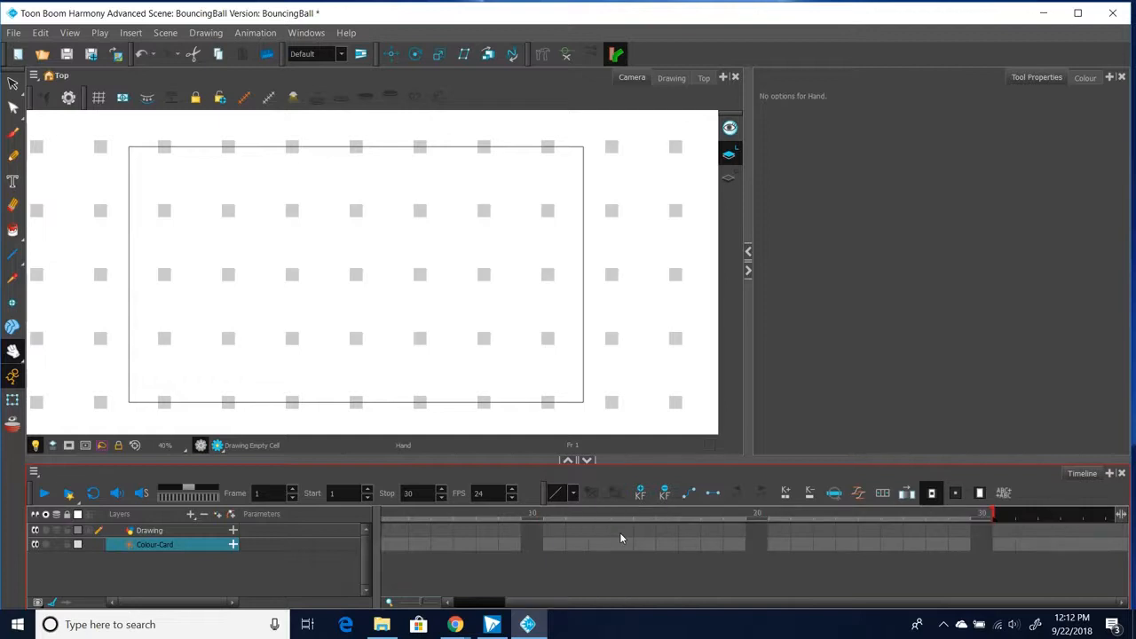
- Change the Drawing layer's line art and colour art types to Bitmap in its layer properties
{"action": "left_click", "coordinate": [194, 520]}
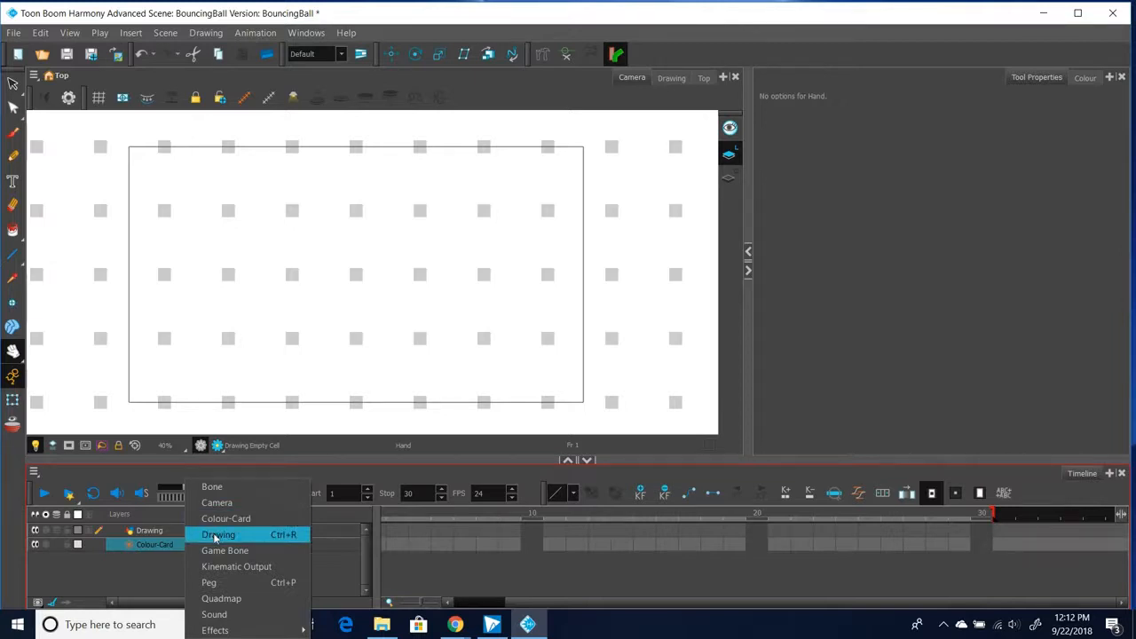
{"action": "left_click", "coordinate": [129, 575]}
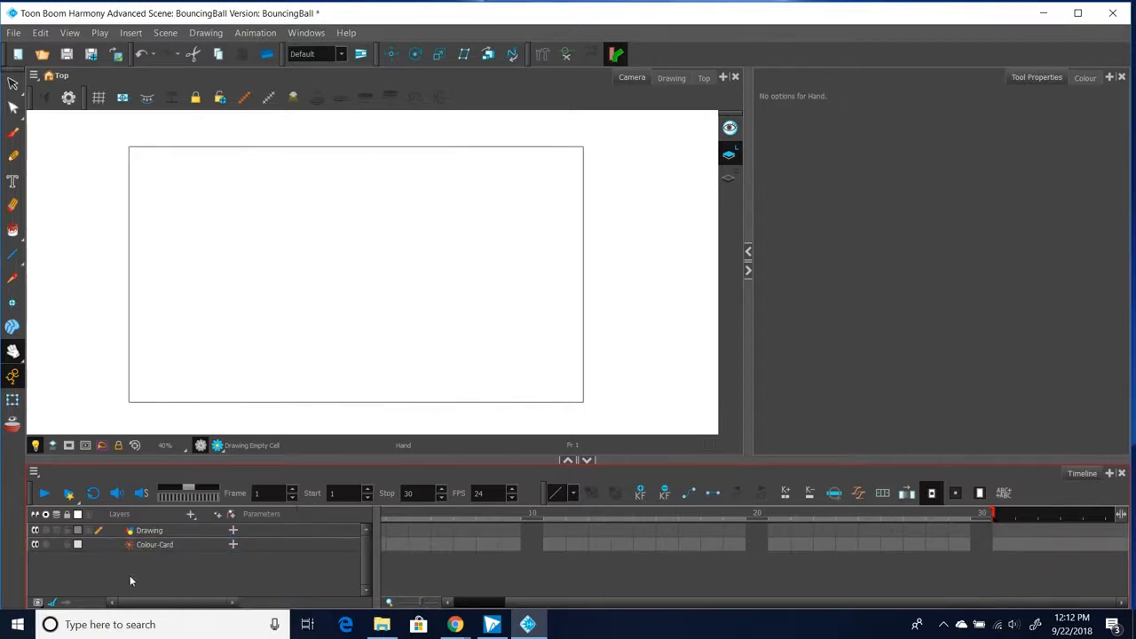
{"action": "left_click", "coordinate": [158, 532]}
{"action": "right_click", "coordinate": [163, 530]}
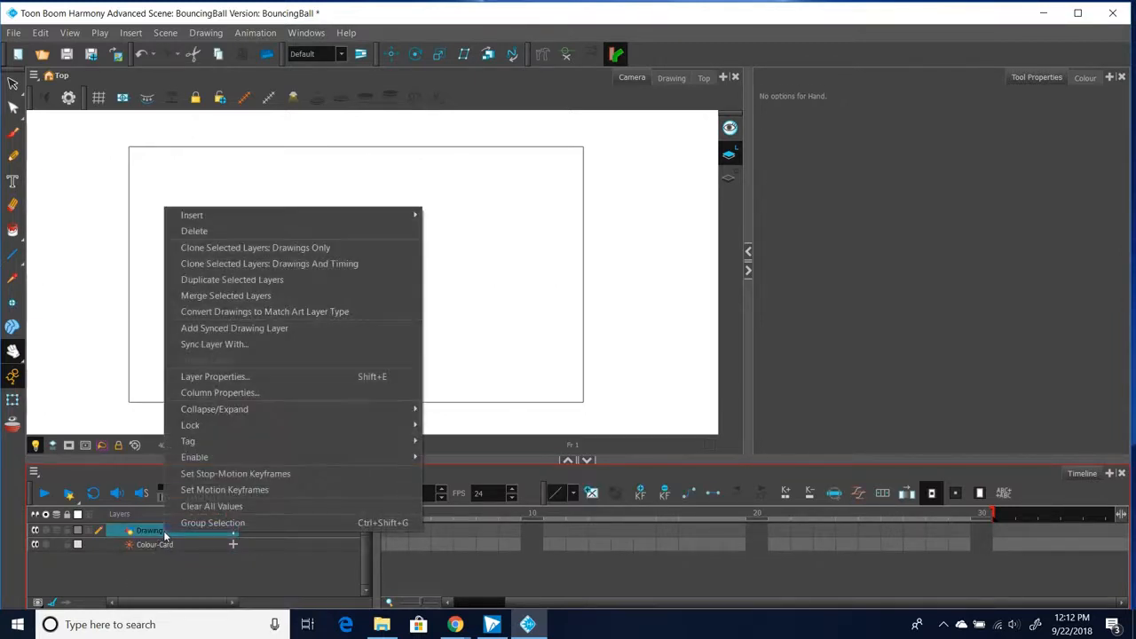
{"action": "left_click", "coordinate": [204, 382]}
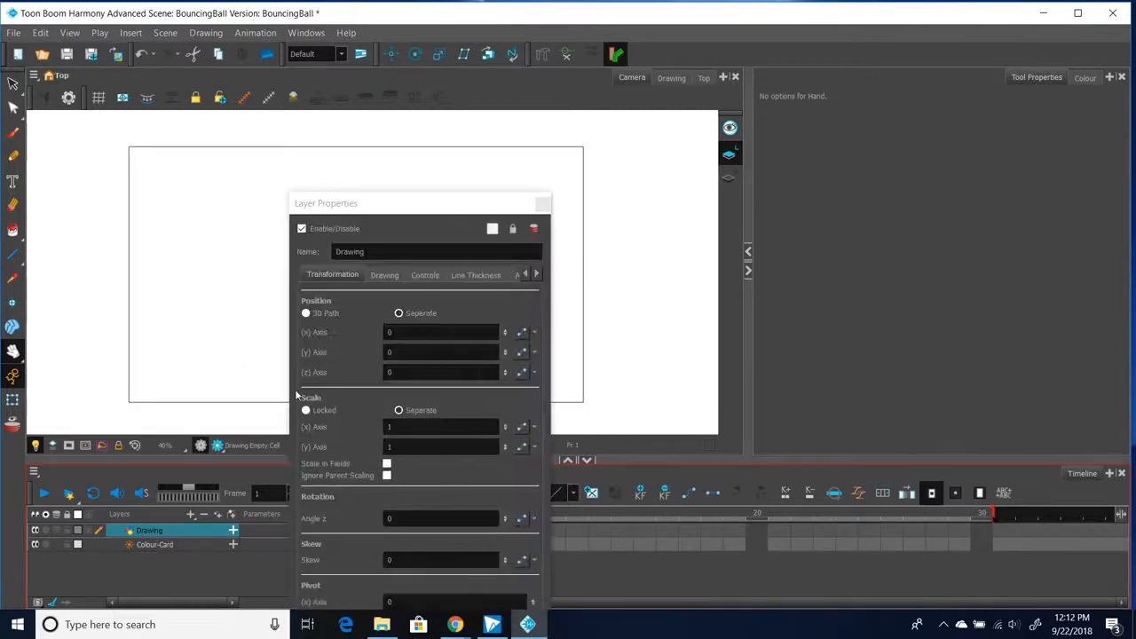
{"action": "left_click", "coordinate": [383, 276]}
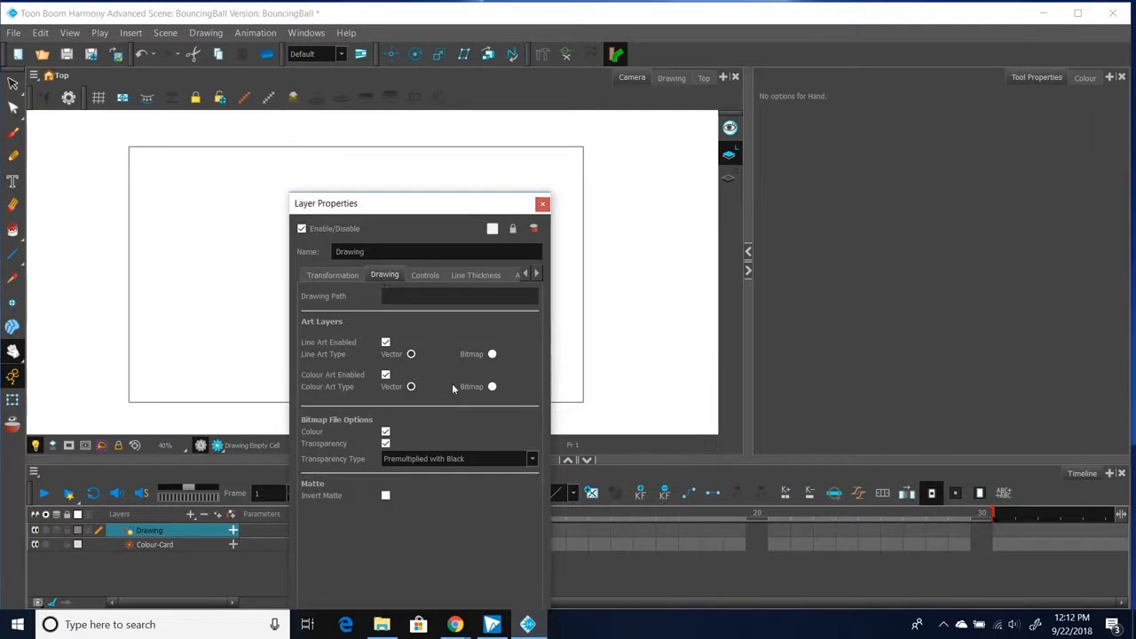
{"action": "left_click", "coordinate": [494, 387]}
{"action": "left_click", "coordinate": [492, 354]}
{"action": "left_click_drag", "start_coordinate": [425, 207], "coordinate": [405, 81]}
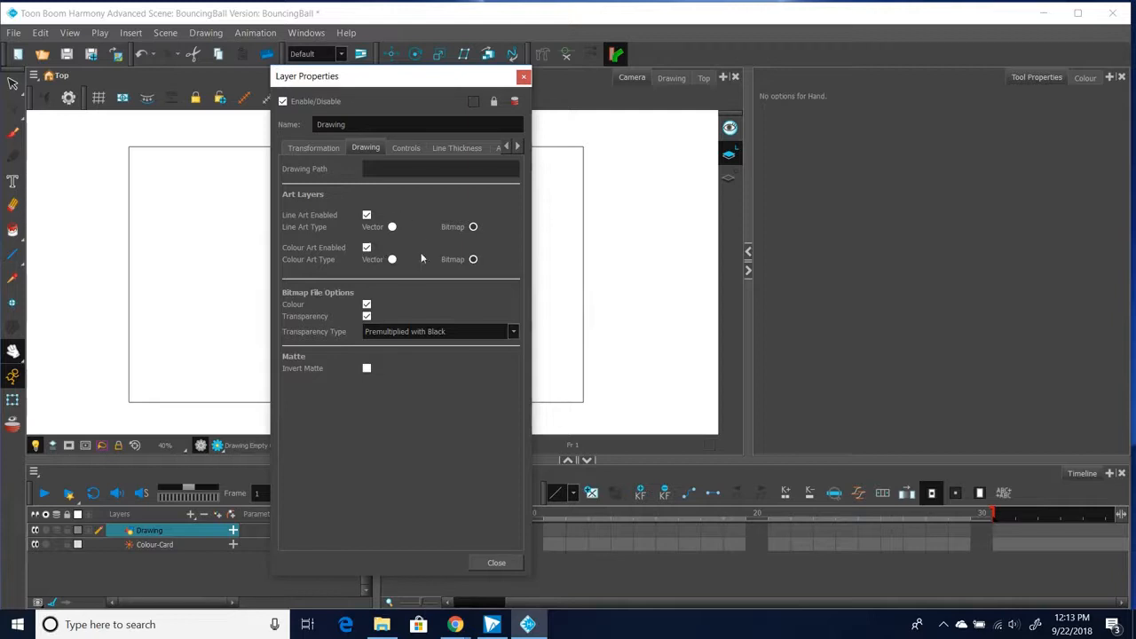
{"action": "left_click", "coordinate": [497, 562]}
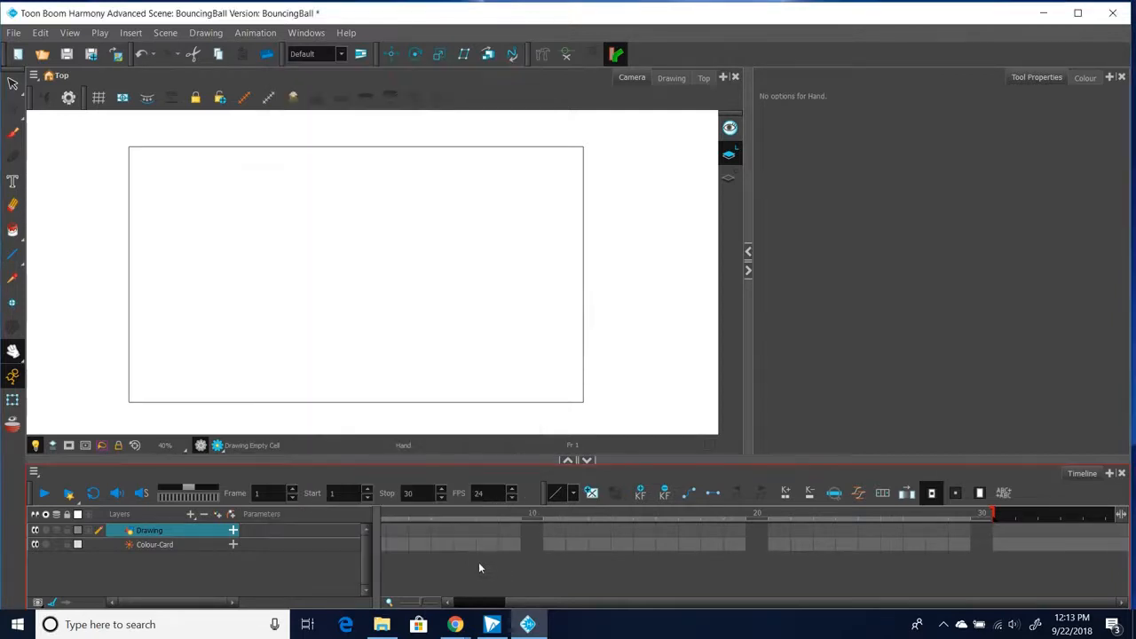
- Add three more drawing layers with bitmap line art and colour art, and enlarge the timeline to show all layers
{"action": "left_click", "coordinate": [191, 515]}
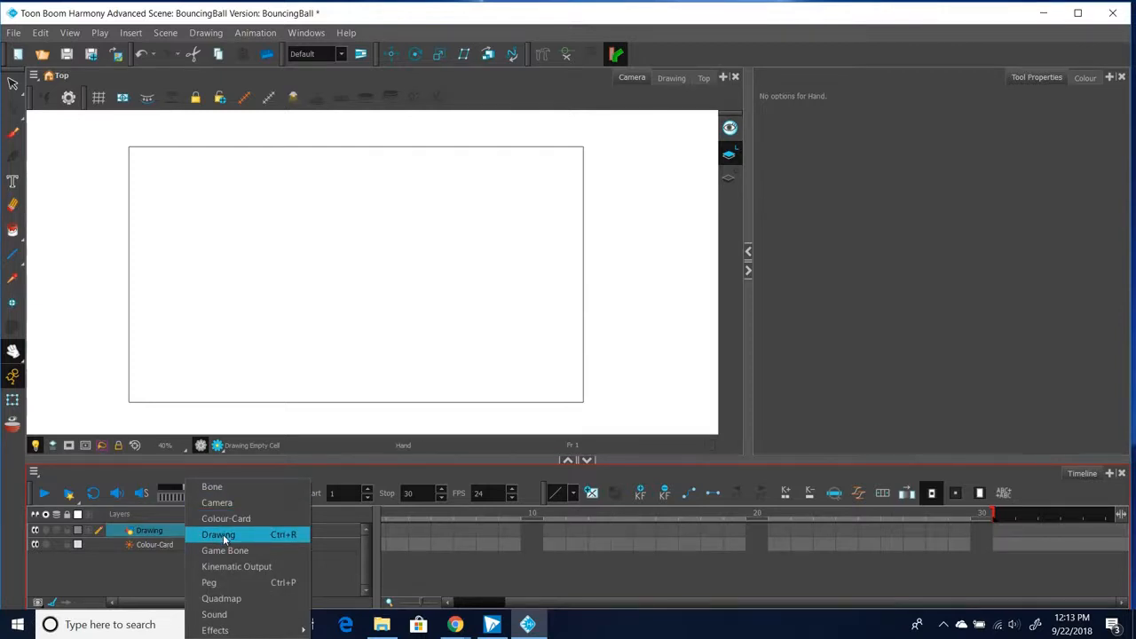
{"action": "left_click", "coordinate": [218, 534]}
{"action": "left_click", "coordinate": [602, 310]}
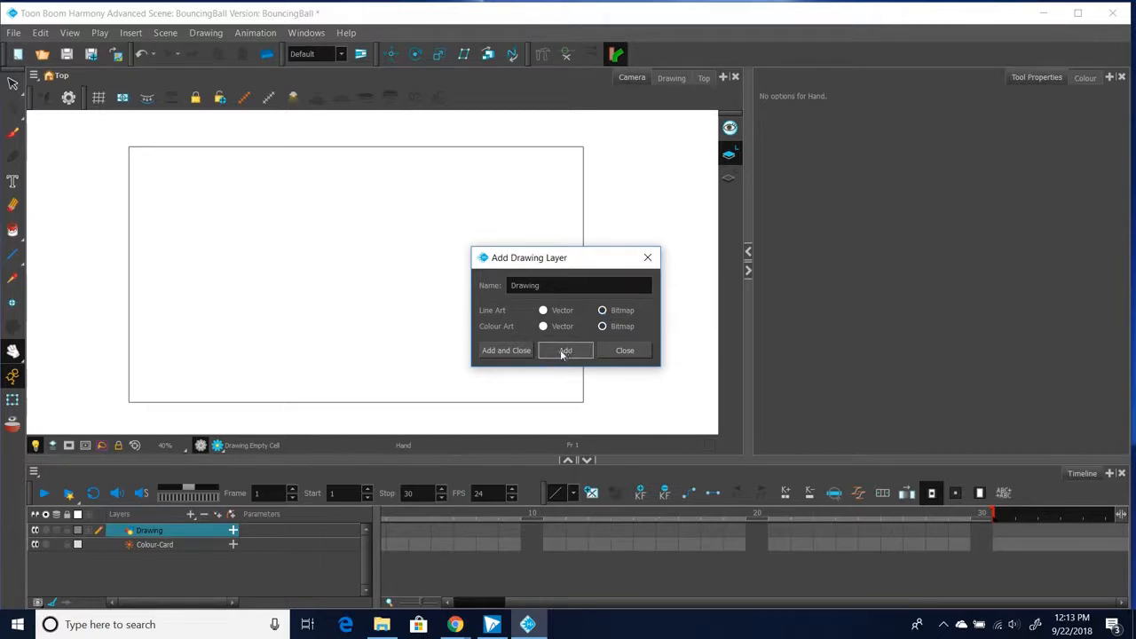
{"action": "mouse_move", "coordinate": [565, 259]}
{"action": "left_mouse_down"}
{"action": "mouse_move", "coordinate": [525, 316]}
{"action": "mouse_move", "coordinate": [520, 305]}
{"action": "left_mouse_up"}
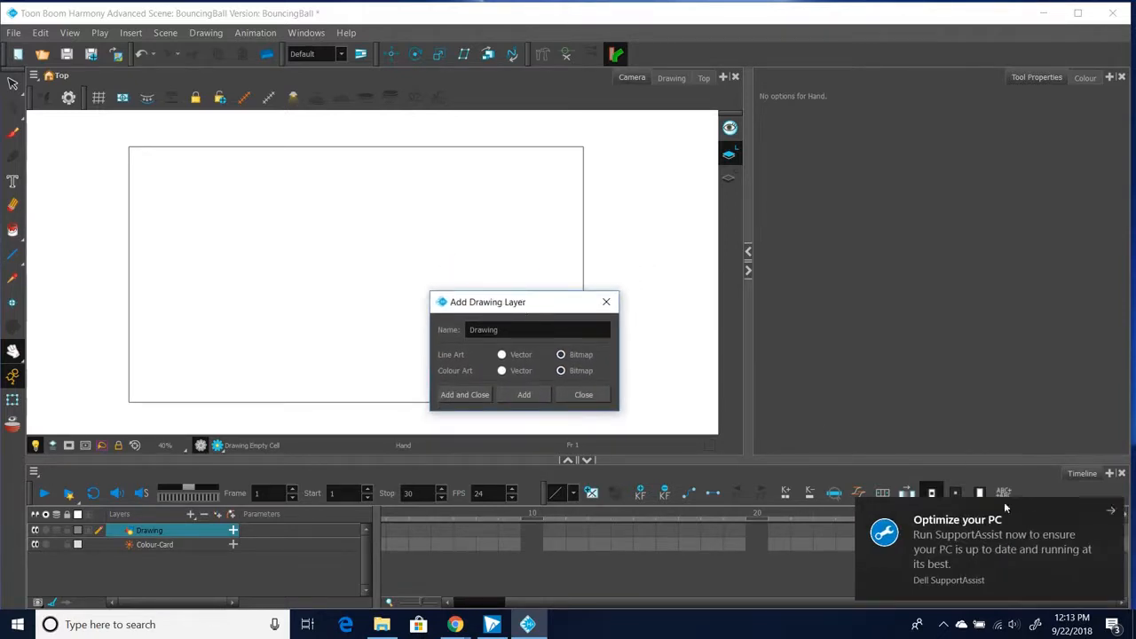
{"action": "left_click", "coordinate": [513, 395]}
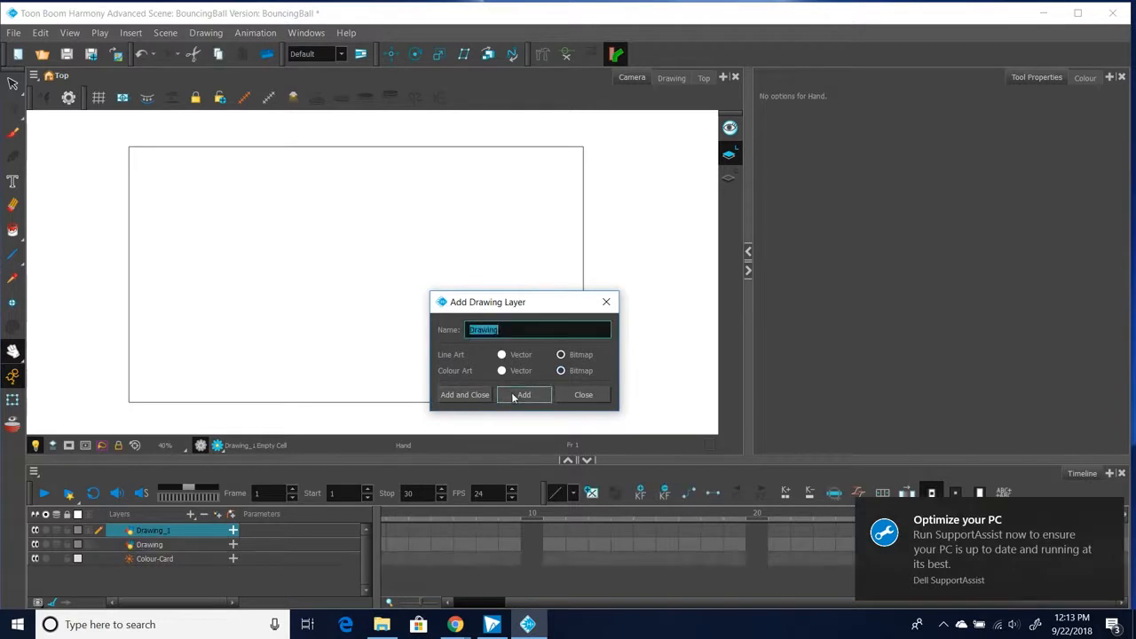
{"action": "left_click", "coordinate": [512, 395]}
{"action": "left_click", "coordinate": [465, 395]}
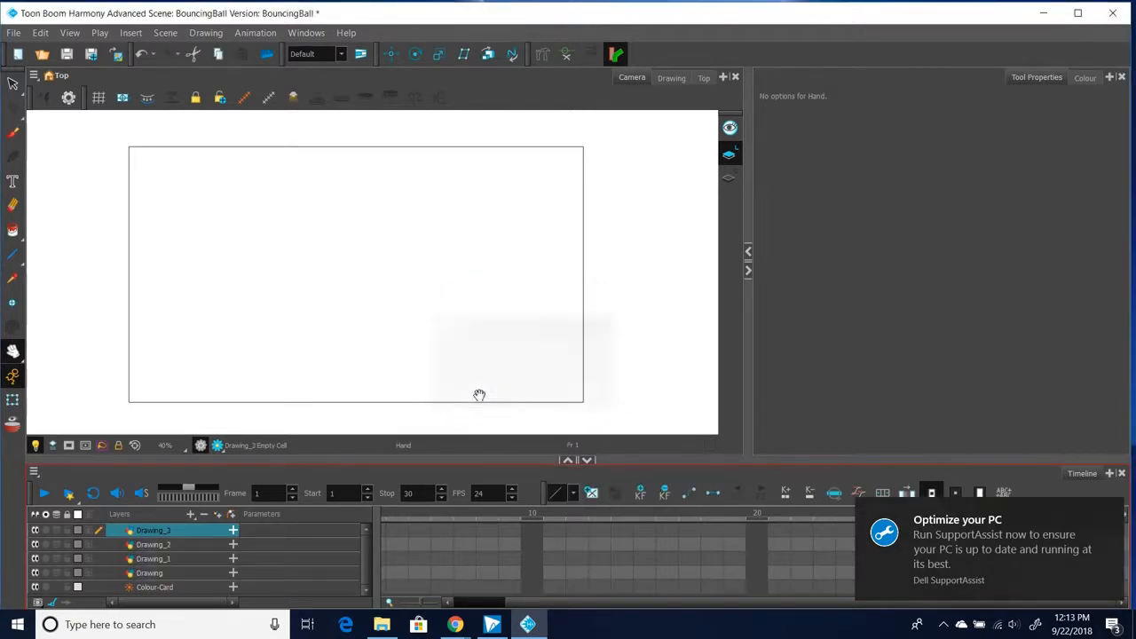
{"action": "left_click_drag", "start_coordinate": [456, 459], "coordinate": [456, 444]}
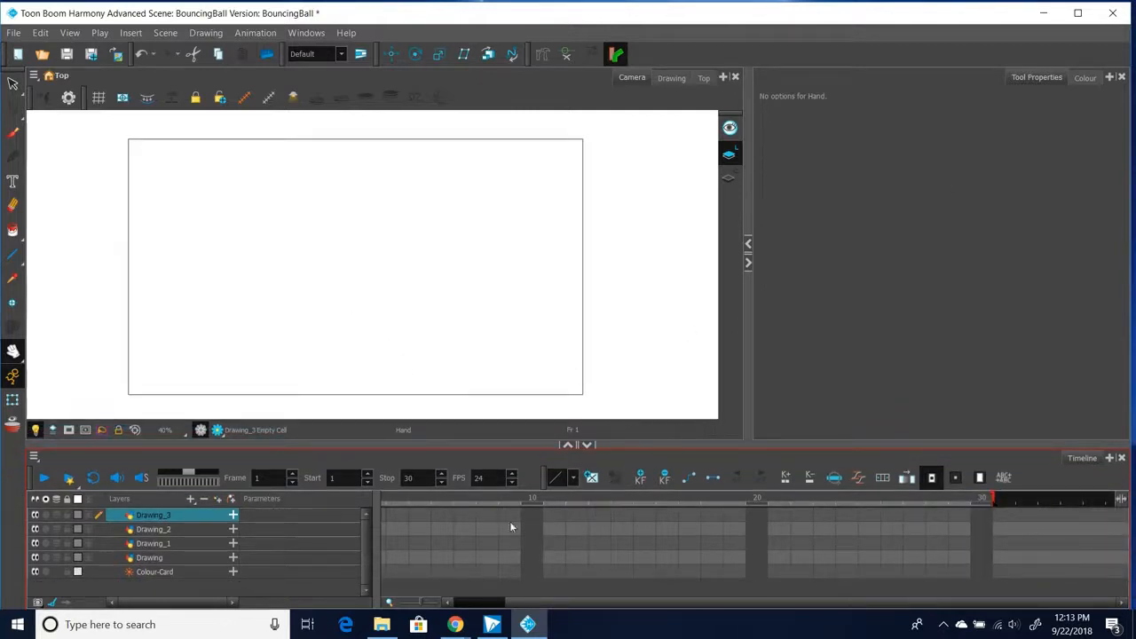
- Handwrite the title "Bouncing Ball" near the top of the camera frame with the Ink Brush, on frame 30 of the Drawing_3 layer
{"action": "left_click", "coordinate": [12, 132]}
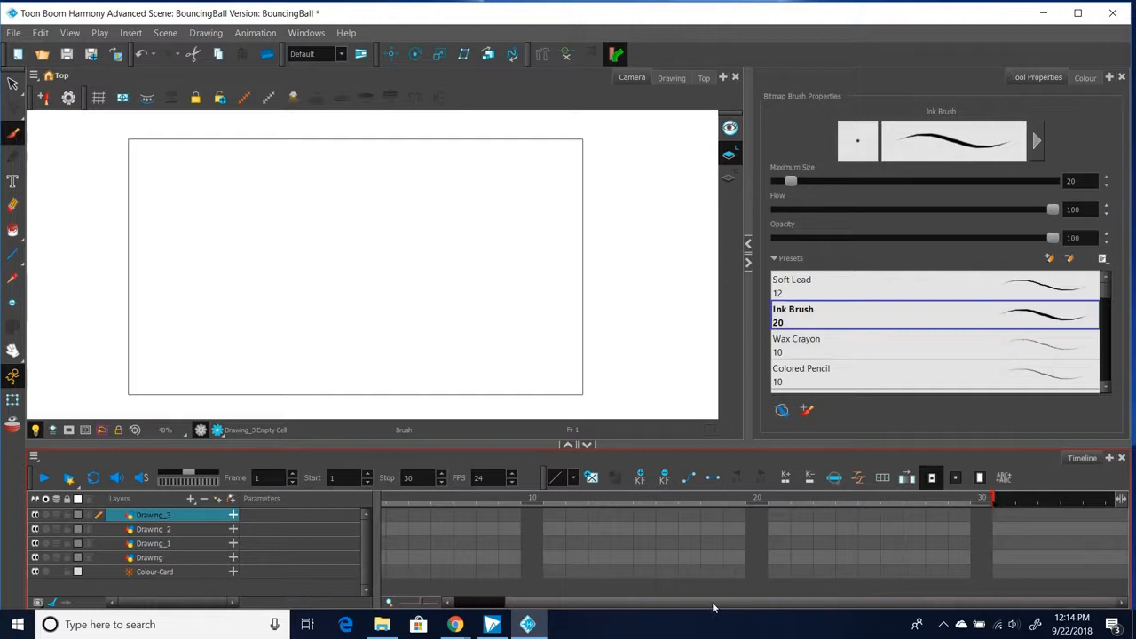
{"action": "left_click", "coordinate": [982, 515]}
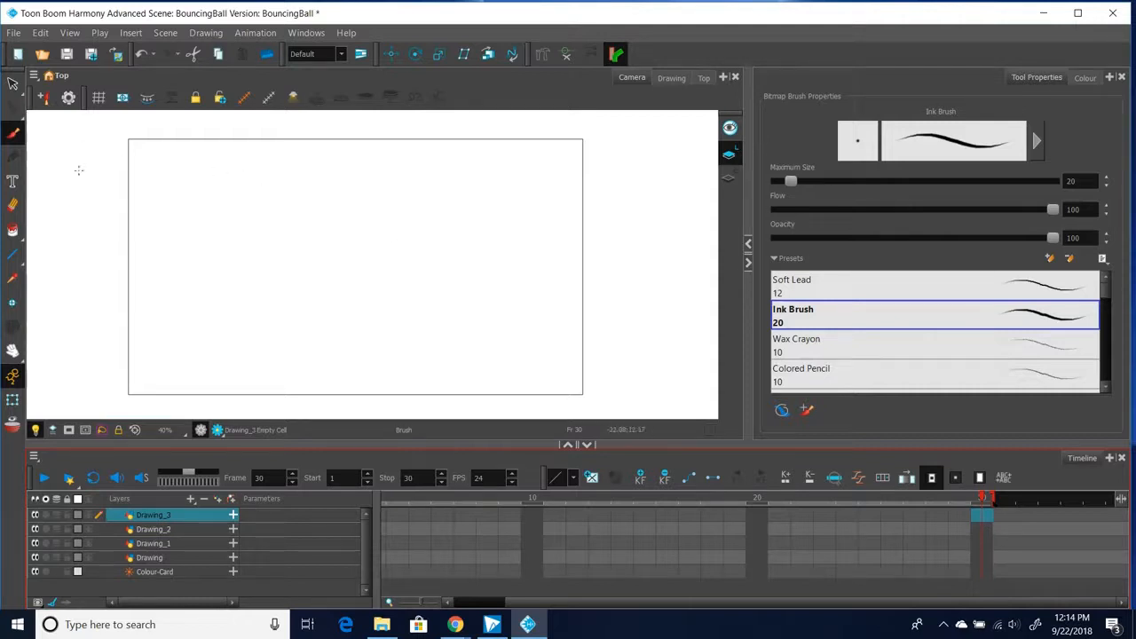
{"action": "mouse_move", "coordinate": [251, 164]}
{"action": "left_mouse_down"}
{"action": "mouse_move", "coordinate": [257, 175]}
{"action": "mouse_move", "coordinate": [346, 169]}
{"action": "mouse_move", "coordinate": [342, 188]}
{"action": "mouse_move", "coordinate": [365, 161]}
{"action": "mouse_move", "coordinate": [396, 174]}
{"action": "left_mouse_up"}
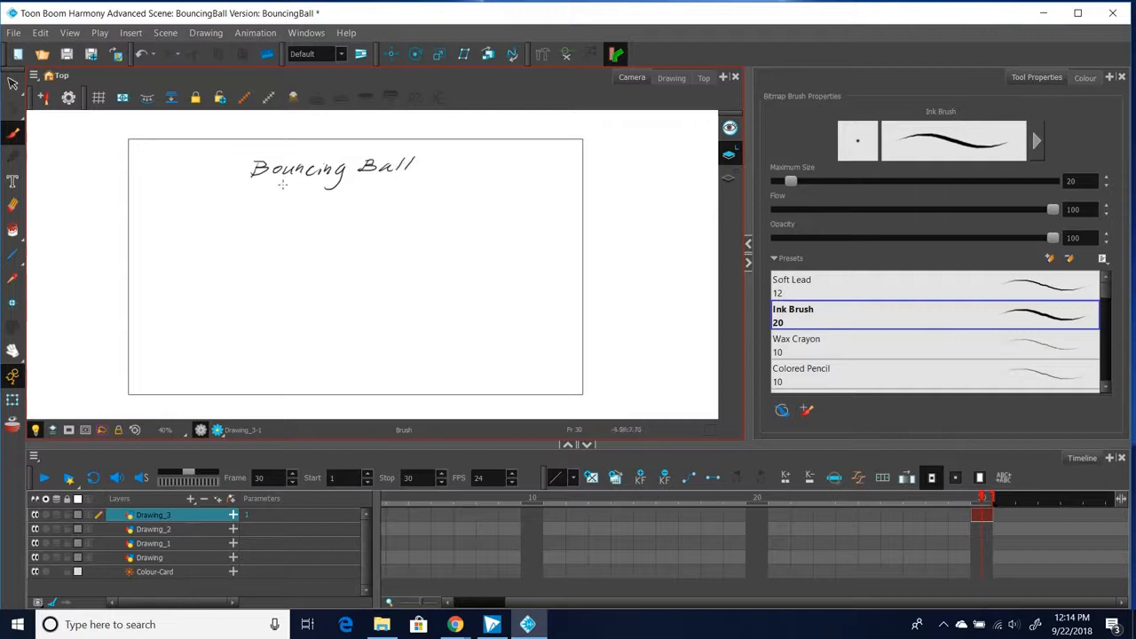
- Underline the "Bouncing Ball" title and handwrite "timing" and "spacing" below it as the first two list entries
{"action": "left_click_drag", "start_coordinate": [251, 185], "coordinate": [417, 188]}
{"action": "mouse_move", "coordinate": [267, 206]}
{"action": "left_mouse_down"}
{"action": "mouse_move", "coordinate": [262, 221]}
{"action": "mouse_move", "coordinate": [291, 208]}
{"action": "mouse_move", "coordinate": [338, 225]}
{"action": "left_mouse_up"}
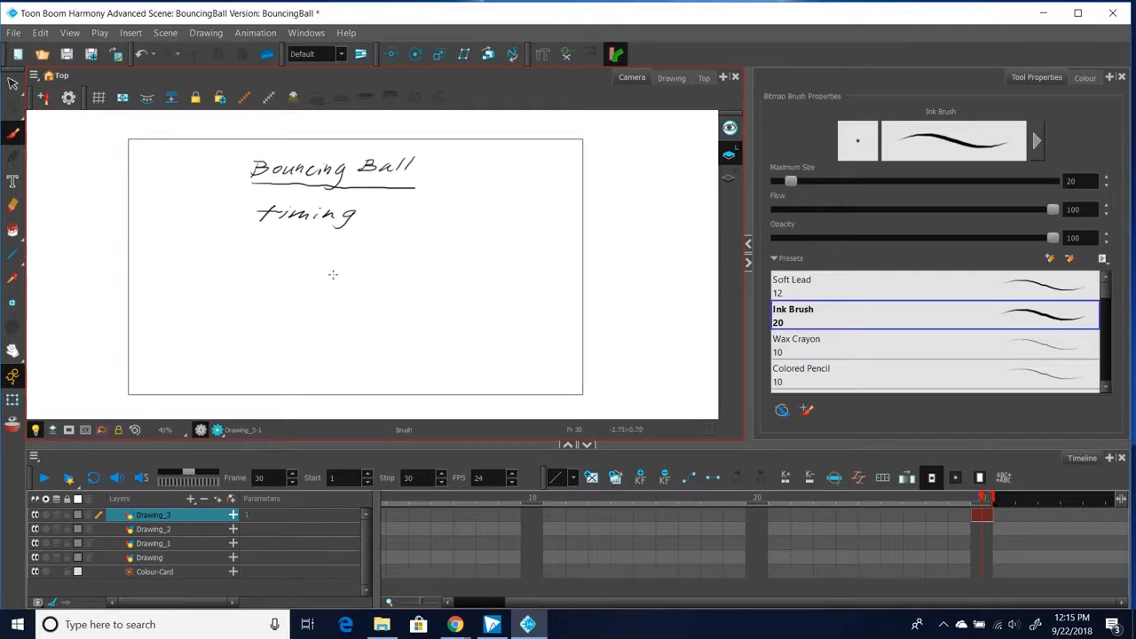
{"action": "mouse_move", "coordinate": [277, 236]}
{"action": "left_mouse_down"}
{"action": "mouse_move", "coordinate": [267, 245]}
{"action": "mouse_move", "coordinate": [282, 259]}
{"action": "mouse_move", "coordinate": [301, 245]}
{"action": "mouse_move", "coordinate": [360, 245]}
{"action": "mouse_move", "coordinate": [352, 262]}
{"action": "left_mouse_up"}
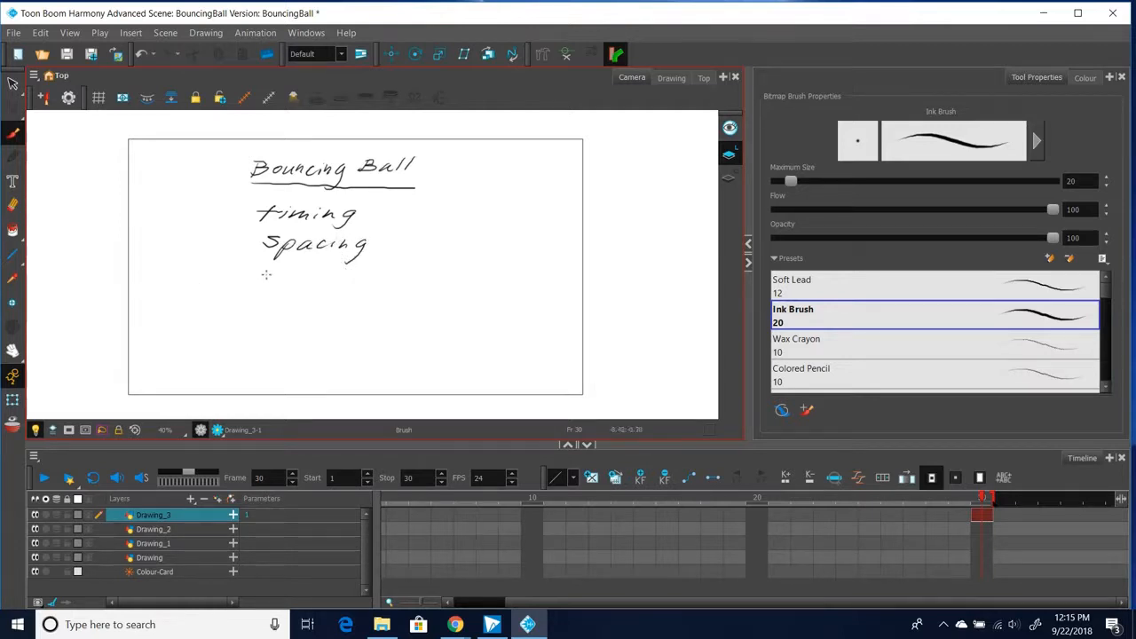
- Handwrite "Keys, extremes, inbetweens." as the third entry of the list, below "spacing"
{"action": "mouse_move", "coordinate": [260, 266]}
{"action": "left_mouse_down"}
{"action": "mouse_move", "coordinate": [254, 278]}
{"action": "mouse_move", "coordinate": [266, 279]}
{"action": "left_mouse_up"}
{"action": "left_click_drag", "start_coordinate": [275, 275], "coordinate": [289, 284]}
{"action": "mouse_move", "coordinate": [306, 268]}
{"action": "left_mouse_down"}
{"action": "mouse_move", "coordinate": [298, 277]}
{"action": "mouse_move", "coordinate": [311, 283]}
{"action": "mouse_move", "coordinate": [376, 267]}
{"action": "mouse_move", "coordinate": [419, 272]}
{"action": "left_mouse_up"}
{"action": "left_click_drag", "start_coordinate": [413, 265], "coordinate": [431, 273]}
{"action": "left_click_drag", "start_coordinate": [432, 271], "coordinate": [447, 275]}
{"action": "left_click_drag", "start_coordinate": [451, 268], "coordinate": [476, 275]}
{"action": "left_click_drag", "start_coordinate": [485, 254], "coordinate": [481, 266]}
{"action": "mouse_move", "coordinate": [481, 270]}
{"action": "left_mouse_down"}
{"action": "mouse_move", "coordinate": [504, 261]}
{"action": "mouse_move", "coordinate": [552, 273]}
{"action": "left_mouse_up"}
{"action": "left_click", "coordinate": [506, 270]}
{"action": "left_click", "coordinate": [566, 270]}
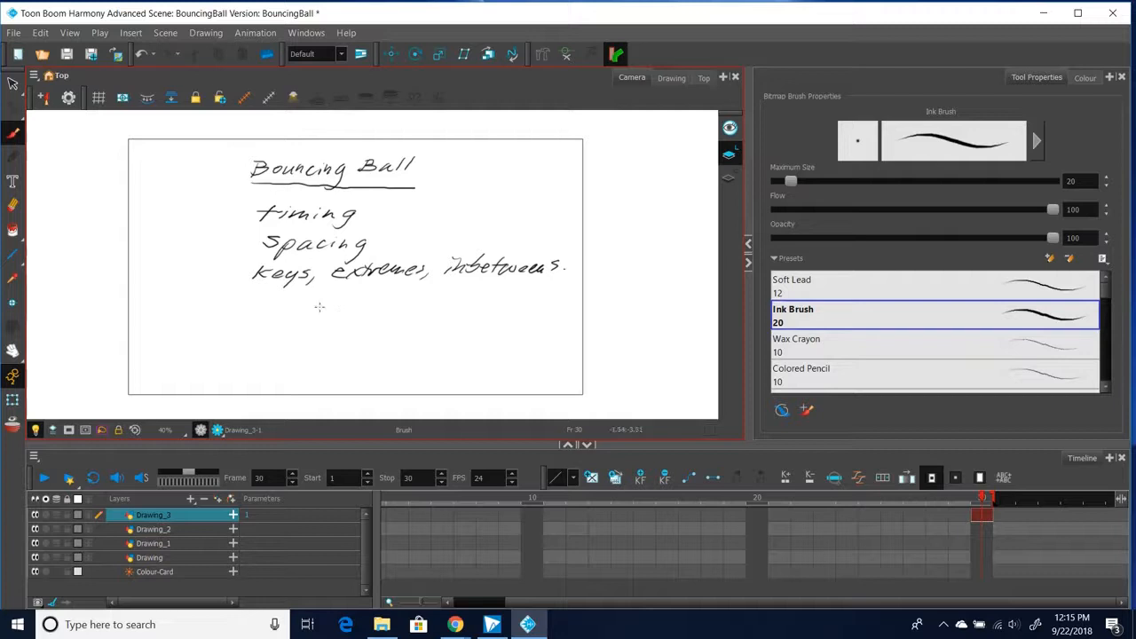
- Handwrite "Line of action", "arcs" and "weight" as the remaining entries and put a dash before the list items
{"action": "mouse_move", "coordinate": [259, 293]}
{"action": "left_mouse_down"}
{"action": "mouse_move", "coordinate": [346, 292]}
{"action": "mouse_move", "coordinate": [340, 304]}
{"action": "mouse_move", "coordinate": [392, 307]}
{"action": "left_mouse_up"}
{"action": "left_click_drag", "start_coordinate": [387, 298], "coordinate": [423, 302]}
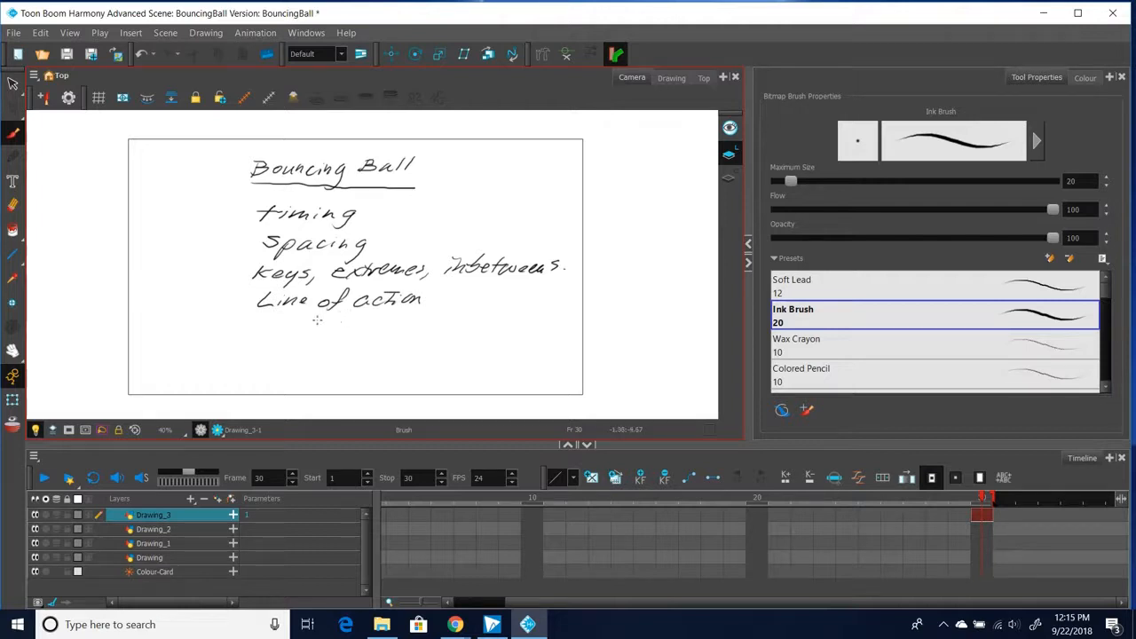
{"action": "mouse_move", "coordinate": [271, 323]}
{"action": "left_mouse_down"}
{"action": "mouse_move", "coordinate": [263, 330]}
{"action": "mouse_move", "coordinate": [314, 332]}
{"action": "left_mouse_up"}
{"action": "mouse_move", "coordinate": [262, 348]}
{"action": "left_mouse_down"}
{"action": "mouse_move", "coordinate": [314, 359]}
{"action": "mouse_move", "coordinate": [358, 348]}
{"action": "left_mouse_up"}
{"action": "mouse_move", "coordinate": [241, 214]}
{"action": "left_mouse_down"}
{"action": "mouse_move", "coordinate": [251, 214]}
{"action": "mouse_move", "coordinate": [252, 242]}
{"action": "left_mouse_up"}
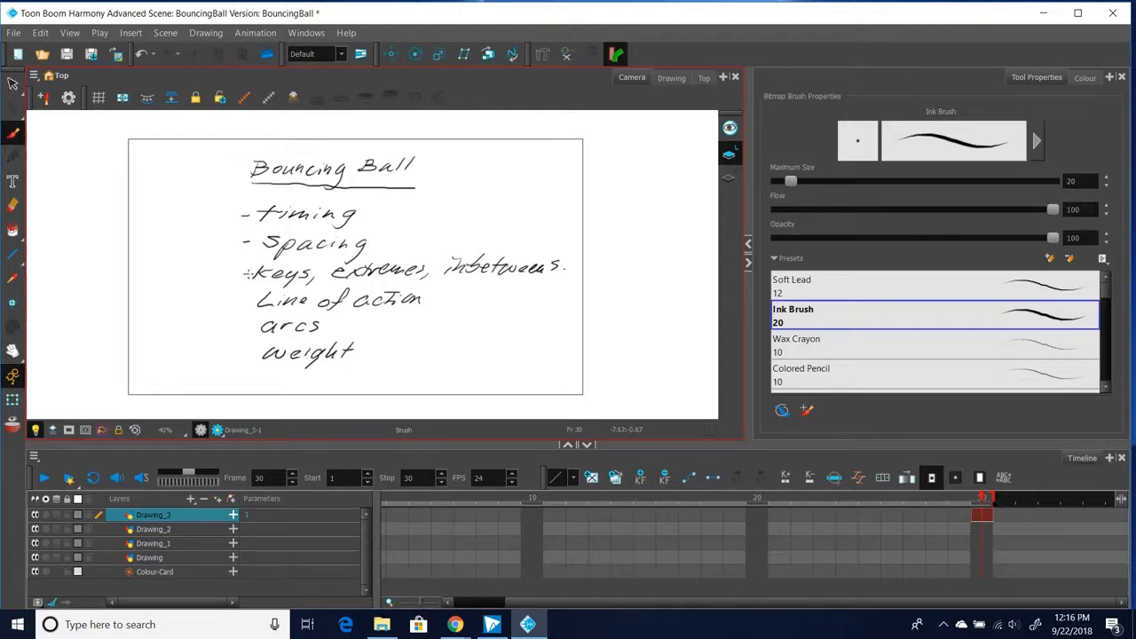
{"action": "left_click_drag", "start_coordinate": [242, 300], "coordinate": [252, 354]}
- Sketch a small test ball in the middle of the camera frame on frame 1 of the Drawing_3 layer
{"action": "left_click_drag", "start_coordinate": [550, 602], "coordinate": [473, 595]}
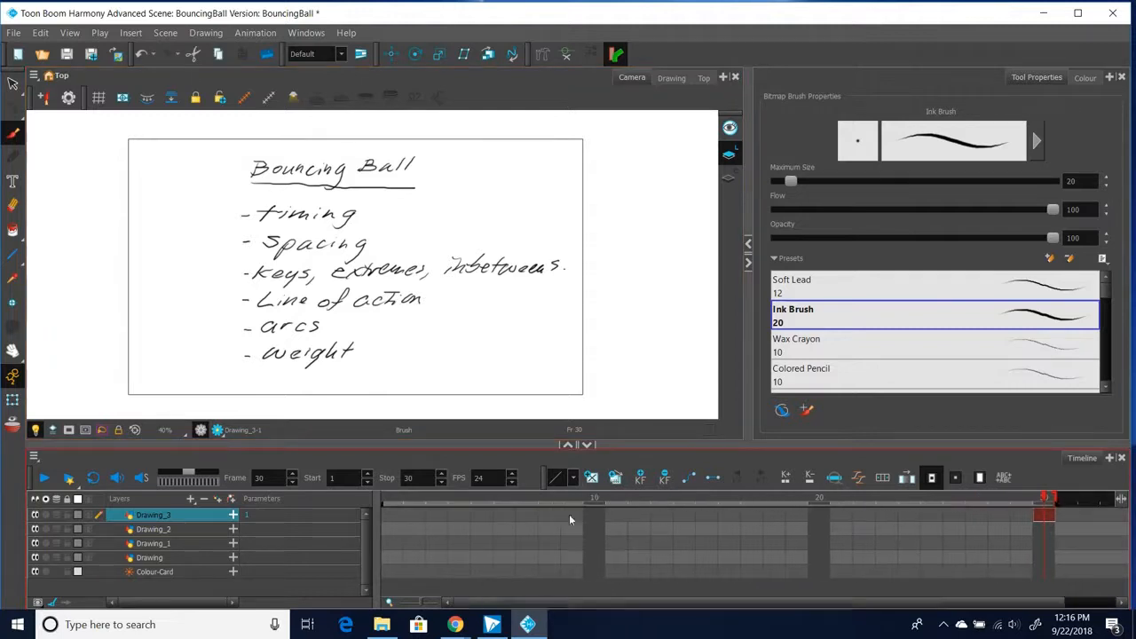
{"action": "left_click", "coordinate": [391, 571]}
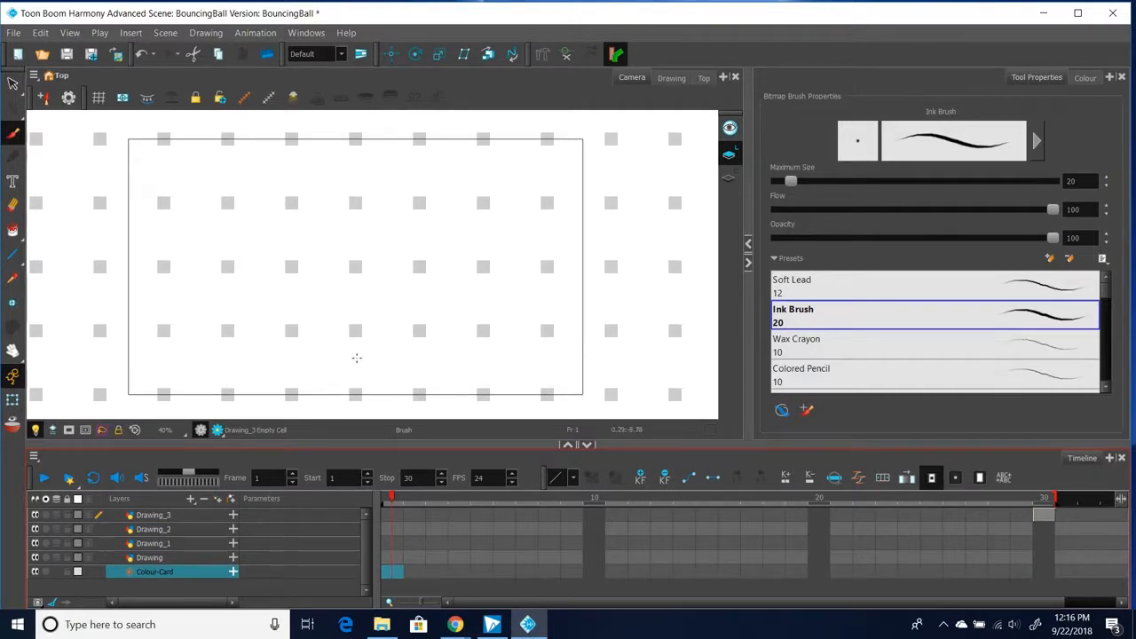
{"action": "mouse_move", "coordinate": [348, 257]}
{"action": "left_mouse_down"}
{"action": "mouse_move", "coordinate": [332, 297]}
{"action": "mouse_move", "coordinate": [367, 274]}
{"action": "mouse_move", "coordinate": [333, 266]}
{"action": "left_mouse_up"}
- Set the Ink Brush's maximum size to 49.6 and its opacity to 75
{"action": "left_click_drag", "start_coordinate": [800, 184], "coordinate": [812, 180]}
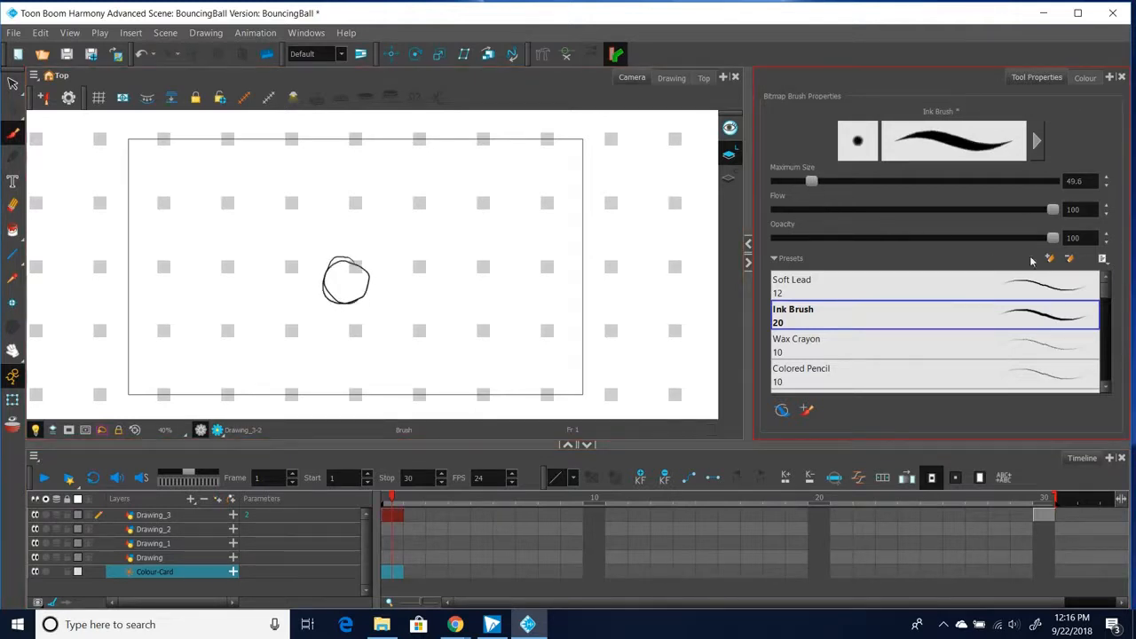
{"action": "left_click_drag", "start_coordinate": [1087, 238], "coordinate": [1033, 253]}
{"action": "type", "text": "75"}
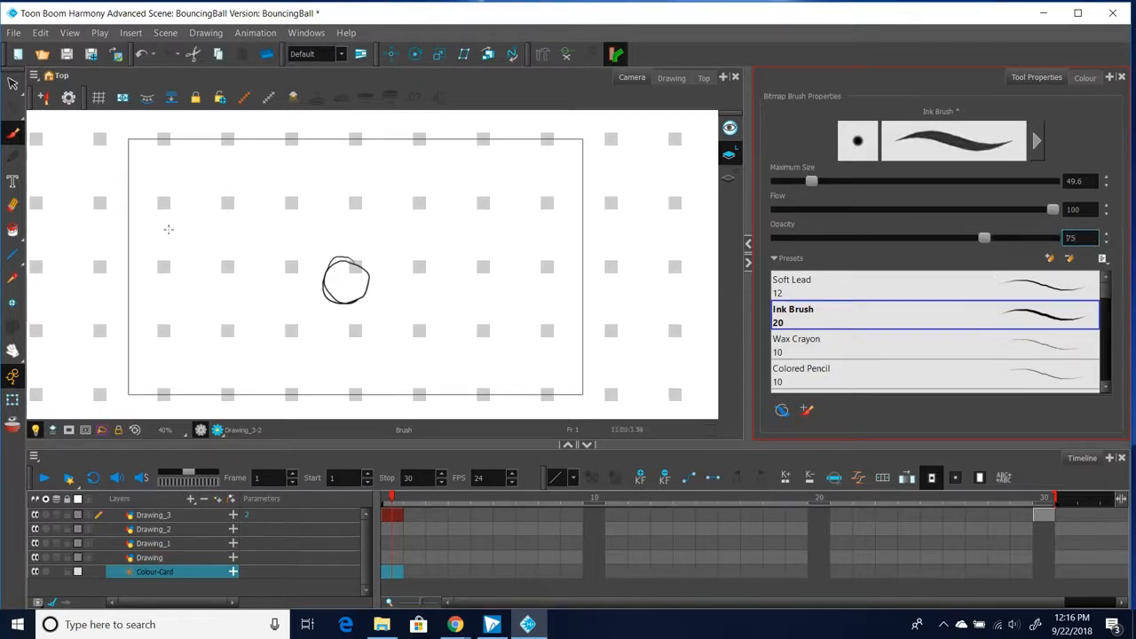
- Erase the test ball from frame 1 of the Drawing_3 layer with the Hard Eraser
{"action": "left_click", "coordinate": [12, 205]}
{"action": "mouse_move", "coordinate": [355, 267]}
{"action": "left_mouse_down"}
{"action": "mouse_move", "coordinate": [331, 266]}
{"action": "mouse_move", "coordinate": [332, 302]}
{"action": "mouse_move", "coordinate": [355, 300]}
{"action": "mouse_move", "coordinate": [369, 268]}
{"action": "mouse_move", "coordinate": [378, 293]}
{"action": "left_mouse_up"}
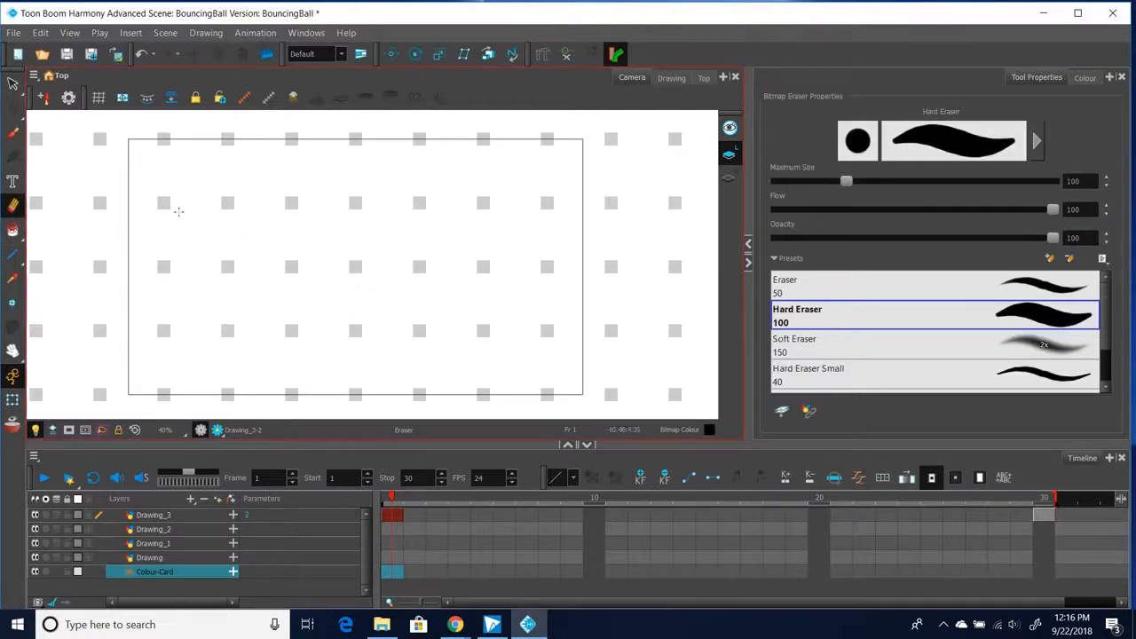
- Draw a ball with the Ink Brush on frame 1 of the Drawing layer and set the brush's maximum size to 30
{"action": "left_click", "coordinate": [13, 131]}
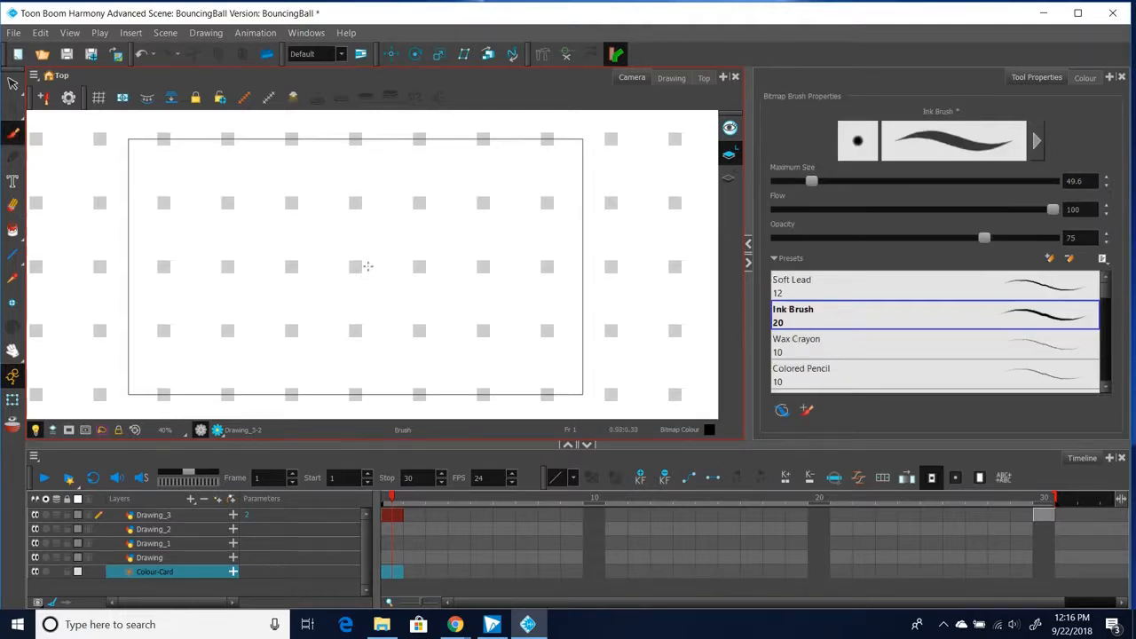
{"action": "left_click", "coordinate": [392, 557]}
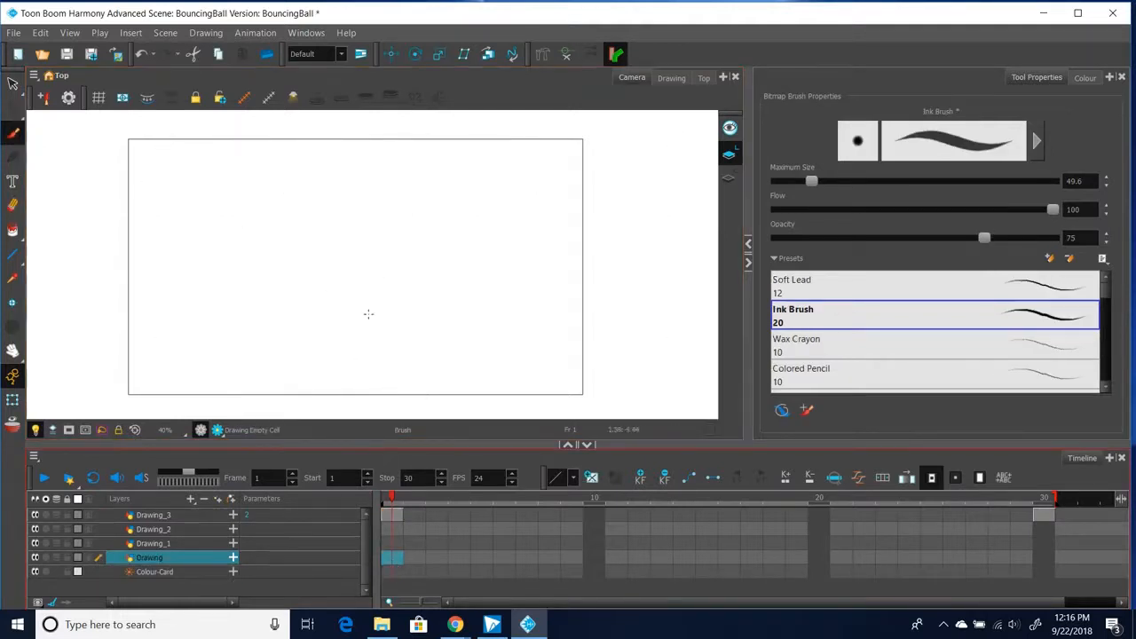
{"action": "left_click", "coordinate": [396, 515]}
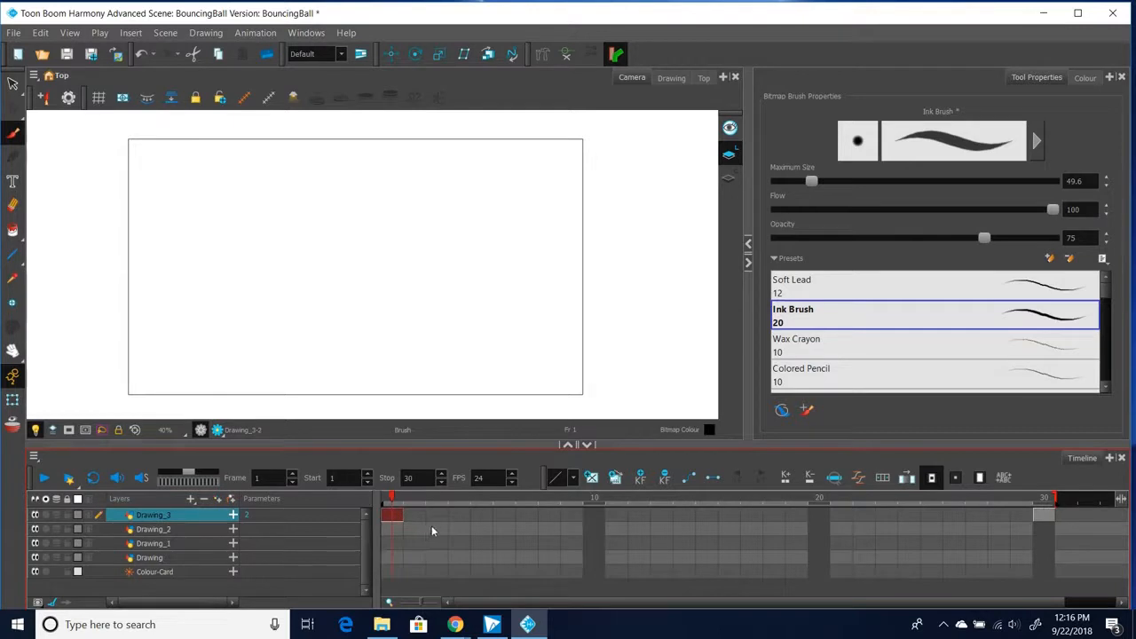
{"action": "left_click", "coordinate": [395, 557]}
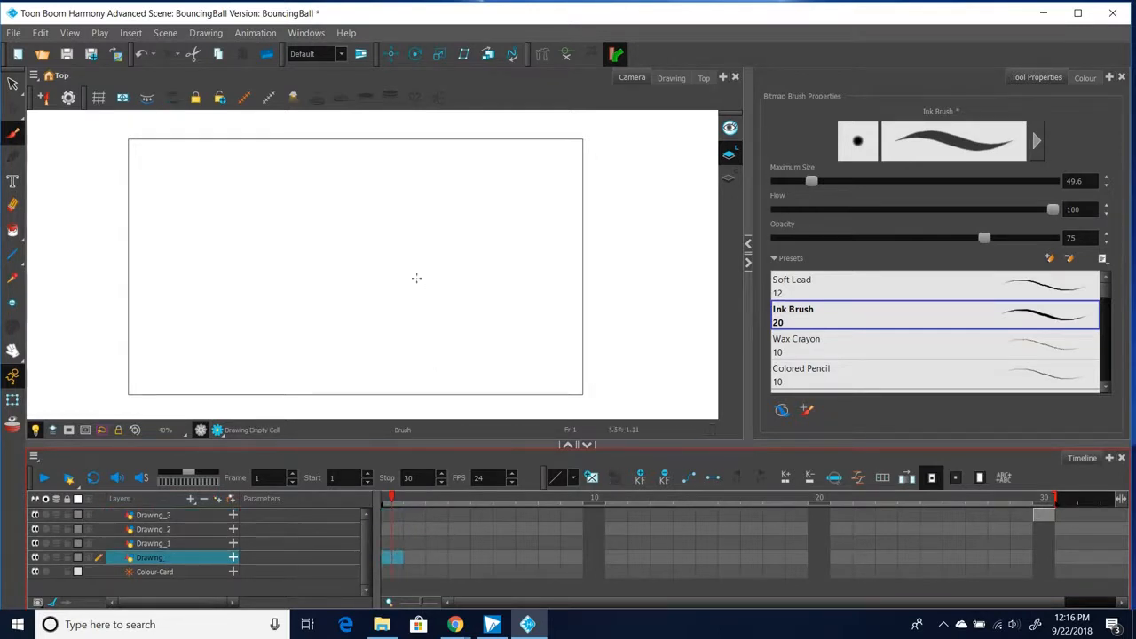
{"action": "mouse_move", "coordinate": [365, 269]}
{"action": "left_mouse_down"}
{"action": "mouse_move", "coordinate": [331, 275]}
{"action": "mouse_move", "coordinate": [337, 328]}
{"action": "mouse_move", "coordinate": [377, 290]}
{"action": "mouse_move", "coordinate": [365, 322]}
{"action": "left_mouse_up"}
{"action": "left_click", "coordinate": [1075, 181]}
{"action": "type", "text": "30"}
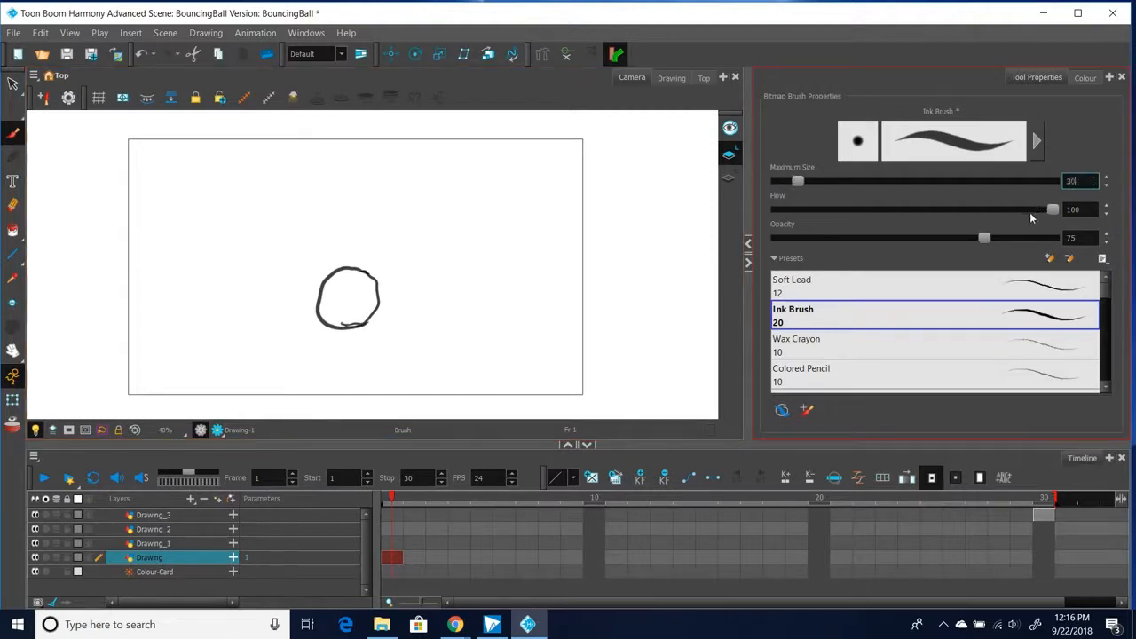
- Sketch a small arrow pointing at the ball's upper-left edge with the Ink Brush
{"action": "left_click", "coordinate": [13, 204]}
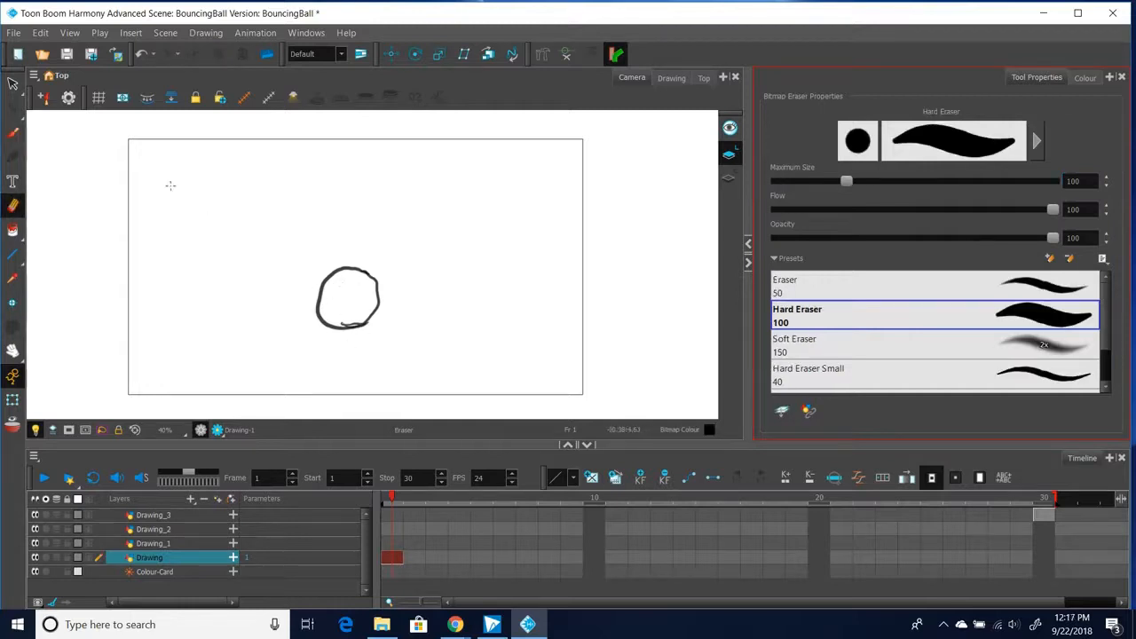
{"action": "left_click", "coordinate": [12, 133]}
{"action": "mouse_move", "coordinate": [308, 254]}
{"action": "left_mouse_down"}
{"action": "mouse_move", "coordinate": [325, 282]}
{"action": "mouse_move", "coordinate": [332, 274]}
{"action": "left_mouse_up"}
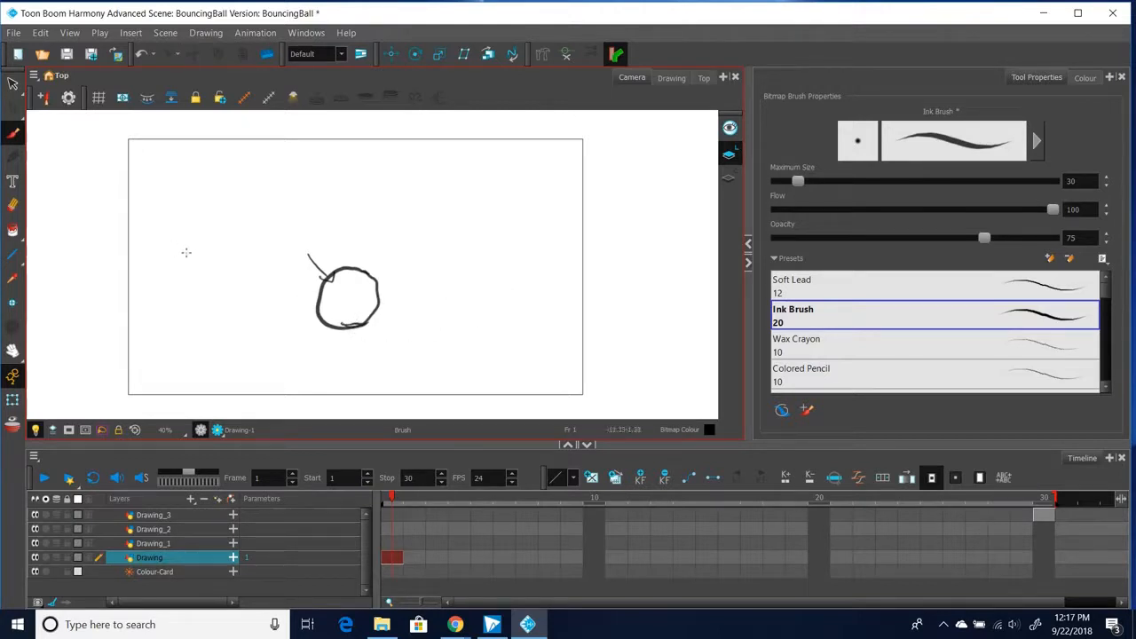
{"action": "left_click_drag", "start_coordinate": [315, 277], "coordinate": [331, 282]}
- Enlarge the Hard Eraser to a maximum size of 232.8 and erase the arrow and the ball from frame 1
{"action": "left_click", "coordinate": [12, 205]}
{"action": "mouse_move", "coordinate": [315, 255]}
{"action": "left_mouse_down"}
{"action": "mouse_move", "coordinate": [328, 292]}
{"action": "mouse_move", "coordinate": [342, 271]}
{"action": "left_mouse_up"}
{"action": "left_click_drag", "start_coordinate": [846, 182], "coordinate": [891, 191]}
{"action": "mouse_move", "coordinate": [334, 264]}
{"action": "left_mouse_down"}
{"action": "mouse_move", "coordinate": [318, 296]}
{"action": "mouse_move", "coordinate": [337, 326]}
{"action": "mouse_move", "coordinate": [374, 295]}
{"action": "mouse_move", "coordinate": [351, 268]}
{"action": "mouse_move", "coordinate": [373, 297]}
{"action": "left_mouse_up"}
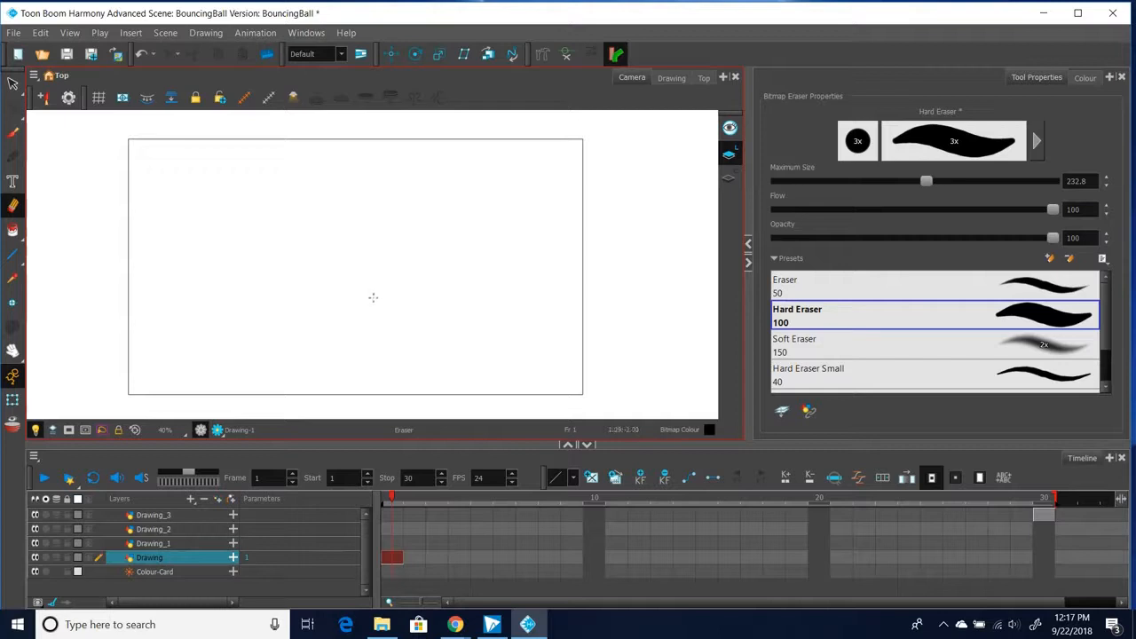
- Sketch the ball's bounce path with the Ink Brush as three successive arcs crossing the camera frame, on frame 1 of the Drawing layer
{"action": "left_click", "coordinate": [12, 133]}
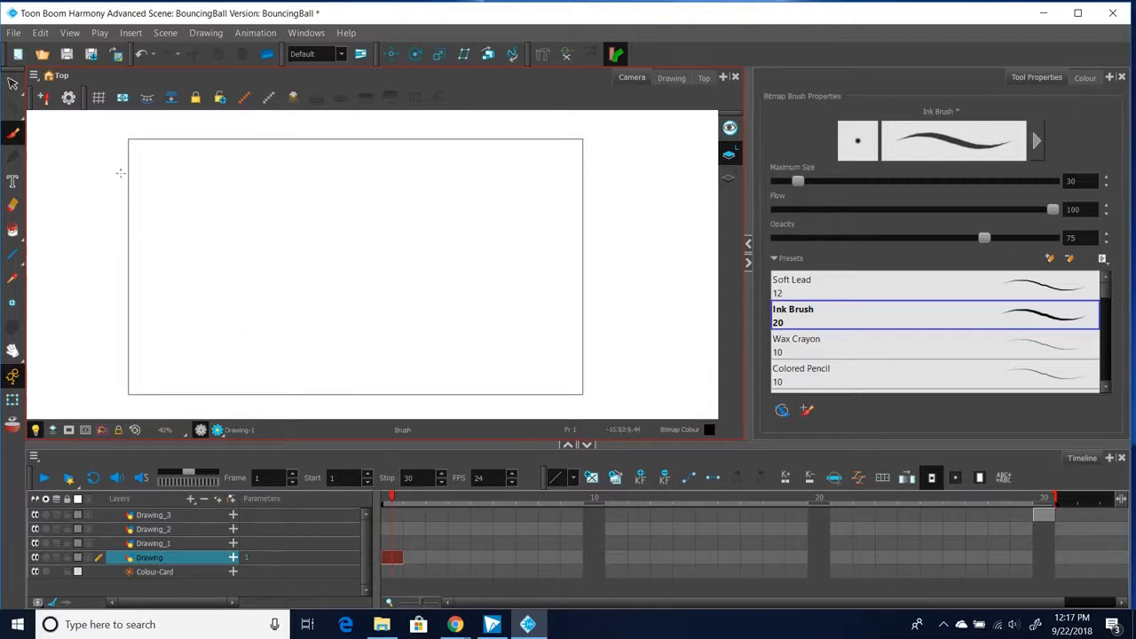
{"action": "mouse_move", "coordinate": [108, 161]}
{"action": "left_mouse_down"}
{"action": "mouse_move", "coordinate": [166, 198]}
{"action": "mouse_move", "coordinate": [206, 260]}
{"action": "mouse_move", "coordinate": [219, 333]}
{"action": "left_mouse_up"}
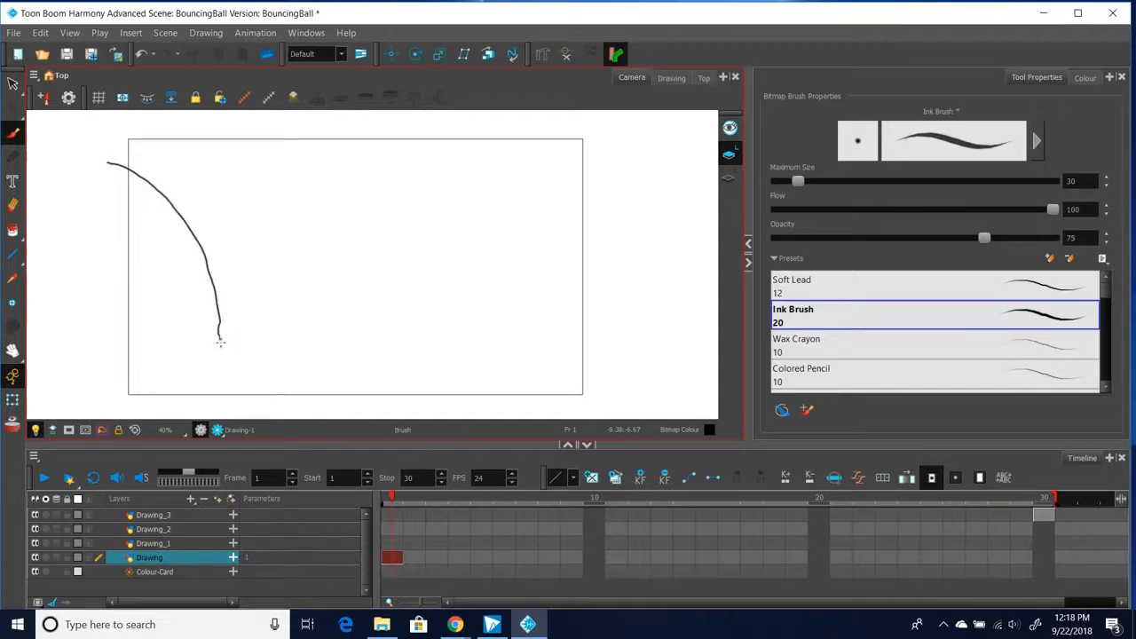
{"action": "left_click_drag", "start_coordinate": [221, 342], "coordinate": [267, 275]}
{"action": "left_click_drag", "start_coordinate": [221, 340], "coordinate": [268, 268]}
{"action": "mouse_move", "coordinate": [220, 339]}
{"action": "left_mouse_down"}
{"action": "mouse_move", "coordinate": [260, 266]}
{"action": "mouse_move", "coordinate": [296, 244]}
{"action": "mouse_move", "coordinate": [353, 232]}
{"action": "mouse_move", "coordinate": [392, 238]}
{"action": "mouse_move", "coordinate": [418, 261]}
{"action": "mouse_move", "coordinate": [443, 338]}
{"action": "left_mouse_up"}
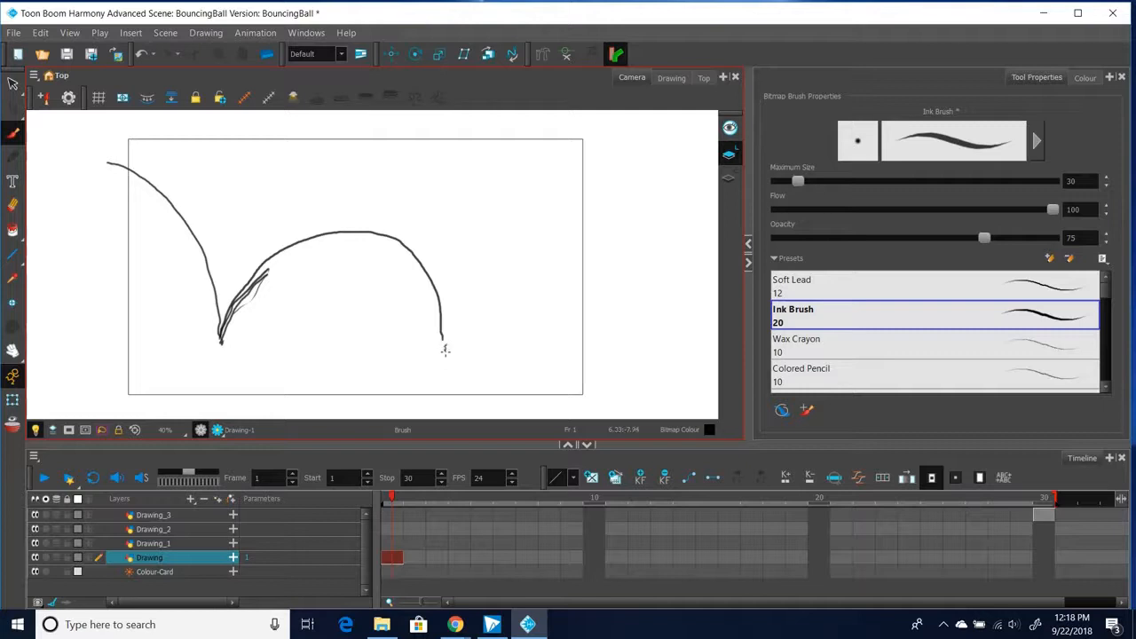
{"action": "mouse_move", "coordinate": [223, 330]}
{"action": "left_mouse_down"}
{"action": "mouse_move", "coordinate": [236, 281]}
{"action": "mouse_move", "coordinate": [284, 222]}
{"action": "mouse_move", "coordinate": [321, 203]}
{"action": "mouse_move", "coordinate": [371, 209]}
{"action": "mouse_move", "coordinate": [404, 237]}
{"action": "left_mouse_up"}
{"action": "mouse_move", "coordinate": [353, 200]}
{"action": "left_mouse_down"}
{"action": "mouse_move", "coordinate": [418, 226]}
{"action": "mouse_move", "coordinate": [448, 277]}
{"action": "mouse_move", "coordinate": [452, 342]}
{"action": "mouse_move", "coordinate": [481, 289]}
{"action": "mouse_move", "coordinate": [537, 241]}
{"action": "mouse_move", "coordinate": [610, 235]}
{"action": "mouse_move", "coordinate": [626, 249]}
{"action": "left_mouse_up"}
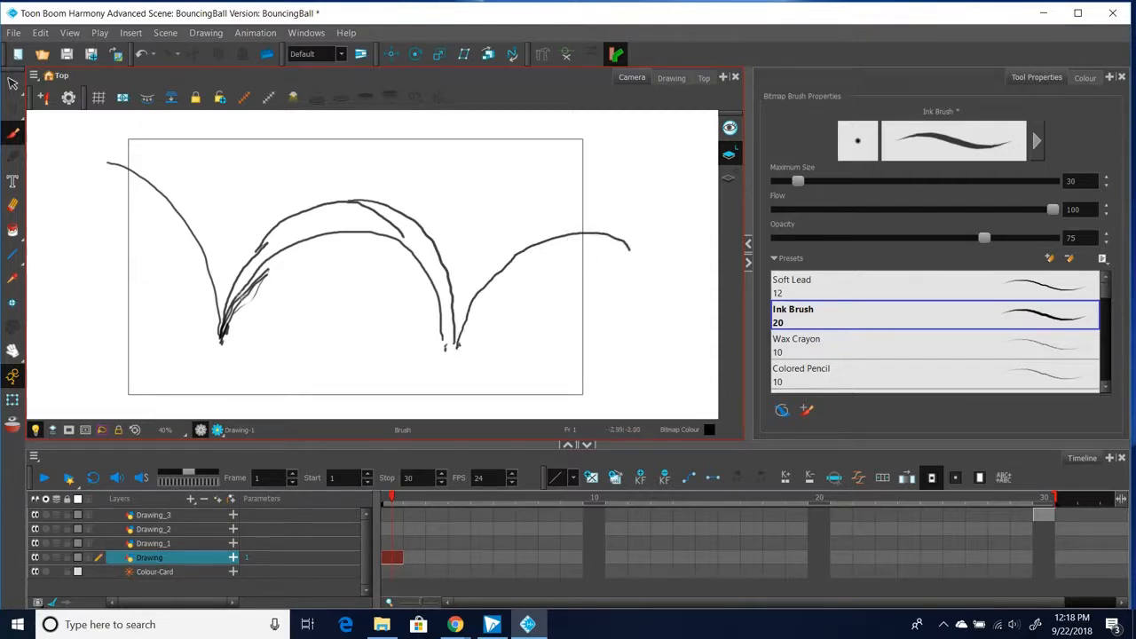
- Erase the lower duplicate of the middle arc with the Hard Eraser, keeping the higher arc
{"action": "left_click", "coordinate": [13, 204]}
{"action": "mouse_move", "coordinate": [399, 268]}
{"action": "left_mouse_down"}
{"action": "mouse_move", "coordinate": [395, 231]}
{"action": "mouse_move", "coordinate": [359, 223]}
{"action": "mouse_move", "coordinate": [307, 232]}
{"action": "mouse_move", "coordinate": [255, 283]}
{"action": "mouse_move", "coordinate": [236, 334]}
{"action": "left_mouse_up"}
{"action": "mouse_move", "coordinate": [354, 218]}
{"action": "left_mouse_down"}
{"action": "mouse_move", "coordinate": [414, 273]}
{"action": "mouse_move", "coordinate": [427, 336]}
{"action": "left_mouse_up"}
{"action": "left_click_drag", "start_coordinate": [417, 271], "coordinate": [447, 350]}
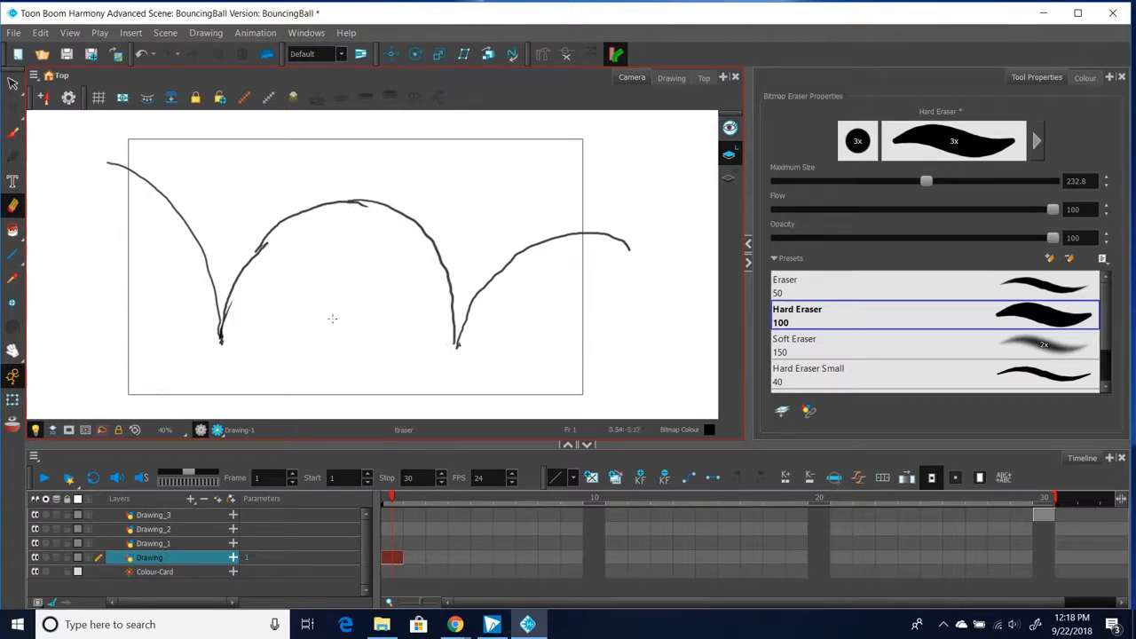
- Draw a ball at the first contact point and a horizontal ground line through both contact points with the Ink Brush
{"action": "left_click", "coordinate": [13, 134]}
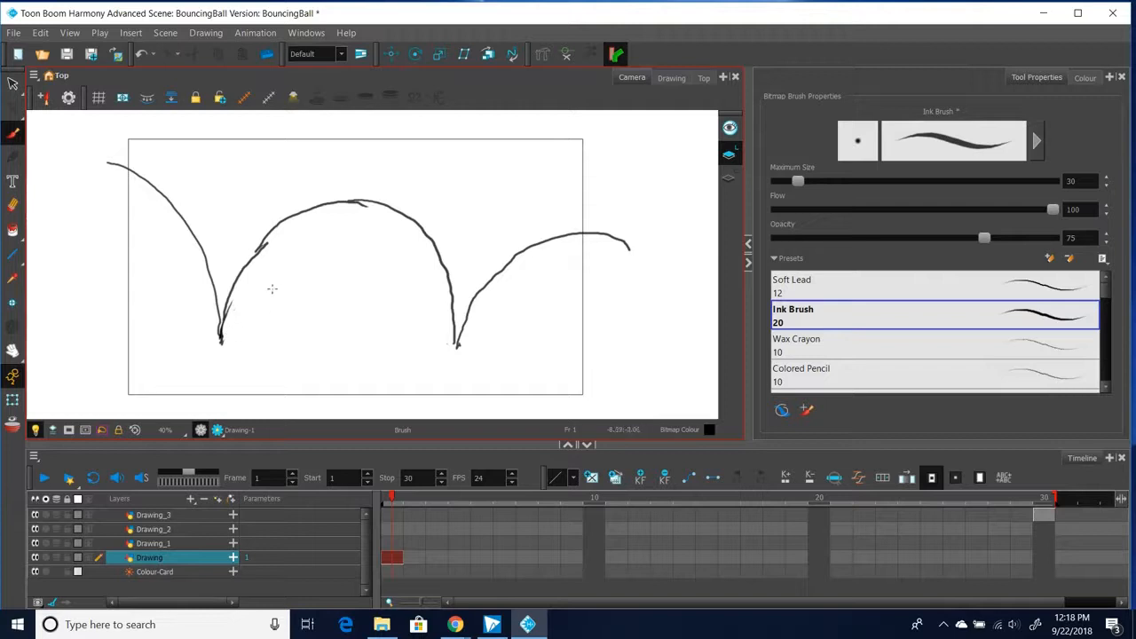
{"action": "mouse_move", "coordinate": [233, 322]}
{"action": "left_mouse_down"}
{"action": "mouse_move", "coordinate": [196, 339]}
{"action": "mouse_move", "coordinate": [222, 365]}
{"action": "mouse_move", "coordinate": [244, 325]}
{"action": "mouse_move", "coordinate": [210, 314]}
{"action": "mouse_move", "coordinate": [194, 347]}
{"action": "mouse_move", "coordinate": [227, 360]}
{"action": "mouse_move", "coordinate": [234, 320]}
{"action": "mouse_move", "coordinate": [251, 337]}
{"action": "mouse_move", "coordinate": [236, 361]}
{"action": "mouse_move", "coordinate": [230, 323]}
{"action": "mouse_move", "coordinate": [237, 359]}
{"action": "left_mouse_up"}
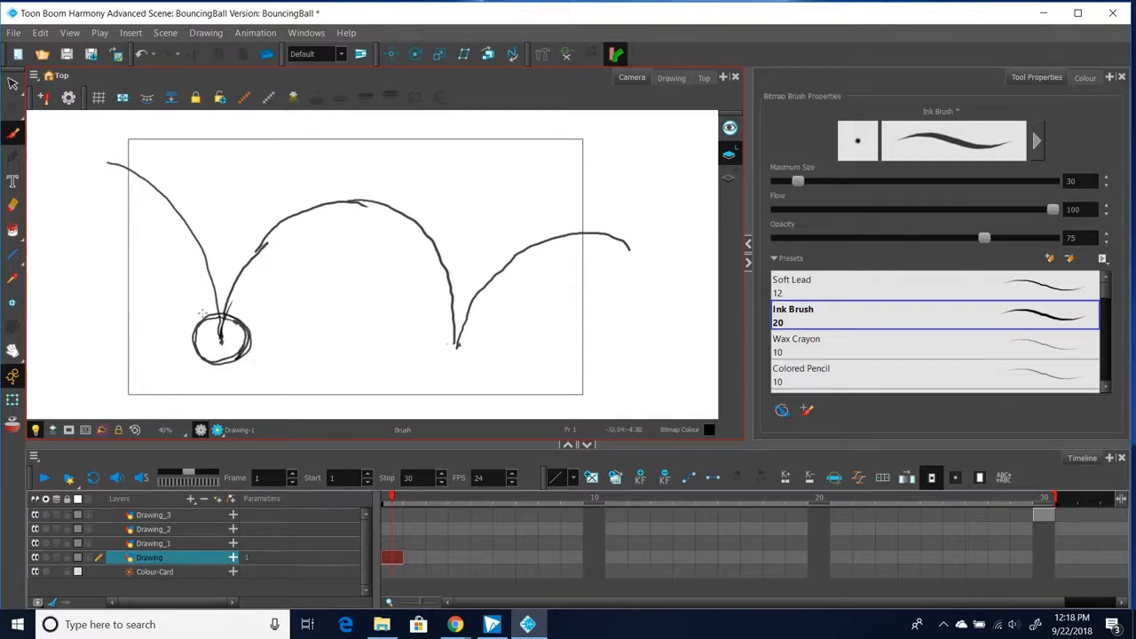
{"action": "left_click_drag", "start_coordinate": [104, 321], "coordinate": [257, 332]}
{"action": "left_click_drag", "start_coordinate": [86, 319], "coordinate": [615, 318]}
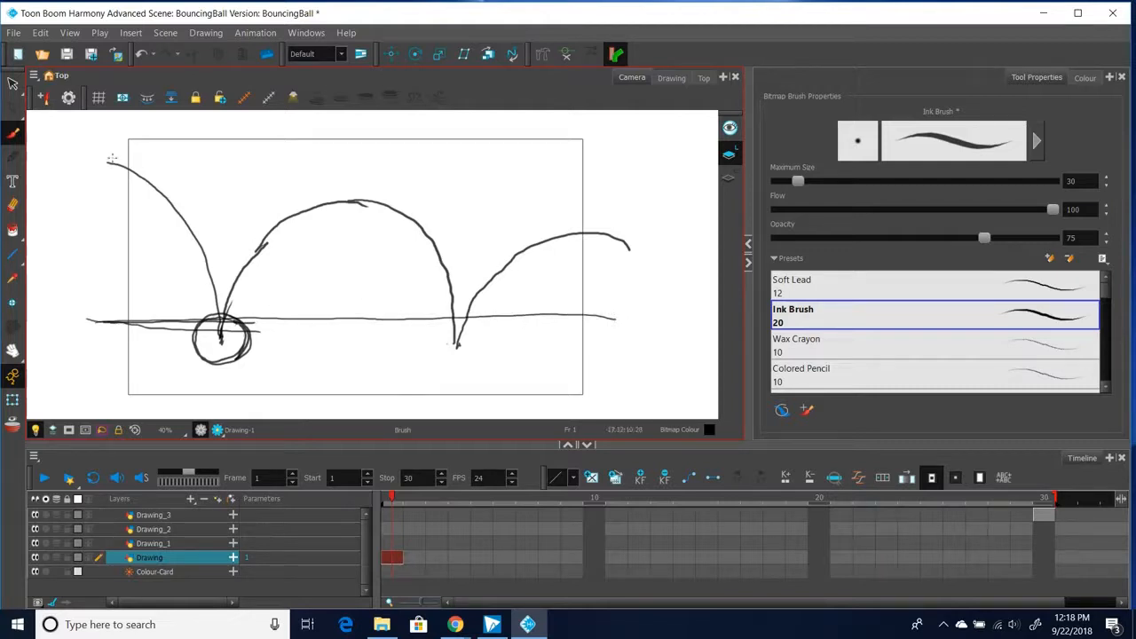
- Retrace the first falling arc and both sides of the middle arc with additional Ink Brush strokes
{"action": "mouse_move", "coordinate": [102, 152]}
{"action": "left_mouse_down"}
{"action": "mouse_move", "coordinate": [133, 159]}
{"action": "mouse_move", "coordinate": [190, 214]}
{"action": "mouse_move", "coordinate": [220, 325]}
{"action": "mouse_move", "coordinate": [275, 247]}
{"action": "left_mouse_up"}
{"action": "left_click_drag", "start_coordinate": [225, 296], "coordinate": [268, 236]}
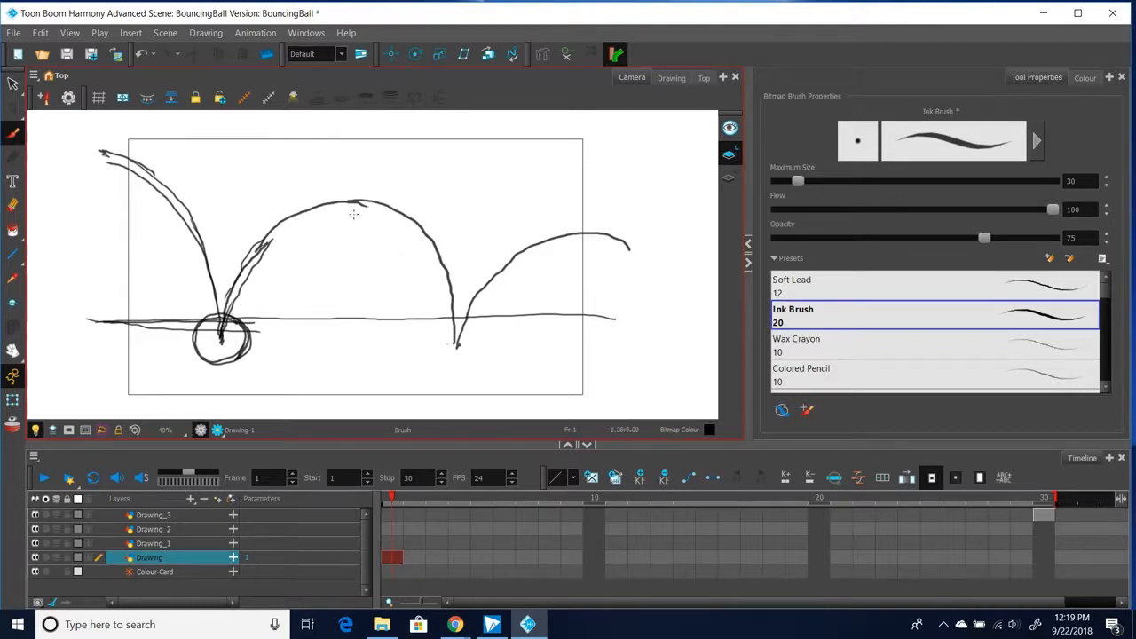
{"action": "mouse_move", "coordinate": [339, 202]}
{"action": "left_mouse_down"}
{"action": "mouse_move", "coordinate": [404, 224]}
{"action": "mouse_move", "coordinate": [348, 203]}
{"action": "mouse_move", "coordinate": [416, 237]}
{"action": "mouse_move", "coordinate": [442, 301]}
{"action": "left_mouse_up"}
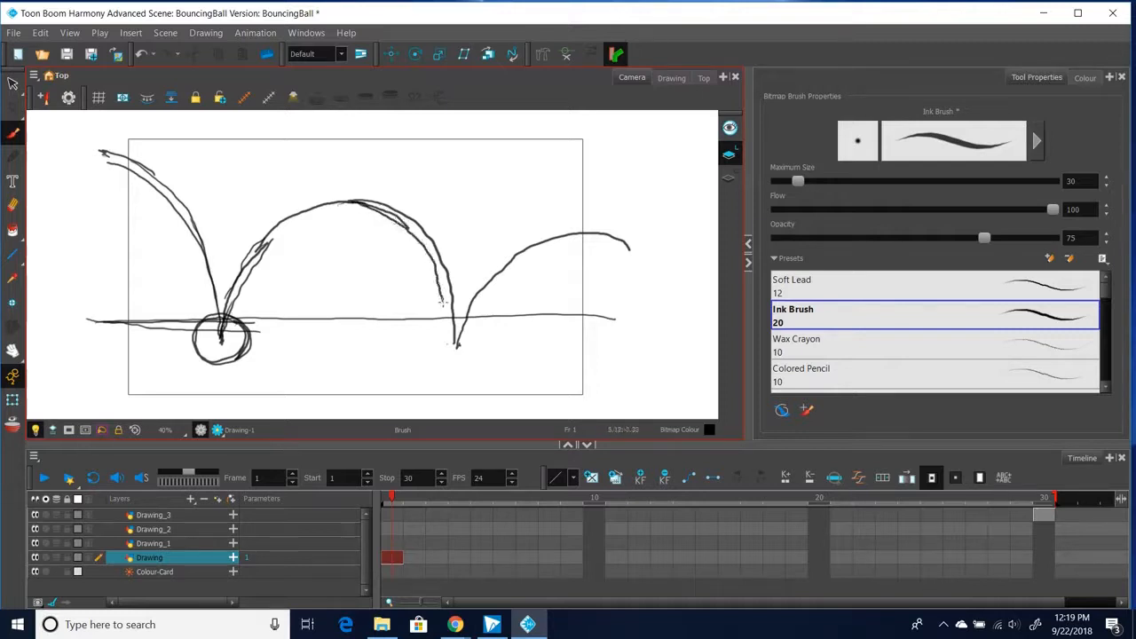
{"action": "left_click_drag", "start_coordinate": [409, 238], "coordinate": [458, 344]}
- Erase the outer line on the middle arc's falling side and the inner duplicate on its rising side
{"action": "left_click", "coordinate": [13, 205]}
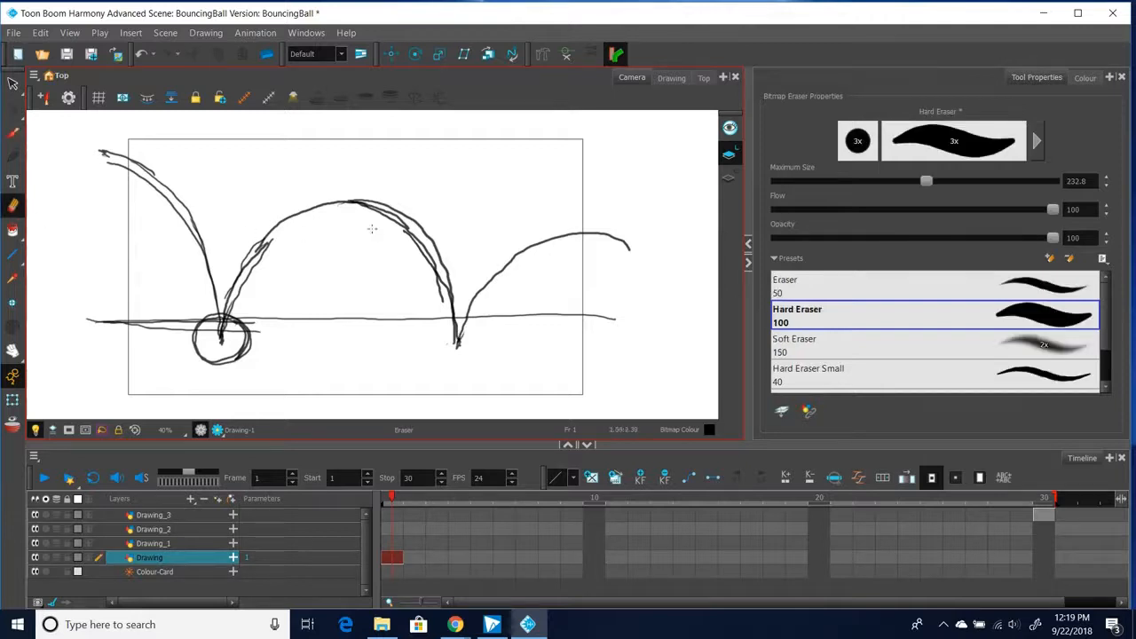
{"action": "mouse_move", "coordinate": [361, 199]}
{"action": "left_mouse_down"}
{"action": "mouse_move", "coordinate": [416, 216]}
{"action": "mouse_move", "coordinate": [455, 282]}
{"action": "left_mouse_up"}
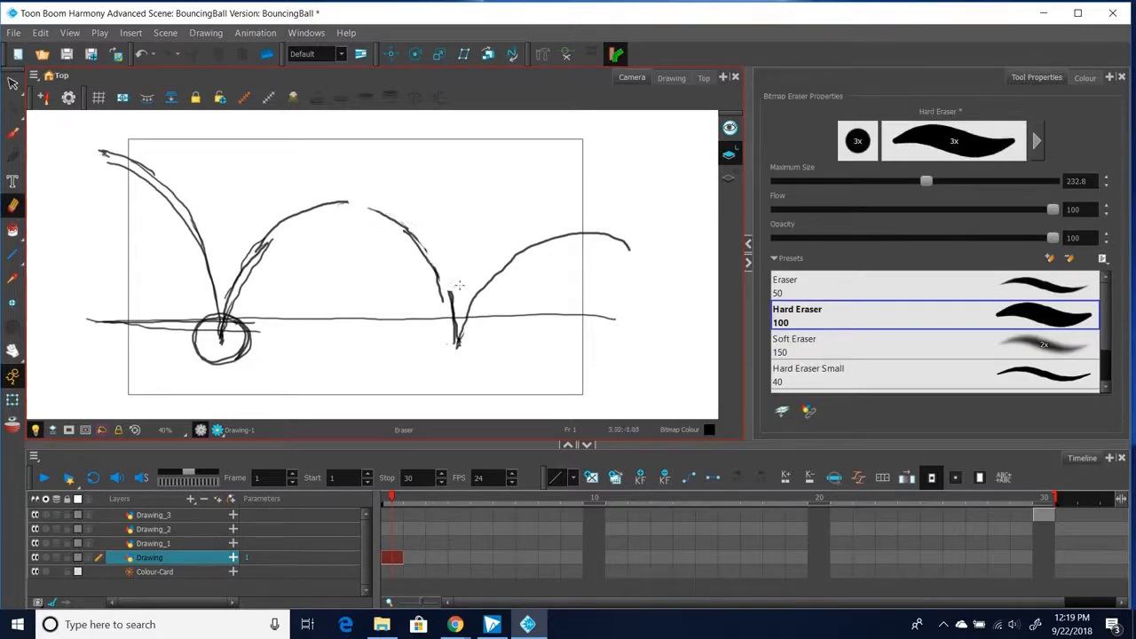
{"action": "mouse_move", "coordinate": [279, 251]}
{"action": "left_mouse_down"}
{"action": "mouse_move", "coordinate": [255, 288]}
{"action": "mouse_move", "coordinate": [266, 300]}
{"action": "left_mouse_up"}
- Handwrite "story telling." in the upper-right part of the frame 1 sketch and draw a ball at the middle arc's peak
{"action": "left_click", "coordinate": [12, 133]}
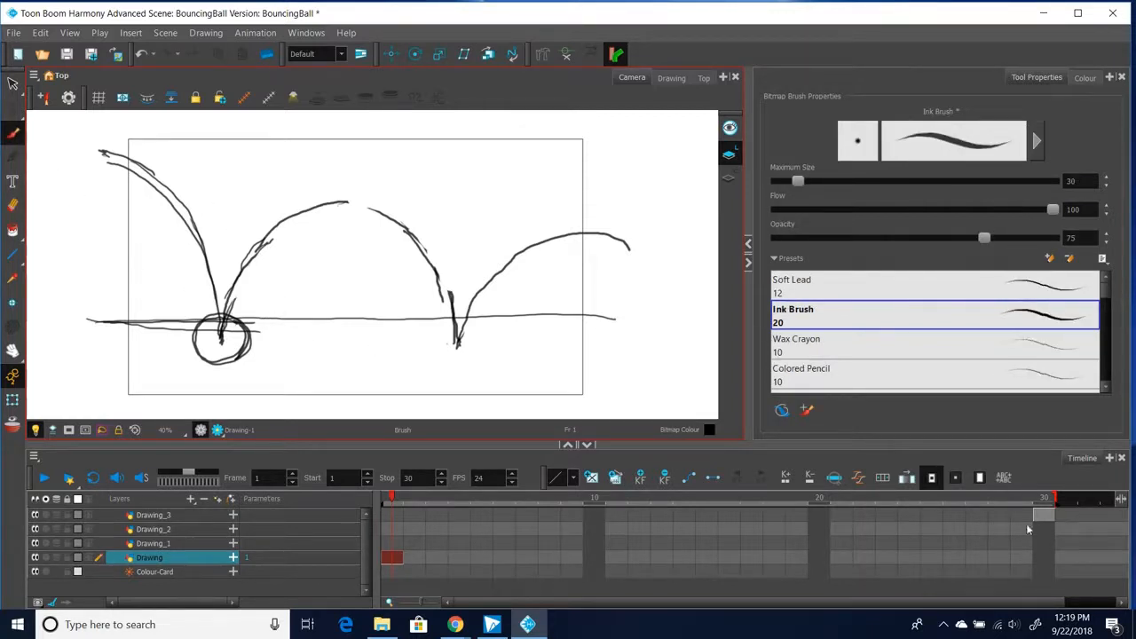
{"action": "left_click", "coordinate": [1048, 516]}
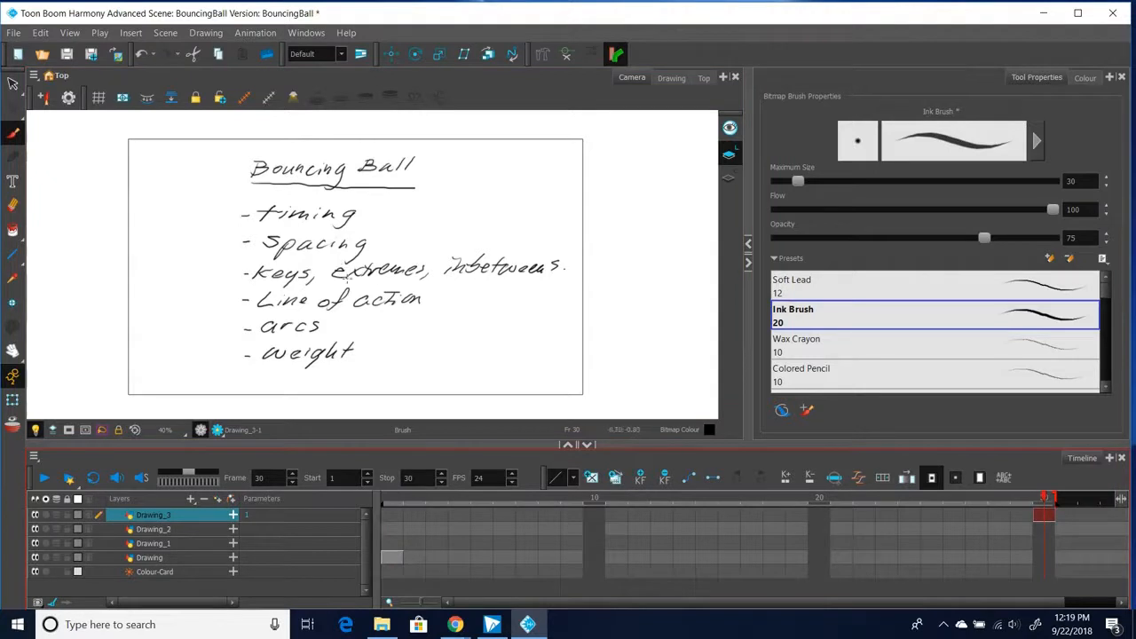
{"action": "left_click", "coordinate": [392, 556]}
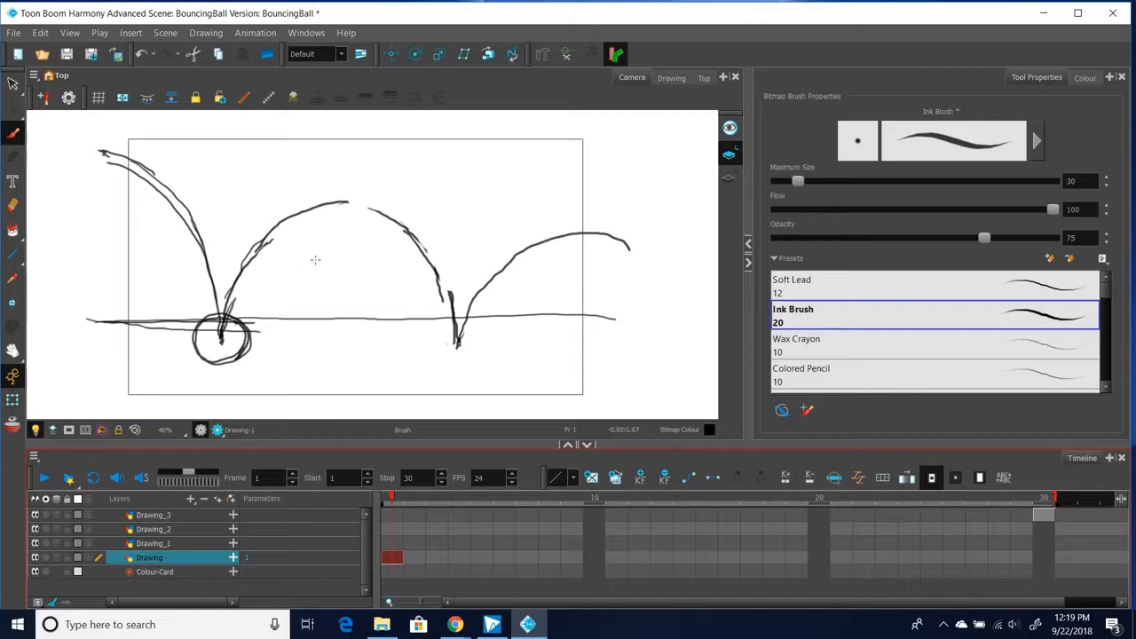
{"action": "mouse_move", "coordinate": [427, 159]}
{"action": "left_mouse_down"}
{"action": "mouse_move", "coordinate": [416, 173]}
{"action": "mouse_move", "coordinate": [433, 175]}
{"action": "mouse_move", "coordinate": [441, 161]}
{"action": "left_mouse_up"}
{"action": "mouse_move", "coordinate": [441, 173]}
{"action": "left_mouse_down"}
{"action": "mouse_move", "coordinate": [481, 163]}
{"action": "mouse_move", "coordinate": [475, 181]}
{"action": "mouse_move", "coordinate": [505, 163]}
{"action": "mouse_move", "coordinate": [556, 167]}
{"action": "mouse_move", "coordinate": [562, 181]}
{"action": "left_mouse_up"}
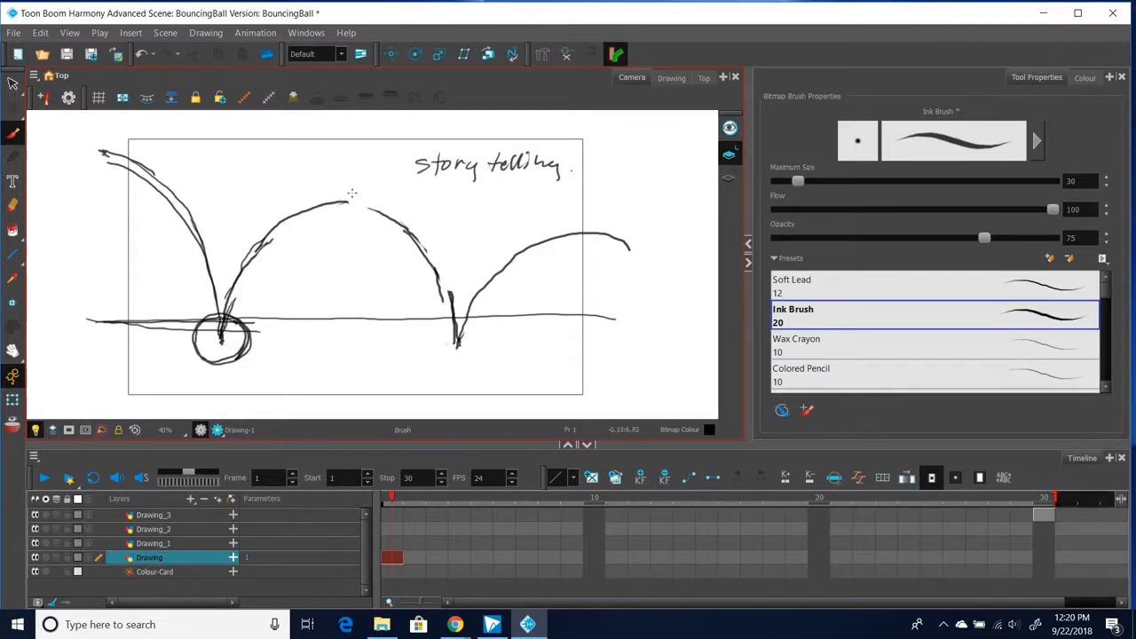
{"action": "mouse_move", "coordinate": [349, 182]}
{"action": "left_mouse_down"}
{"action": "mouse_move", "coordinate": [323, 191]}
{"action": "mouse_move", "coordinate": [348, 232]}
{"action": "mouse_move", "coordinate": [367, 195]}
{"action": "mouse_move", "coordinate": [312, 213]}
{"action": "mouse_move", "coordinate": [362, 184]}
{"action": "mouse_move", "coordinate": [350, 229]}
{"action": "left_mouse_up"}
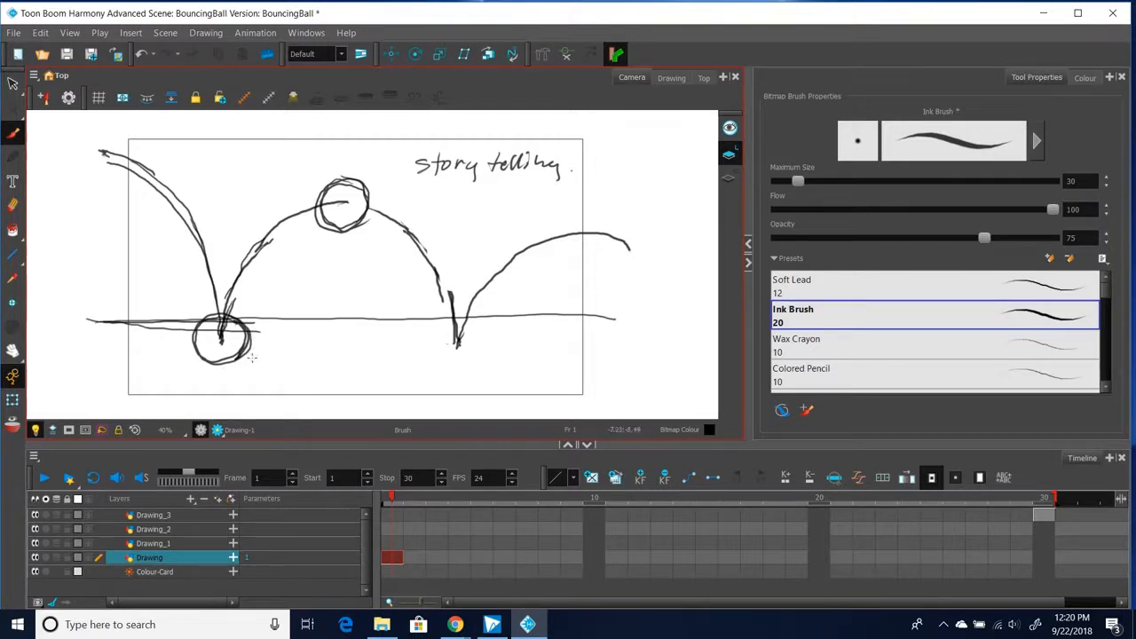
- Draw balls with the Ink Brush at the first arc's start, the second contact point and the last arc's peak
{"action": "mouse_move", "coordinate": [77, 137]}
{"action": "left_mouse_down"}
{"action": "mouse_move", "coordinate": [58, 131]}
{"action": "mouse_move", "coordinate": [107, 161]}
{"action": "mouse_move", "coordinate": [56, 126]}
{"action": "mouse_move", "coordinate": [53, 167]}
{"action": "mouse_move", "coordinate": [87, 160]}
{"action": "mouse_move", "coordinate": [97, 143]}
{"action": "mouse_move", "coordinate": [62, 176]}
{"action": "mouse_move", "coordinate": [94, 163]}
{"action": "mouse_move", "coordinate": [85, 131]}
{"action": "mouse_move", "coordinate": [73, 175]}
{"action": "left_mouse_up"}
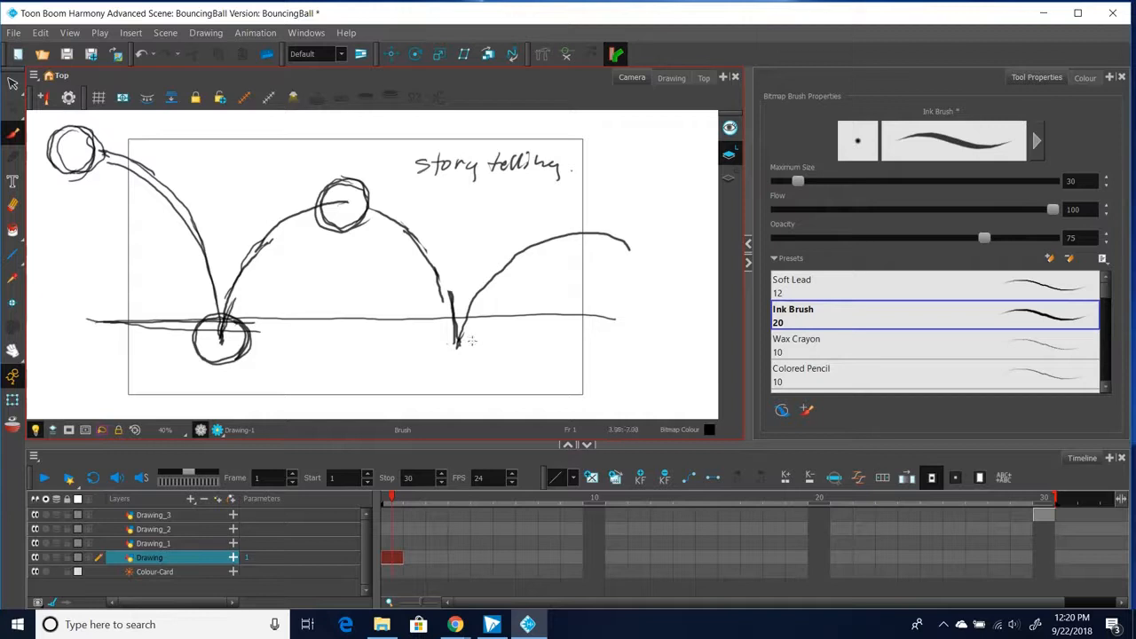
{"action": "mouse_move", "coordinate": [473, 327]}
{"action": "left_mouse_down"}
{"action": "mouse_move", "coordinate": [433, 331]}
{"action": "mouse_move", "coordinate": [451, 351]}
{"action": "mouse_move", "coordinate": [474, 339]}
{"action": "mouse_move", "coordinate": [473, 319]}
{"action": "mouse_move", "coordinate": [450, 306]}
{"action": "mouse_move", "coordinate": [435, 328]}
{"action": "mouse_move", "coordinate": [443, 355]}
{"action": "mouse_move", "coordinate": [478, 346]}
{"action": "mouse_move", "coordinate": [476, 318]}
{"action": "mouse_move", "coordinate": [460, 357]}
{"action": "left_mouse_up"}
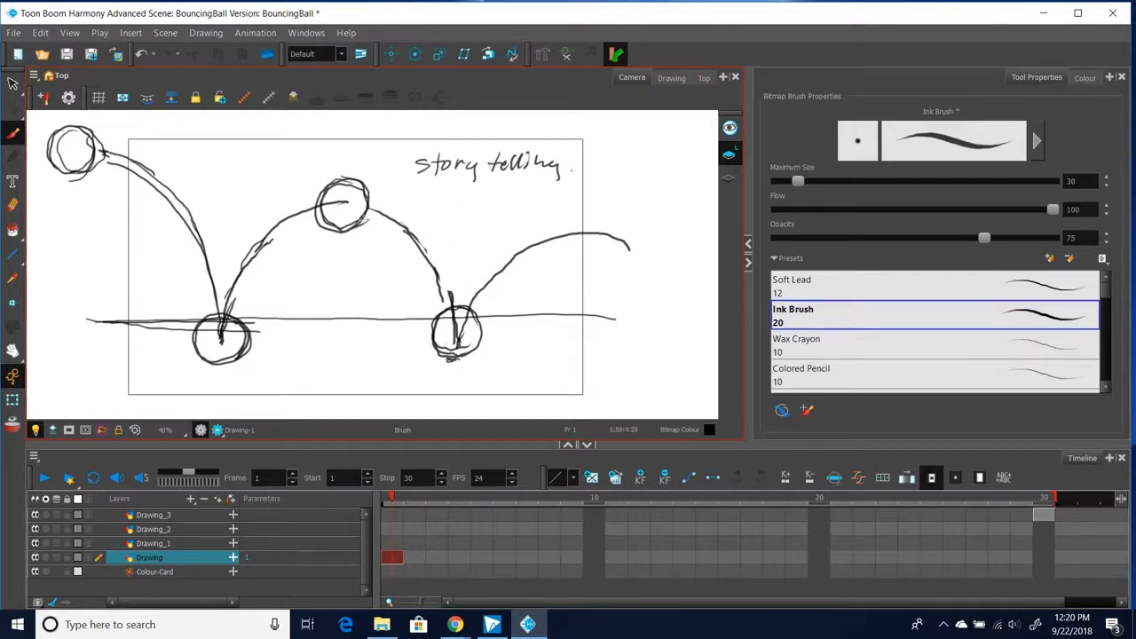
{"action": "mouse_move", "coordinate": [584, 221]}
{"action": "left_mouse_down"}
{"action": "mouse_move", "coordinate": [555, 232]}
{"action": "mouse_move", "coordinate": [605, 225]}
{"action": "mouse_move", "coordinate": [561, 213]}
{"action": "mouse_move", "coordinate": [595, 252]}
{"action": "mouse_move", "coordinate": [598, 206]}
{"action": "mouse_move", "coordinate": [582, 263]}
{"action": "mouse_move", "coordinate": [575, 204]}
{"action": "mouse_move", "coordinate": [566, 252]}
{"action": "left_mouse_up"}
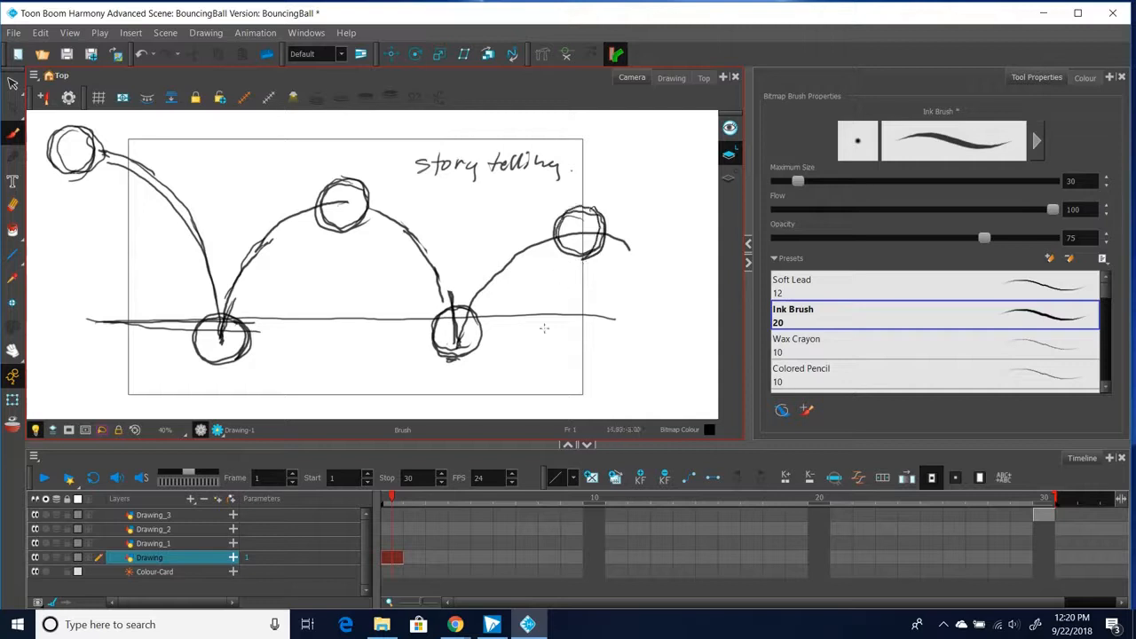
- On the frame 30 notes, tick off keys, extremes and inbetweens, and underline "Keys"
{"action": "left_click", "coordinate": [1038, 516]}
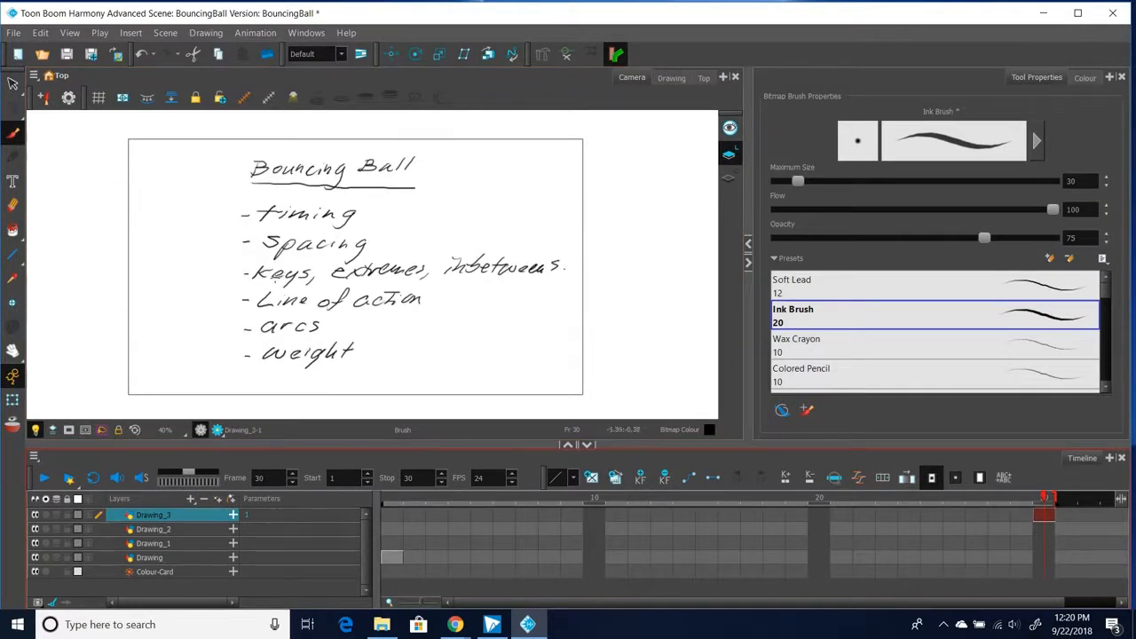
{"action": "mouse_move", "coordinate": [327, 266]}
{"action": "left_mouse_down"}
{"action": "mouse_move", "coordinate": [353, 259]}
{"action": "mouse_move", "coordinate": [343, 276]}
{"action": "left_mouse_up"}
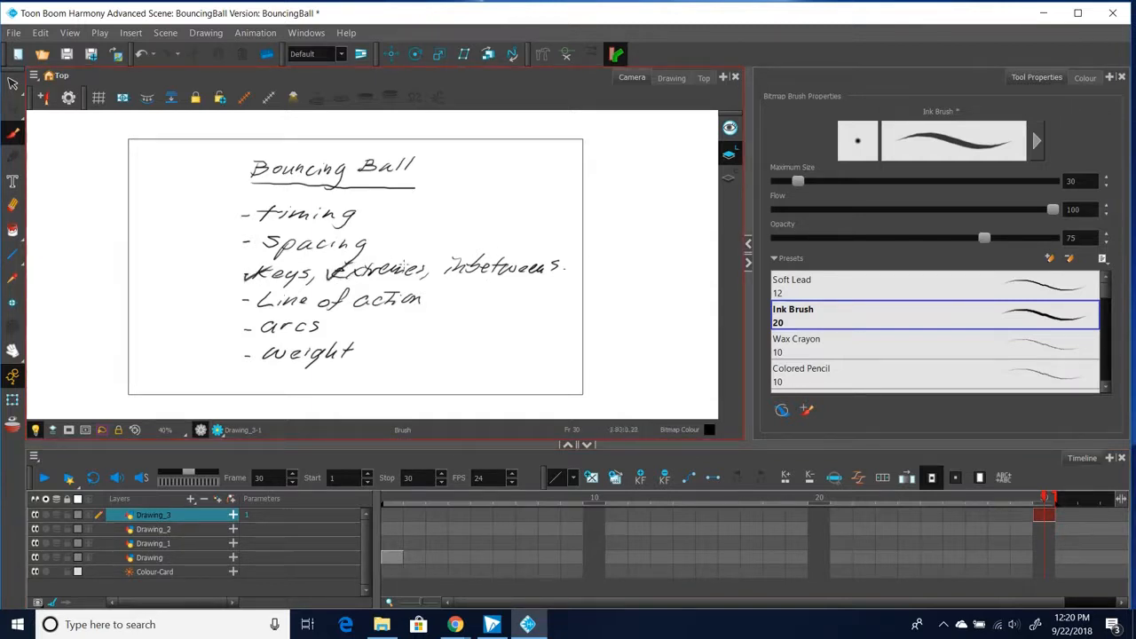
{"action": "left_click_drag", "start_coordinate": [267, 283], "coordinate": [291, 282]}
{"action": "left_click_drag", "start_coordinate": [435, 268], "coordinate": [456, 252]}
- Back on the frame 1 sketch, add an inbetween ball on the first falling arc, both sides of the middle arc, and the last rising arc
{"action": "left_click", "coordinate": [392, 558]}
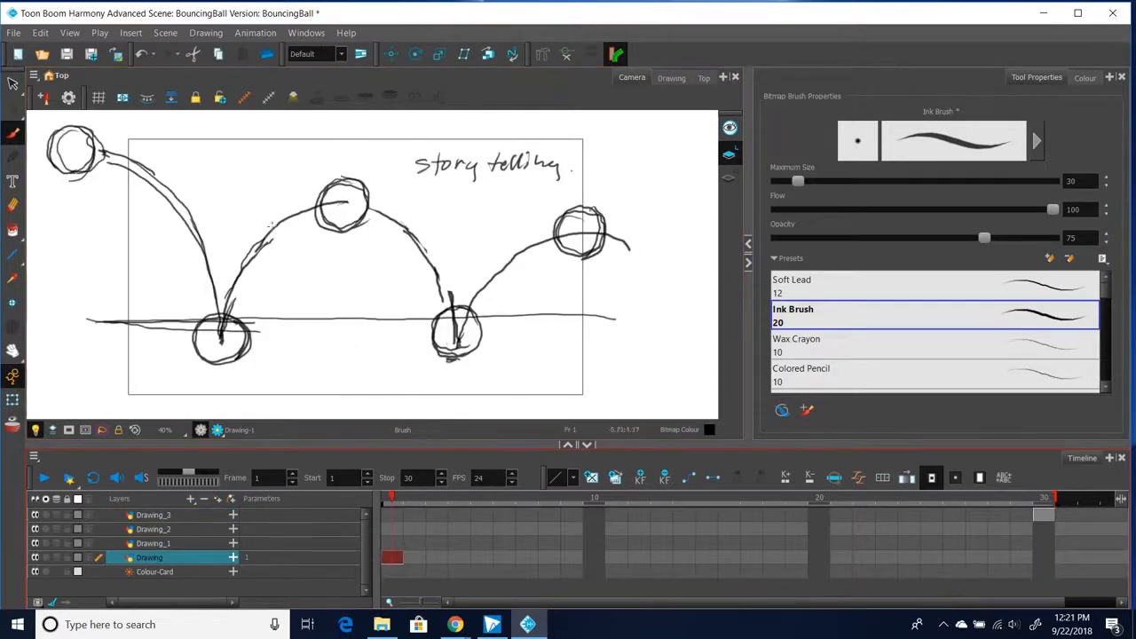
{"action": "mouse_move", "coordinate": [282, 207]}
{"action": "left_mouse_down"}
{"action": "mouse_move", "coordinate": [274, 248]}
{"action": "mouse_move", "coordinate": [299, 229]}
{"action": "mouse_move", "coordinate": [287, 208]}
{"action": "mouse_move", "coordinate": [269, 250]}
{"action": "mouse_move", "coordinate": [276, 200]}
{"action": "mouse_move", "coordinate": [253, 227]}
{"action": "mouse_move", "coordinate": [293, 246]}
{"action": "left_mouse_up"}
{"action": "mouse_move", "coordinate": [156, 169]}
{"action": "left_mouse_down"}
{"action": "mouse_move", "coordinate": [131, 180]}
{"action": "mouse_move", "coordinate": [158, 204]}
{"action": "mouse_move", "coordinate": [175, 177]}
{"action": "mouse_move", "coordinate": [132, 202]}
{"action": "mouse_move", "coordinate": [180, 193]}
{"action": "mouse_move", "coordinate": [156, 155]}
{"action": "left_mouse_up"}
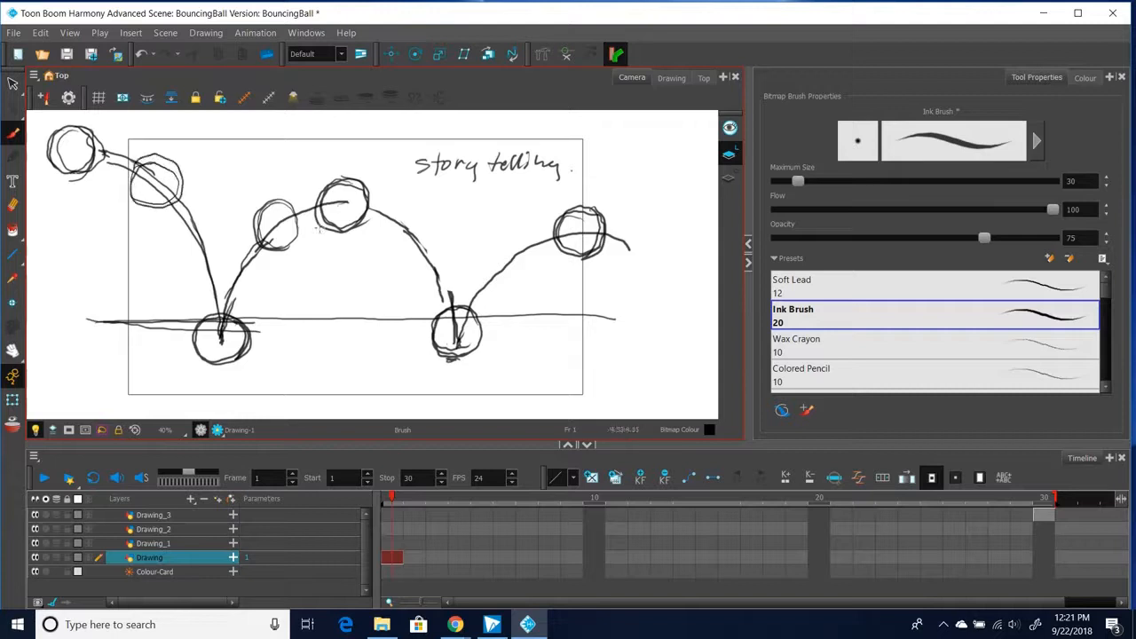
{"action": "mouse_move", "coordinate": [410, 209]}
{"action": "left_mouse_down"}
{"action": "mouse_move", "coordinate": [399, 251]}
{"action": "mouse_move", "coordinate": [434, 226]}
{"action": "mouse_move", "coordinate": [401, 204]}
{"action": "mouse_move", "coordinate": [380, 232]}
{"action": "mouse_move", "coordinate": [423, 250]}
{"action": "mouse_move", "coordinate": [401, 209]}
{"action": "left_mouse_up"}
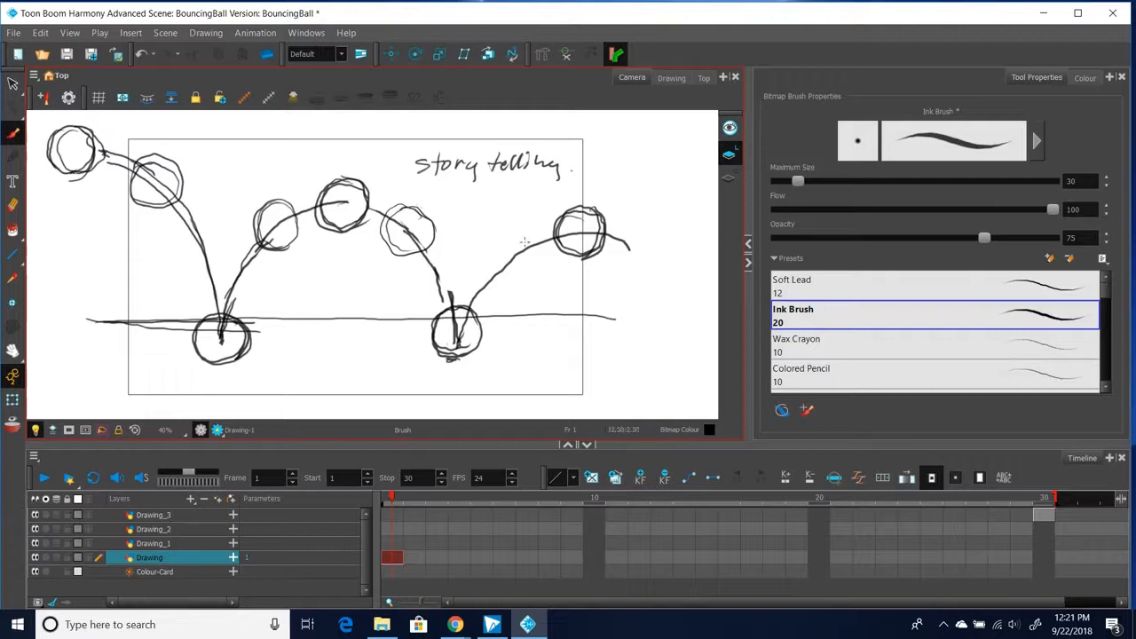
{"action": "mouse_move", "coordinate": [533, 227]}
{"action": "left_mouse_down"}
{"action": "mouse_move", "coordinate": [524, 268]}
{"action": "mouse_move", "coordinate": [511, 220]}
{"action": "mouse_move", "coordinate": [545, 220]}
{"action": "mouse_move", "coordinate": [548, 254]}
{"action": "left_mouse_up"}
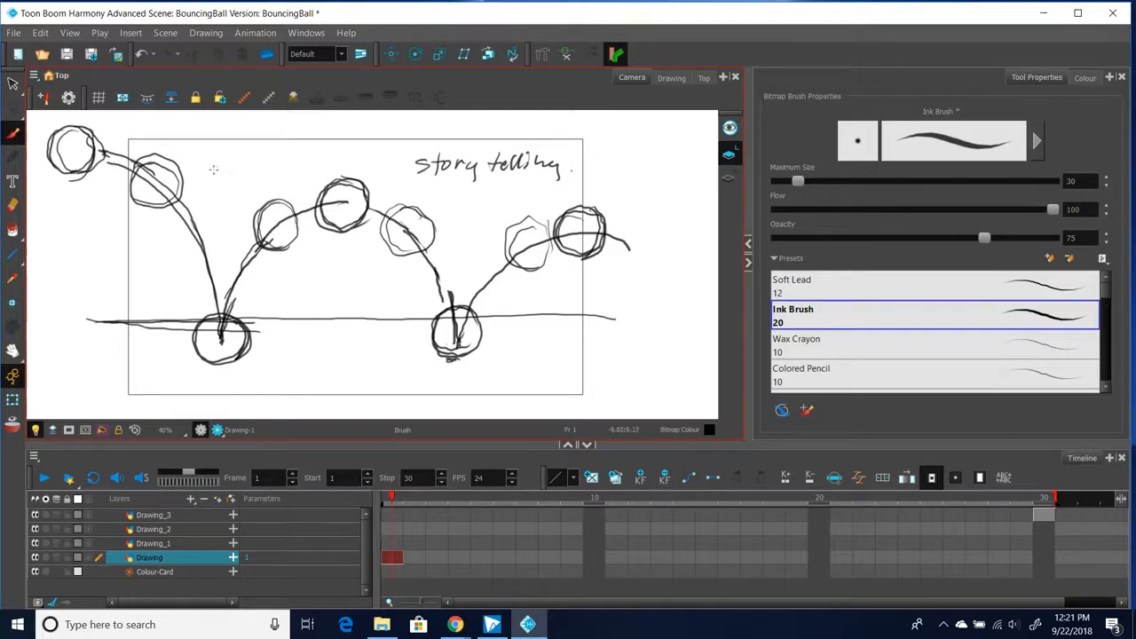
- Draw a horizontal arrow pointing right from the inbetween ball on the first falling arc
{"action": "left_click_drag", "start_coordinate": [198, 170], "coordinate": [257, 167]}
{"action": "left_click_drag", "start_coordinate": [237, 180], "coordinate": [252, 173]}
{"action": "left_click_drag", "start_coordinate": [134, 169], "coordinate": [277, 172]}
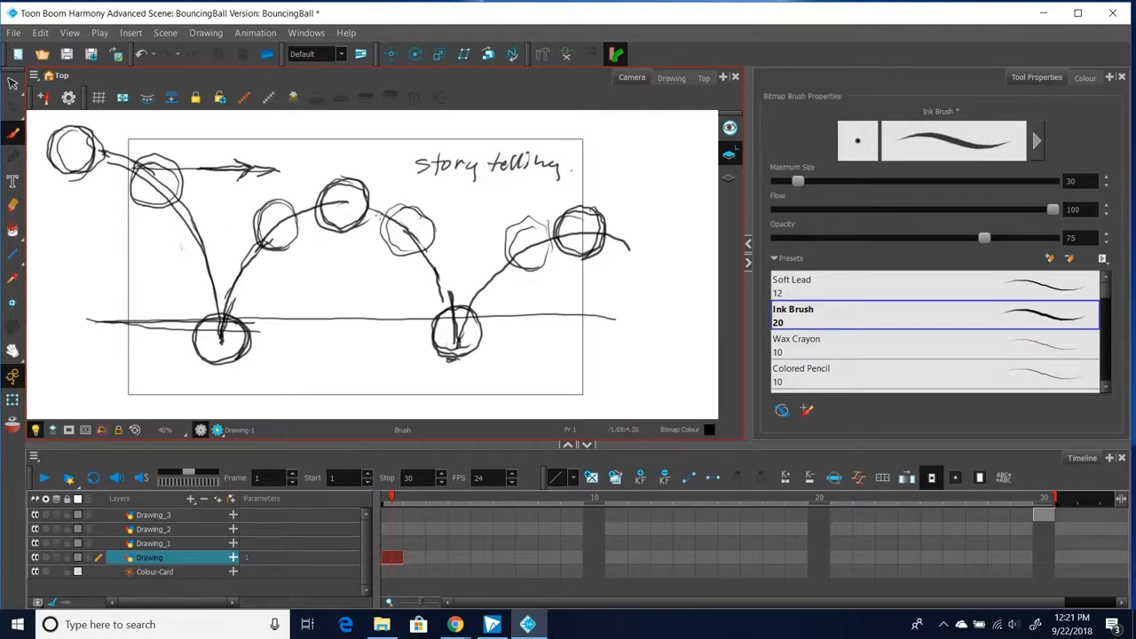
- Handwrite "gravity.." beneath the "story telling." note on the sketch
{"action": "mouse_move", "coordinate": [441, 185]}
{"action": "left_mouse_down"}
{"action": "mouse_move", "coordinate": [442, 210]}
{"action": "mouse_move", "coordinate": [472, 190]}
{"action": "mouse_move", "coordinate": [502, 200]}
{"action": "left_mouse_up"}
{"action": "left_click_drag", "start_coordinate": [494, 190], "coordinate": [507, 188]}
{"action": "left_click_drag", "start_coordinate": [508, 188], "coordinate": [524, 186]}
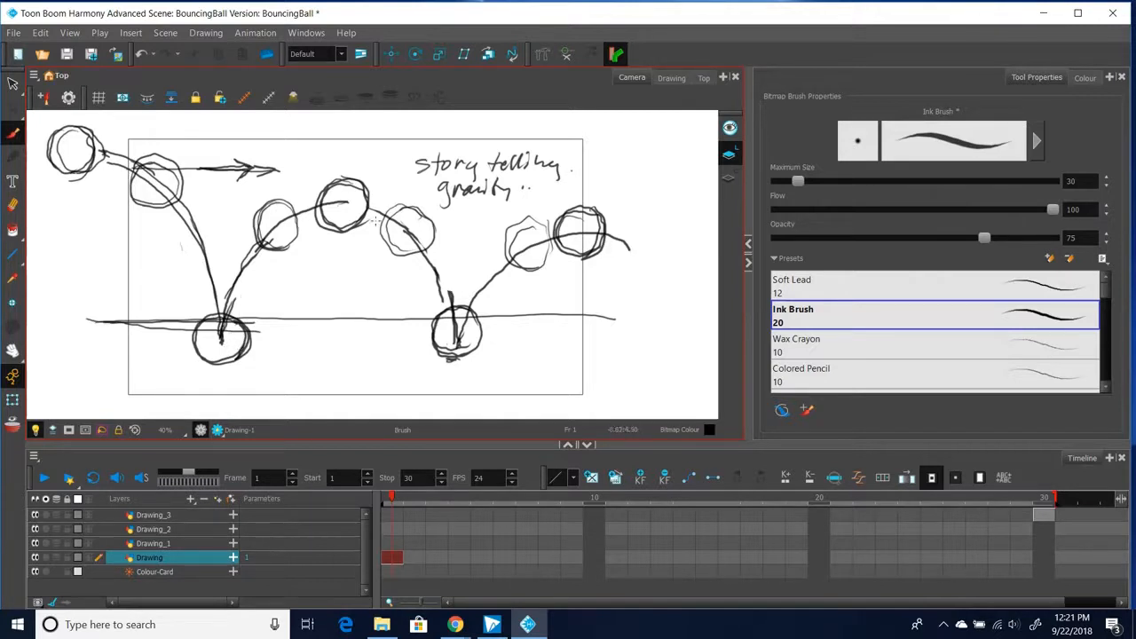
- Draw short horizontal spacing marks across the first falling arc at three heights down to the contact ball
{"action": "left_click_drag", "start_coordinate": [173, 343], "coordinate": [211, 345]}
{"action": "left_click_drag", "start_coordinate": [161, 290], "coordinate": [213, 287]}
{"action": "left_click_drag", "start_coordinate": [159, 234], "coordinate": [215, 233]}
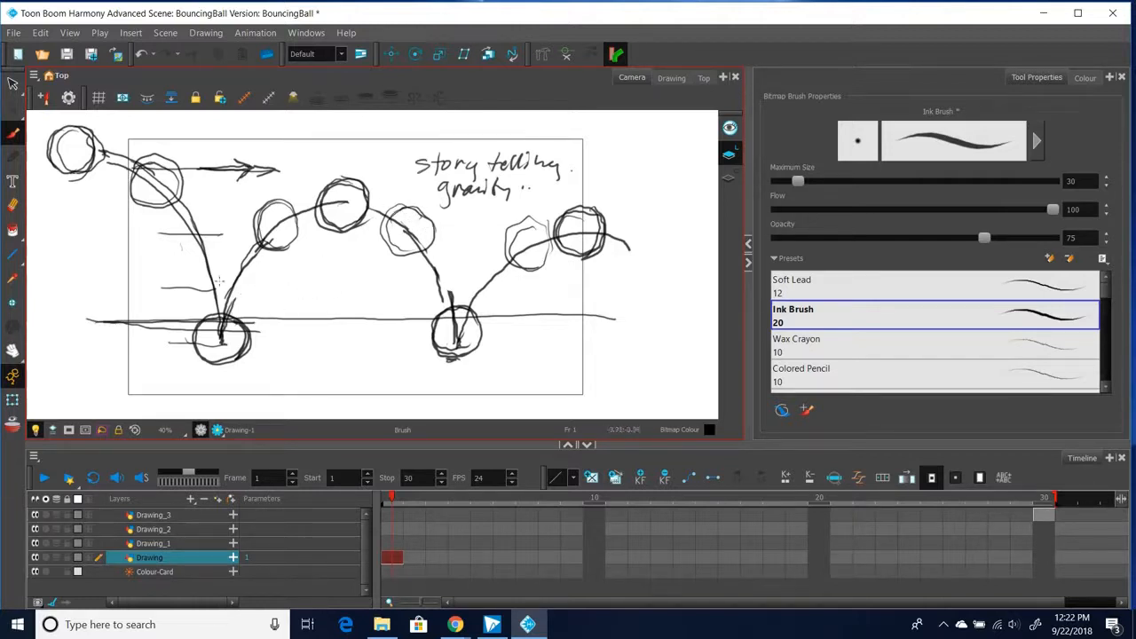
{"action": "left_click_drag", "start_coordinate": [215, 288], "coordinate": [251, 287]}
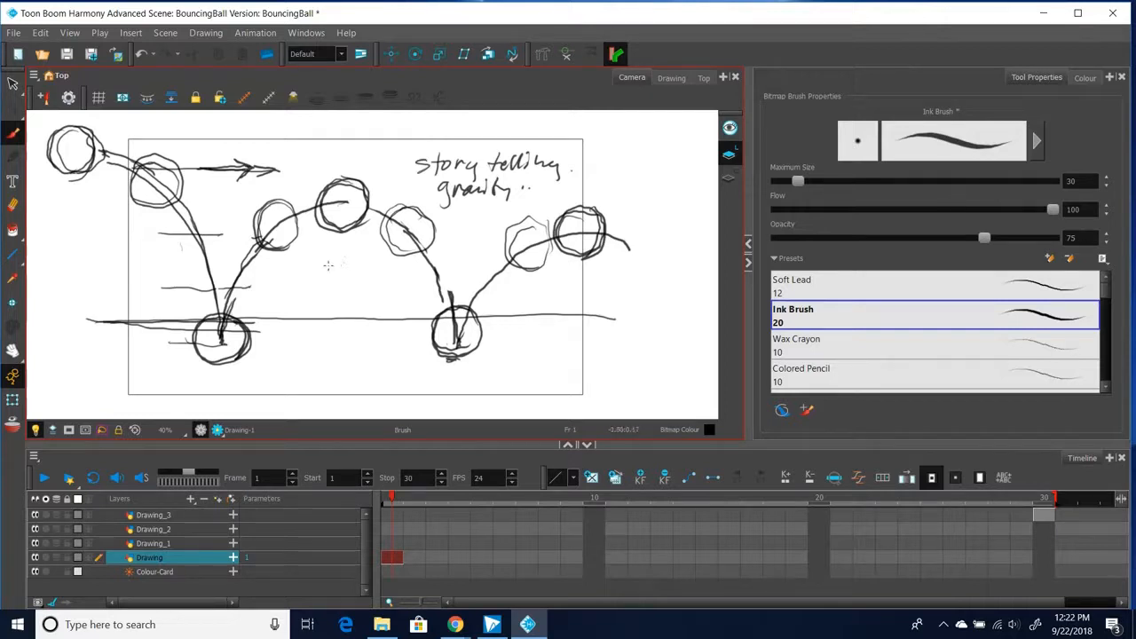
- Erase the handwritten "story telling." and "gravity.." notes from the sketch
{"action": "left_click", "coordinate": [13, 204]}
{"action": "mouse_move", "coordinate": [476, 187]}
{"action": "left_mouse_down"}
{"action": "mouse_move", "coordinate": [506, 191]}
{"action": "mouse_move", "coordinate": [564, 173]}
{"action": "mouse_move", "coordinate": [538, 158]}
{"action": "mouse_move", "coordinate": [474, 173]}
{"action": "mouse_move", "coordinate": [439, 202]}
{"action": "mouse_move", "coordinate": [416, 158]}
{"action": "mouse_move", "coordinate": [418, 202]}
{"action": "left_mouse_up"}
- Draw four evenly spaced vertical marks with the Ink Brush along the first falling arc, from the contact point back to the camera frame edge
{"action": "key", "text": "alt+b"}
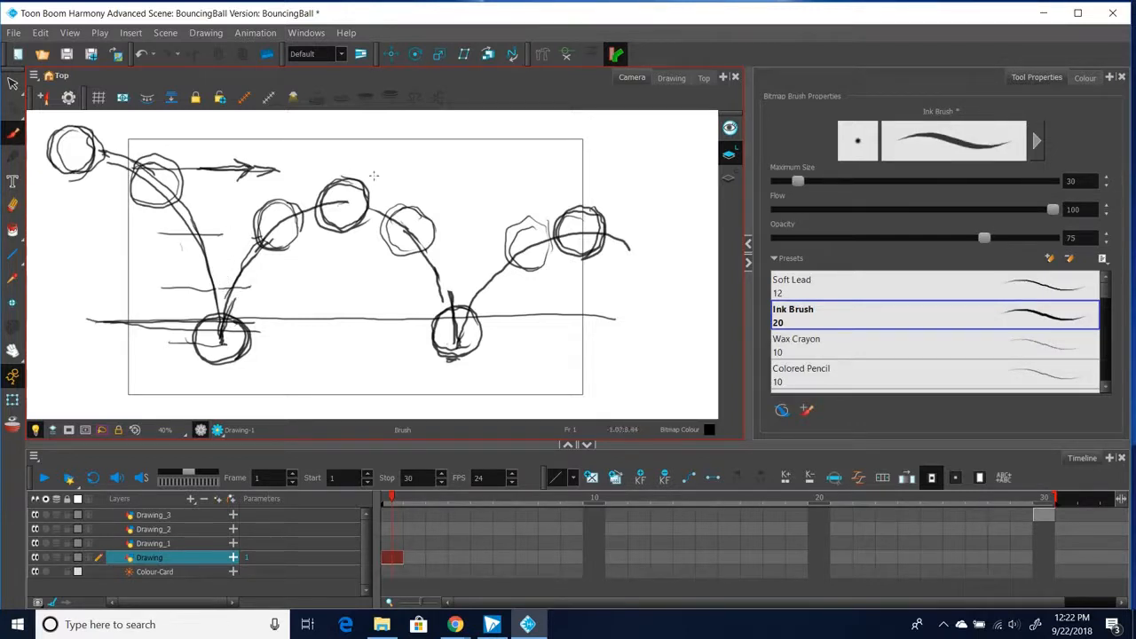
{"action": "left_click_drag", "start_coordinate": [222, 278], "coordinate": [223, 320]}
{"action": "left_click_drag", "start_coordinate": [193, 212], "coordinate": [192, 277]}
{"action": "left_click_drag", "start_coordinate": [164, 171], "coordinate": [165, 225]}
{"action": "left_click_drag", "start_coordinate": [132, 158], "coordinate": [131, 216]}
- Draw eight evenly spaced vertical lines under the middle arc down to the ground line, ending at the second contact point
{"action": "left_click_drag", "start_coordinate": [254, 269], "coordinate": [256, 318]}
{"action": "left_click_drag", "start_coordinate": [283, 257], "coordinate": [282, 318]}
{"action": "left_click_drag", "start_coordinate": [317, 257], "coordinate": [312, 325]}
{"action": "left_click_drag", "start_coordinate": [346, 264], "coordinate": [345, 330]}
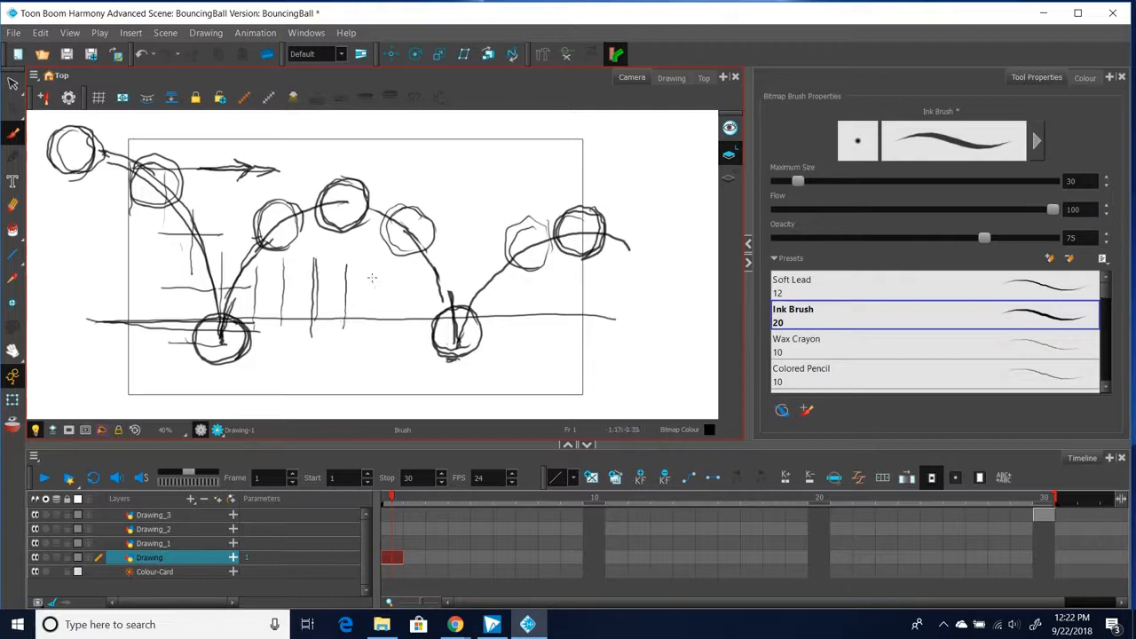
{"action": "left_click_drag", "start_coordinate": [375, 263], "coordinate": [373, 337]}
{"action": "left_click_drag", "start_coordinate": [406, 267], "coordinate": [404, 334]}
{"action": "left_click_drag", "start_coordinate": [431, 274], "coordinate": [434, 321]}
{"action": "left_click_drag", "start_coordinate": [459, 272], "coordinate": [456, 339]}
- Continue the vertical spacing lines along the last rising arc up to its inbetween ball
{"action": "left_click_drag", "start_coordinate": [498, 245], "coordinate": [488, 307]}
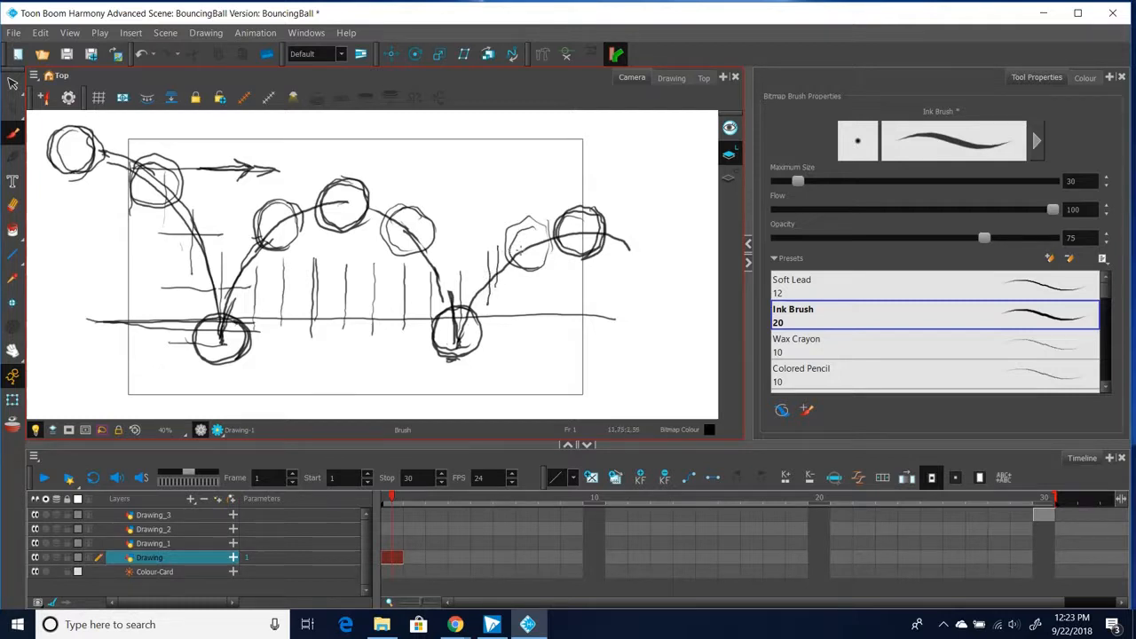
{"action": "left_click_drag", "start_coordinate": [512, 234], "coordinate": [511, 280]}
{"action": "left_click_drag", "start_coordinate": [540, 231], "coordinate": [537, 292]}
{"action": "left_click_drag", "start_coordinate": [541, 226], "coordinate": [538, 308]}
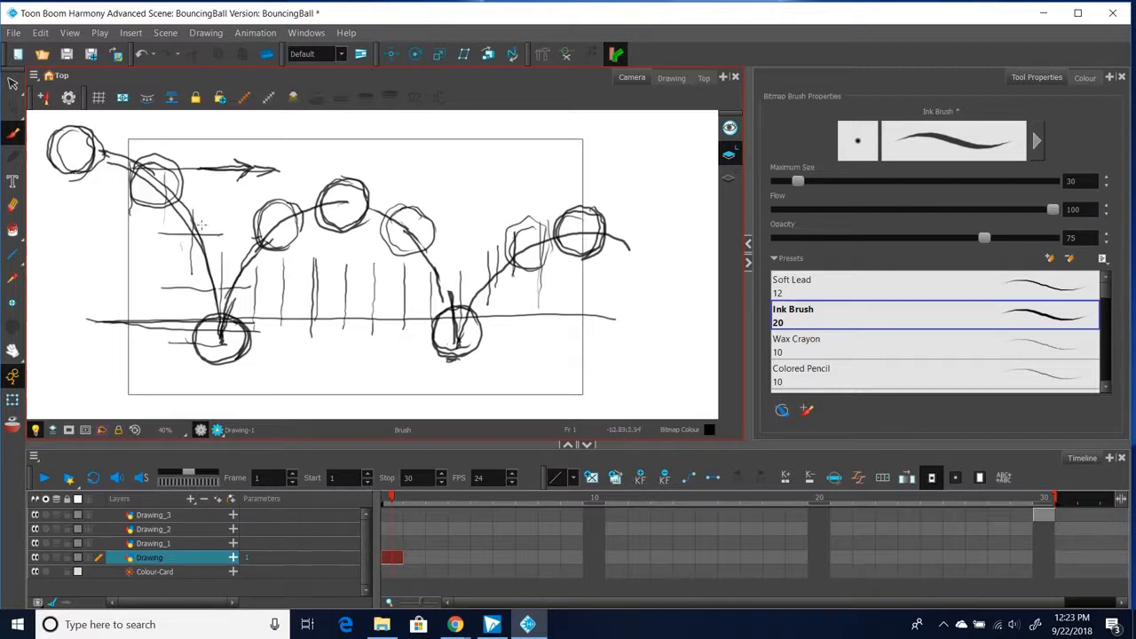
- Draw three balls on the first falling arc where it meets the vertical spacing marks
{"action": "mouse_move", "coordinate": [174, 227]}
{"action": "left_mouse_down"}
{"action": "mouse_move", "coordinate": [212, 239]}
{"action": "mouse_move", "coordinate": [180, 206]}
{"action": "mouse_move", "coordinate": [187, 258]}
{"action": "mouse_move", "coordinate": [209, 214]}
{"action": "mouse_move", "coordinate": [165, 232]}
{"action": "mouse_move", "coordinate": [220, 245]}
{"action": "mouse_move", "coordinate": [204, 218]}
{"action": "left_mouse_up"}
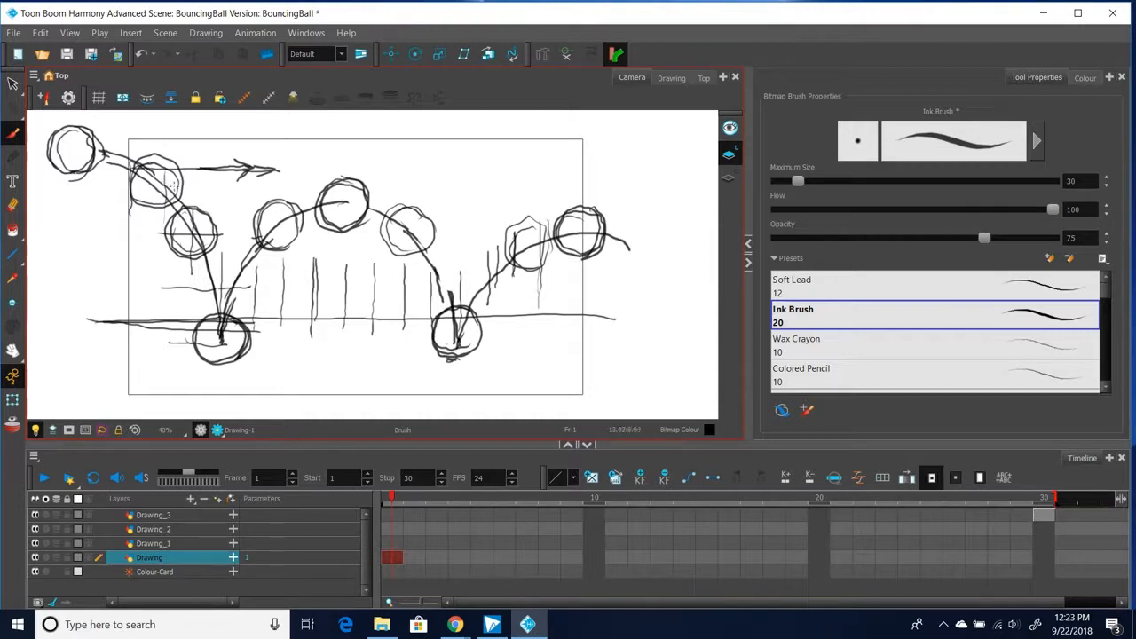
{"action": "mouse_move", "coordinate": [177, 172]}
{"action": "left_mouse_down"}
{"action": "mouse_move", "coordinate": [142, 193]}
{"action": "mouse_move", "coordinate": [188, 211]}
{"action": "mouse_move", "coordinate": [149, 169]}
{"action": "mouse_move", "coordinate": [153, 216]}
{"action": "left_mouse_up"}
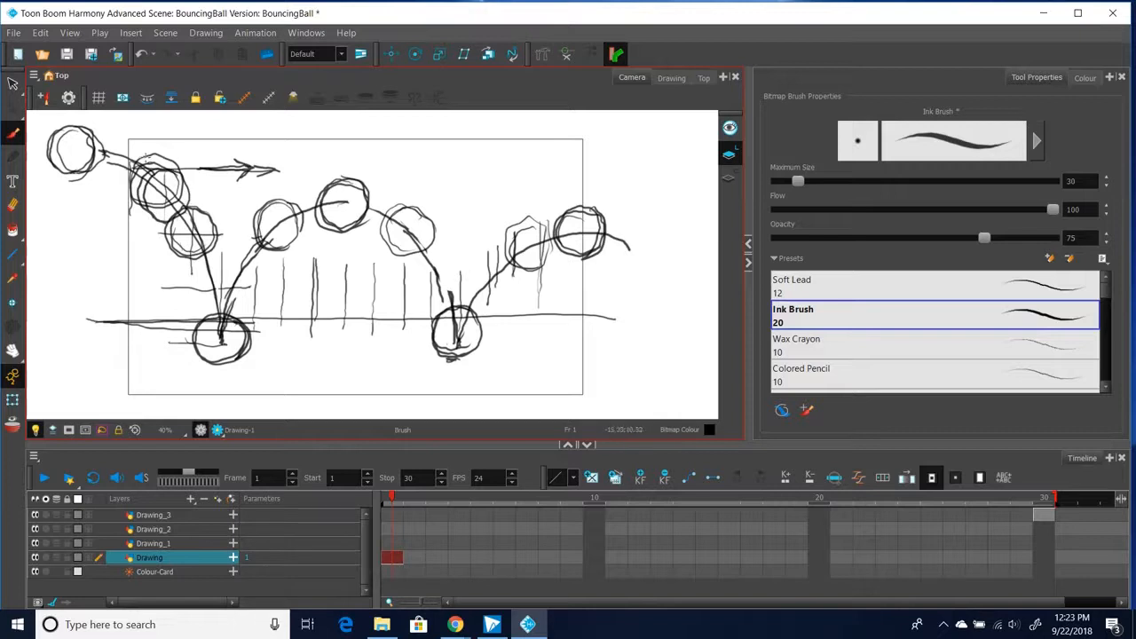
{"action": "mouse_move", "coordinate": [145, 167]}
{"action": "left_mouse_down"}
{"action": "mouse_move", "coordinate": [138, 147]}
{"action": "mouse_move", "coordinate": [115, 151]}
{"action": "mouse_move", "coordinate": [132, 194]}
{"action": "mouse_move", "coordinate": [135, 144]}
{"action": "mouse_move", "coordinate": [114, 197]}
{"action": "mouse_move", "coordinate": [153, 162]}
{"action": "mouse_move", "coordinate": [106, 149]}
{"action": "mouse_move", "coordinate": [149, 188]}
{"action": "mouse_move", "coordinate": [110, 197]}
{"action": "left_mouse_up"}
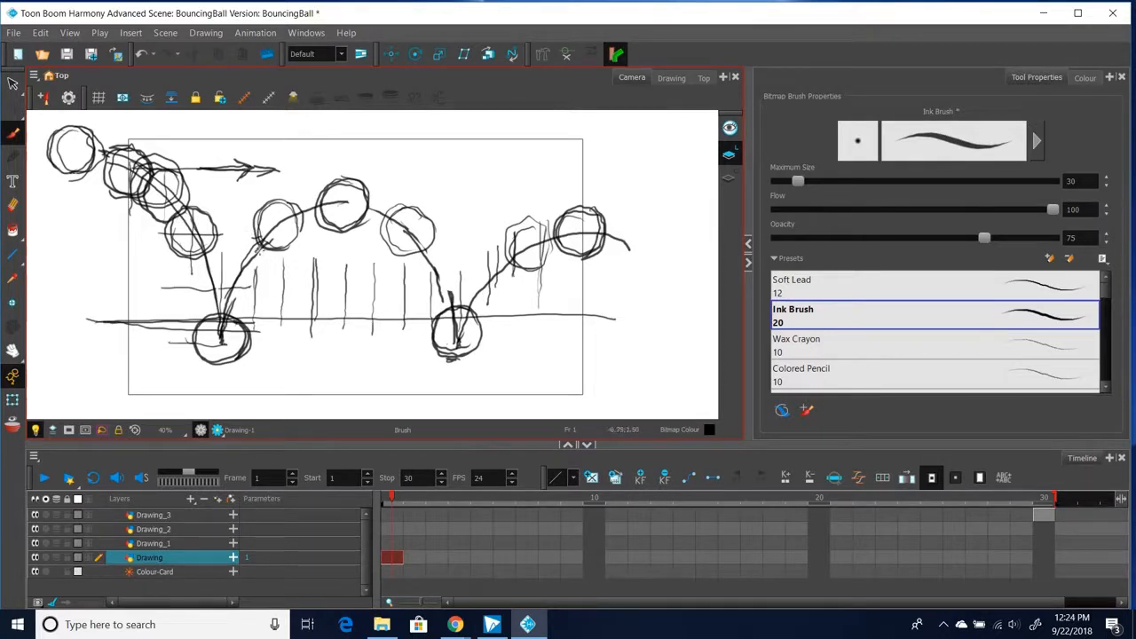
- Draw overlapping balls up the middle arc's rising side, placing them closer together toward the peak
{"action": "left_click_drag", "start_coordinate": [234, 245], "coordinate": [261, 278]}
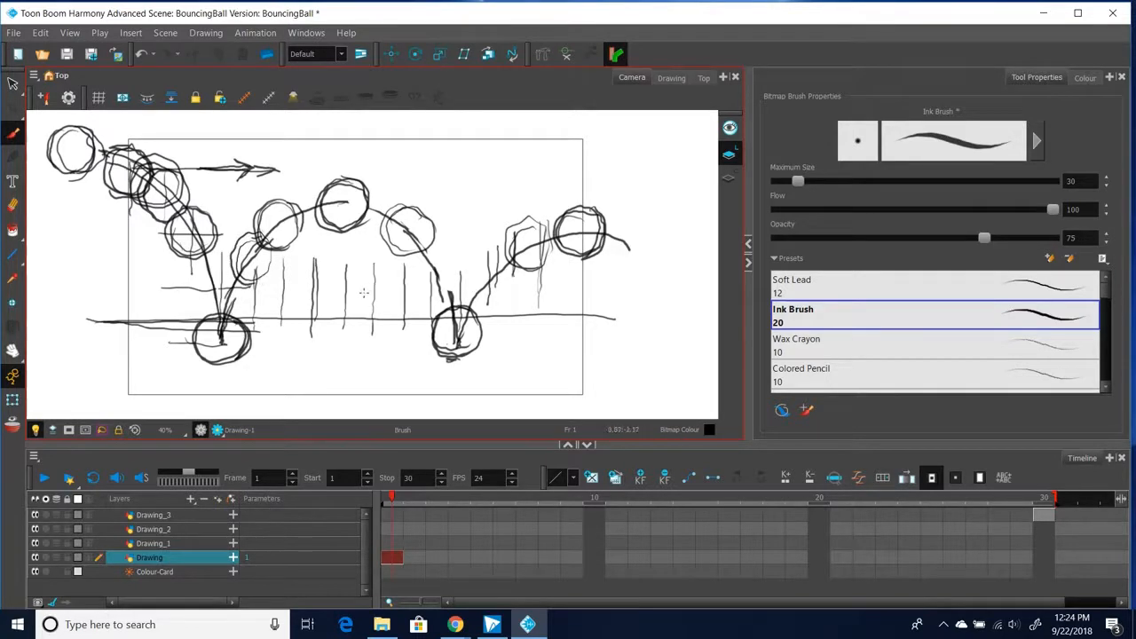
{"action": "mouse_move", "coordinate": [270, 232]}
{"action": "left_mouse_down"}
{"action": "mouse_move", "coordinate": [241, 232]}
{"action": "mouse_move", "coordinate": [232, 282]}
{"action": "mouse_move", "coordinate": [276, 240]}
{"action": "mouse_move", "coordinate": [230, 248]}
{"action": "mouse_move", "coordinate": [261, 278]}
{"action": "mouse_move", "coordinate": [270, 231]}
{"action": "mouse_move", "coordinate": [273, 271]}
{"action": "mouse_move", "coordinate": [245, 281]}
{"action": "mouse_move", "coordinate": [271, 282]}
{"action": "left_mouse_up"}
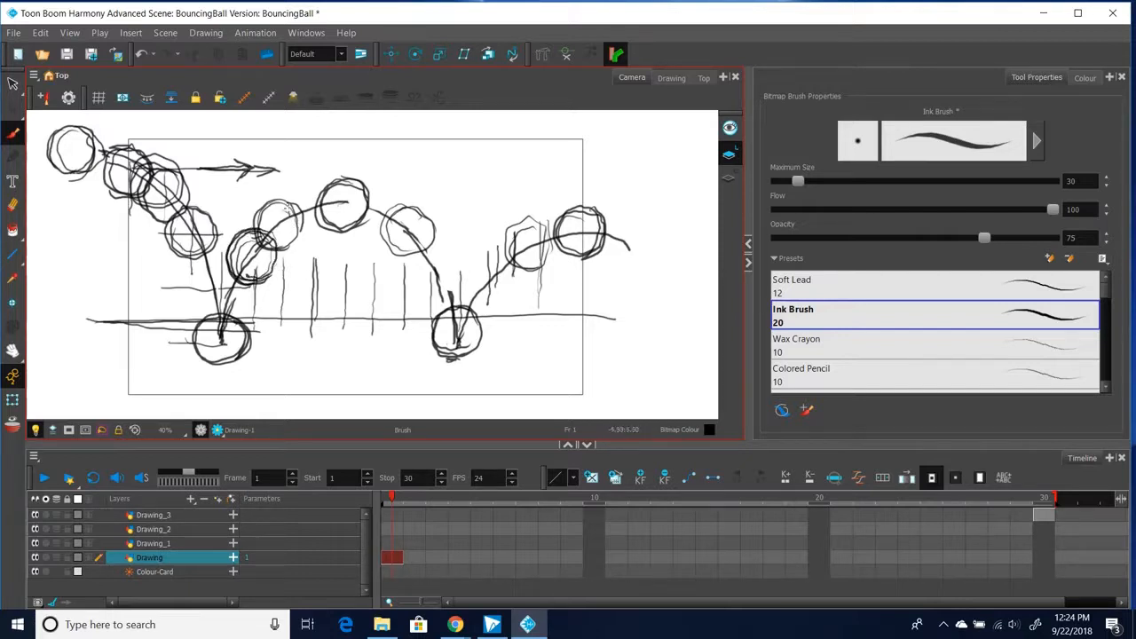
{"action": "mouse_move", "coordinate": [282, 203]}
{"action": "left_mouse_down"}
{"action": "mouse_move", "coordinate": [259, 233]}
{"action": "mouse_move", "coordinate": [307, 224]}
{"action": "mouse_move", "coordinate": [255, 209]}
{"action": "mouse_move", "coordinate": [315, 229]}
{"action": "left_mouse_up"}
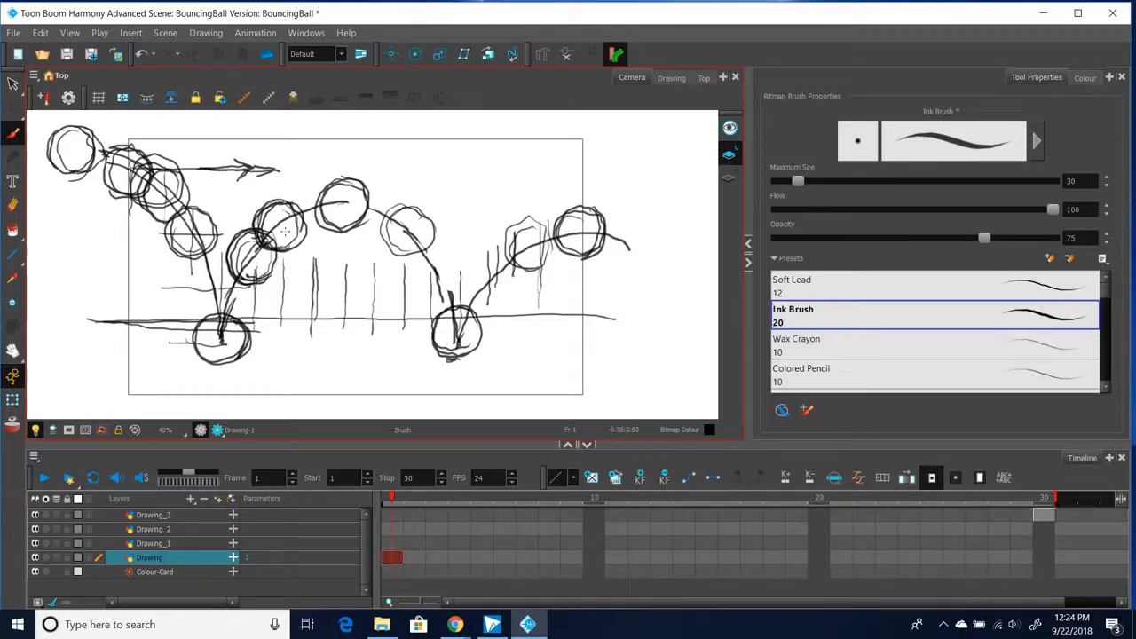
{"action": "mouse_move", "coordinate": [321, 189]}
{"action": "left_mouse_down"}
{"action": "mouse_move", "coordinate": [293, 197]}
{"action": "mouse_move", "coordinate": [300, 235]}
{"action": "left_mouse_up"}
{"action": "mouse_move", "coordinate": [335, 202]}
{"action": "left_mouse_down"}
{"action": "mouse_move", "coordinate": [296, 191]}
{"action": "mouse_move", "coordinate": [312, 227]}
{"action": "left_mouse_up"}
{"action": "mouse_move", "coordinate": [351, 190]}
{"action": "left_mouse_down"}
{"action": "mouse_move", "coordinate": [324, 193]}
{"action": "mouse_move", "coordinate": [338, 213]}
{"action": "left_mouse_up"}
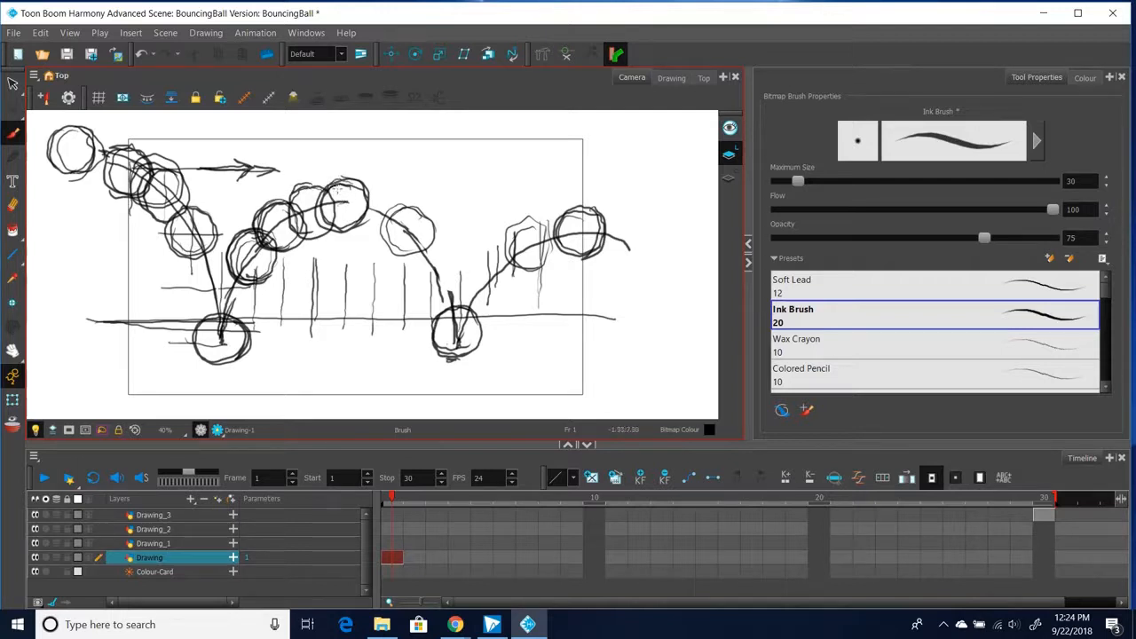
- Draw balls down the middle arc's falling side and up the last arc, and add a short line under the first contact ball
{"action": "mouse_move", "coordinate": [335, 186]}
{"action": "left_mouse_down"}
{"action": "mouse_move", "coordinate": [321, 179]}
{"action": "mouse_move", "coordinate": [304, 195]}
{"action": "mouse_move", "coordinate": [317, 229]}
{"action": "mouse_move", "coordinate": [350, 197]}
{"action": "mouse_move", "coordinate": [310, 185]}
{"action": "mouse_move", "coordinate": [355, 222]}
{"action": "mouse_move", "coordinate": [353, 178]}
{"action": "mouse_move", "coordinate": [348, 224]}
{"action": "mouse_move", "coordinate": [395, 197]}
{"action": "mouse_move", "coordinate": [348, 188]}
{"action": "mouse_move", "coordinate": [387, 188]}
{"action": "mouse_move", "coordinate": [371, 222]}
{"action": "mouse_move", "coordinate": [413, 213]}
{"action": "mouse_move", "coordinate": [373, 201]}
{"action": "mouse_move", "coordinate": [414, 224]}
{"action": "mouse_move", "coordinate": [386, 190]}
{"action": "mouse_move", "coordinate": [375, 233]}
{"action": "mouse_move", "coordinate": [404, 191]}
{"action": "mouse_move", "coordinate": [390, 238]}
{"action": "mouse_move", "coordinate": [412, 208]}
{"action": "mouse_move", "coordinate": [442, 243]}
{"action": "mouse_move", "coordinate": [417, 234]}
{"action": "mouse_move", "coordinate": [440, 268]}
{"action": "mouse_move", "coordinate": [425, 230]}
{"action": "mouse_move", "coordinate": [415, 265]}
{"action": "mouse_move", "coordinate": [443, 279]}
{"action": "mouse_move", "coordinate": [451, 253]}
{"action": "mouse_move", "coordinate": [445, 275]}
{"action": "mouse_move", "coordinate": [407, 245]}
{"action": "mouse_move", "coordinate": [447, 274]}
{"action": "mouse_move", "coordinate": [478, 264]}
{"action": "mouse_move", "coordinate": [511, 302]}
{"action": "mouse_move", "coordinate": [483, 259]}
{"action": "mouse_move", "coordinate": [496, 300]}
{"action": "left_mouse_up"}
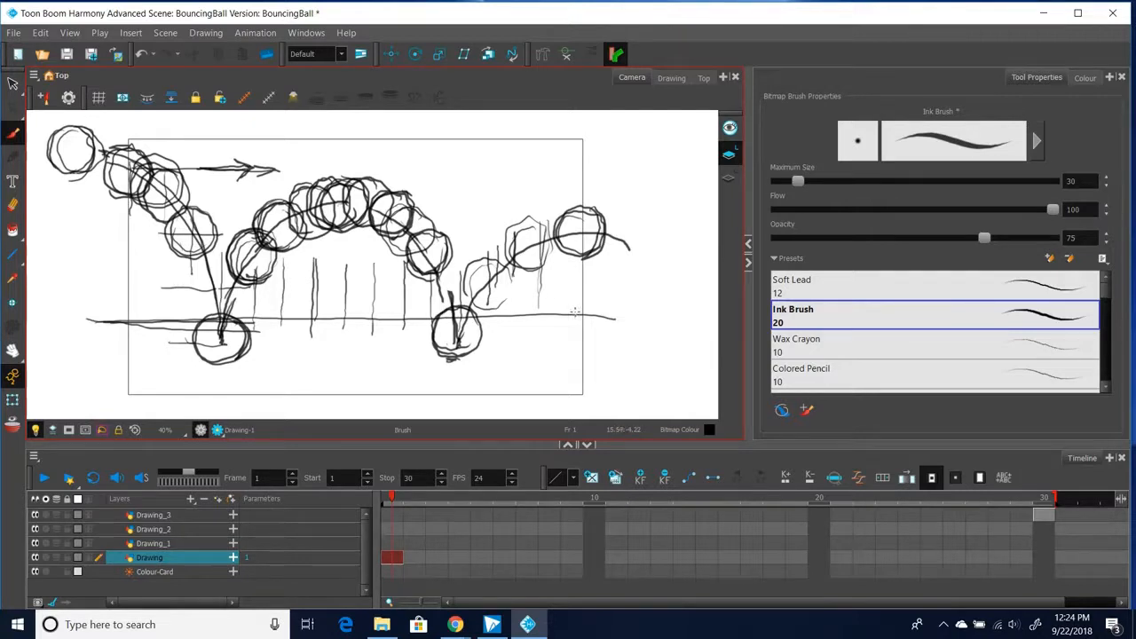
{"action": "mouse_move", "coordinate": [524, 227]}
{"action": "left_mouse_down"}
{"action": "mouse_move", "coordinate": [499, 280]}
{"action": "mouse_move", "coordinate": [509, 279]}
{"action": "left_mouse_up"}
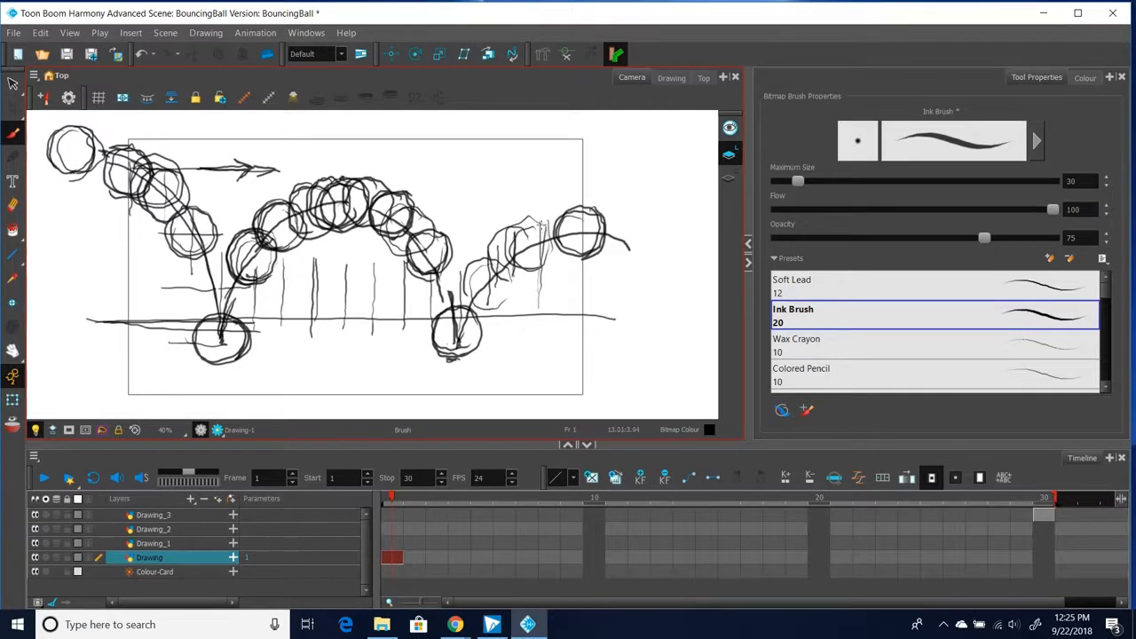
{"action": "mouse_move", "coordinate": [540, 219]}
{"action": "left_mouse_down"}
{"action": "mouse_move", "coordinate": [518, 238]}
{"action": "mouse_move", "coordinate": [561, 229]}
{"action": "mouse_move", "coordinate": [524, 229]}
{"action": "mouse_move", "coordinate": [559, 259]}
{"action": "mouse_move", "coordinate": [530, 264]}
{"action": "left_mouse_up"}
{"action": "mouse_move", "coordinate": [555, 214]}
{"action": "left_mouse_down"}
{"action": "mouse_move", "coordinate": [550, 258]}
{"action": "mouse_move", "coordinate": [536, 262]}
{"action": "left_mouse_up"}
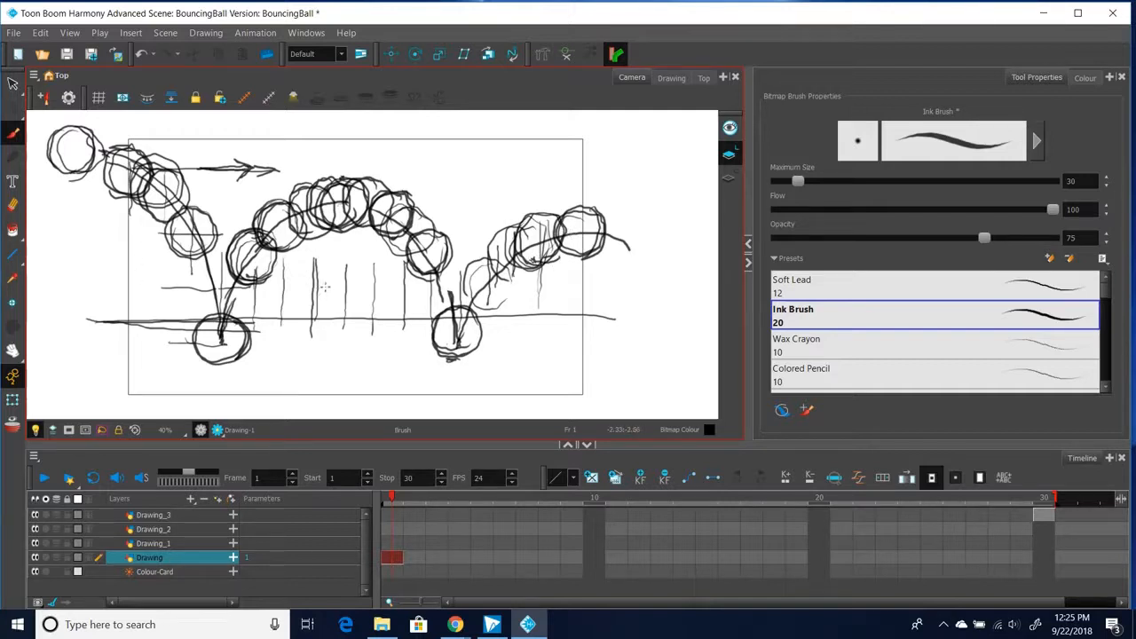
{"action": "left_click_drag", "start_coordinate": [205, 367], "coordinate": [226, 366]}
- On the frame 30 notes, tick off "weight" and "Line of action"
{"action": "left_click", "coordinate": [1044, 515]}
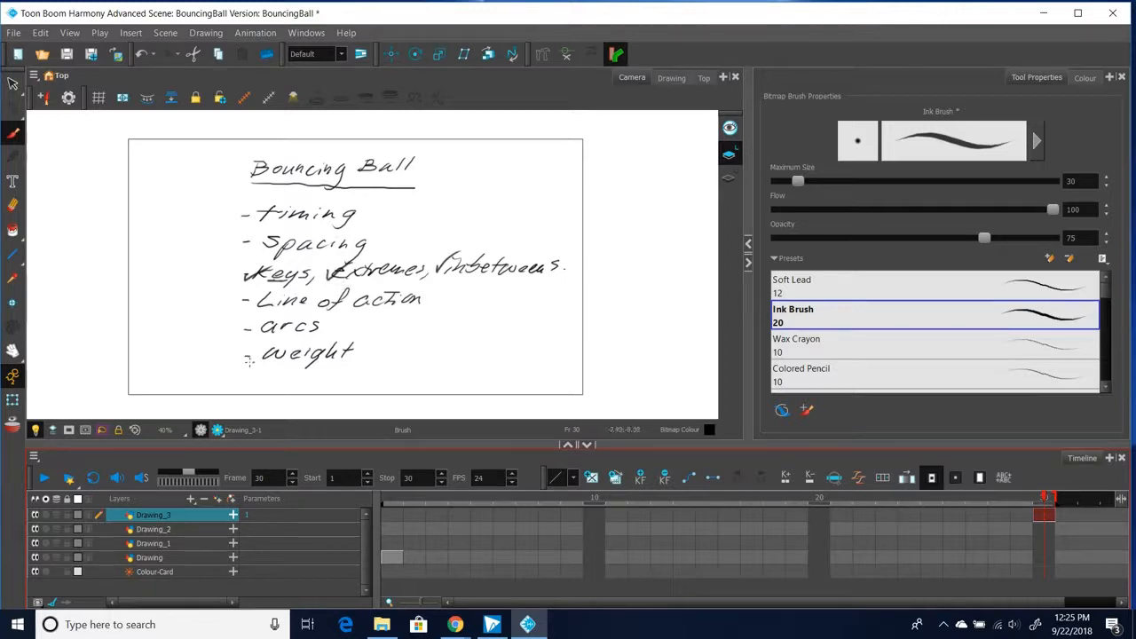
{"action": "left_click_drag", "start_coordinate": [241, 354], "coordinate": [266, 347]}
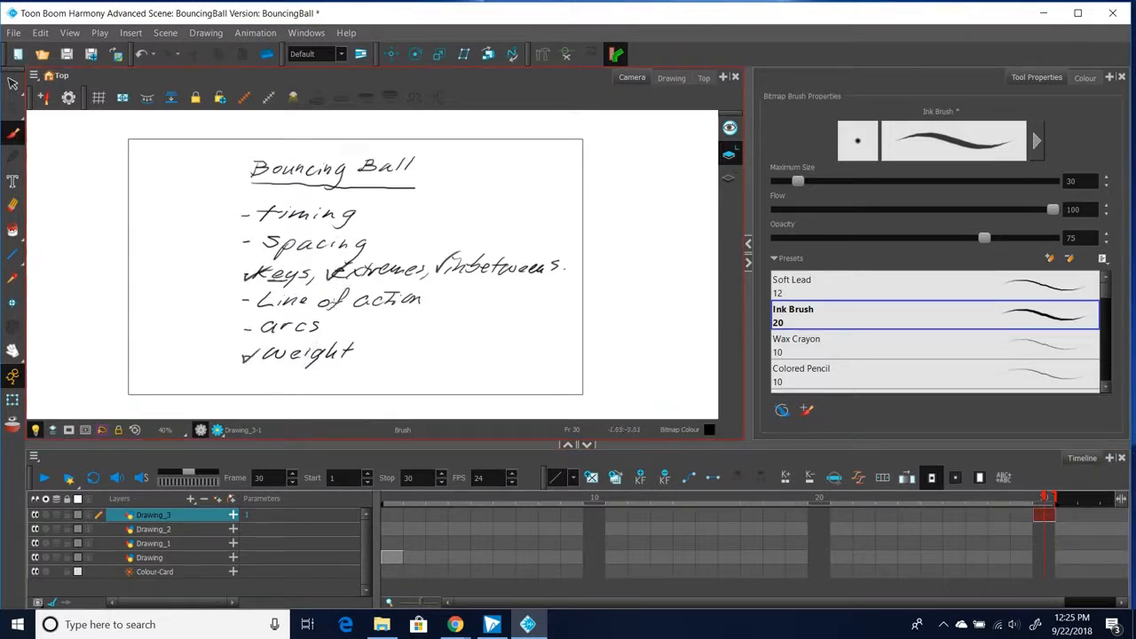
{"action": "left_click_drag", "start_coordinate": [241, 300], "coordinate": [277, 294]}
- On frame 1, sketch a small, narrow bounce with a horizontal line through it above the arcs, and erase it
{"action": "left_click", "coordinate": [391, 557]}
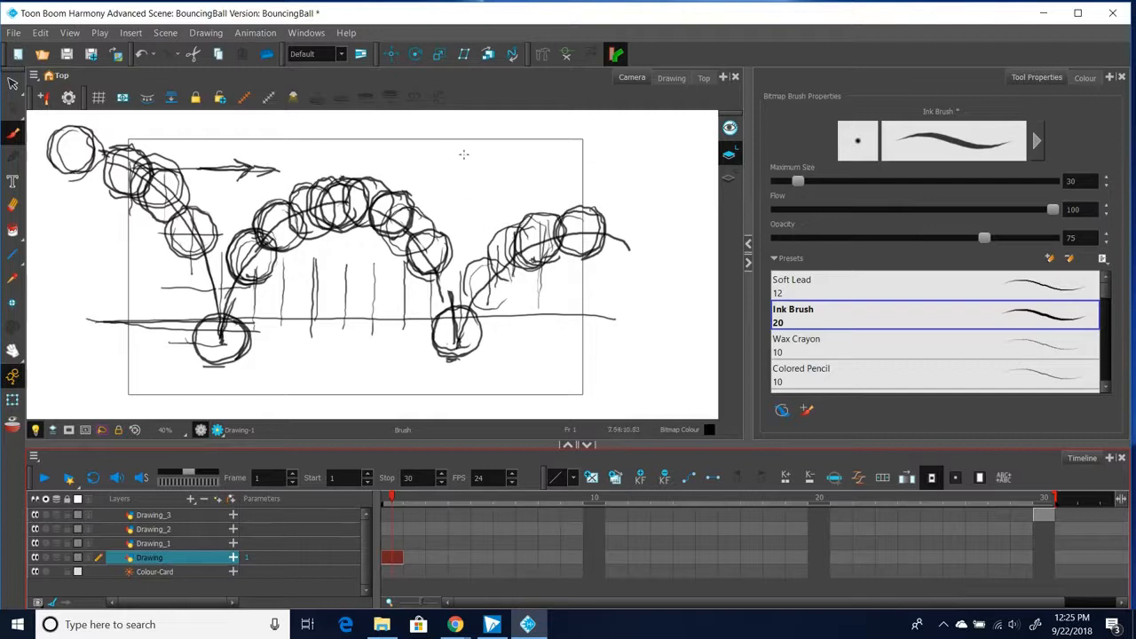
{"action": "mouse_move", "coordinate": [448, 142]}
{"action": "left_mouse_down"}
{"action": "mouse_move", "coordinate": [462, 214]}
{"action": "mouse_move", "coordinate": [482, 157]}
{"action": "mouse_move", "coordinate": [488, 211]}
{"action": "left_mouse_up"}
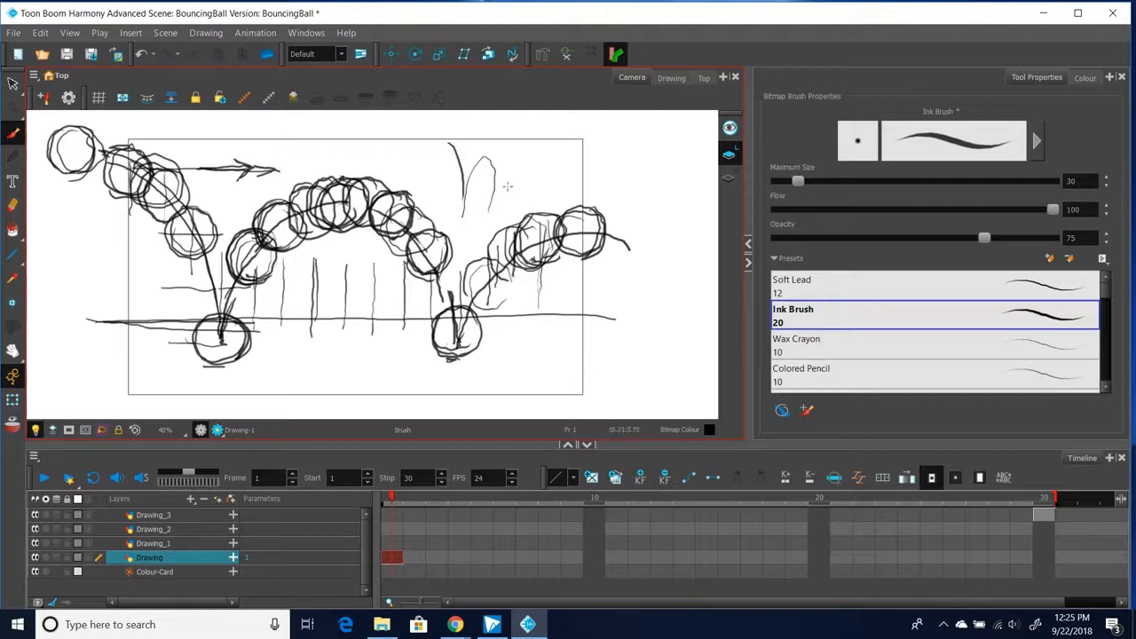
{"action": "mouse_move", "coordinate": [435, 175]}
{"action": "left_mouse_down"}
{"action": "mouse_move", "coordinate": [502, 193]}
{"action": "mouse_move", "coordinate": [488, 195]}
{"action": "mouse_move", "coordinate": [519, 181]}
{"action": "left_mouse_up"}
{"action": "left_click", "coordinate": [13, 204]}
{"action": "mouse_move", "coordinate": [432, 196]}
{"action": "left_mouse_down"}
{"action": "mouse_move", "coordinate": [459, 169]}
{"action": "mouse_move", "coordinate": [440, 165]}
{"action": "mouse_move", "coordinate": [460, 167]}
{"action": "mouse_move", "coordinate": [464, 201]}
{"action": "mouse_move", "coordinate": [486, 180]}
{"action": "mouse_move", "coordinate": [490, 197]}
{"action": "mouse_move", "coordinate": [488, 160]}
{"action": "left_mouse_up"}
- Try erasing lines inside the lowest falling ball and between the first two rising balls of the middle arc, undoing each erasure
{"action": "left_click_drag", "start_coordinate": [195, 229], "coordinate": [211, 233]}
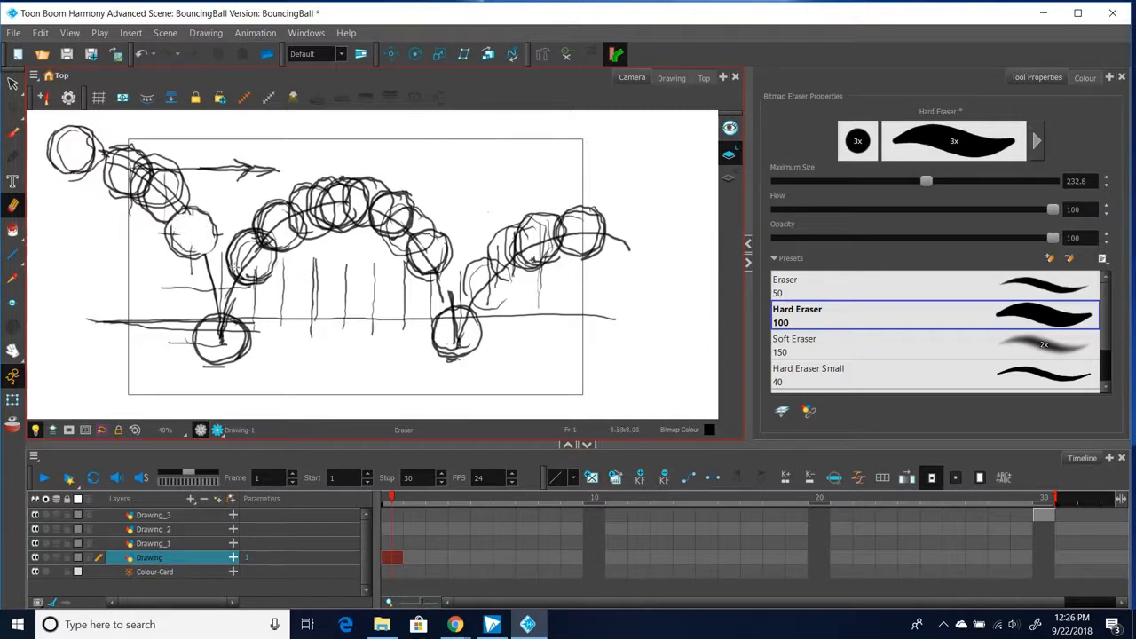
{"action": "key", "text": "ctrl+z"}
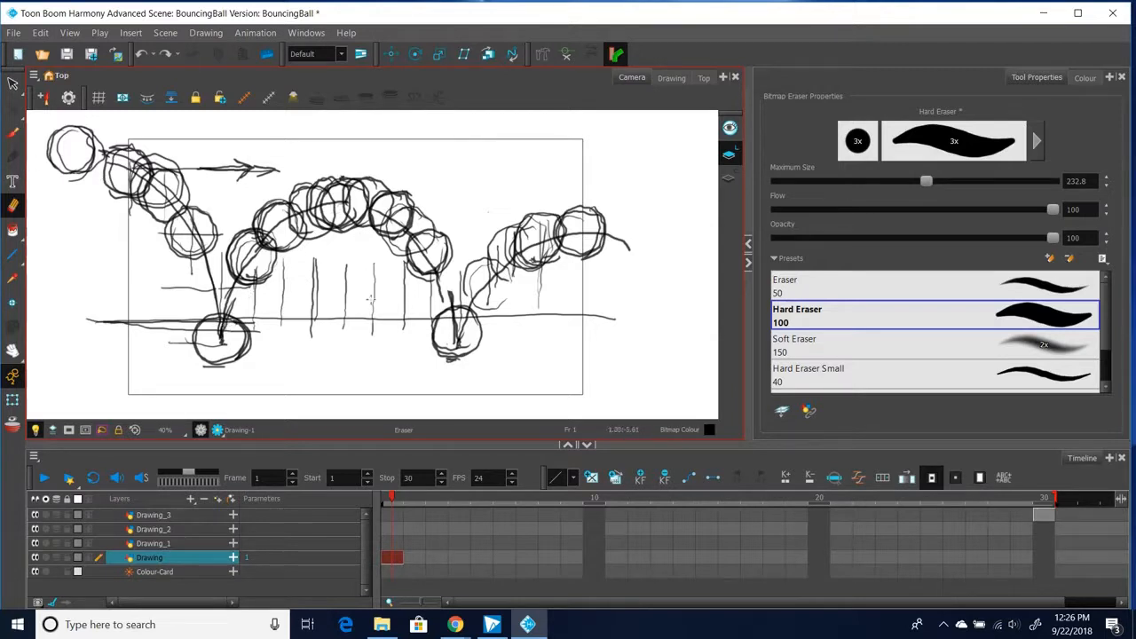
{"action": "left_click_drag", "start_coordinate": [257, 238], "coordinate": [270, 229]}
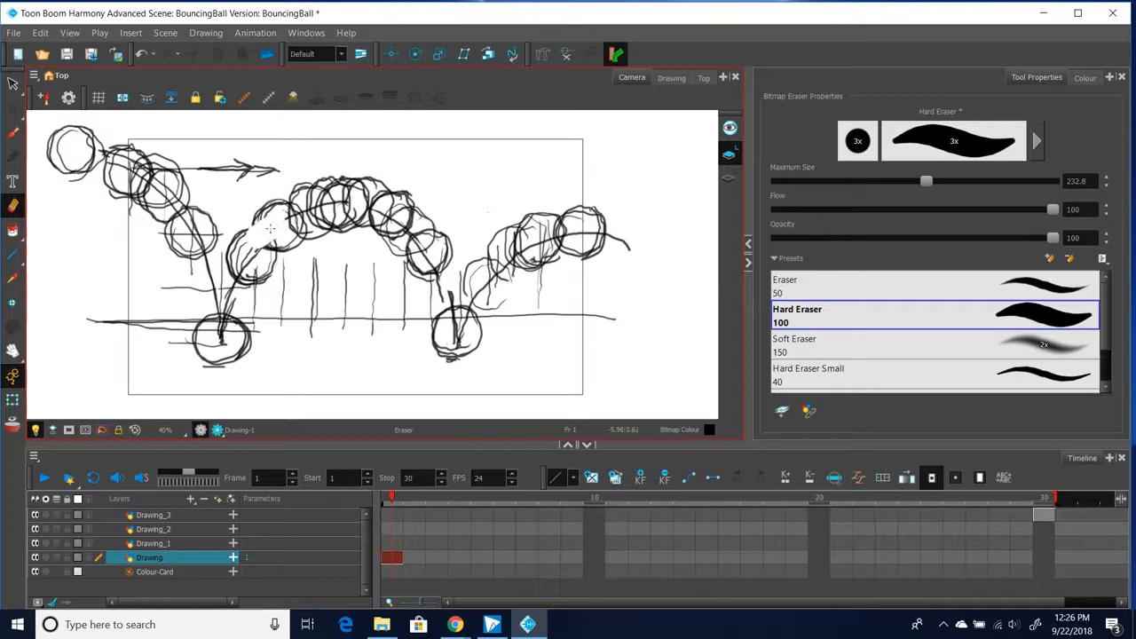
{"action": "key", "text": "ctrl+z"}
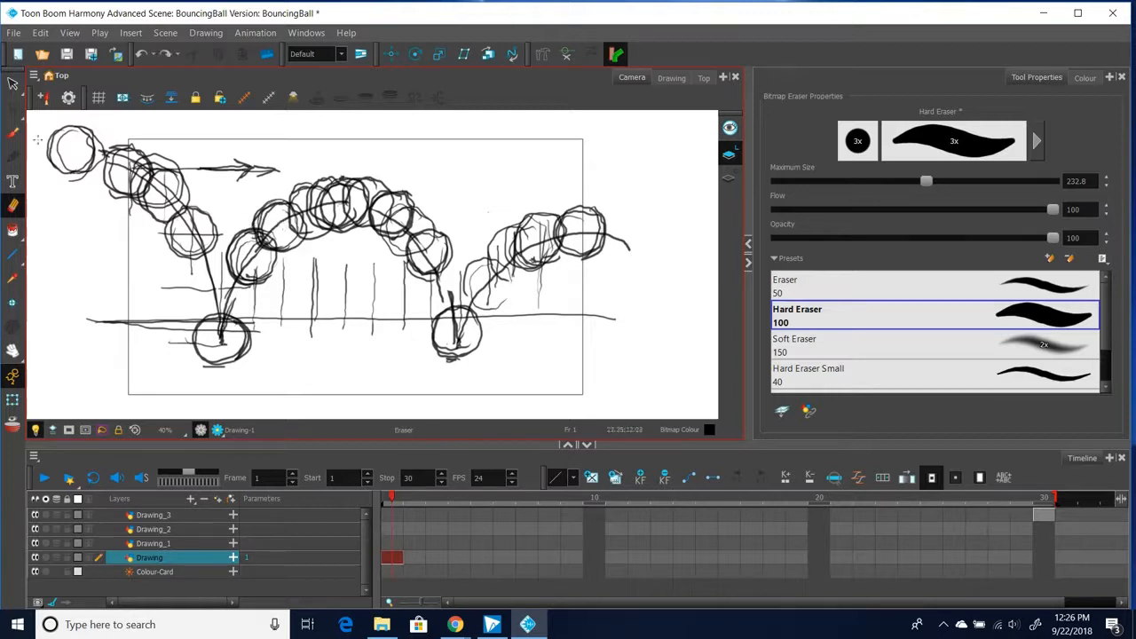
- Tick off "arcs" in the frame 30 notes with the Ink Brush
{"action": "left_click", "coordinate": [13, 133]}
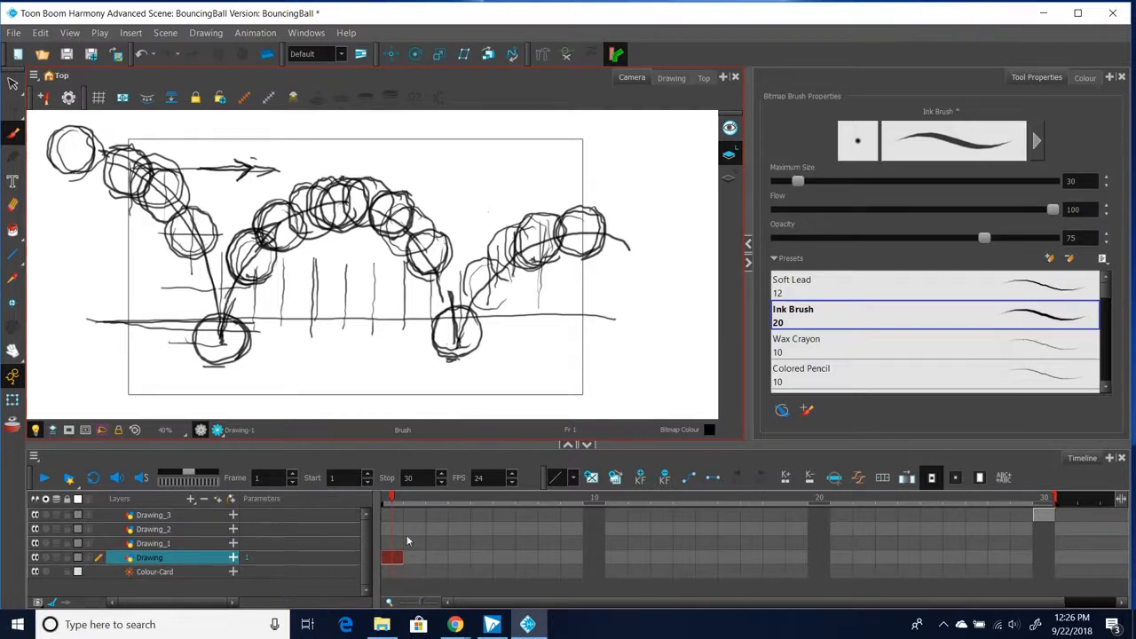
{"action": "left_click", "coordinate": [1040, 516]}
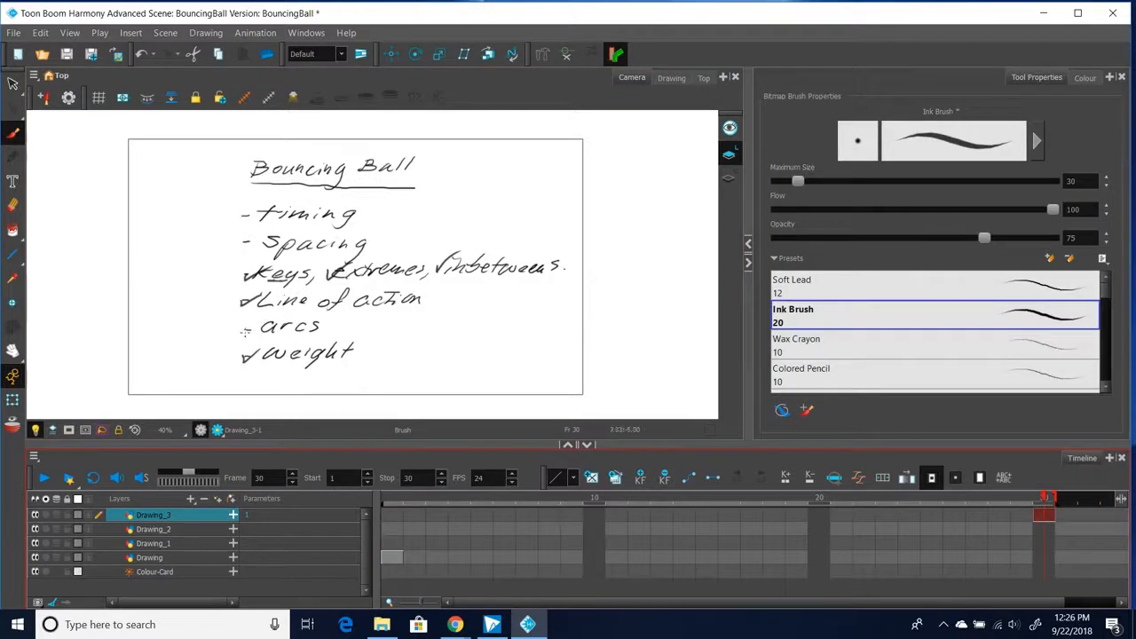
{"action": "mouse_move", "coordinate": [241, 326]}
{"action": "left_mouse_down"}
{"action": "mouse_move", "coordinate": [246, 335]}
{"action": "mouse_move", "coordinate": [257, 322]}
{"action": "left_mouse_up"}
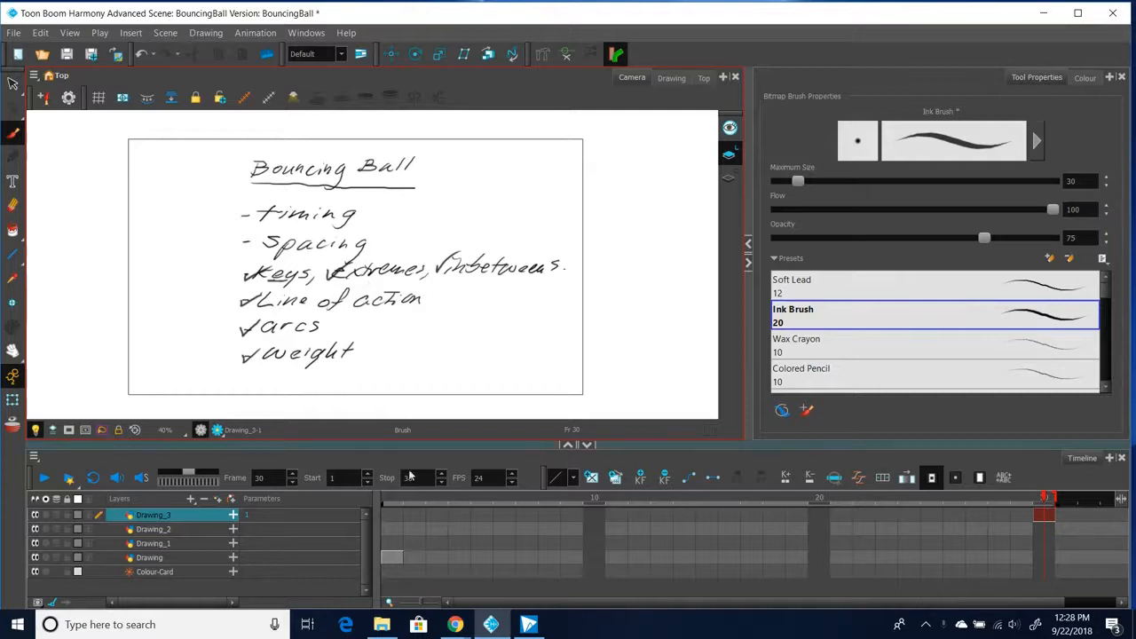
- Write "gravity" above the last arc on frame 1 and underline it
{"action": "left_click", "coordinate": [393, 557]}
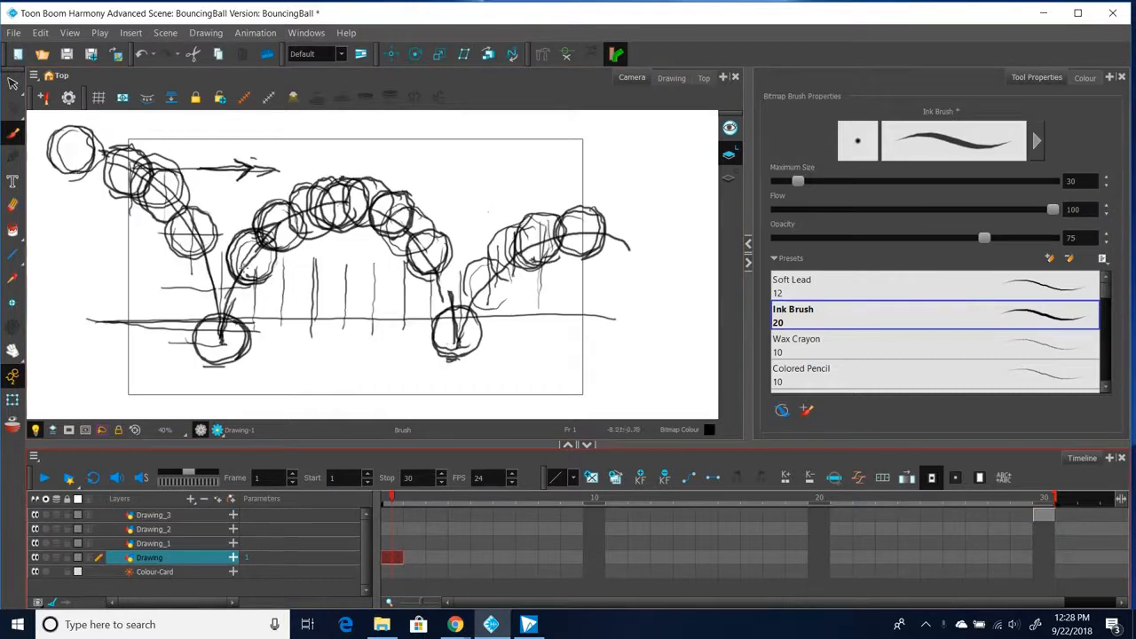
{"action": "mouse_move", "coordinate": [437, 161]}
{"action": "left_mouse_down"}
{"action": "mouse_move", "coordinate": [456, 168]}
{"action": "mouse_move", "coordinate": [451, 178]}
{"action": "mouse_move", "coordinate": [500, 152]}
{"action": "mouse_move", "coordinate": [522, 169]}
{"action": "mouse_move", "coordinate": [520, 187]}
{"action": "left_mouse_up"}
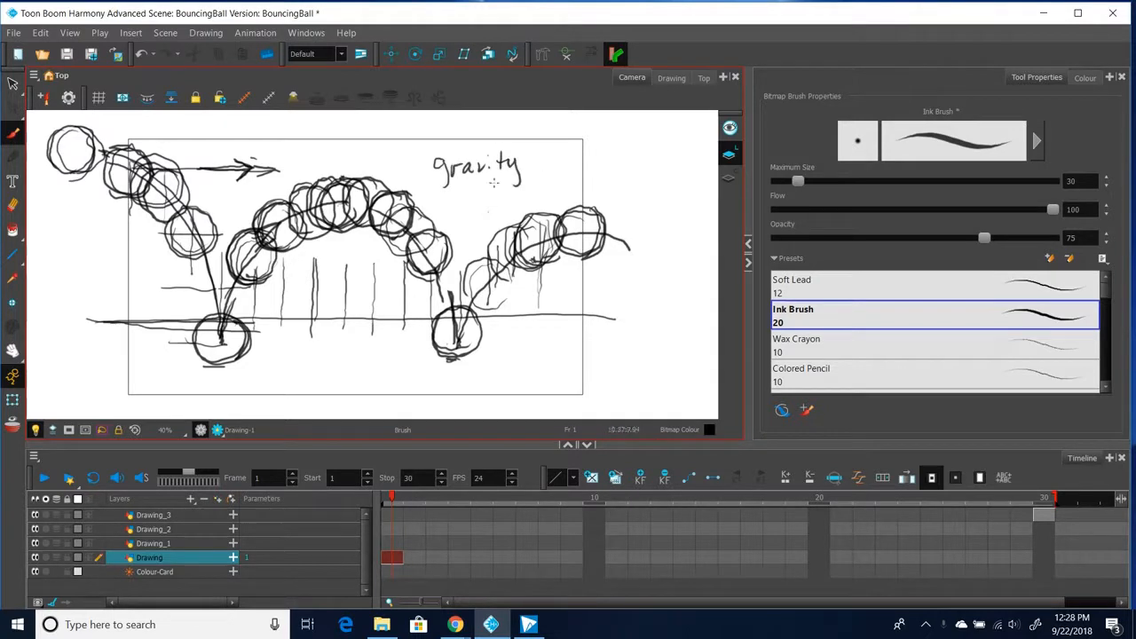
{"action": "left_click_drag", "start_coordinate": [446, 184], "coordinate": [521, 184]}
{"action": "left_click", "coordinate": [13, 351]}
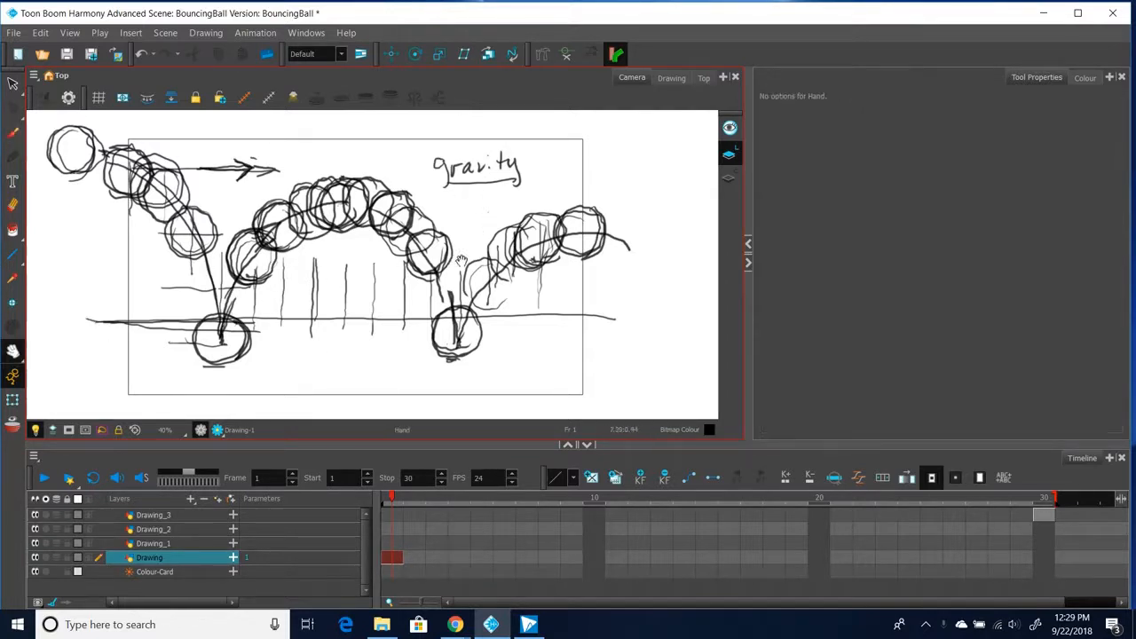
- On frame 29 of Drawing_3, sketch a rectangular pool table with small pockets along its edges using the Ink Brush
{"action": "left_click", "coordinate": [1025, 520]}
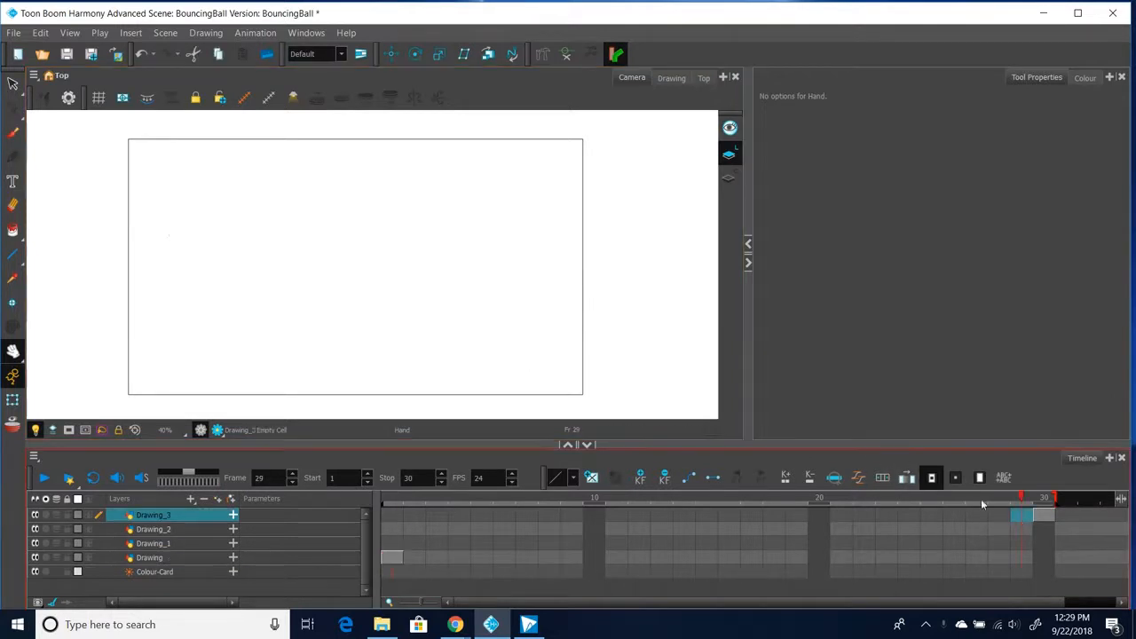
{"action": "left_click", "coordinate": [12, 133]}
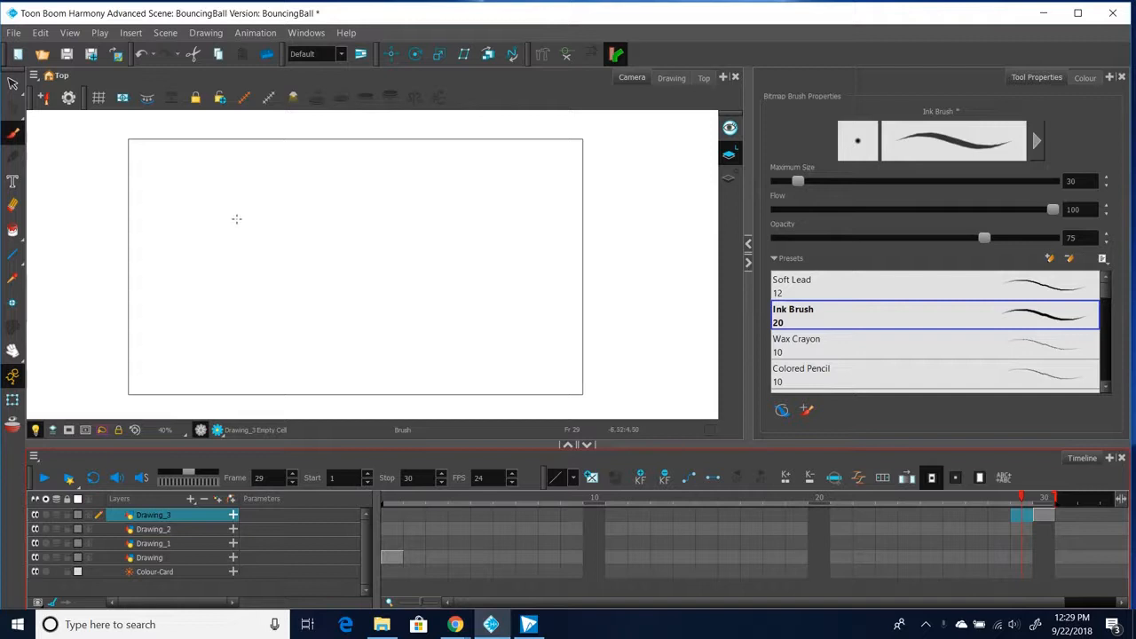
{"action": "mouse_move", "coordinate": [224, 199]}
{"action": "left_mouse_down"}
{"action": "mouse_move", "coordinate": [236, 283]}
{"action": "mouse_move", "coordinate": [361, 186]}
{"action": "mouse_move", "coordinate": [443, 186]}
{"action": "mouse_move", "coordinate": [461, 281]}
{"action": "left_mouse_up"}
{"action": "left_click_drag", "start_coordinate": [241, 310], "coordinate": [465, 293]}
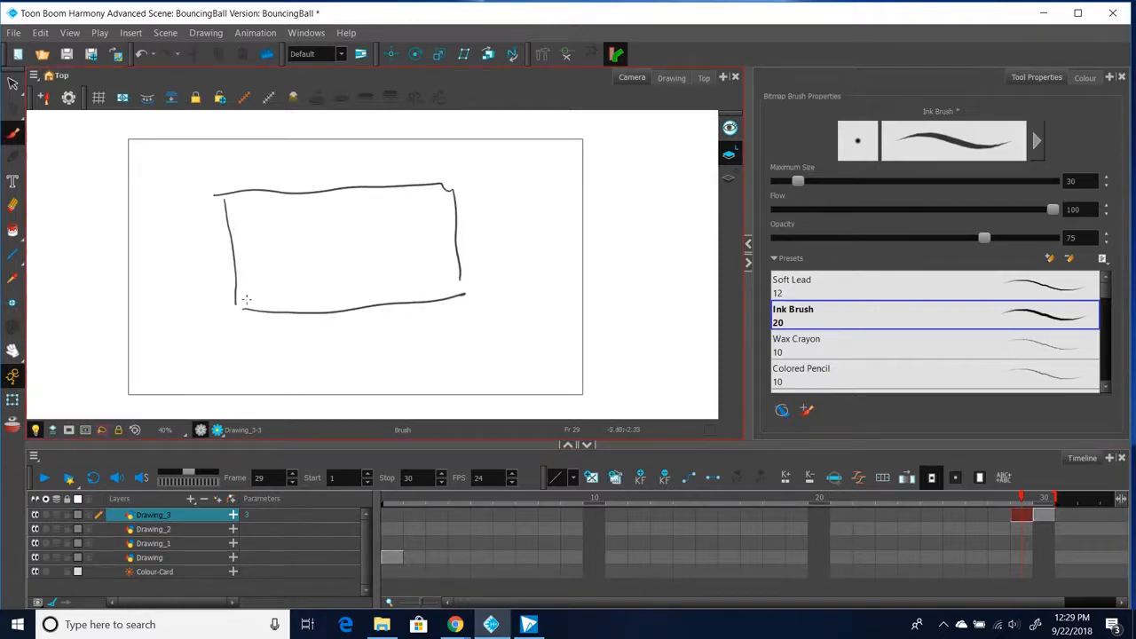
{"action": "left_click_drag", "start_coordinate": [225, 204], "coordinate": [235, 208]}
{"action": "left_click_drag", "start_coordinate": [326, 189], "coordinate": [338, 188]}
- Draw a ball on the table with a cue line behind it and a straight path rebounding off the upper edge
{"action": "left_click_drag", "start_coordinate": [294, 255], "coordinate": [251, 316]}
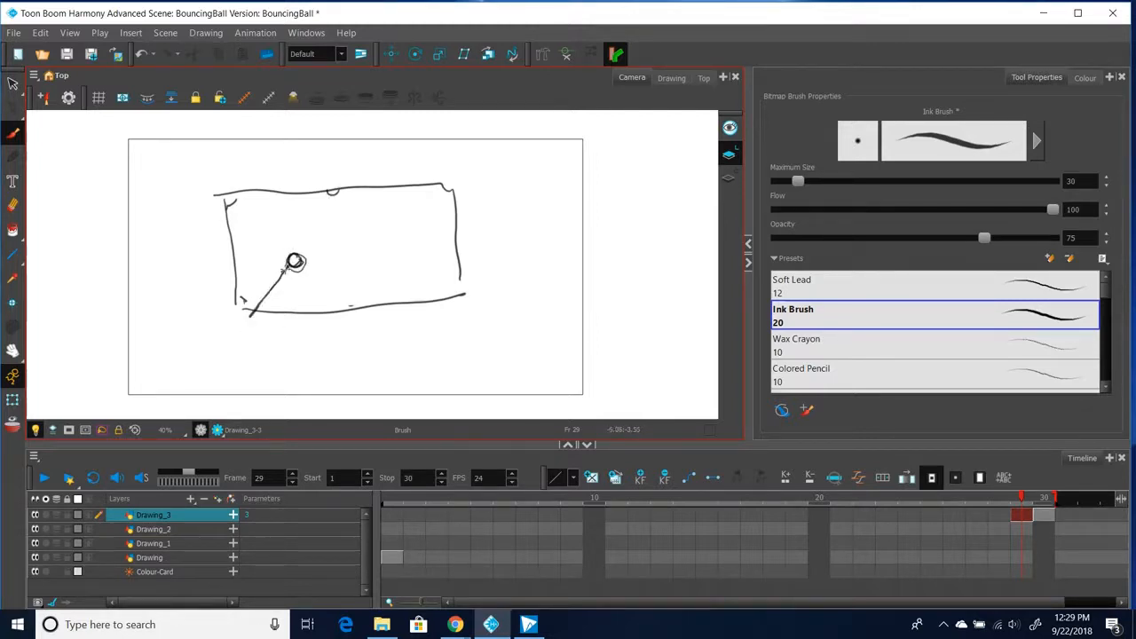
{"action": "left_click_drag", "start_coordinate": [286, 272], "coordinate": [252, 312]}
{"action": "mouse_move", "coordinate": [294, 261]}
{"action": "left_mouse_down"}
{"action": "mouse_move", "coordinate": [342, 225]}
{"action": "mouse_move", "coordinate": [307, 245]}
{"action": "mouse_move", "coordinate": [348, 195]}
{"action": "left_mouse_up"}
{"action": "left_click_drag", "start_coordinate": [352, 195], "coordinate": [406, 243]}
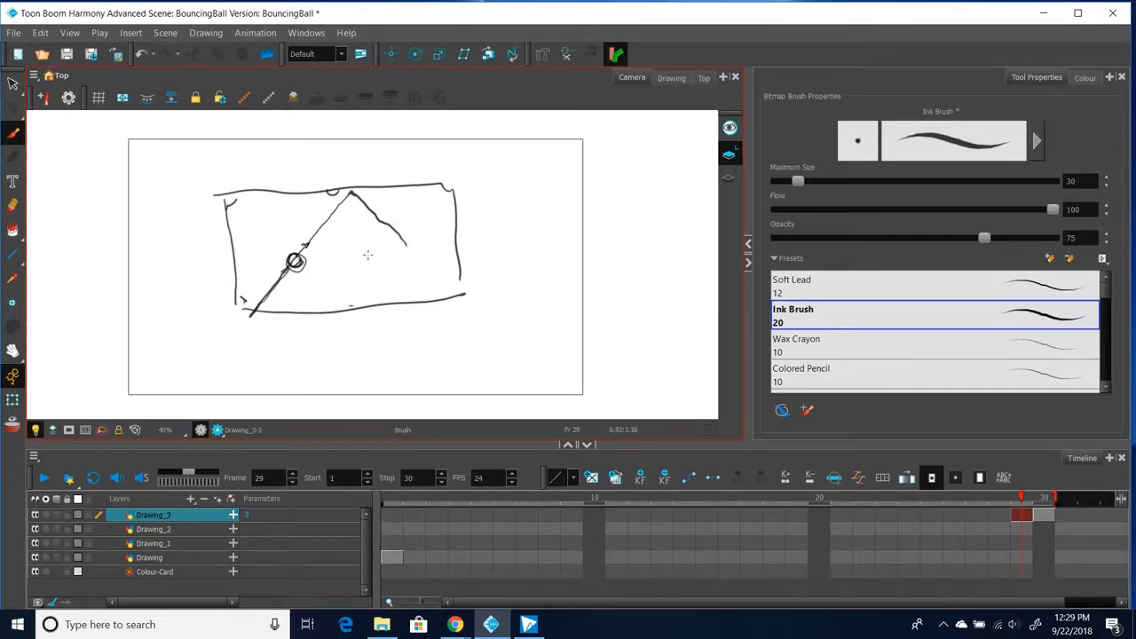
- Extend the rebound path off the table's lower-right corner with direction arrows, and draw two bounce arcs across the table's lower edge
{"action": "mouse_move", "coordinate": [346, 285]}
{"action": "left_mouse_down"}
{"action": "mouse_move", "coordinate": [325, 297]}
{"action": "mouse_move", "coordinate": [349, 275]}
{"action": "left_mouse_up"}
{"action": "mouse_move", "coordinate": [371, 277]}
{"action": "left_mouse_down"}
{"action": "mouse_move", "coordinate": [393, 302]}
{"action": "mouse_move", "coordinate": [376, 282]}
{"action": "left_mouse_up"}
{"action": "left_click_drag", "start_coordinate": [412, 252], "coordinate": [443, 290]}
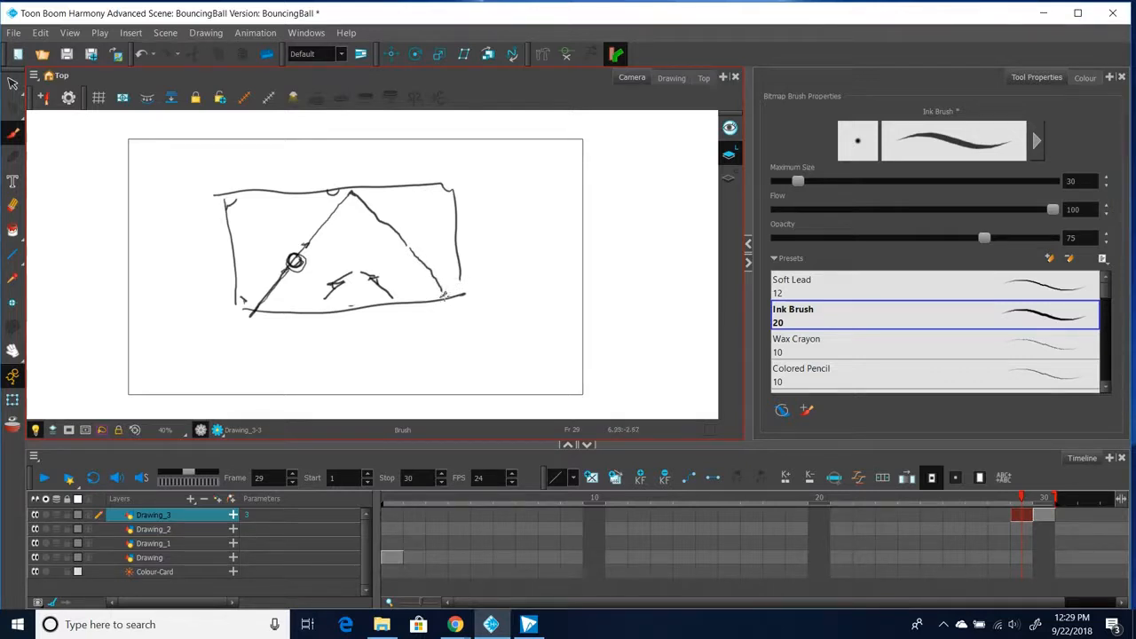
{"action": "mouse_move", "coordinate": [459, 277]}
{"action": "left_mouse_down"}
{"action": "mouse_move", "coordinate": [438, 250]}
{"action": "mouse_move", "coordinate": [443, 264]}
{"action": "mouse_move", "coordinate": [448, 254]}
{"action": "left_mouse_up"}
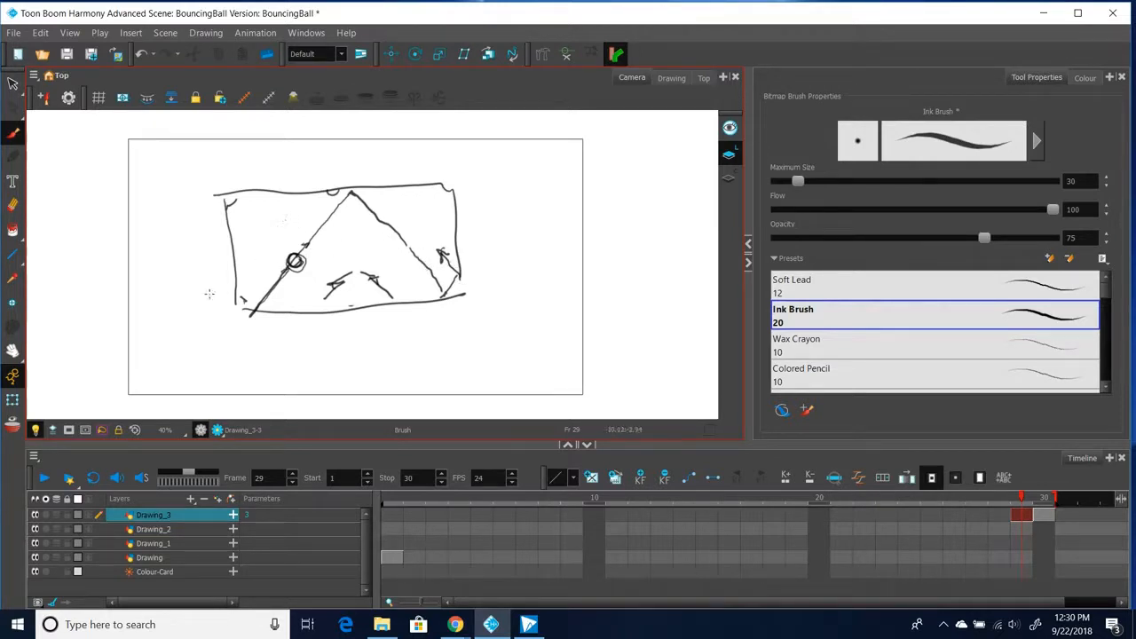
{"action": "mouse_move", "coordinate": [175, 334]}
{"action": "left_mouse_down"}
{"action": "mouse_move", "coordinate": [187, 285]}
{"action": "mouse_move", "coordinate": [227, 253]}
{"action": "mouse_move", "coordinate": [298, 263]}
{"action": "mouse_move", "coordinate": [344, 341]}
{"action": "mouse_move", "coordinate": [364, 300]}
{"action": "mouse_move", "coordinate": [444, 342]}
{"action": "left_mouse_up"}
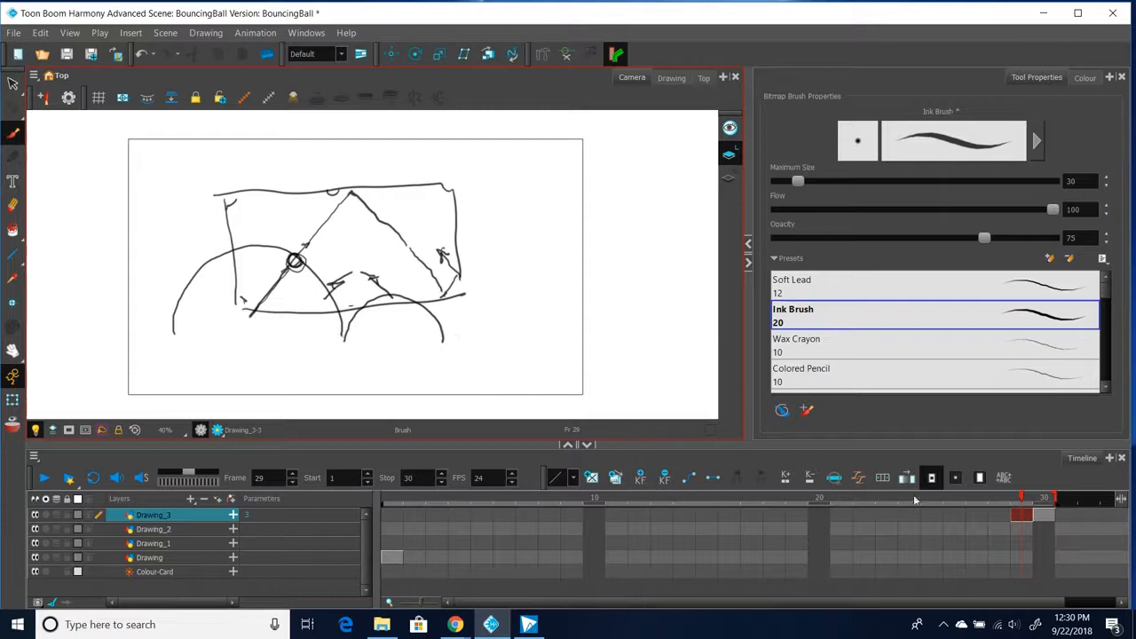
- On frame 28 of Drawing_3, sketch a leaning figure with a round head, curved back, bent arm and two legs
{"action": "left_click", "coordinate": [995, 516]}
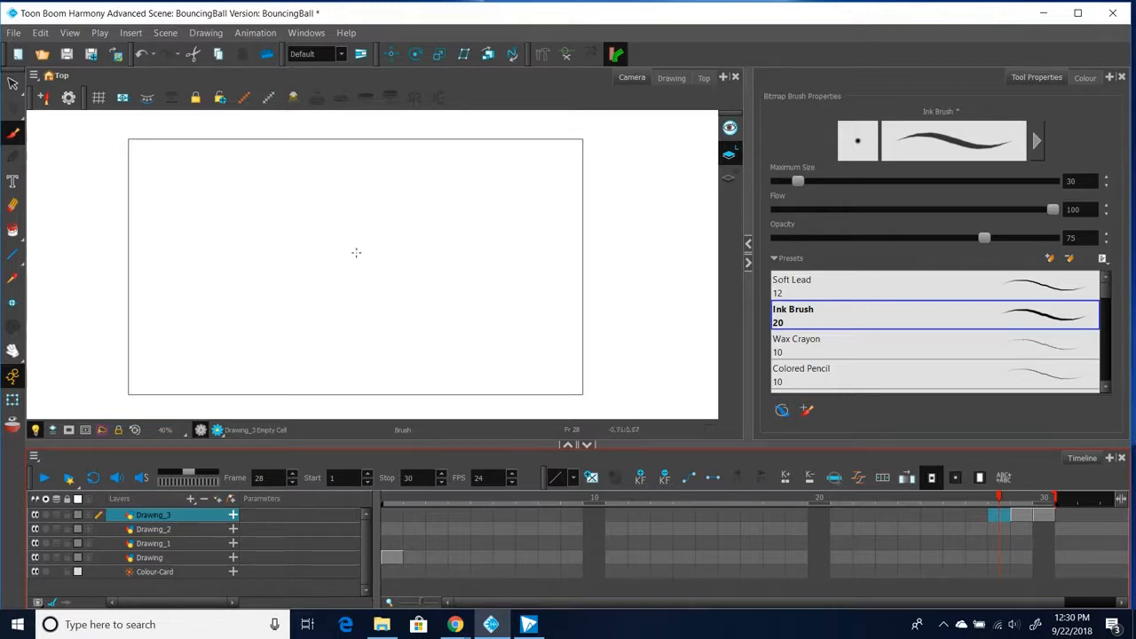
{"action": "mouse_move", "coordinate": [342, 236]}
{"action": "left_mouse_down"}
{"action": "mouse_move", "coordinate": [355, 231]}
{"action": "mouse_move", "coordinate": [346, 246]}
{"action": "mouse_move", "coordinate": [361, 247]}
{"action": "mouse_move", "coordinate": [389, 291]}
{"action": "left_mouse_up"}
{"action": "mouse_move", "coordinate": [343, 263]}
{"action": "left_mouse_down"}
{"action": "mouse_move", "coordinate": [356, 302]}
{"action": "mouse_move", "coordinate": [349, 350]}
{"action": "left_mouse_up"}
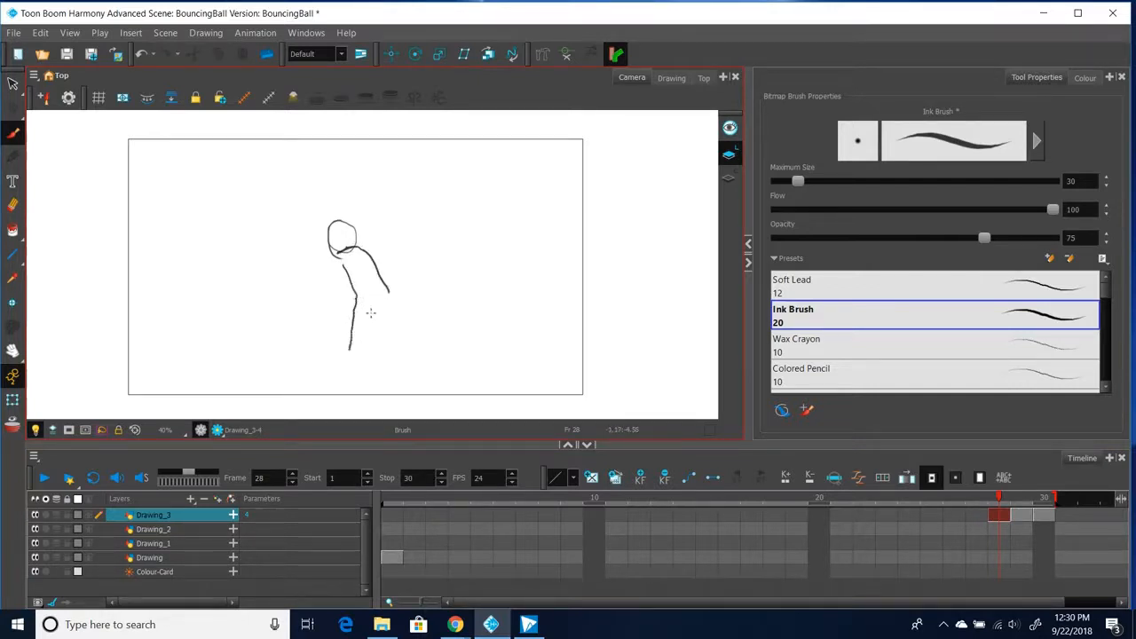
{"action": "left_click_drag", "start_coordinate": [368, 307], "coordinate": [362, 348]}
{"action": "left_click_drag", "start_coordinate": [376, 306], "coordinate": [407, 348]}
{"action": "left_click_drag", "start_coordinate": [387, 296], "coordinate": [421, 334]}
{"action": "mouse_move", "coordinate": [357, 261]}
{"action": "left_mouse_down"}
{"action": "mouse_move", "coordinate": [337, 296]}
{"action": "mouse_move", "coordinate": [351, 296]}
{"action": "mouse_move", "coordinate": [346, 285]}
{"action": "mouse_move", "coordinate": [364, 298]}
{"action": "mouse_move", "coordinate": [326, 273]}
{"action": "left_mouse_up"}
{"action": "mouse_move", "coordinate": [405, 344]}
{"action": "left_mouse_down"}
{"action": "mouse_move", "coordinate": [385, 337]}
{"action": "mouse_move", "coordinate": [421, 321]}
{"action": "mouse_move", "coordinate": [350, 354]}
{"action": "left_mouse_up"}
{"action": "left_click_drag", "start_coordinate": [359, 325], "coordinate": [355, 357]}
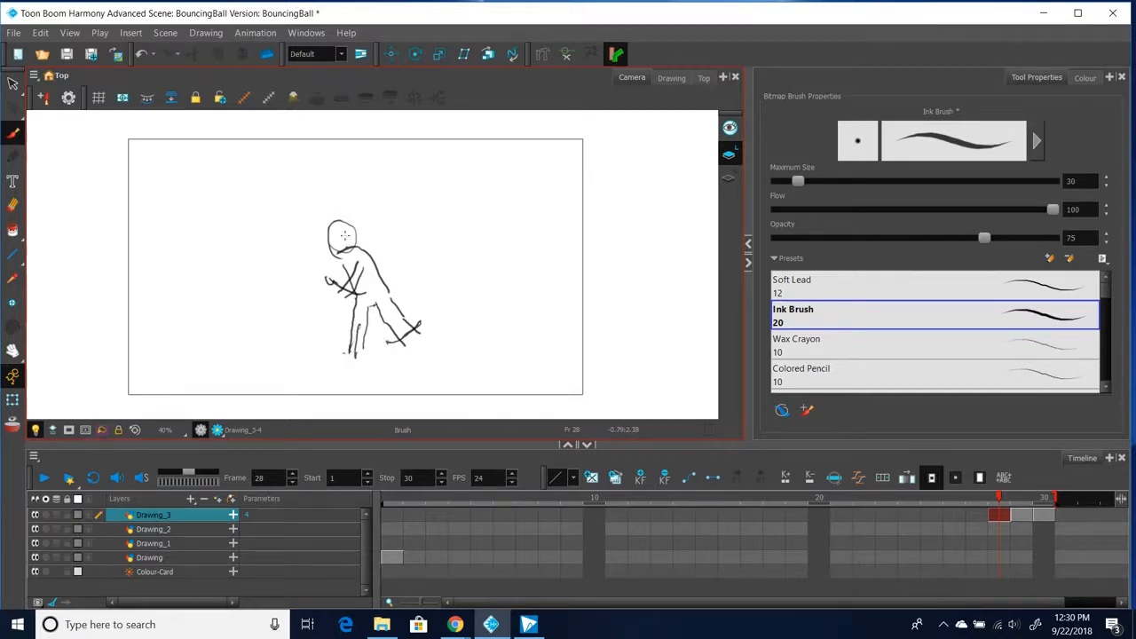
- Add curved guide lines to the figure's head and a sweeping arc with an arrowhead across its torso
{"action": "left_click_drag", "start_coordinate": [339, 213], "coordinate": [341, 241]}
{"action": "left_click_drag", "start_coordinate": [340, 227], "coordinate": [363, 228]}
{"action": "left_click_drag", "start_coordinate": [402, 259], "coordinate": [301, 310]}
{"action": "mouse_move", "coordinate": [311, 300]}
{"action": "left_mouse_down"}
{"action": "mouse_move", "coordinate": [301, 310]}
{"action": "mouse_move", "coordinate": [312, 317]}
{"action": "left_mouse_up"}
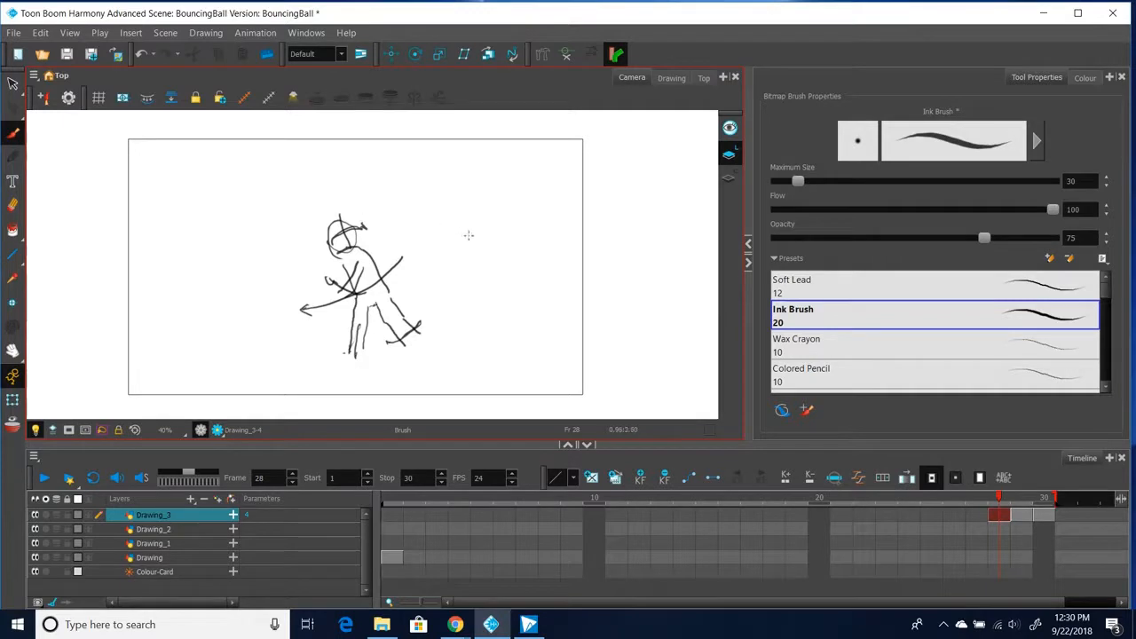
- Beside the leaning figure, sketch a blocky robot with a straight line across its torso and an angular, stepped path next to it
{"action": "mouse_move", "coordinate": [483, 221]}
{"action": "left_mouse_down"}
{"action": "mouse_move", "coordinate": [463, 247]}
{"action": "mouse_move", "coordinate": [485, 247]}
{"action": "mouse_move", "coordinate": [460, 245]}
{"action": "mouse_move", "coordinate": [475, 254]}
{"action": "mouse_move", "coordinate": [454, 279]}
{"action": "mouse_move", "coordinate": [477, 273]}
{"action": "mouse_move", "coordinate": [480, 300]}
{"action": "mouse_move", "coordinate": [459, 304]}
{"action": "mouse_move", "coordinate": [467, 343]}
{"action": "left_mouse_up"}
{"action": "mouse_move", "coordinate": [474, 299]}
{"action": "left_mouse_down"}
{"action": "mouse_move", "coordinate": [473, 340]}
{"action": "mouse_move", "coordinate": [505, 308]}
{"action": "mouse_move", "coordinate": [499, 290]}
{"action": "mouse_move", "coordinate": [534, 295]}
{"action": "left_mouse_up"}
{"action": "left_click_drag", "start_coordinate": [488, 325], "coordinate": [482, 332]}
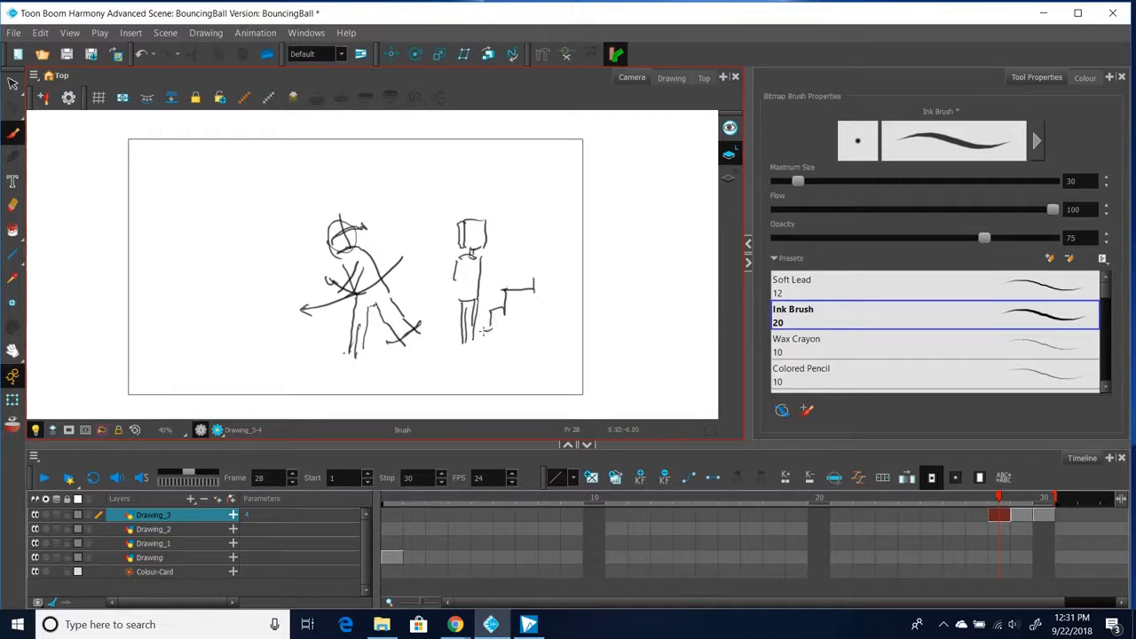
{"action": "left_click_drag", "start_coordinate": [532, 277], "coordinate": [537, 281]}
{"action": "left_click_drag", "start_coordinate": [431, 274], "coordinate": [494, 271]}
- In the frame 30 notes, circle "arcs" and tick off "Spacing", checking the frame 1 ball sketch in between
{"action": "left_click", "coordinate": [1046, 515]}
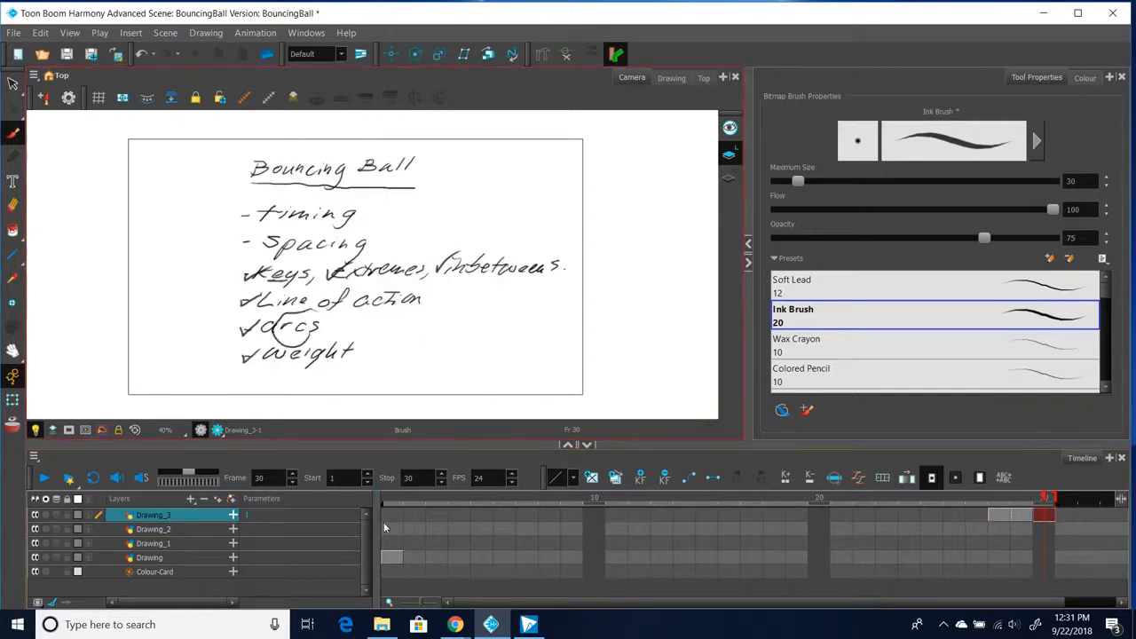
{"action": "left_click", "coordinate": [391, 557]}
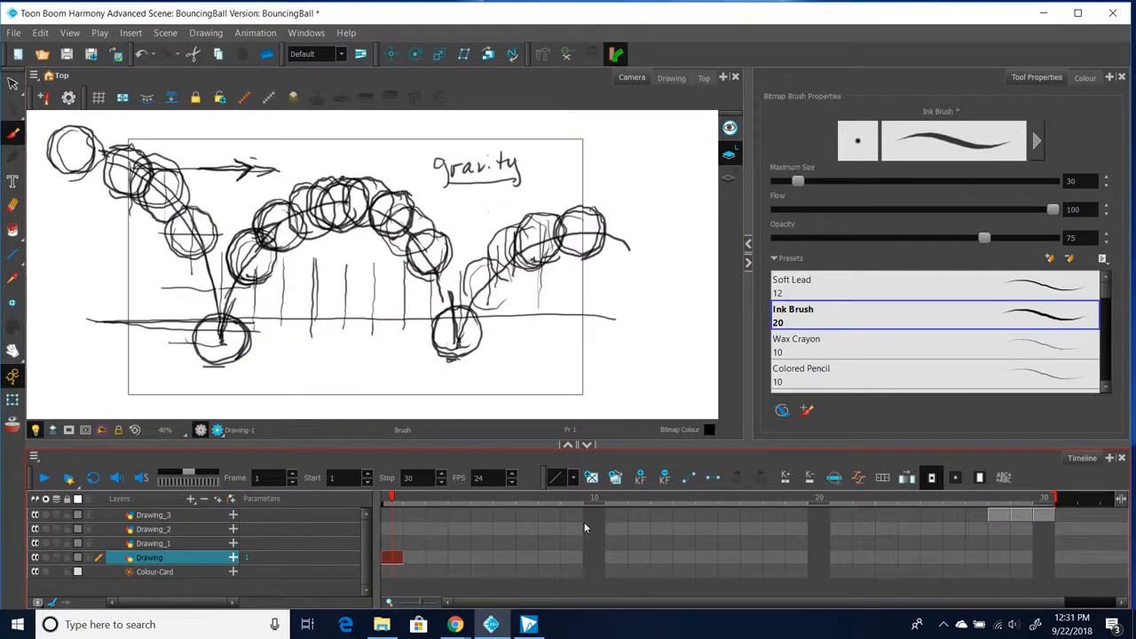
{"action": "left_click", "coordinate": [1044, 516]}
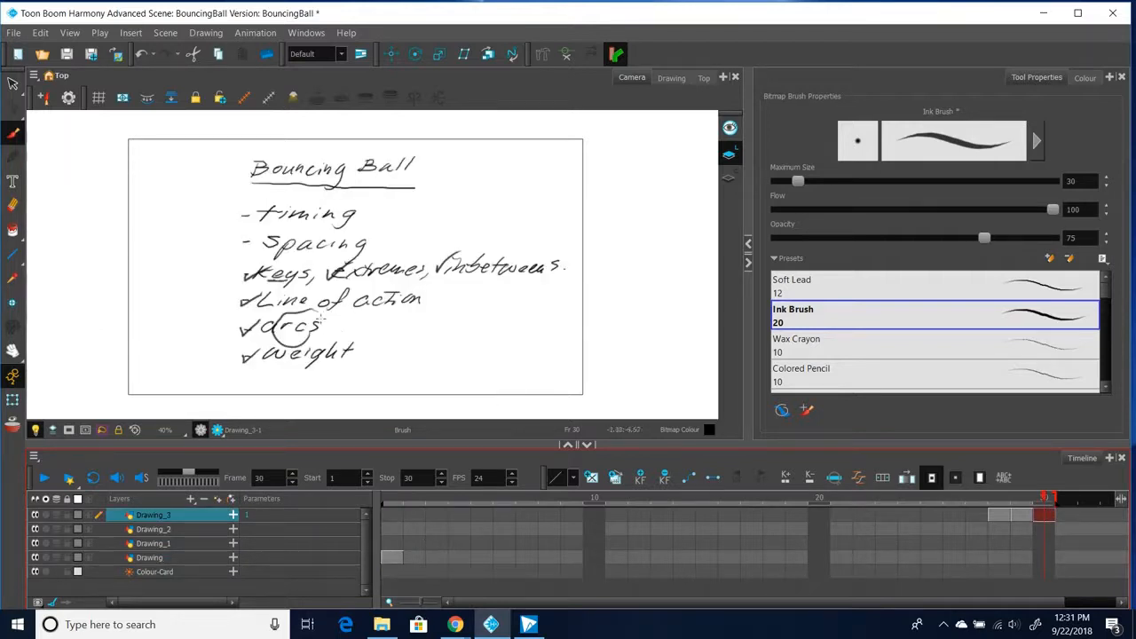
{"action": "mouse_move", "coordinate": [240, 243]}
{"action": "left_mouse_down"}
{"action": "mouse_move", "coordinate": [245, 252]}
{"action": "mouse_move", "coordinate": [263, 223]}
{"action": "left_mouse_up"}
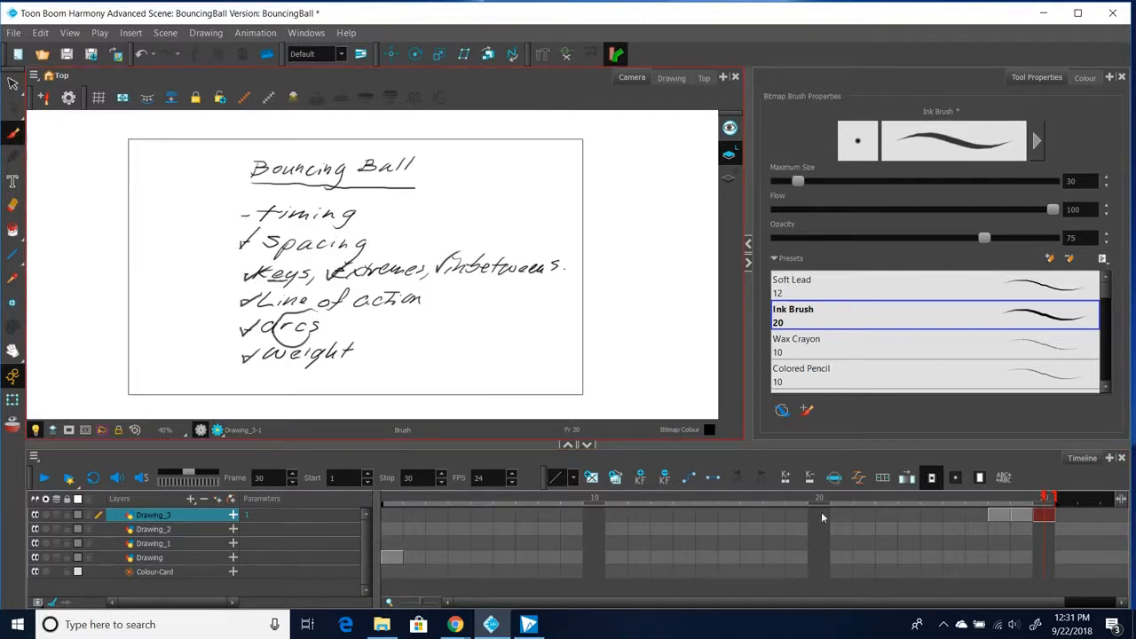
- On frame 27 of Drawing_3, sketch a truck with a driver, two wheels, a rear bumper and a forward arrow
{"action": "left_click", "coordinate": [396, 553]}
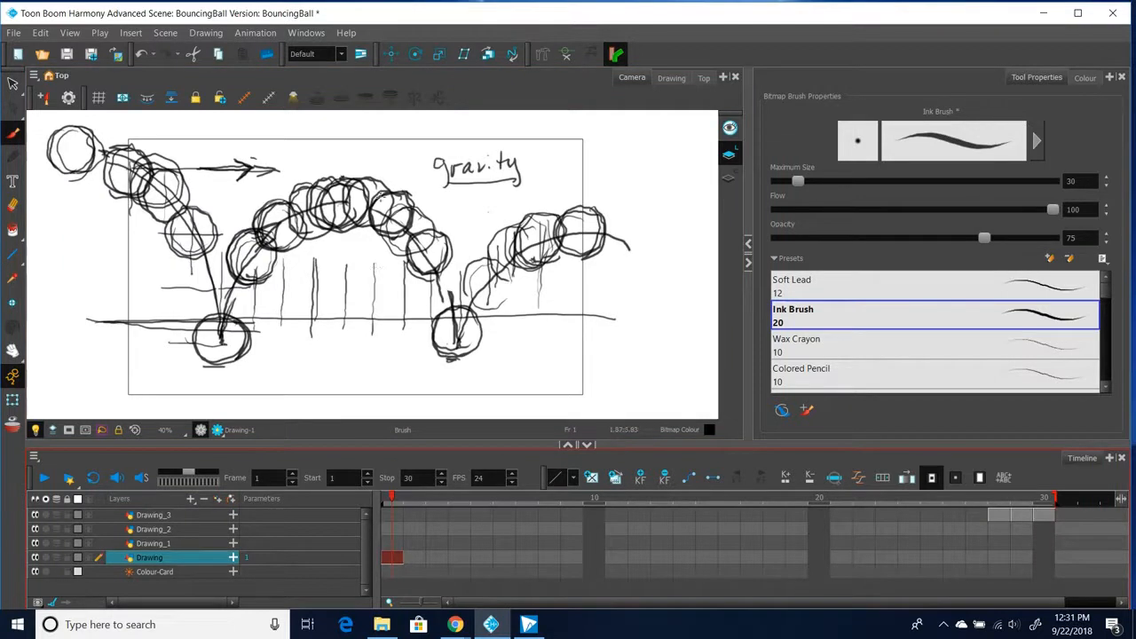
{"action": "left_click", "coordinate": [972, 515]}
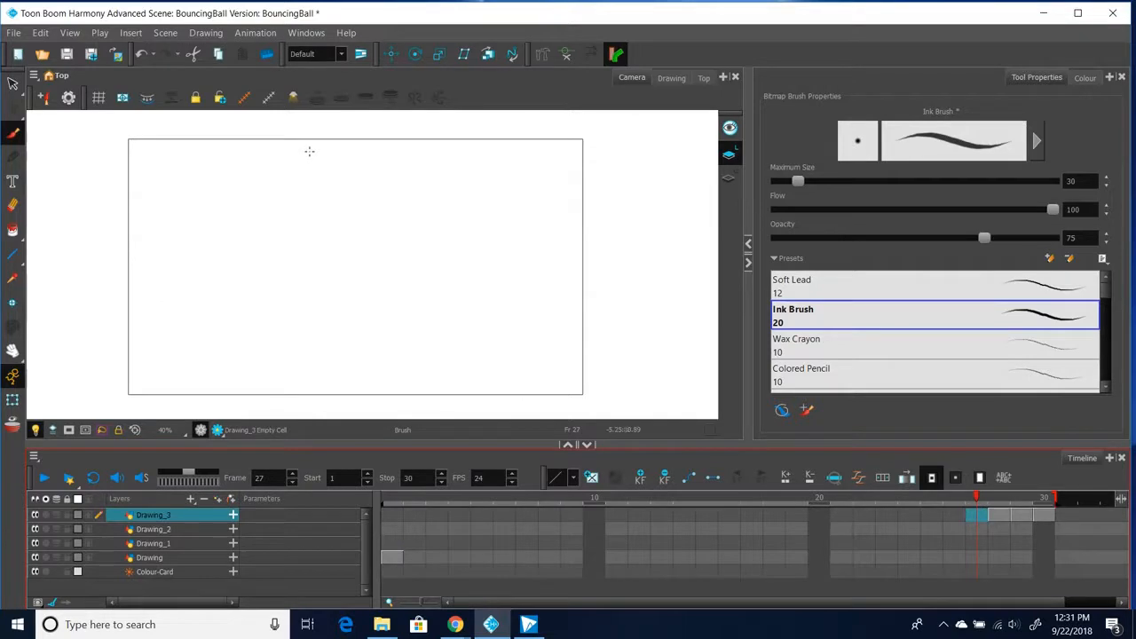
{"action": "mouse_move", "coordinate": [235, 226]}
{"action": "left_mouse_down"}
{"action": "mouse_move", "coordinate": [242, 264]}
{"action": "mouse_move", "coordinate": [277, 221]}
{"action": "mouse_move", "coordinate": [299, 222]}
{"action": "mouse_move", "coordinate": [301, 192]}
{"action": "mouse_move", "coordinate": [330, 193]}
{"action": "mouse_move", "coordinate": [337, 221]}
{"action": "mouse_move", "coordinate": [357, 222]}
{"action": "mouse_move", "coordinate": [357, 258]}
{"action": "left_mouse_up"}
{"action": "mouse_move", "coordinate": [251, 265]}
{"action": "left_mouse_down"}
{"action": "mouse_move", "coordinate": [266, 242]}
{"action": "mouse_move", "coordinate": [284, 259]}
{"action": "mouse_move", "coordinate": [329, 257]}
{"action": "mouse_move", "coordinate": [324, 241]}
{"action": "mouse_move", "coordinate": [338, 237]}
{"action": "mouse_move", "coordinate": [342, 258]}
{"action": "mouse_move", "coordinate": [354, 254]}
{"action": "mouse_move", "coordinate": [263, 276]}
{"action": "mouse_move", "coordinate": [331, 257]}
{"action": "mouse_move", "coordinate": [335, 240]}
{"action": "mouse_move", "coordinate": [339, 263]}
{"action": "mouse_move", "coordinate": [379, 246]}
{"action": "left_mouse_up"}
{"action": "mouse_move", "coordinate": [316, 205]}
{"action": "left_mouse_down"}
{"action": "mouse_move", "coordinate": [326, 220]}
{"action": "mouse_move", "coordinate": [308, 204]}
{"action": "mouse_move", "coordinate": [332, 207]}
{"action": "mouse_move", "coordinate": [321, 217]}
{"action": "mouse_move", "coordinate": [345, 210]}
{"action": "mouse_move", "coordinate": [313, 216]}
{"action": "mouse_move", "coordinate": [324, 215]}
{"action": "left_mouse_up"}
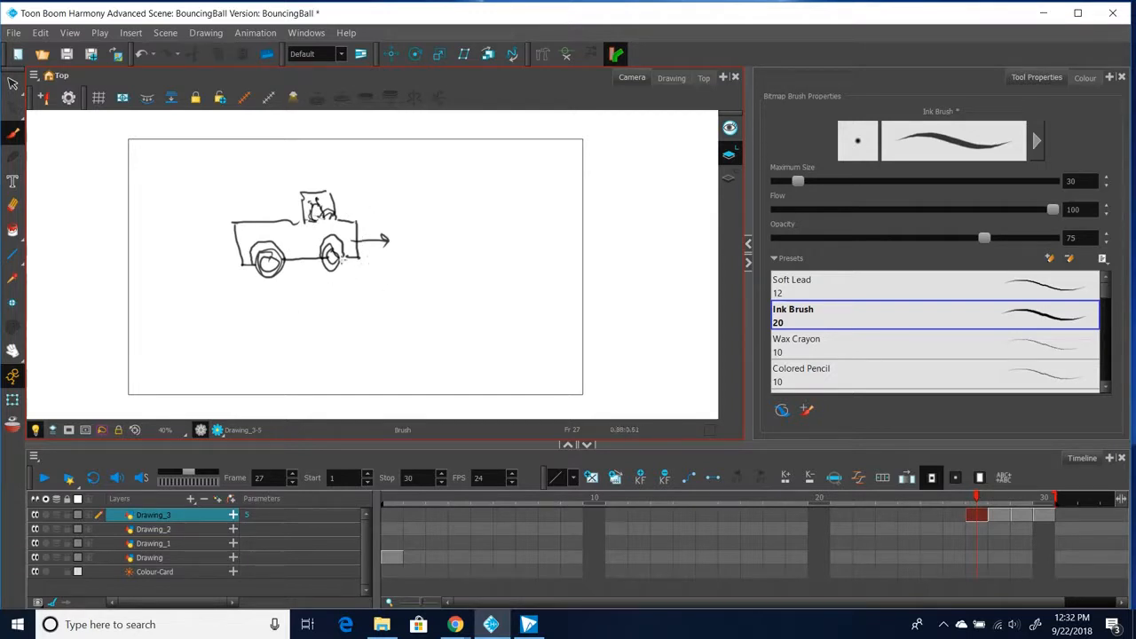
{"action": "left_click_drag", "start_coordinate": [238, 252], "coordinate": [236, 259]}
- Draw four evenly spaced vertical lines ahead of the truck and, below them, an arrow crossed by progressively wider-spaced marks
{"action": "left_click_drag", "start_coordinate": [410, 215], "coordinate": [410, 255]}
{"action": "left_click_drag", "start_coordinate": [446, 215], "coordinate": [447, 255]}
{"action": "left_click_drag", "start_coordinate": [485, 214], "coordinate": [484, 253]}
{"action": "left_click_drag", "start_coordinate": [521, 216], "coordinate": [522, 255]}
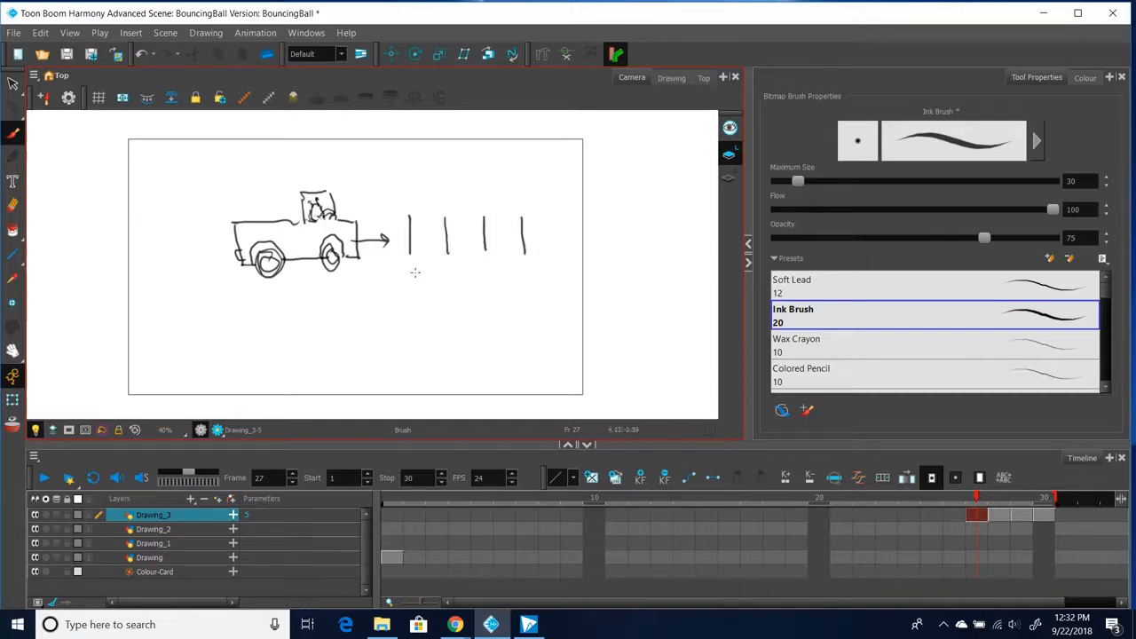
{"action": "mouse_move", "coordinate": [410, 266]}
{"action": "left_mouse_down"}
{"action": "mouse_move", "coordinate": [444, 287]}
{"action": "mouse_move", "coordinate": [445, 297]}
{"action": "mouse_move", "coordinate": [471, 278]}
{"action": "mouse_move", "coordinate": [512, 295]}
{"action": "left_mouse_up"}
{"action": "left_click_drag", "start_coordinate": [566, 261], "coordinate": [567, 293]}
{"action": "left_click_drag", "start_coordinate": [373, 280], "coordinate": [539, 281]}
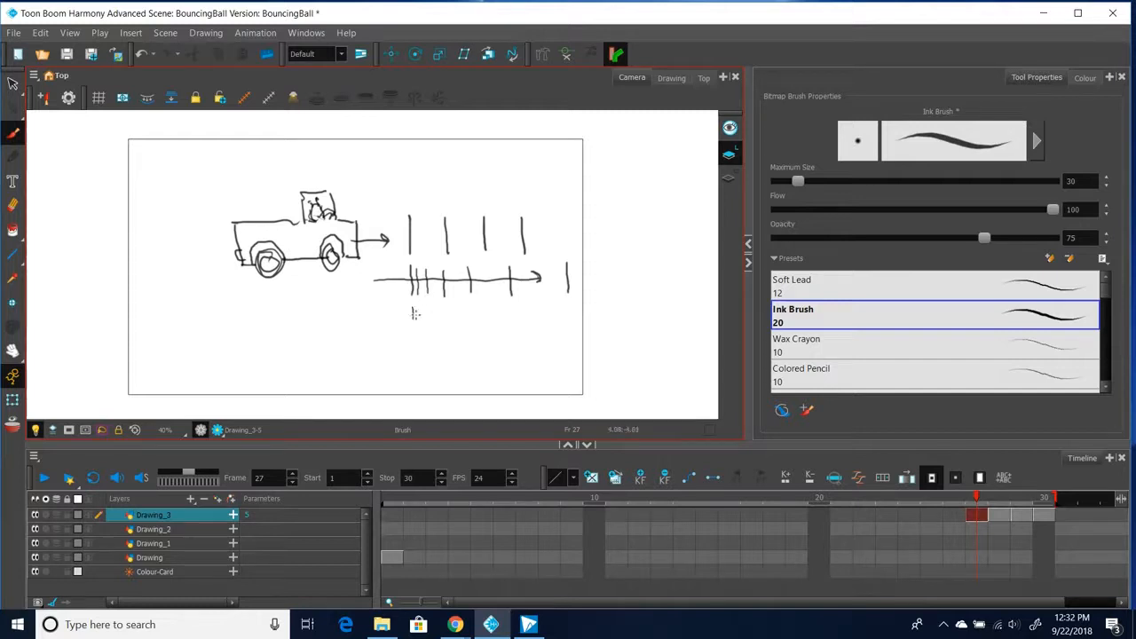
- Below the arrow, add a shorter line with widening marks and another line whose marks get closer together towards its end
{"action": "left_click_drag", "start_coordinate": [419, 311], "coordinate": [420, 318]}
{"action": "mouse_move", "coordinate": [427, 311]}
{"action": "left_mouse_down"}
{"action": "mouse_move", "coordinate": [431, 321]}
{"action": "mouse_move", "coordinate": [513, 311]}
{"action": "left_mouse_up"}
{"action": "left_click_drag", "start_coordinate": [413, 338], "coordinate": [412, 355]}
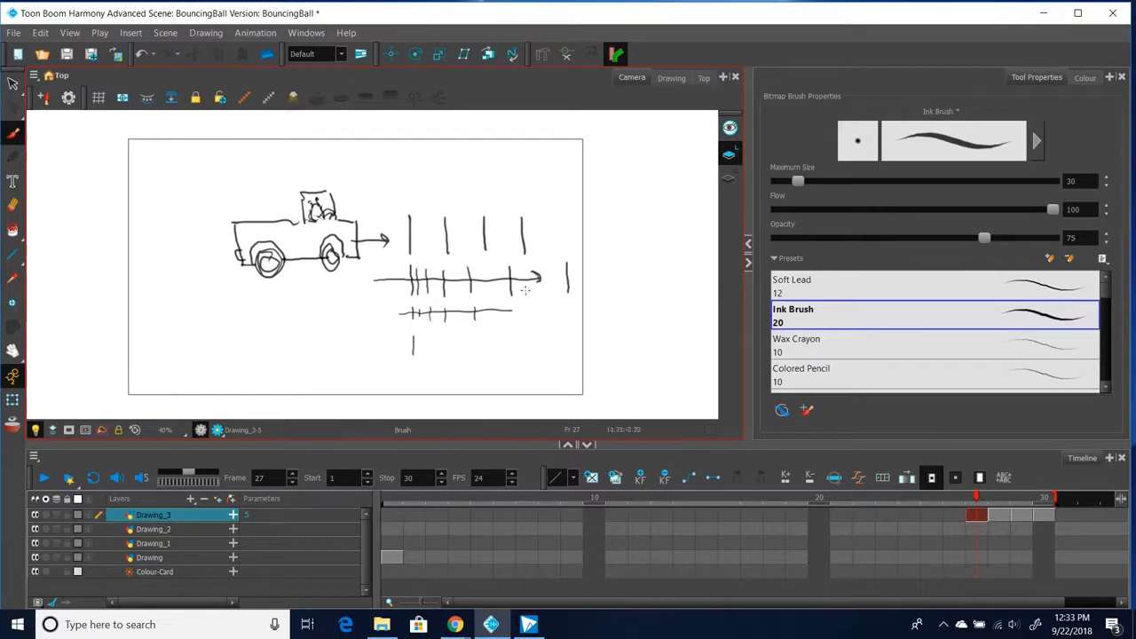
{"action": "left_click_drag", "start_coordinate": [470, 338], "coordinate": [470, 355]}
{"action": "left_click_drag", "start_coordinate": [513, 339], "coordinate": [513, 354]}
{"action": "left_click_drag", "start_coordinate": [528, 337], "coordinate": [535, 356]}
{"action": "left_click_drag", "start_coordinate": [384, 346], "coordinate": [535, 350]}
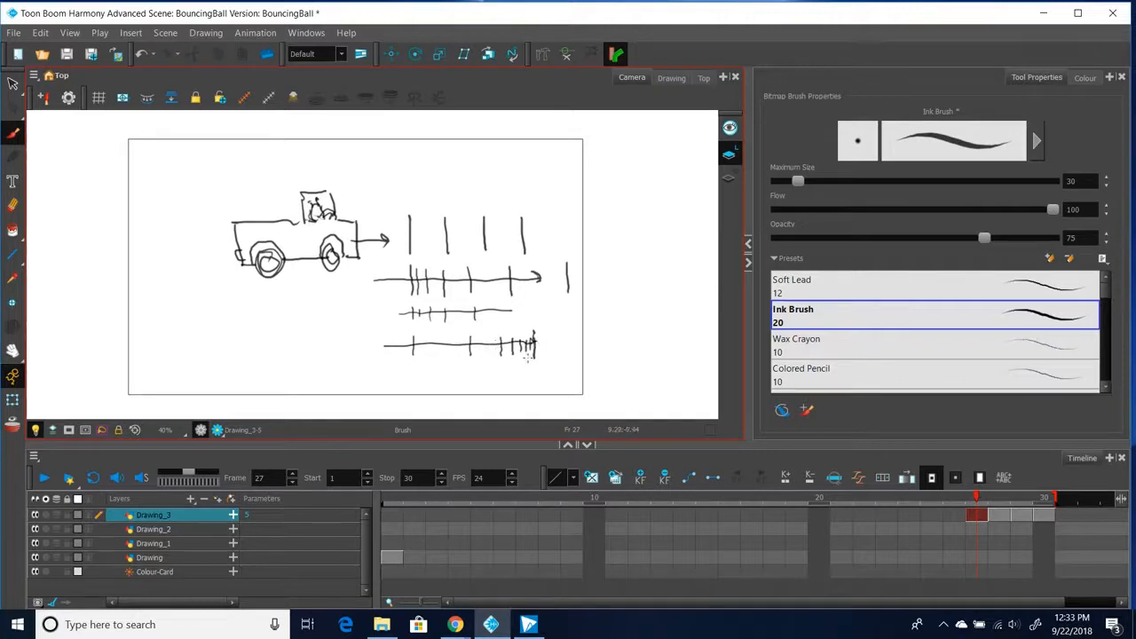
- On frame 1, draw a vertical double-headed arrow beside the gap below the first arc's lowest falling ball
{"action": "left_click", "coordinate": [396, 559]}
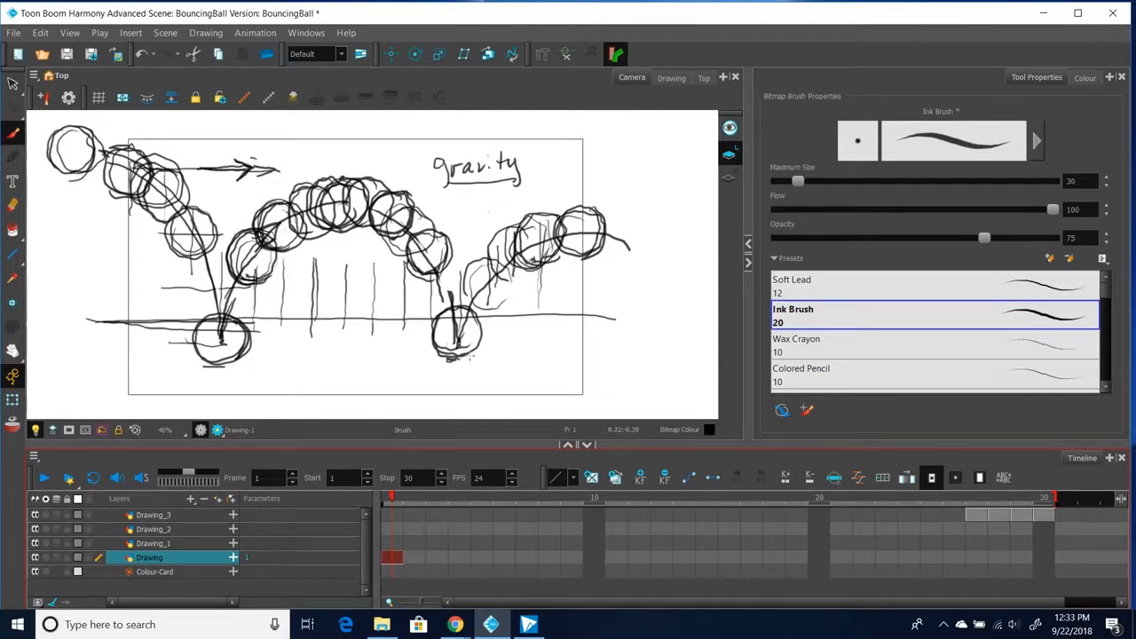
{"action": "left_click_drag", "start_coordinate": [140, 286], "coordinate": [139, 247]}
{"action": "mouse_move", "coordinate": [133, 260]}
{"action": "left_mouse_down"}
{"action": "mouse_move", "coordinate": [148, 260]}
{"action": "mouse_move", "coordinate": [147, 277]}
{"action": "left_mouse_up"}
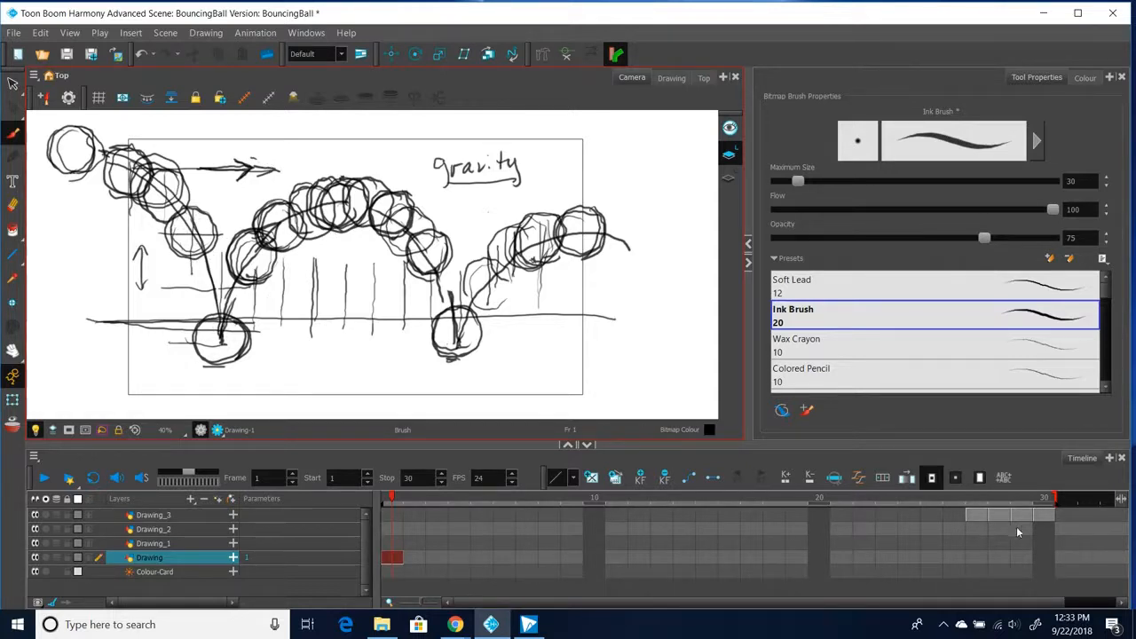
- Tick off "timing" in the frame 30 notes
{"action": "left_click", "coordinate": [973, 516]}
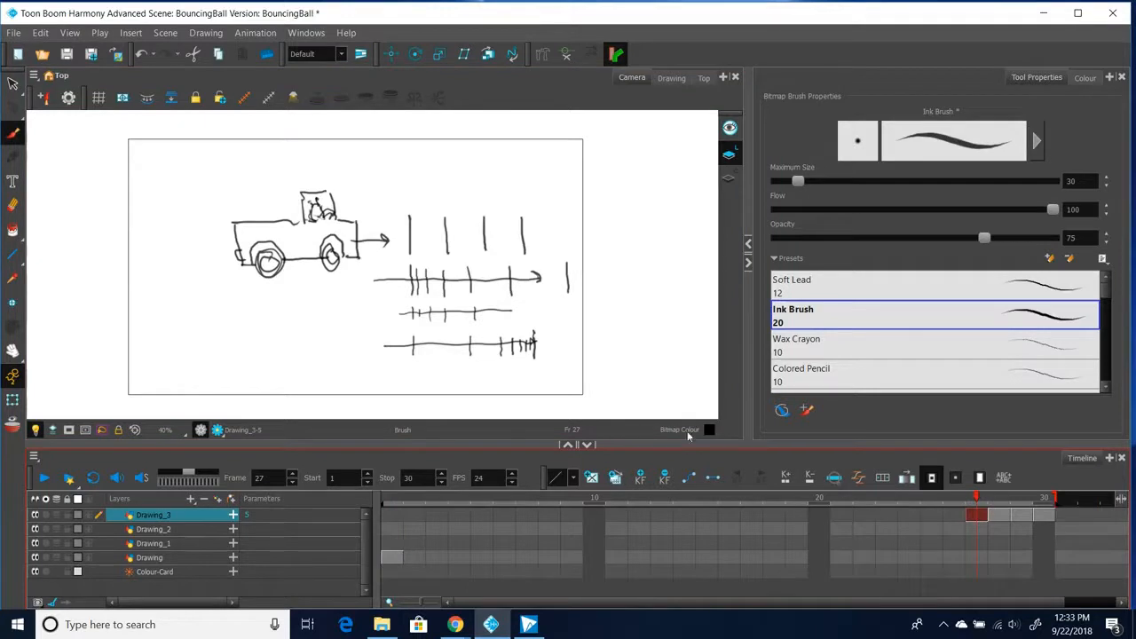
{"action": "left_click", "coordinate": [1044, 515]}
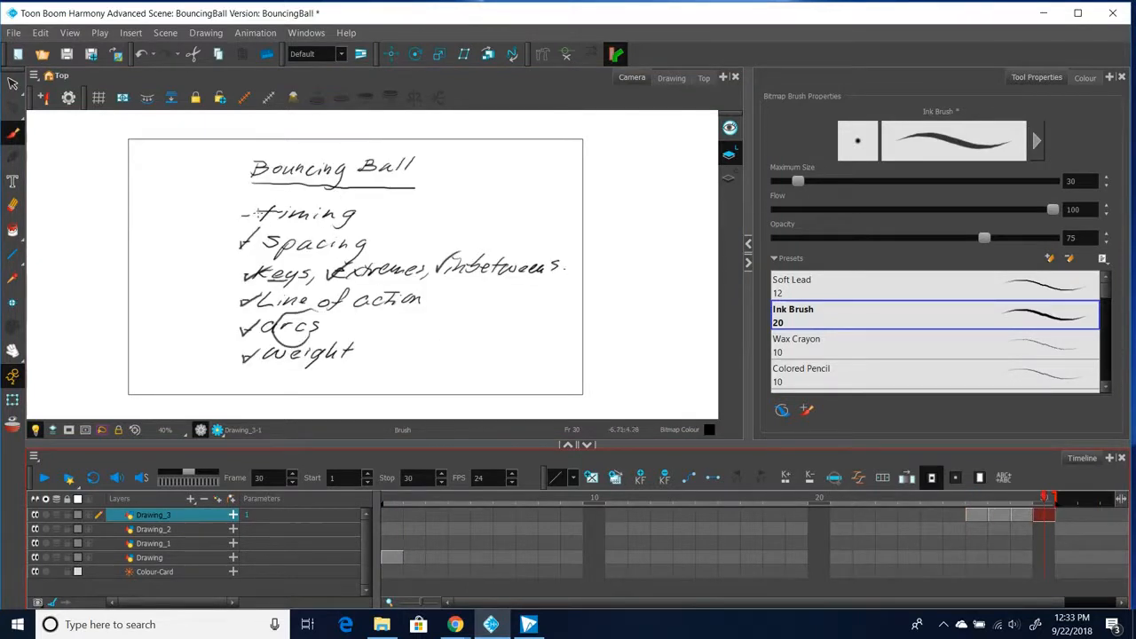
{"action": "left_click_drag", "start_coordinate": [243, 213], "coordinate": [261, 204]}
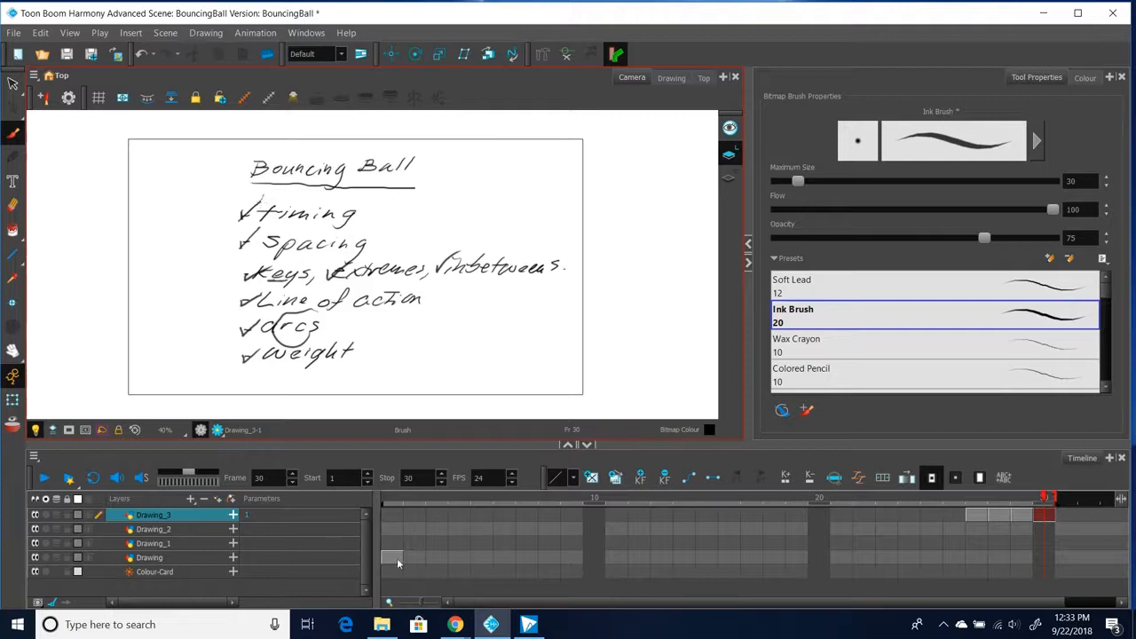
- On frame 27, draw a horizontal line with four evenly spaced marks above the vertical lines ahead of the truck
{"action": "left_click", "coordinate": [972, 520]}
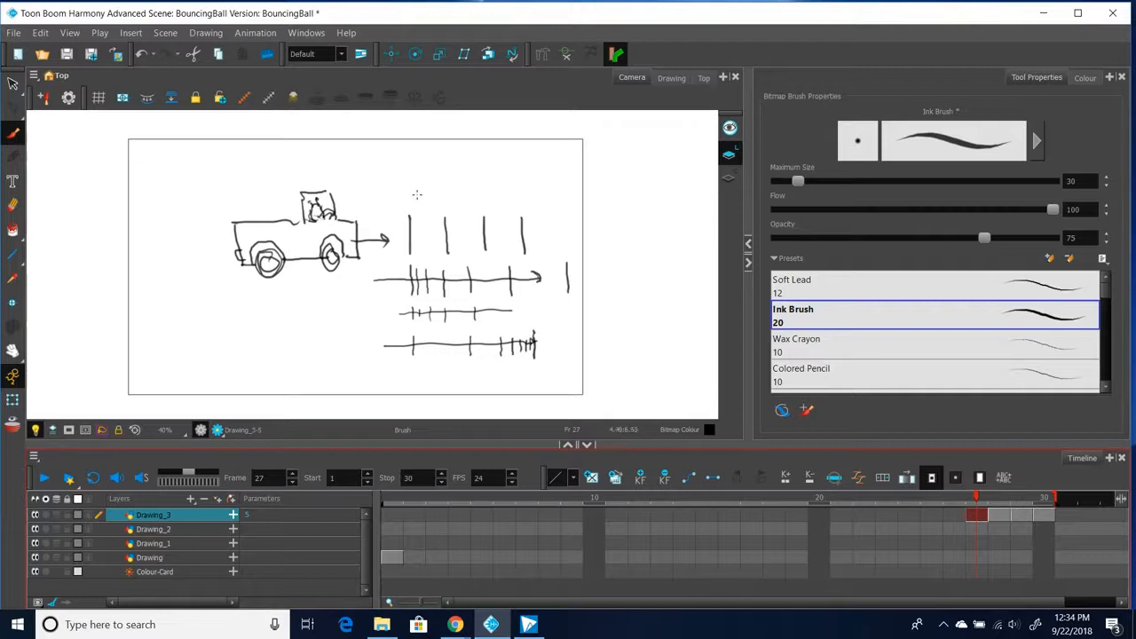
{"action": "left_click_drag", "start_coordinate": [410, 191], "coordinate": [410, 202]}
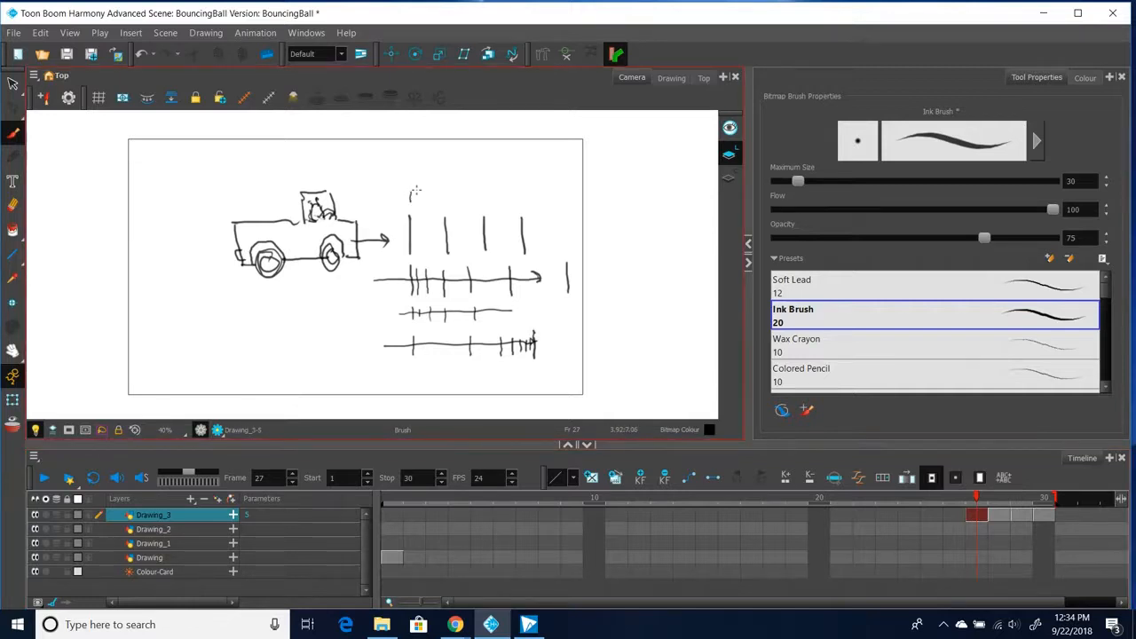
{"action": "left_click_drag", "start_coordinate": [485, 193], "coordinate": [518, 200]}
{"action": "left_click_drag", "start_coordinate": [393, 197], "coordinate": [554, 197]}
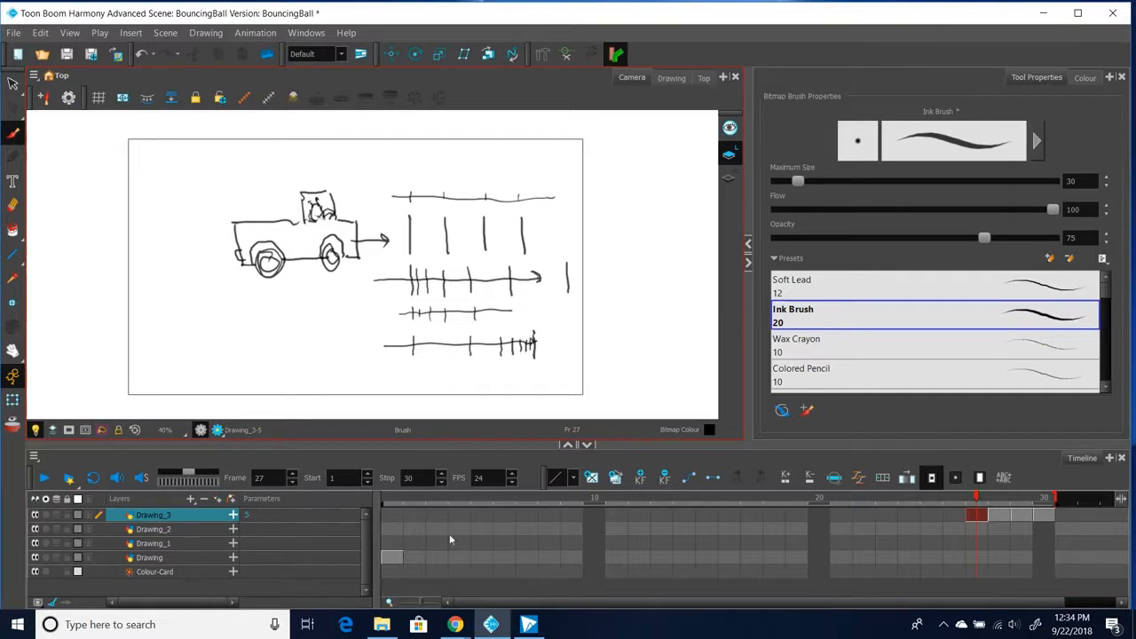
- Flip through the sketches on frames 1, 27, 28 and 29, and add a check mark after "timing" in the frame 30 notes
{"action": "left_click", "coordinate": [394, 558]}
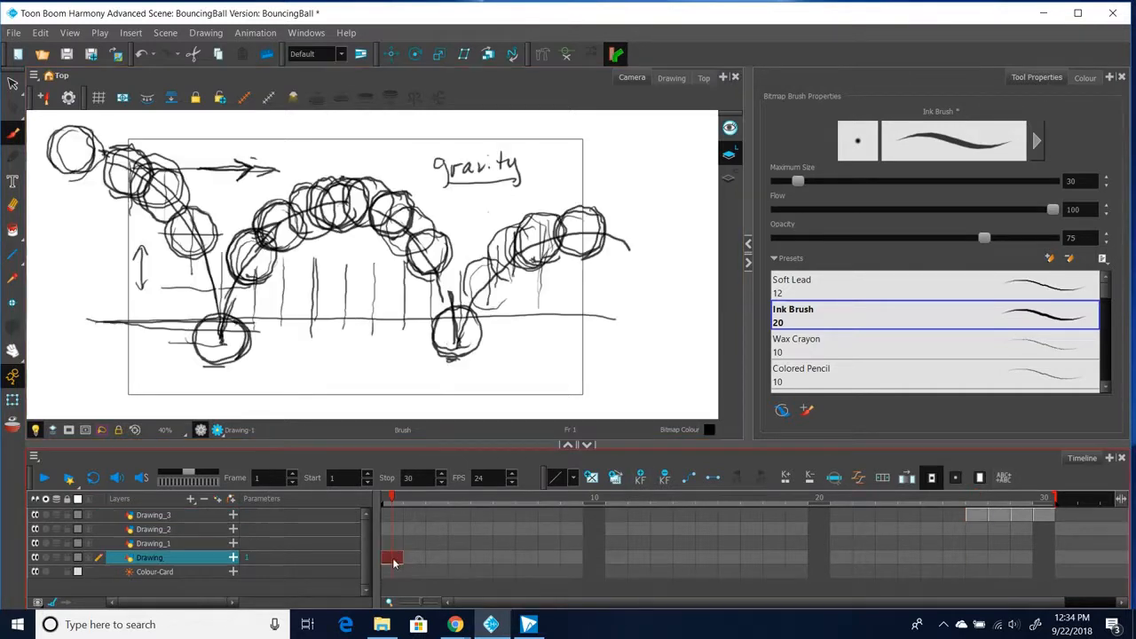
{"action": "left_click", "coordinate": [1042, 515]}
{"action": "left_click", "coordinate": [976, 515]}
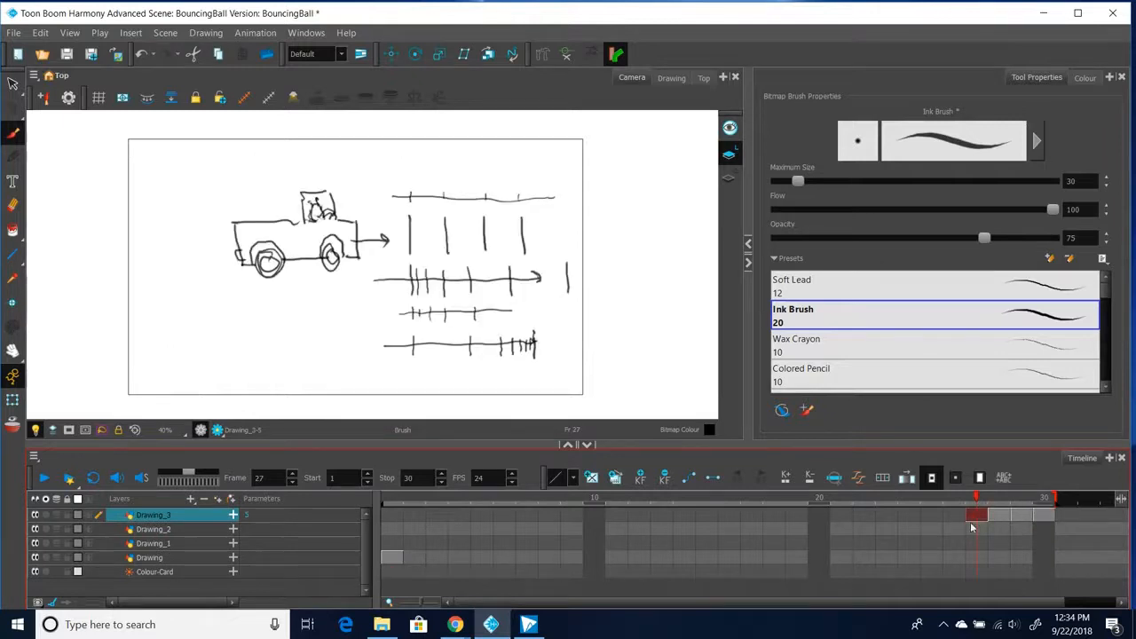
{"action": "left_click", "coordinate": [1003, 516]}
{"action": "left_click", "coordinate": [1028, 515]}
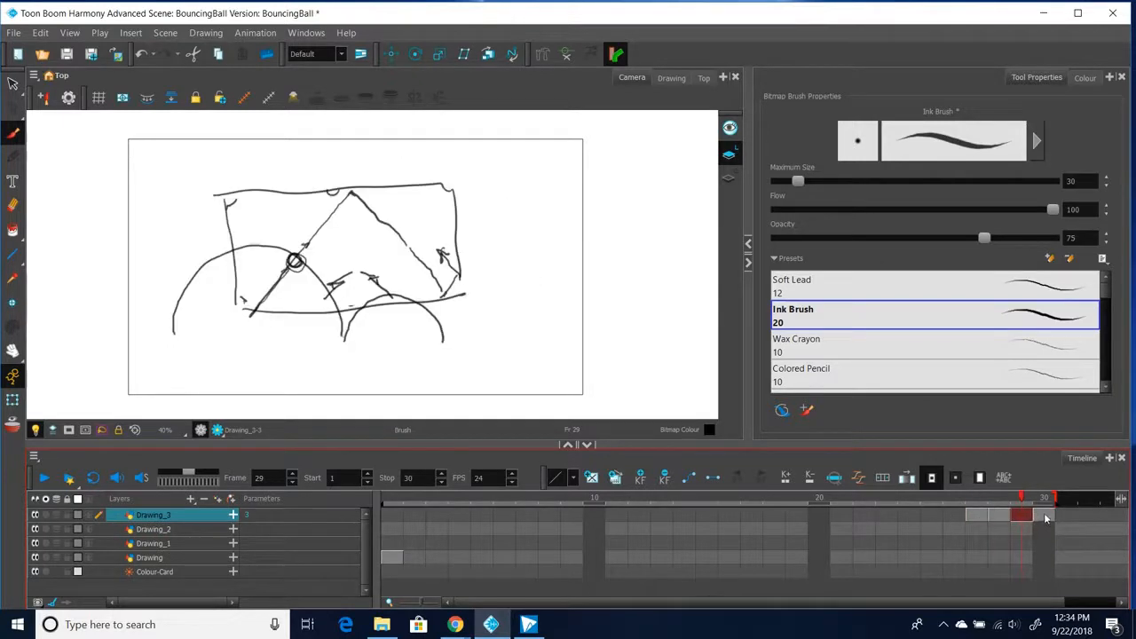
{"action": "left_click", "coordinate": [1044, 515]}
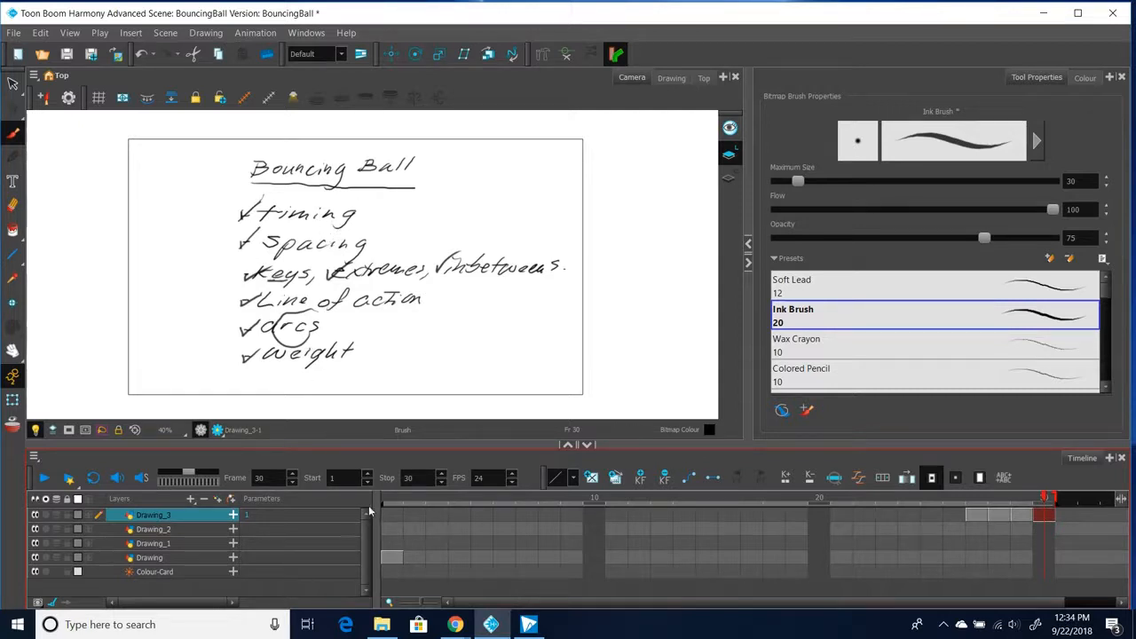
{"action": "left_click_drag", "start_coordinate": [371, 209], "coordinate": [388, 203]}
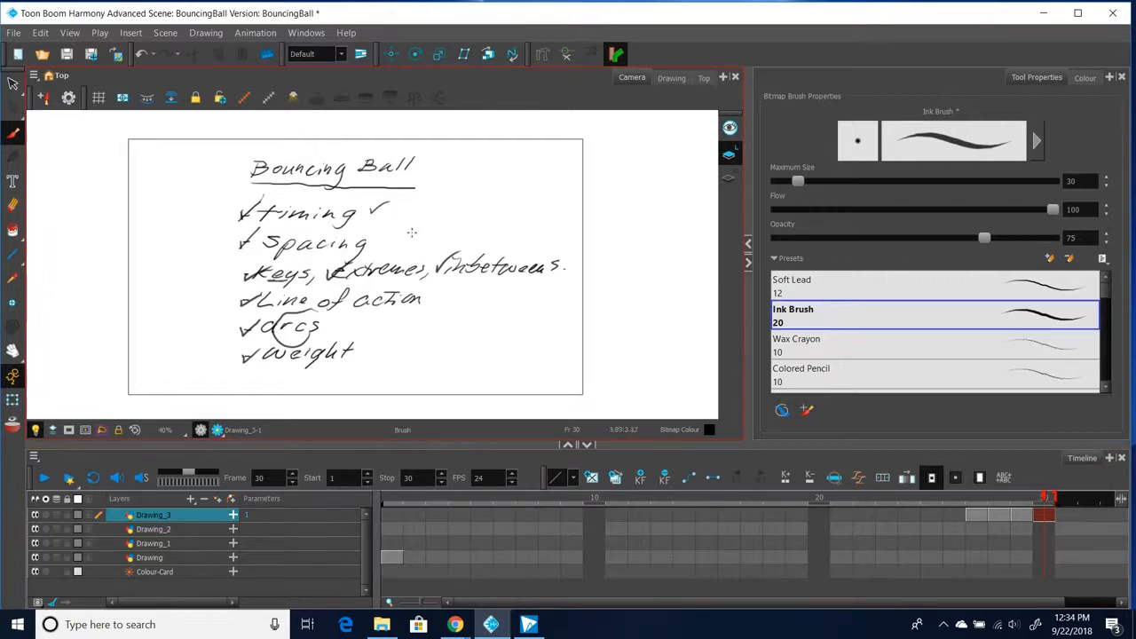
- Erase the underlined word "gravity" from the bouncing-ball sketch on frame 1
{"action": "left_click", "coordinate": [404, 559]}
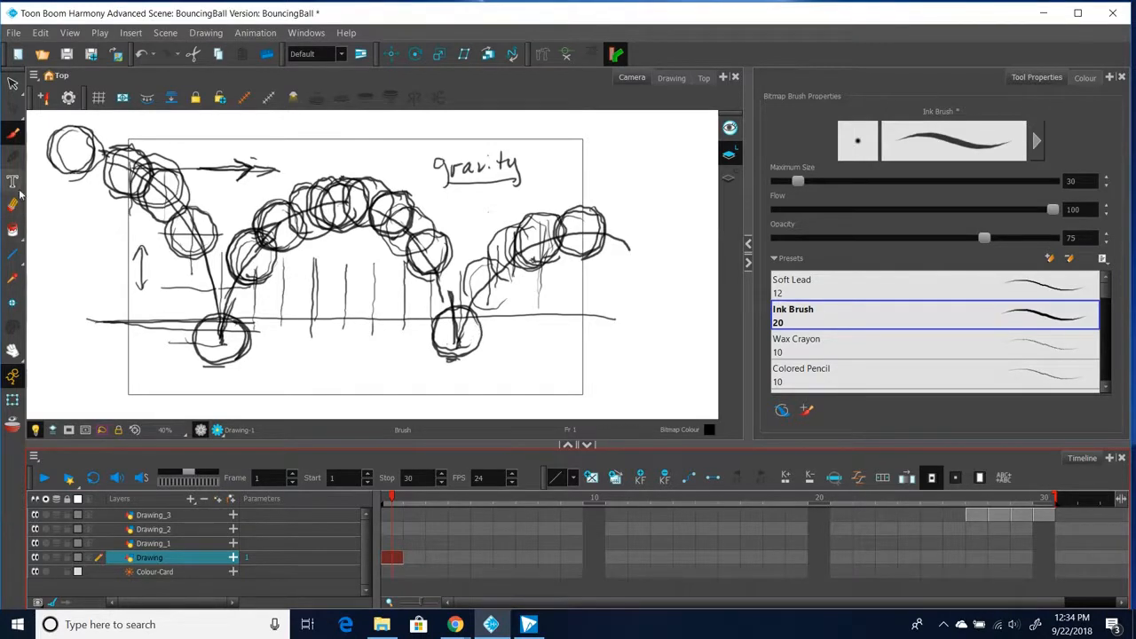
{"action": "key", "text": "alt+e"}
{"action": "mouse_move", "coordinate": [462, 157]}
{"action": "left_mouse_down"}
{"action": "mouse_move", "coordinate": [451, 184]}
{"action": "mouse_move", "coordinate": [500, 160]}
{"action": "mouse_move", "coordinate": [523, 177]}
{"action": "left_mouse_up"}
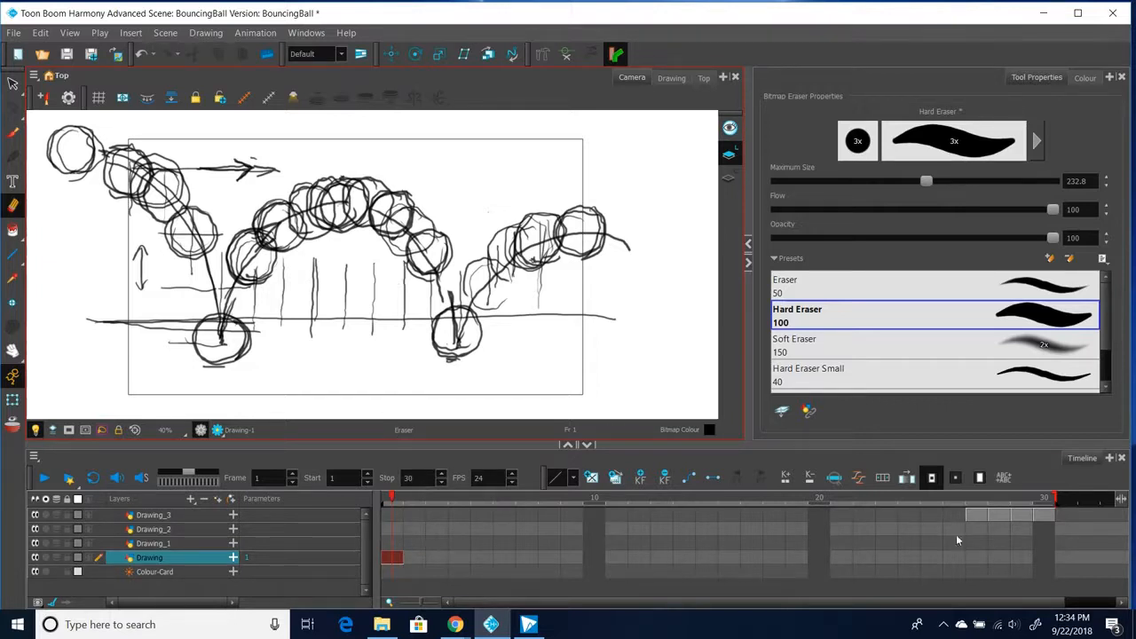
- Extend the exposure of the bouncing-ball sketch on the Drawing layer through frame 26
{"action": "left_click", "coordinate": [953, 557]}
{"action": "right_click", "coordinate": [953, 557]}
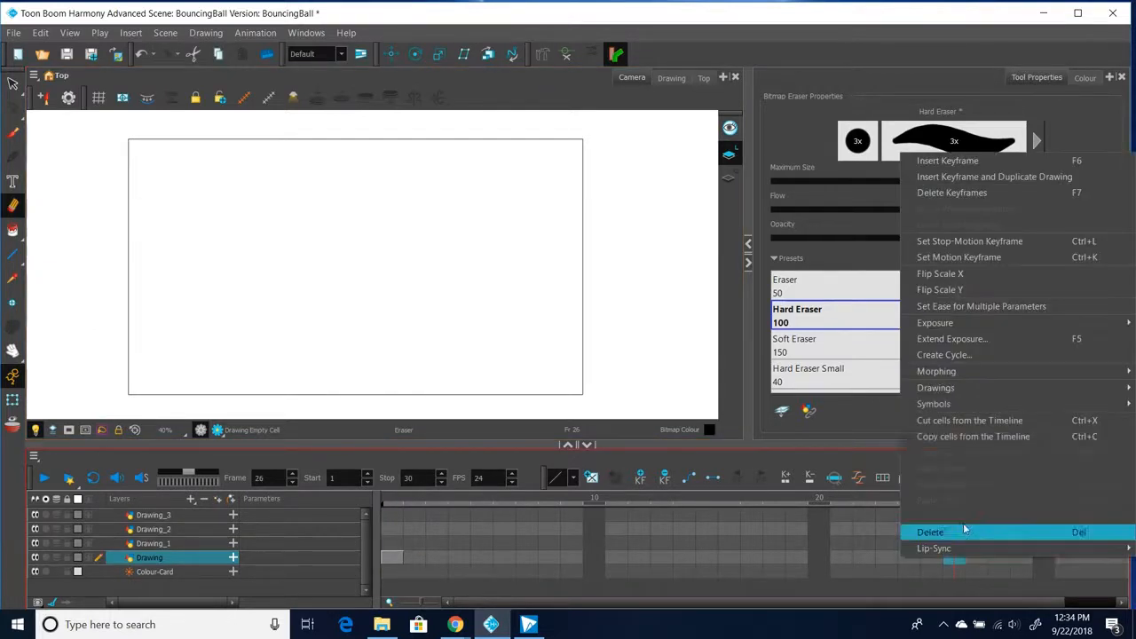
{"action": "left_click", "coordinate": [951, 338]}
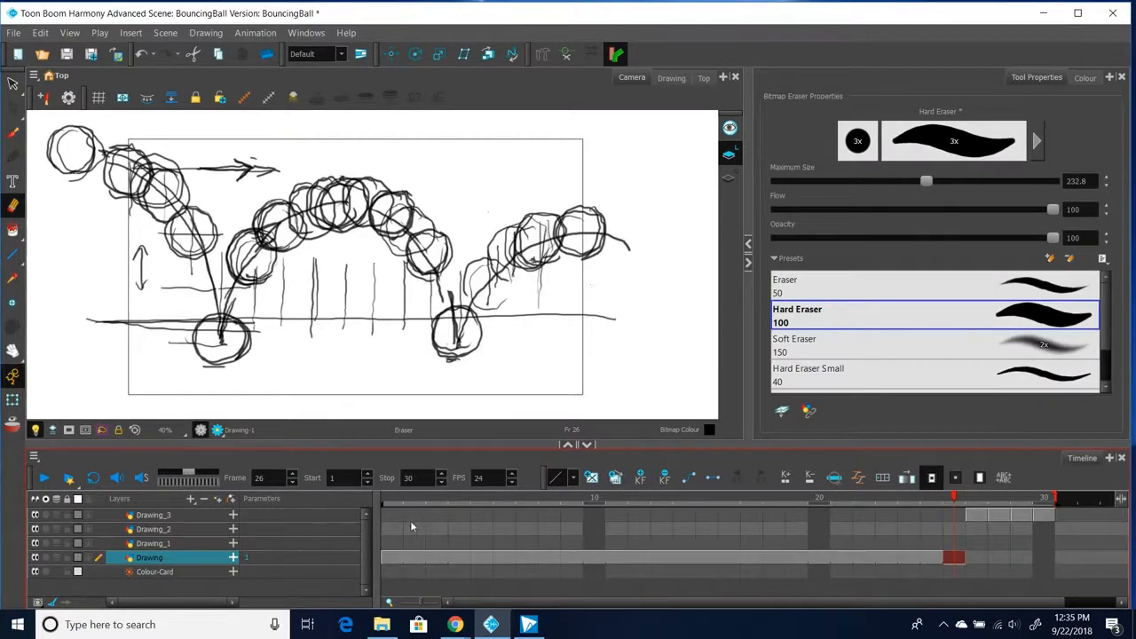
- On frame 1 of Drawing_1, toggle the Light Table to compare how the underlying ball sketch is displayed
{"action": "left_click", "coordinate": [392, 543]}
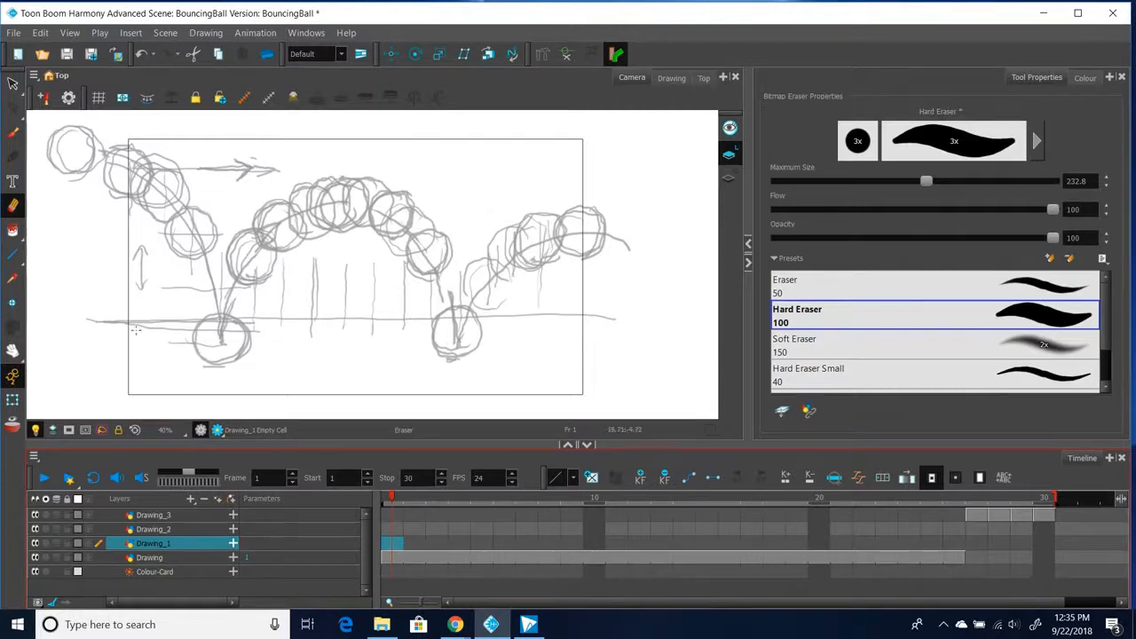
{"action": "left_click", "coordinate": [35, 431]}
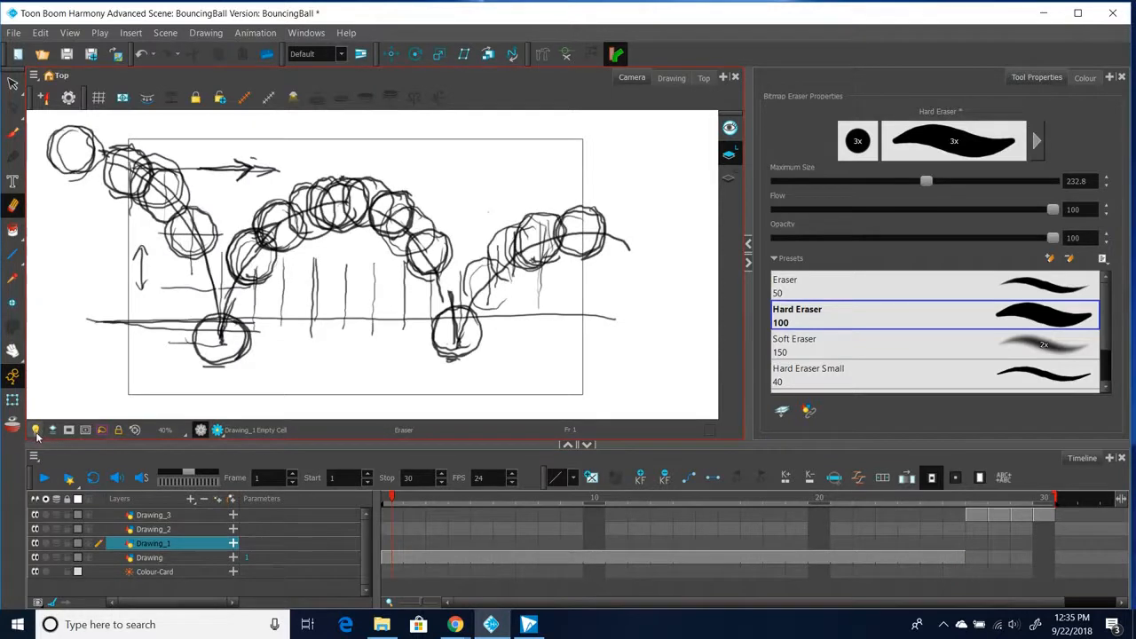
{"action": "left_click", "coordinate": [36, 431]}
- On frame 1 of Drawing_1, sketch overlapping tall and flat ovals at the first ground contact and erase them
{"action": "left_click", "coordinate": [396, 543]}
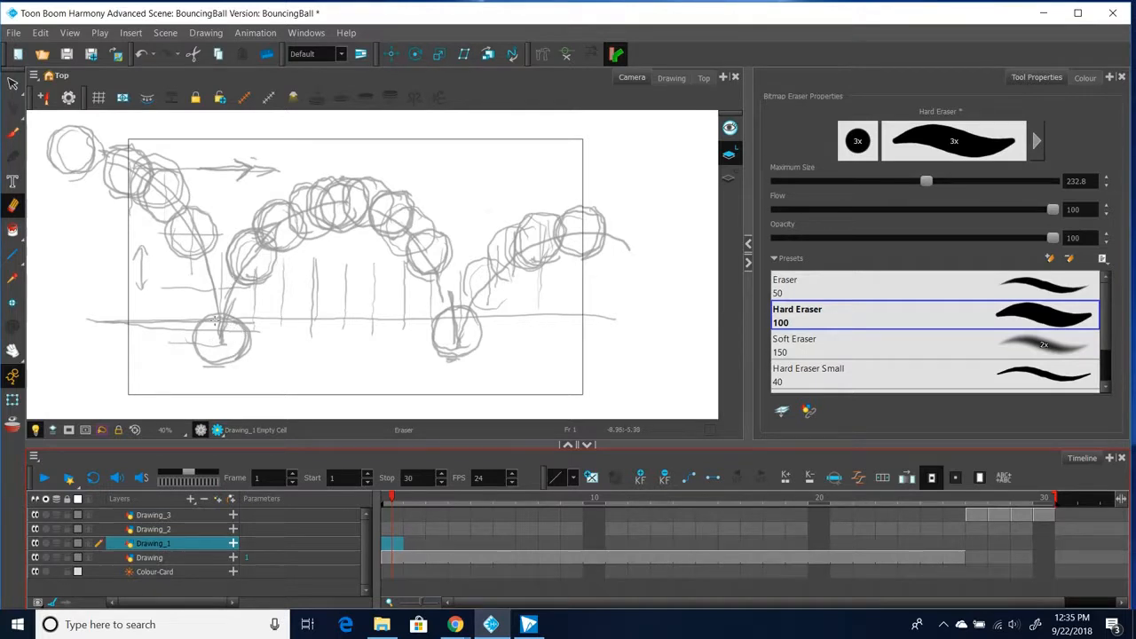
{"action": "mouse_move", "coordinate": [224, 297]}
{"action": "left_mouse_down"}
{"action": "mouse_move", "coordinate": [210, 291]}
{"action": "mouse_move", "coordinate": [199, 311]}
{"action": "mouse_move", "coordinate": [228, 337]}
{"action": "mouse_move", "coordinate": [186, 322]}
{"action": "mouse_move", "coordinate": [250, 304]}
{"action": "mouse_move", "coordinate": [256, 335]}
{"action": "left_mouse_up"}
{"action": "key", "text": "alt+b"}
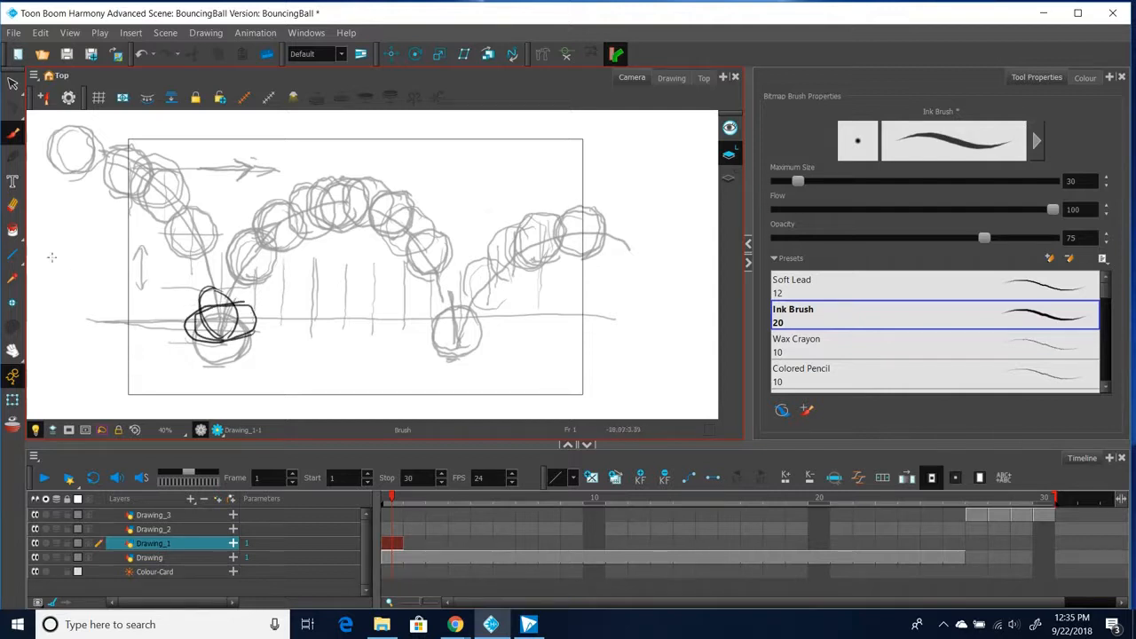
{"action": "left_click", "coordinate": [12, 205]}
{"action": "mouse_move", "coordinate": [218, 302]}
{"action": "left_mouse_down"}
{"action": "mouse_move", "coordinate": [247, 330]}
{"action": "mouse_move", "coordinate": [231, 297]}
{"action": "mouse_move", "coordinate": [207, 348]}
{"action": "mouse_move", "coordinate": [202, 300]}
{"action": "mouse_move", "coordinate": [185, 323]}
{"action": "left_mouse_up"}
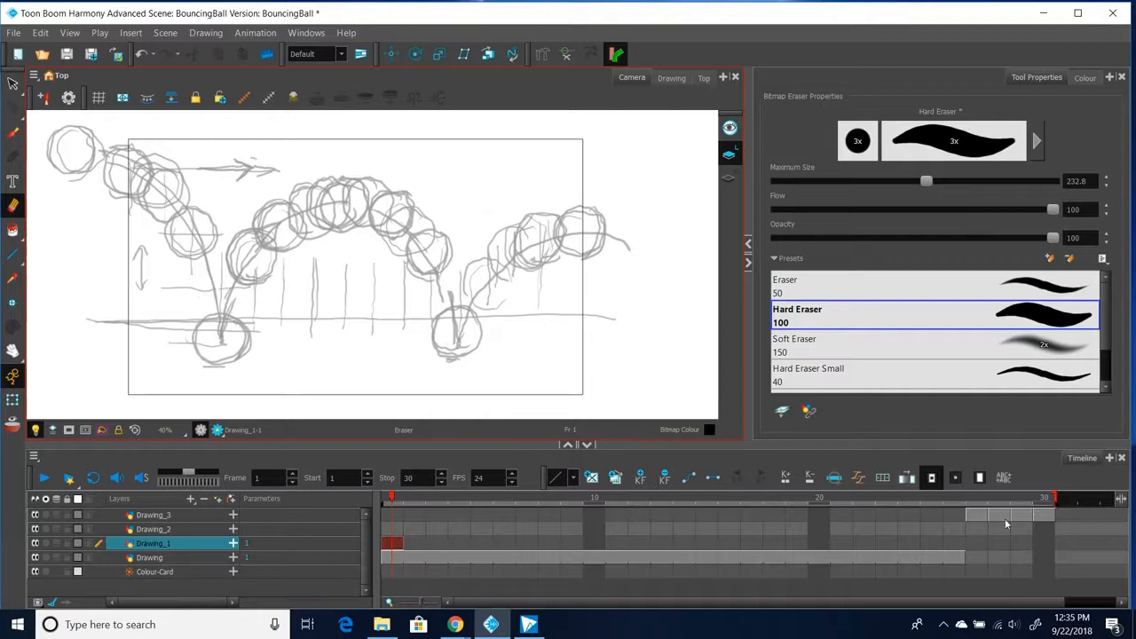
- Add "Squash & stretch!" with a check mark in front below "Weight" in the frame 30 notes
{"action": "left_click", "coordinate": [1046, 515]}
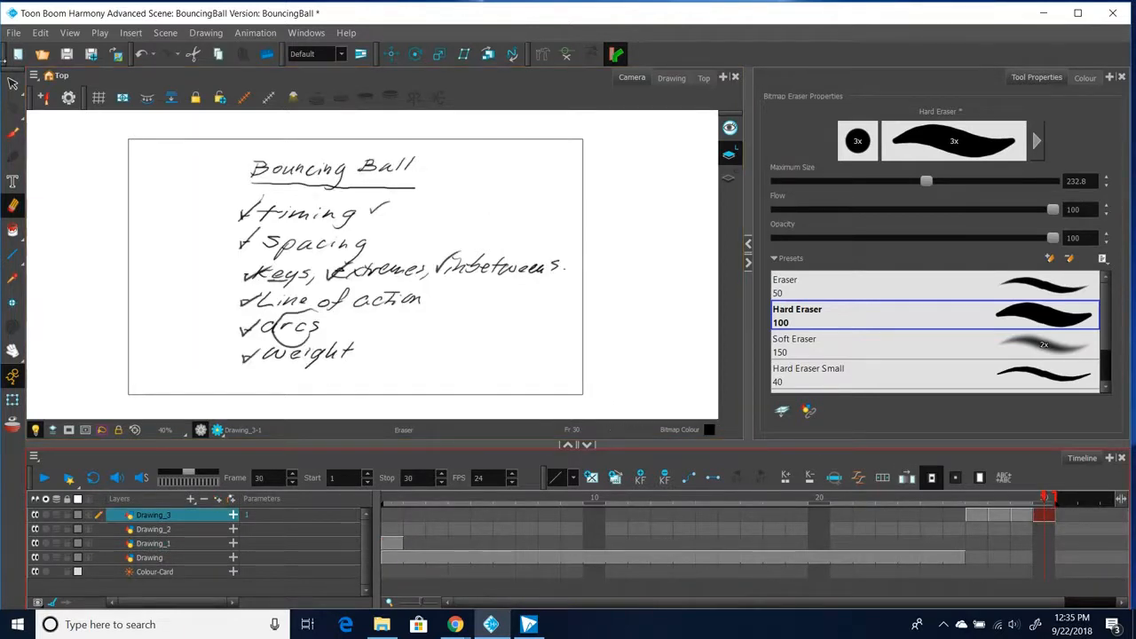
{"action": "left_click", "coordinate": [13, 134]}
{"action": "mouse_move", "coordinate": [277, 373]}
{"action": "left_mouse_down"}
{"action": "mouse_move", "coordinate": [270, 382]}
{"action": "mouse_move", "coordinate": [293, 391]}
{"action": "mouse_move", "coordinate": [337, 374]}
{"action": "mouse_move", "coordinate": [351, 383]}
{"action": "mouse_move", "coordinate": [378, 361]}
{"action": "mouse_move", "coordinate": [405, 380]}
{"action": "left_mouse_up"}
{"action": "mouse_move", "coordinate": [417, 357]}
{"action": "left_mouse_down"}
{"action": "mouse_move", "coordinate": [417, 379]}
{"action": "mouse_move", "coordinate": [449, 381]}
{"action": "left_mouse_up"}
{"action": "left_click_drag", "start_coordinate": [442, 372], "coordinate": [464, 379]}
{"action": "left_click_drag", "start_coordinate": [473, 355], "coordinate": [477, 379]}
{"action": "left_click_drag", "start_coordinate": [487, 353], "coordinate": [487, 371]}
{"action": "left_click_drag", "start_coordinate": [245, 378], "coordinate": [266, 369]}
- On frame 1 of Drawing_1, sketch a short vertical line with a side stroke above the second bounce and erase it
{"action": "left_click", "coordinate": [394, 543]}
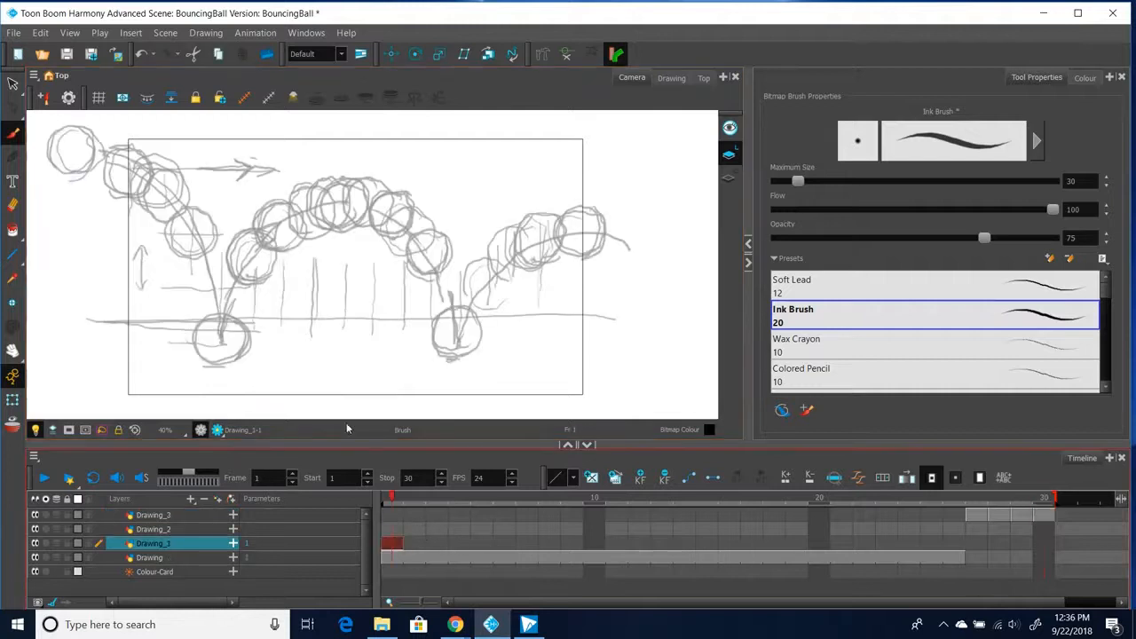
{"action": "left_click", "coordinate": [394, 557]}
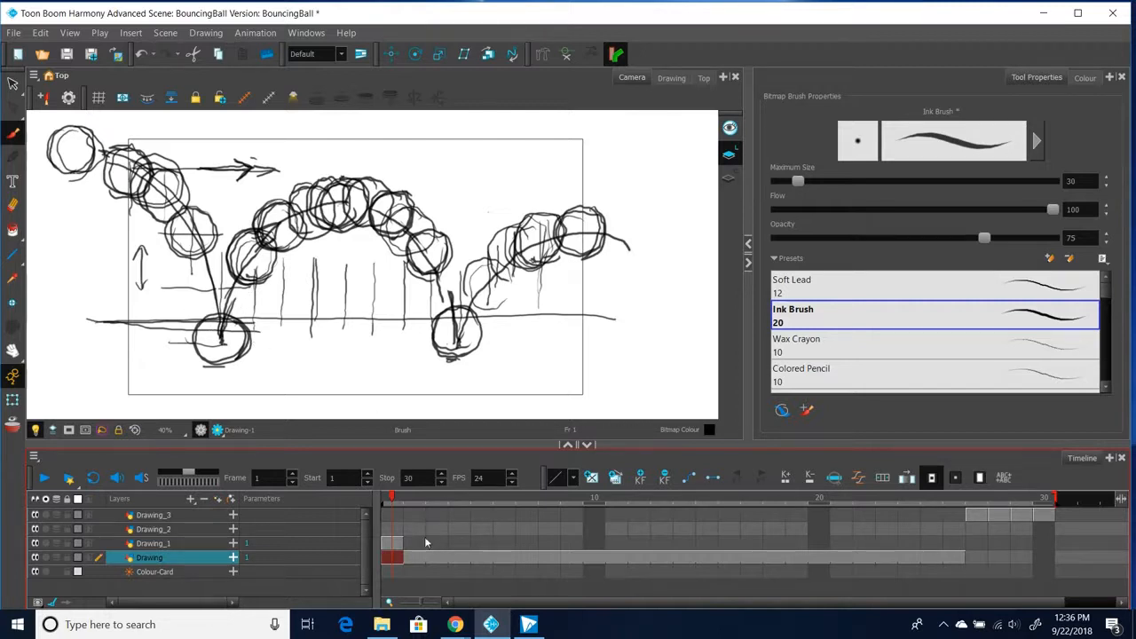
{"action": "left_click", "coordinate": [393, 544]}
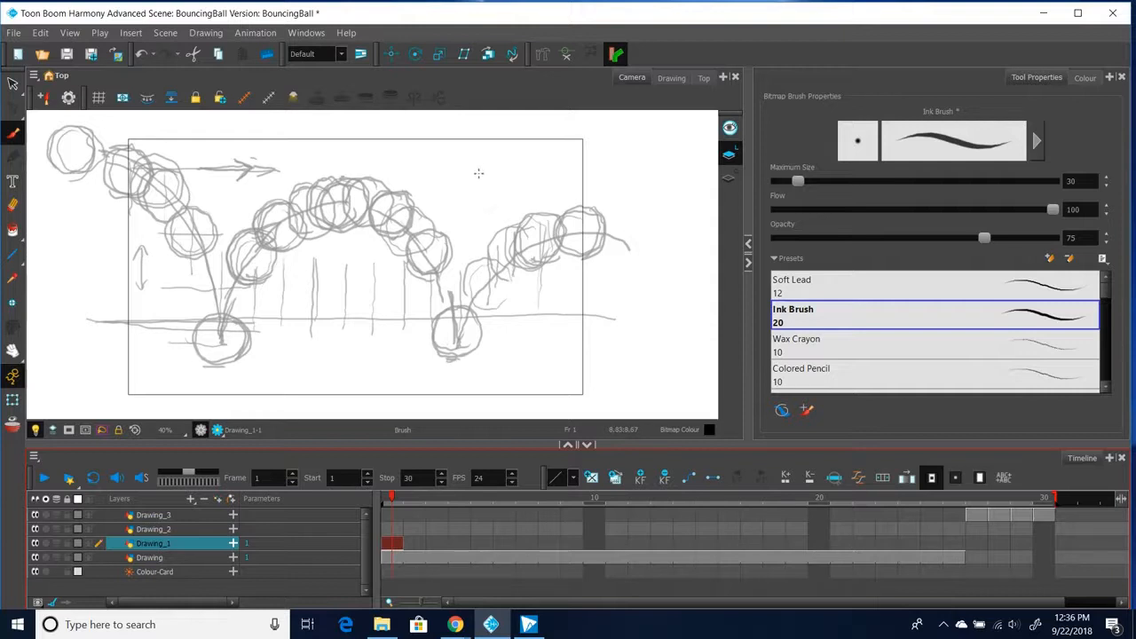
{"action": "left_click_drag", "start_coordinate": [485, 158], "coordinate": [483, 213]}
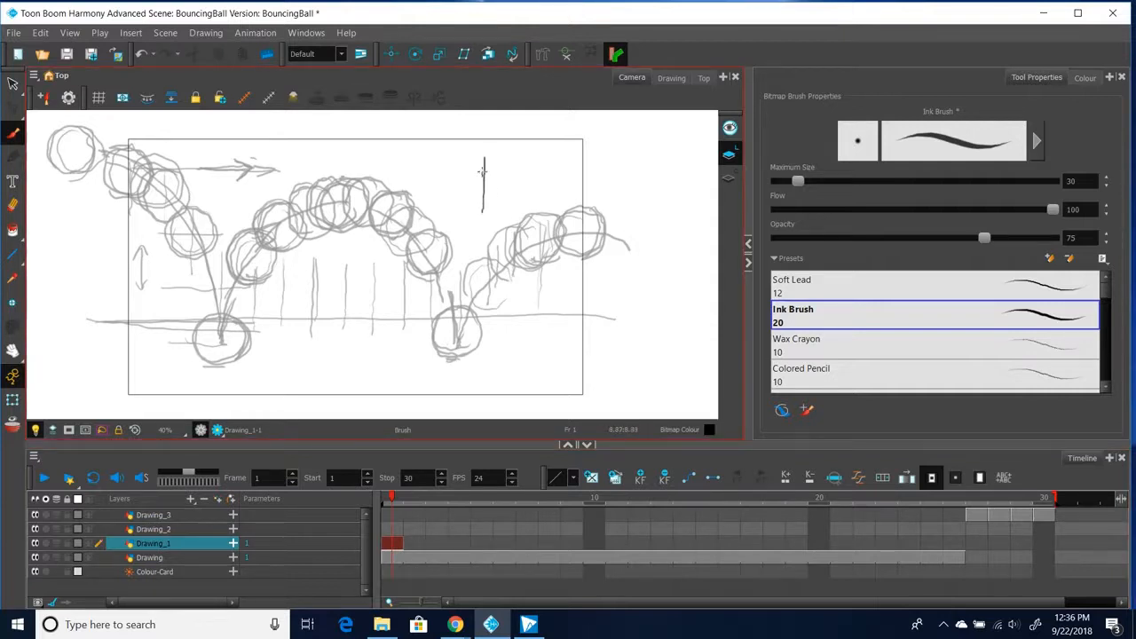
{"action": "mouse_move", "coordinate": [464, 169]}
{"action": "left_mouse_down"}
{"action": "mouse_move", "coordinate": [458, 192]}
{"action": "mouse_move", "coordinate": [470, 209]}
{"action": "mouse_move", "coordinate": [484, 177]}
{"action": "left_mouse_up"}
{"action": "left_click", "coordinate": [13, 204]}
{"action": "left_click_drag", "start_coordinate": [475, 171], "coordinate": [475, 213]}
- Draw a circle with the Ellipse tool above the first contact ball on Drawing_1 and erase it
{"action": "key", "text": "alt+b"}
{"action": "left_click", "coordinate": [14, 255]}
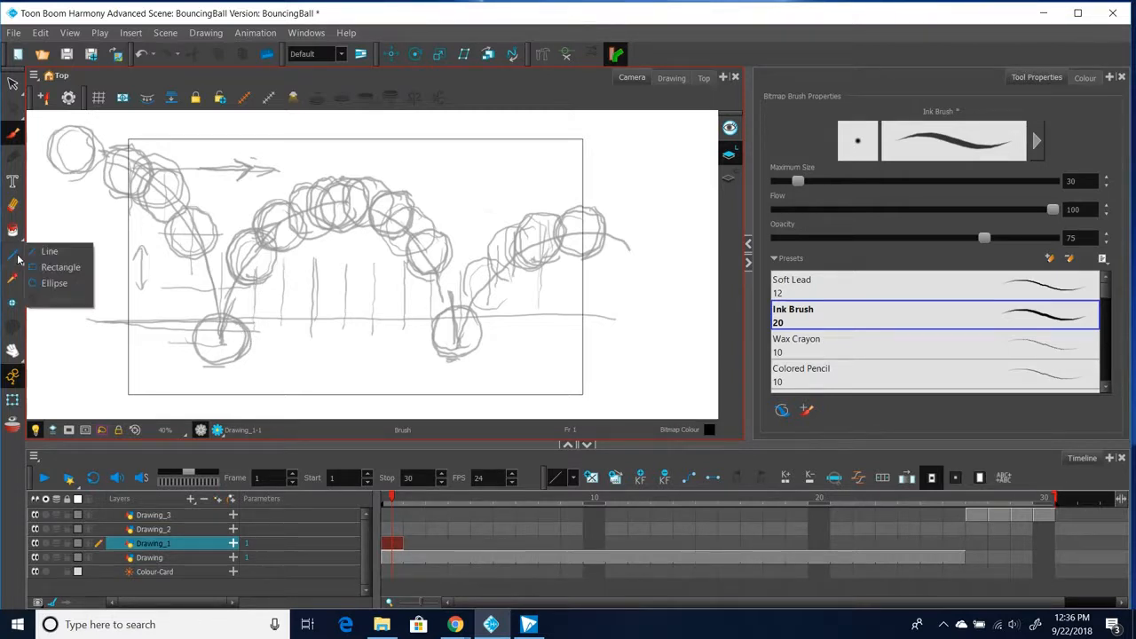
{"action": "left_click", "coordinate": [140, 264]}
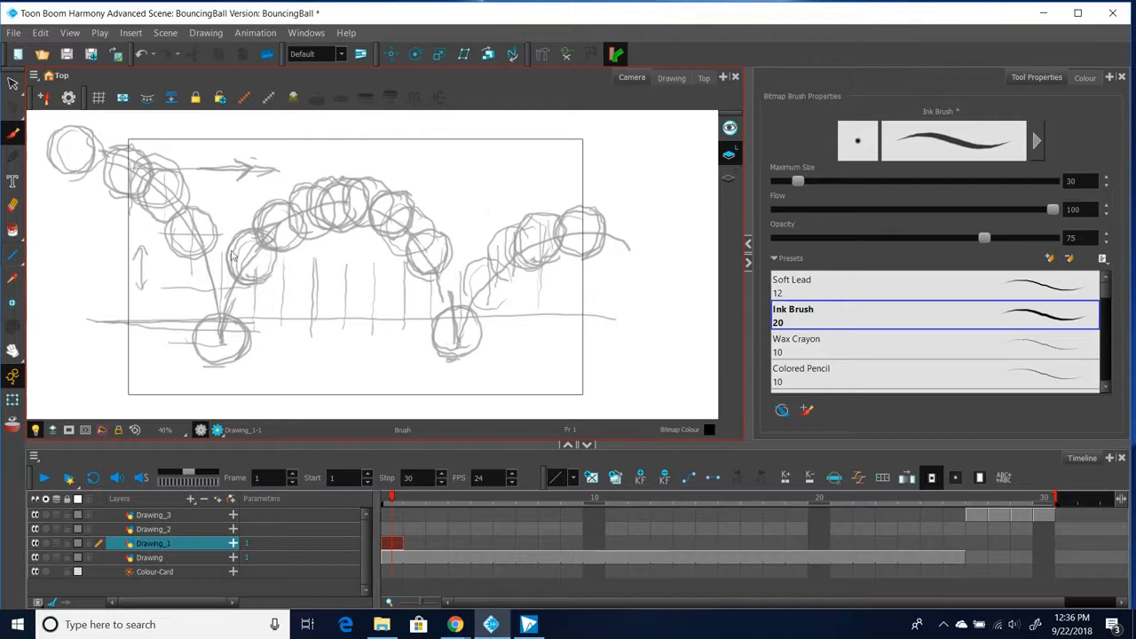
{"action": "key", "text": "alt+equal"}
{"action": "left_click_drag", "start_coordinate": [199, 231], "coordinate": [257, 285]}
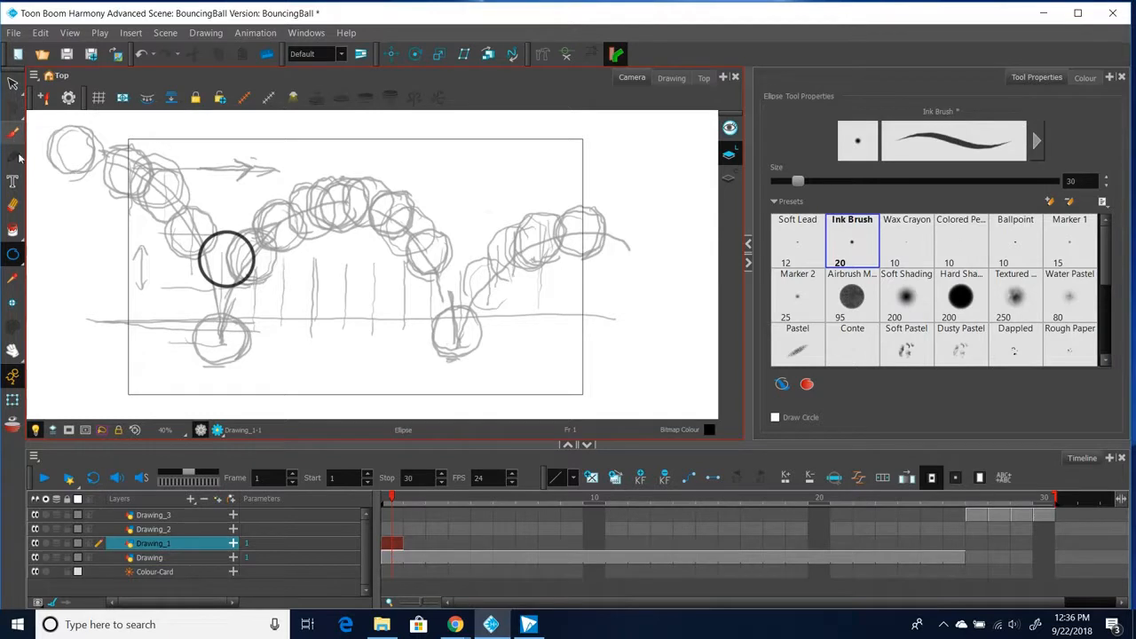
{"action": "left_click", "coordinate": [13, 204]}
{"action": "mouse_move", "coordinate": [232, 247]}
{"action": "left_mouse_down"}
{"action": "mouse_move", "coordinate": [206, 236]}
{"action": "mouse_move", "coordinate": [217, 271]}
{"action": "mouse_move", "coordinate": [244, 249]}
{"action": "mouse_move", "coordinate": [233, 255]}
{"action": "left_mouse_up"}
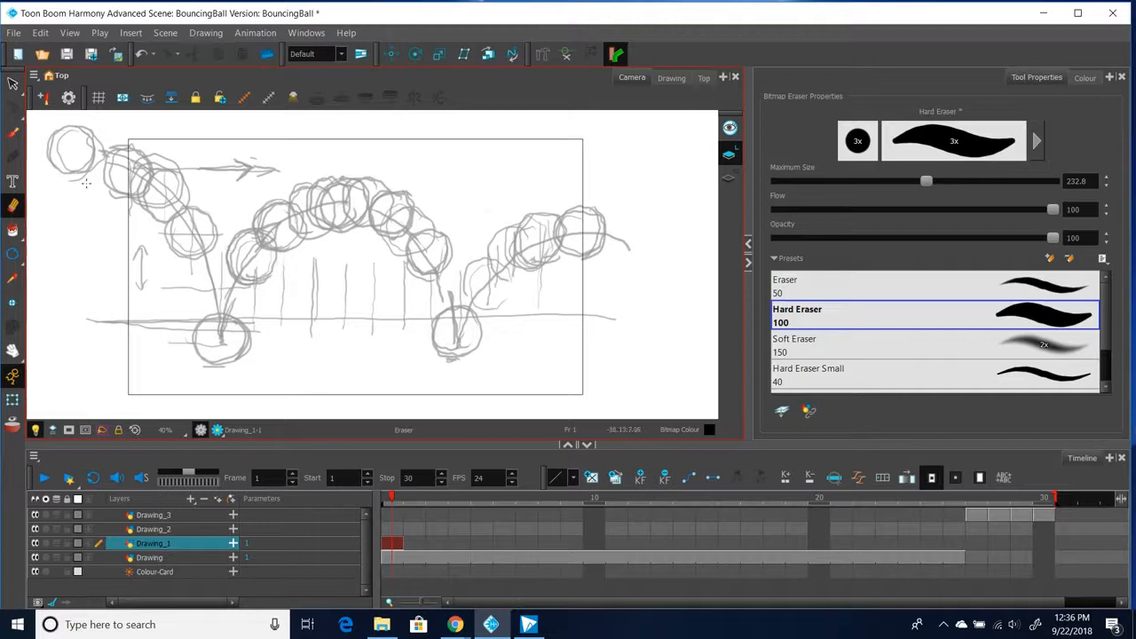
- Write "- volume" with the brush beside "timing" in the frame 30 notes
{"action": "left_click", "coordinate": [13, 133]}
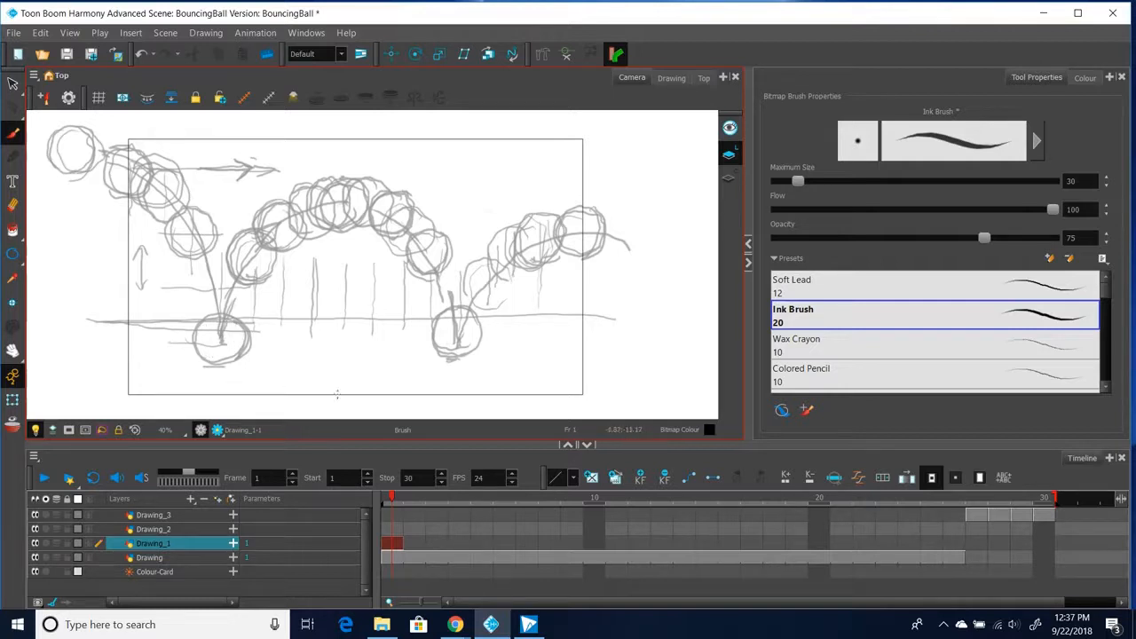
{"action": "left_click", "coordinate": [1044, 516]}
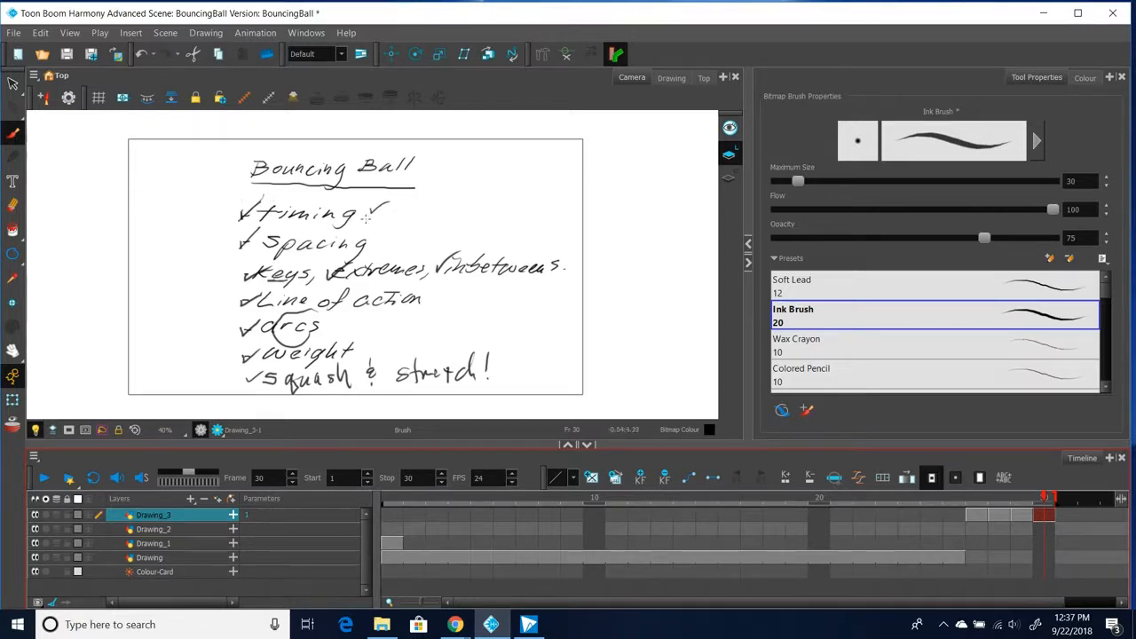
{"action": "left_click_drag", "start_coordinate": [433, 202], "coordinate": [540, 206]}
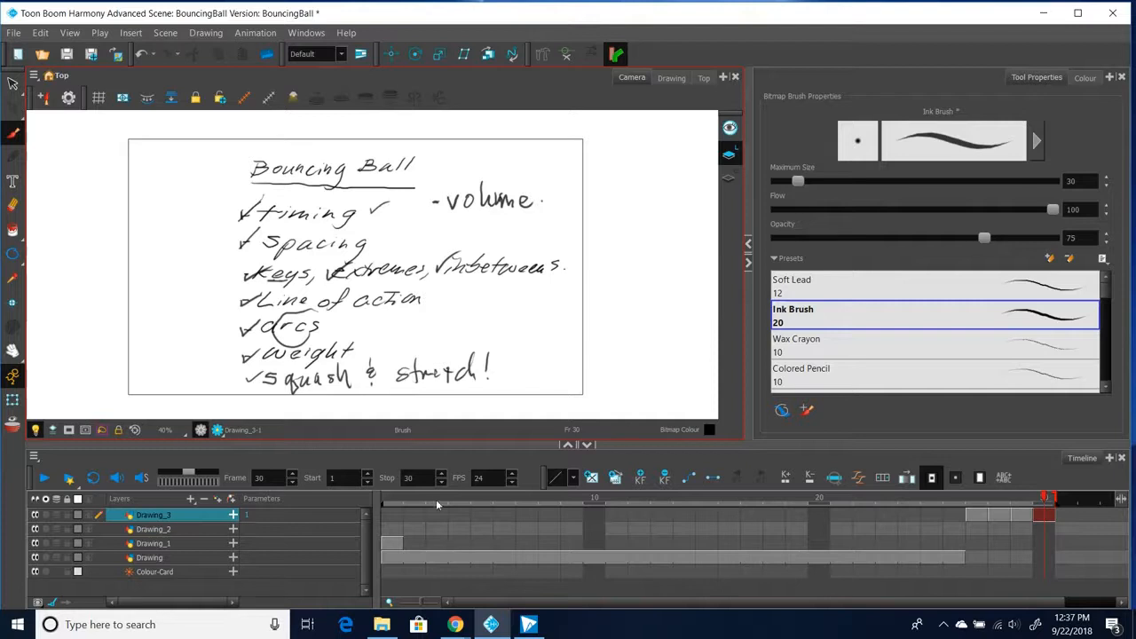
{"action": "mouse_move", "coordinate": [424, 200]}
{"action": "left_mouse_down"}
{"action": "mouse_move", "coordinate": [431, 209]}
{"action": "mouse_move", "coordinate": [456, 188]}
{"action": "left_mouse_up"}
- On frame 1 of the Drawing layer, add strokes on both sides of the falling path above the first contact ball
{"action": "left_click", "coordinate": [391, 556]}
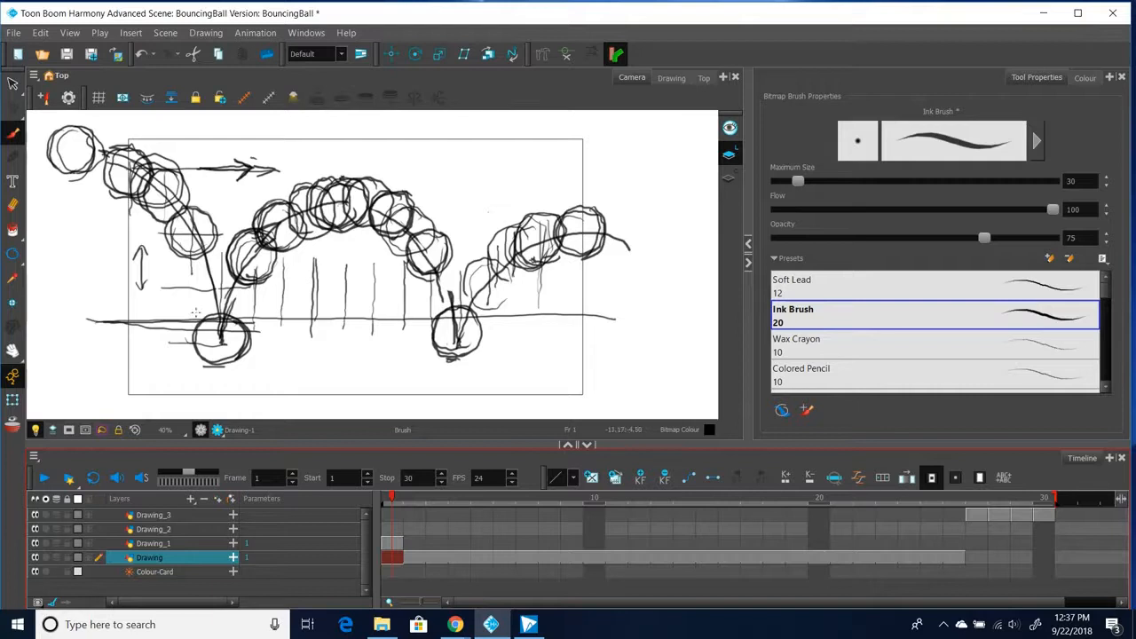
{"action": "left_click_drag", "start_coordinate": [171, 244], "coordinate": [195, 298]}
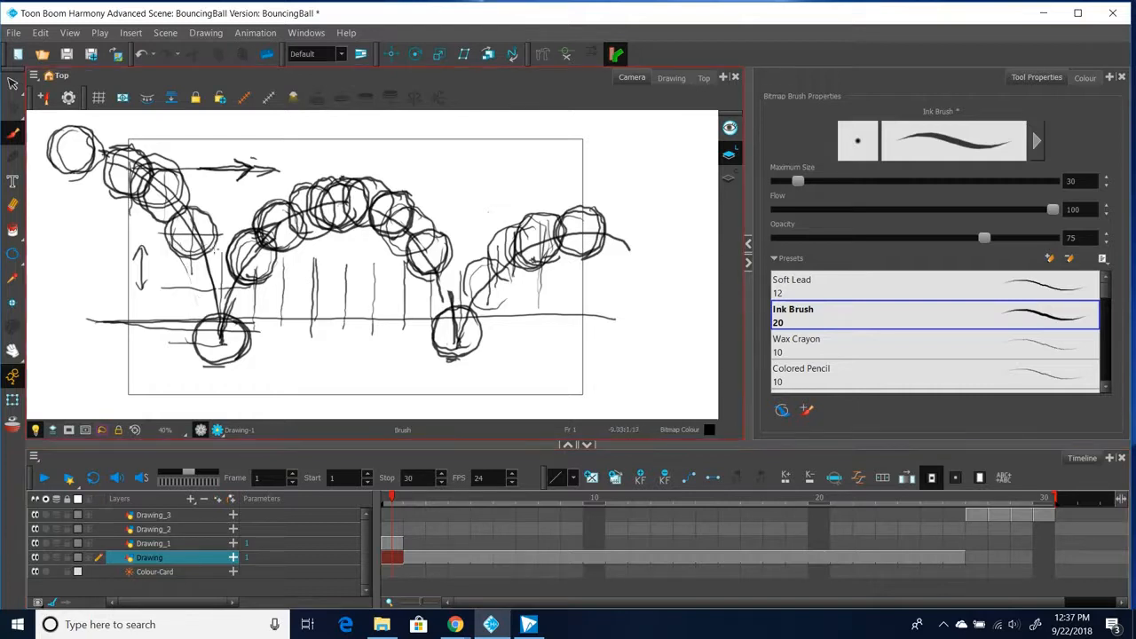
{"action": "left_click_drag", "start_coordinate": [213, 229], "coordinate": [239, 302]}
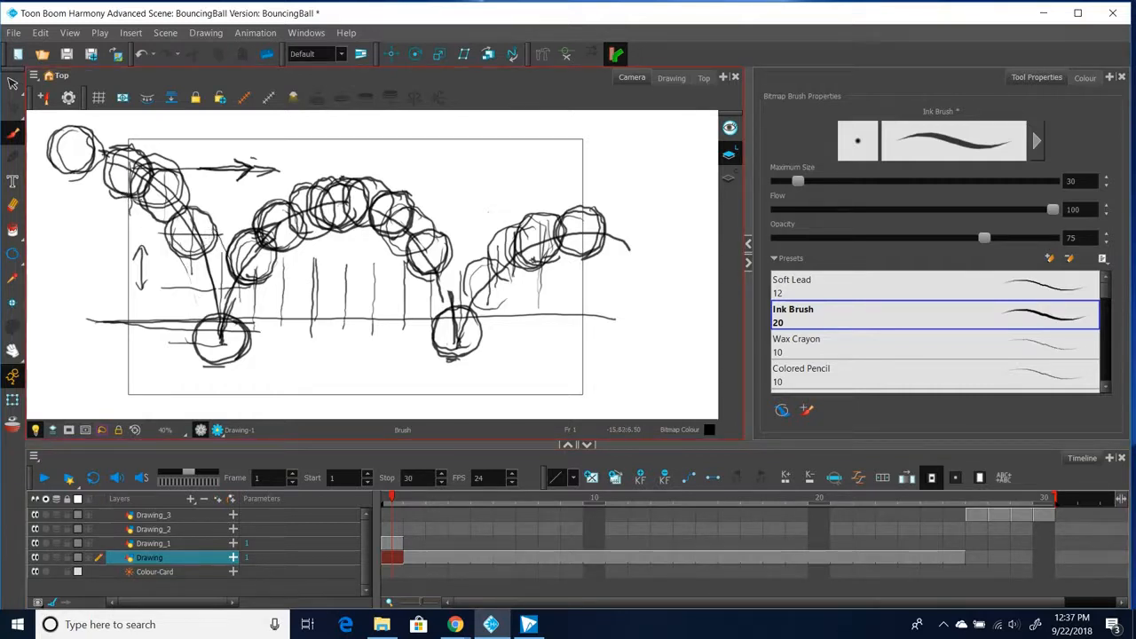
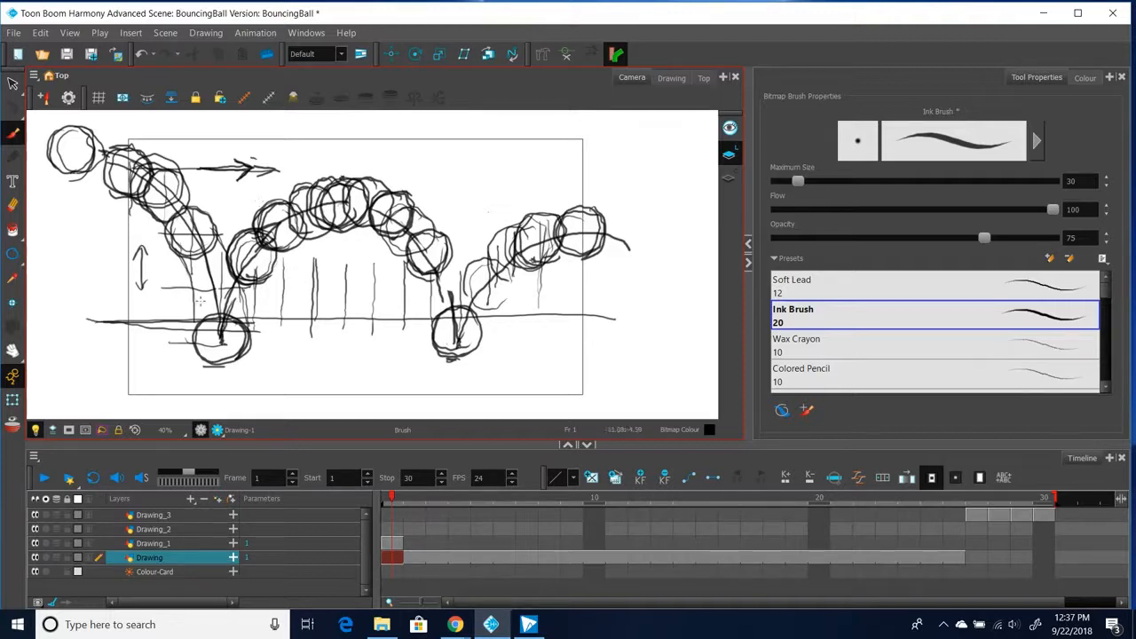
- Above the second bounce, sketch two overlapping circles outlined as one stretched shape, and draw a separate circle beside them
{"action": "mouse_move", "coordinate": [455, 168]}
{"action": "left_mouse_down"}
{"action": "mouse_move", "coordinate": [440, 177]}
{"action": "mouse_move", "coordinate": [497, 182]}
{"action": "mouse_move", "coordinate": [488, 203]}
{"action": "left_mouse_up"}
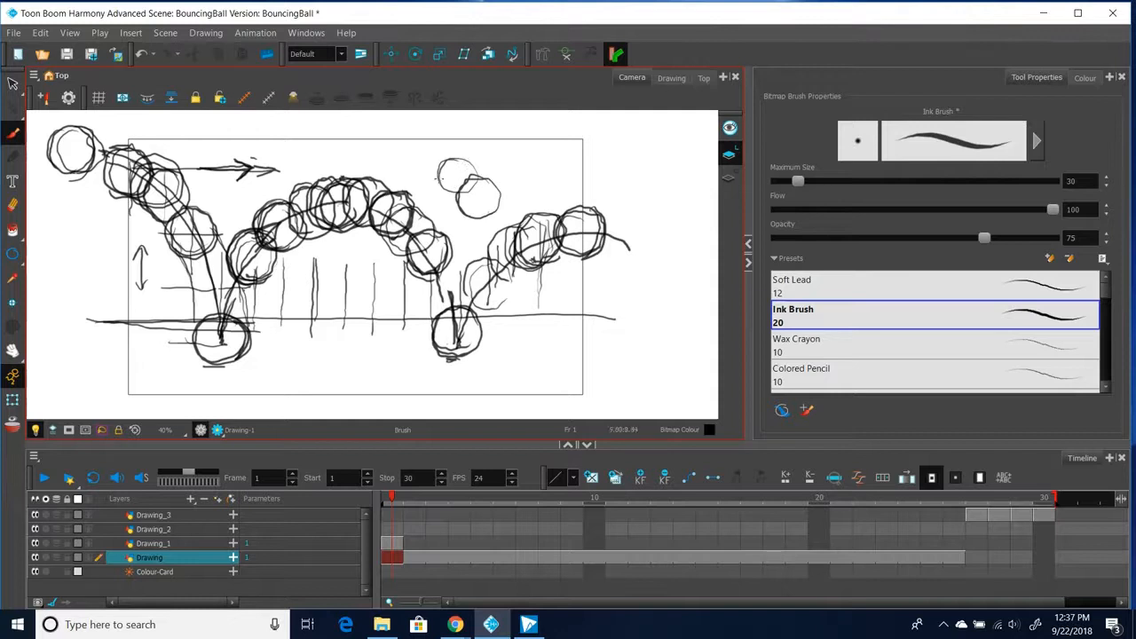
{"action": "mouse_move", "coordinate": [439, 148]}
{"action": "left_mouse_down"}
{"action": "mouse_move", "coordinate": [427, 178]}
{"action": "mouse_move", "coordinate": [460, 160]}
{"action": "mouse_move", "coordinate": [425, 173]}
{"action": "mouse_move", "coordinate": [463, 206]}
{"action": "left_mouse_up"}
{"action": "left_click_drag", "start_coordinate": [447, 152], "coordinate": [506, 191]}
{"action": "mouse_move", "coordinate": [539, 142]}
{"action": "left_mouse_down"}
{"action": "mouse_move", "coordinate": [509, 149]}
{"action": "mouse_move", "coordinate": [536, 176]}
{"action": "mouse_move", "coordinate": [551, 139]}
{"action": "mouse_move", "coordinate": [523, 130]}
{"action": "left_mouse_up"}
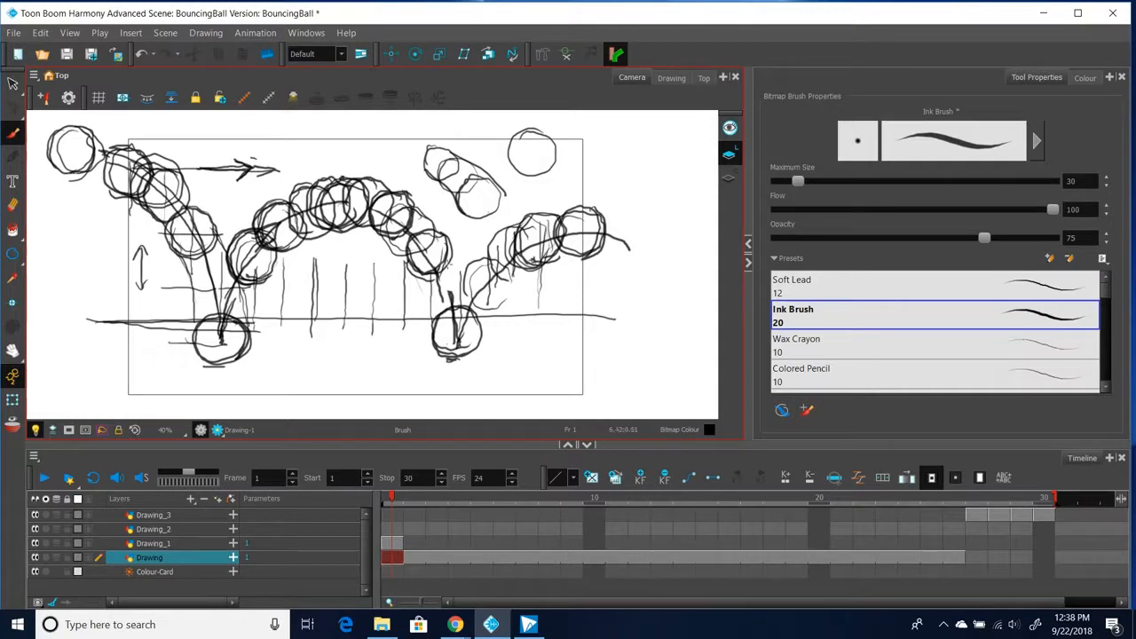
- Erase the stretched shape and the separate circle sketched above the second bounce on the Drawing layer
{"action": "mouse_move", "coordinate": [630, 134]}
{"action": "left_mouse_down"}
{"action": "mouse_move", "coordinate": [625, 180]}
{"action": "mouse_move", "coordinate": [654, 154]}
{"action": "mouse_move", "coordinate": [628, 133]}
{"action": "left_mouse_up"}
{"action": "left_click", "coordinate": [13, 205]}
{"action": "mouse_move", "coordinate": [434, 158]}
{"action": "left_mouse_down"}
{"action": "mouse_move", "coordinate": [452, 185]}
{"action": "mouse_move", "coordinate": [432, 166]}
{"action": "mouse_move", "coordinate": [432, 178]}
{"action": "mouse_move", "coordinate": [433, 153]}
{"action": "mouse_move", "coordinate": [460, 159]}
{"action": "mouse_move", "coordinate": [451, 187]}
{"action": "mouse_move", "coordinate": [467, 209]}
{"action": "mouse_move", "coordinate": [497, 186]}
{"action": "mouse_move", "coordinate": [478, 216]}
{"action": "mouse_move", "coordinate": [523, 133]}
{"action": "mouse_move", "coordinate": [537, 138]}
{"action": "mouse_move", "coordinate": [523, 177]}
{"action": "left_mouse_up"}
{"action": "mouse_move", "coordinate": [646, 139]}
{"action": "left_mouse_down"}
{"action": "mouse_move", "coordinate": [622, 169]}
{"action": "mouse_move", "coordinate": [648, 155]}
{"action": "left_mouse_up"}
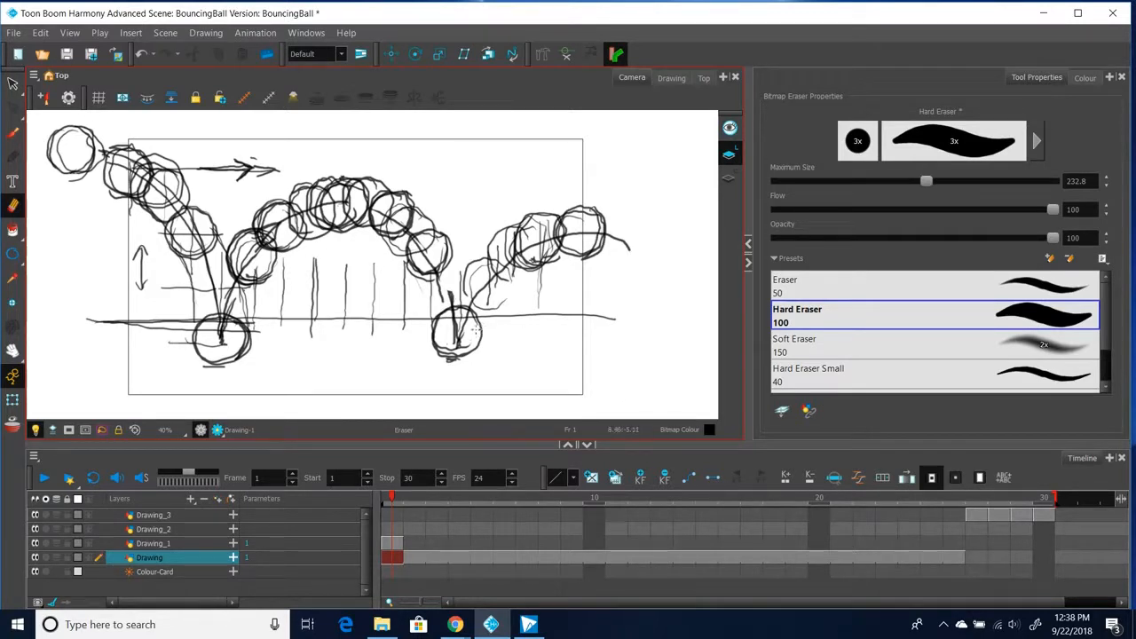
- On frame 1 of Drawing_1, brush a slightly stretched ball over the last falling ball before the first contact
{"action": "left_click", "coordinate": [12, 133]}
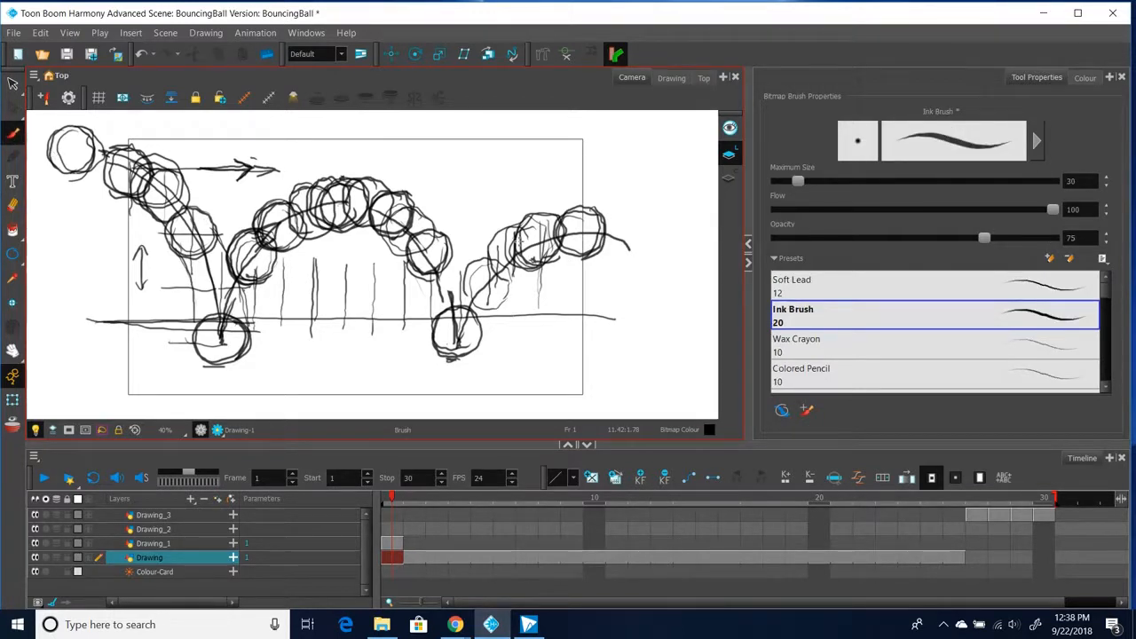
{"action": "left_click", "coordinate": [393, 545]}
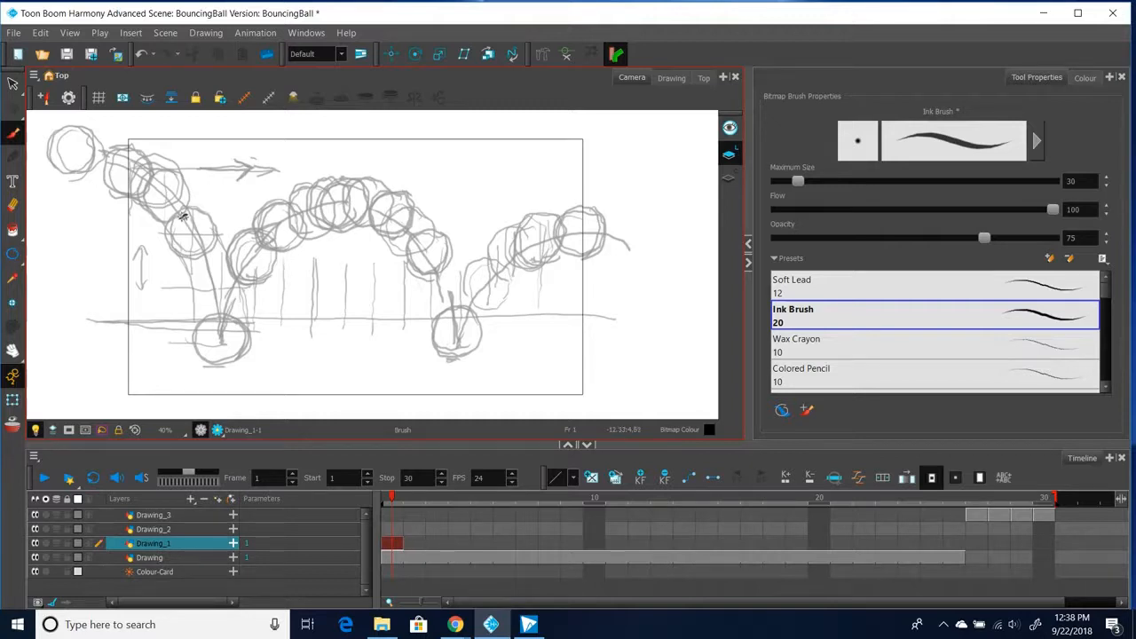
{"action": "mouse_move", "coordinate": [177, 221]}
{"action": "left_mouse_down"}
{"action": "mouse_move", "coordinate": [171, 240]}
{"action": "mouse_move", "coordinate": [201, 263]}
{"action": "left_mouse_up"}
{"action": "mouse_move", "coordinate": [201, 217]}
{"action": "left_mouse_down"}
{"action": "mouse_move", "coordinate": [219, 259]}
{"action": "mouse_move", "coordinate": [205, 270]}
{"action": "left_mouse_up"}
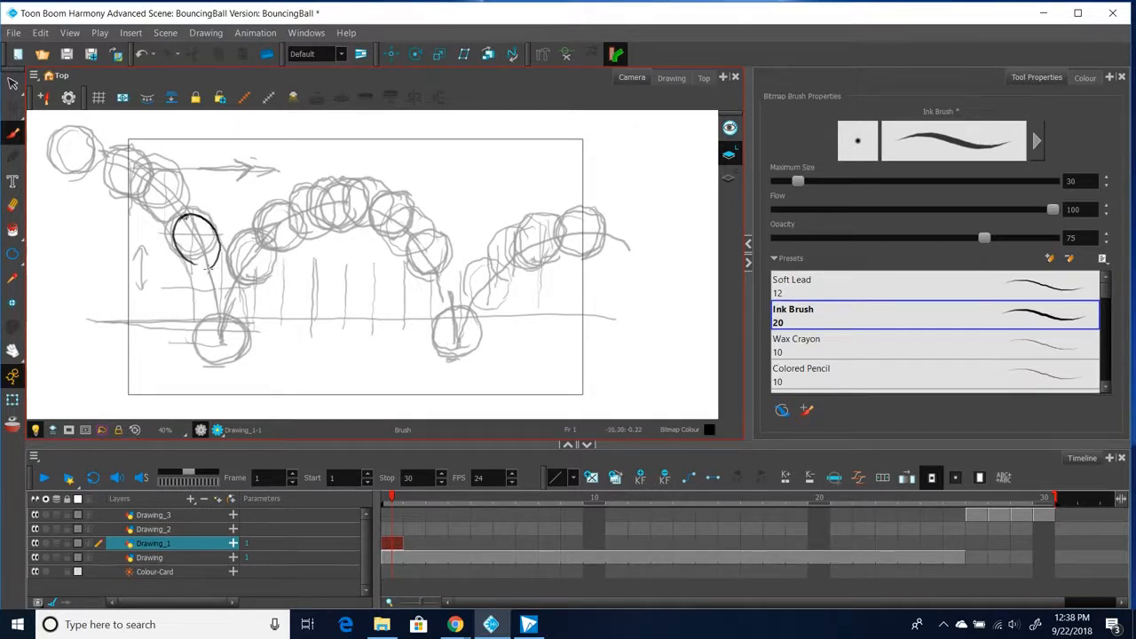
{"action": "mouse_move", "coordinate": [175, 235]}
{"action": "left_mouse_down"}
{"action": "mouse_move", "coordinate": [185, 261]}
{"action": "mouse_move", "coordinate": [208, 271]}
{"action": "mouse_move", "coordinate": [218, 259]}
{"action": "mouse_move", "coordinate": [190, 270]}
{"action": "mouse_move", "coordinate": [181, 221]}
{"action": "mouse_move", "coordinate": [209, 231]}
{"action": "left_mouse_up"}
- Try a stretched ball just above the first contact point on Drawing_1 and erase it
{"action": "mouse_move", "coordinate": [220, 284]}
{"action": "left_mouse_down"}
{"action": "mouse_move", "coordinate": [201, 297]}
{"action": "mouse_move", "coordinate": [222, 337]}
{"action": "left_mouse_up"}
{"action": "mouse_move", "coordinate": [213, 296]}
{"action": "left_mouse_down"}
{"action": "mouse_move", "coordinate": [207, 338]}
{"action": "mouse_move", "coordinate": [207, 302]}
{"action": "left_mouse_up"}
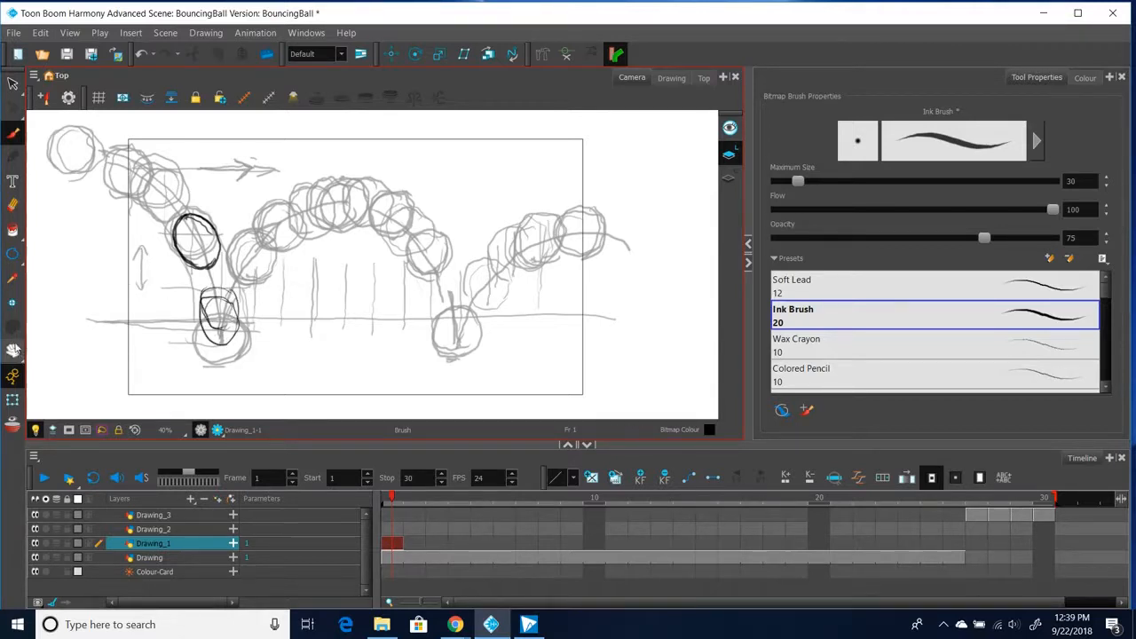
{"action": "left_click", "coordinate": [12, 204]}
{"action": "mouse_move", "coordinate": [234, 346]}
{"action": "left_mouse_down"}
{"action": "mouse_move", "coordinate": [241, 338]}
{"action": "mouse_move", "coordinate": [193, 297]}
{"action": "left_mouse_up"}
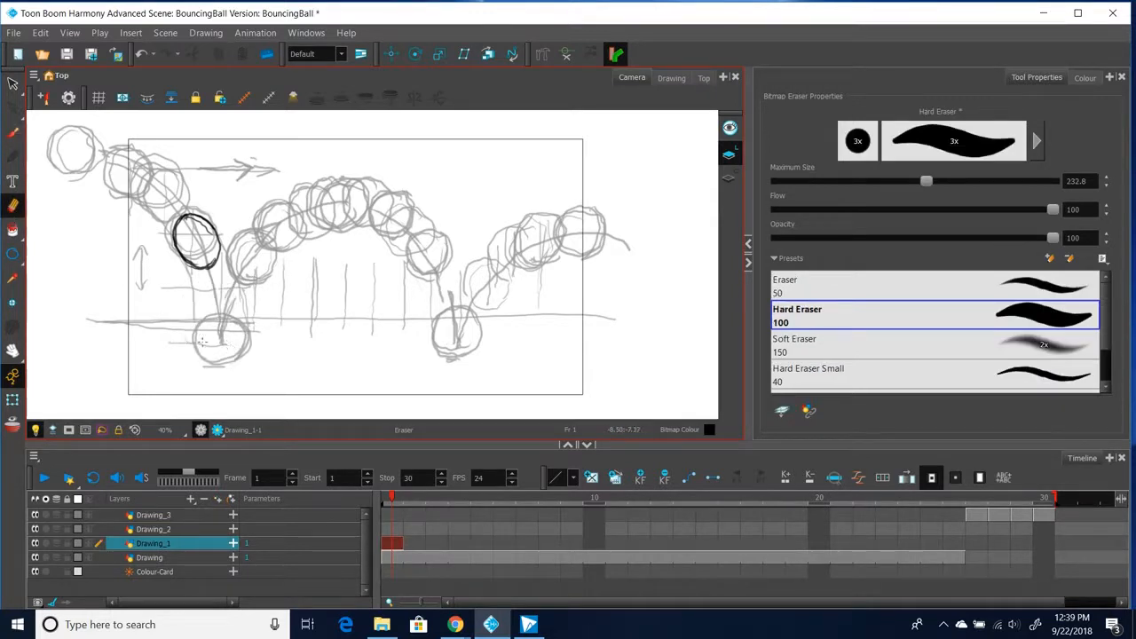
- Brush a wide, squashed ball over the first contact ball on frame 1 of Drawing_1
{"action": "left_click", "coordinate": [12, 133]}
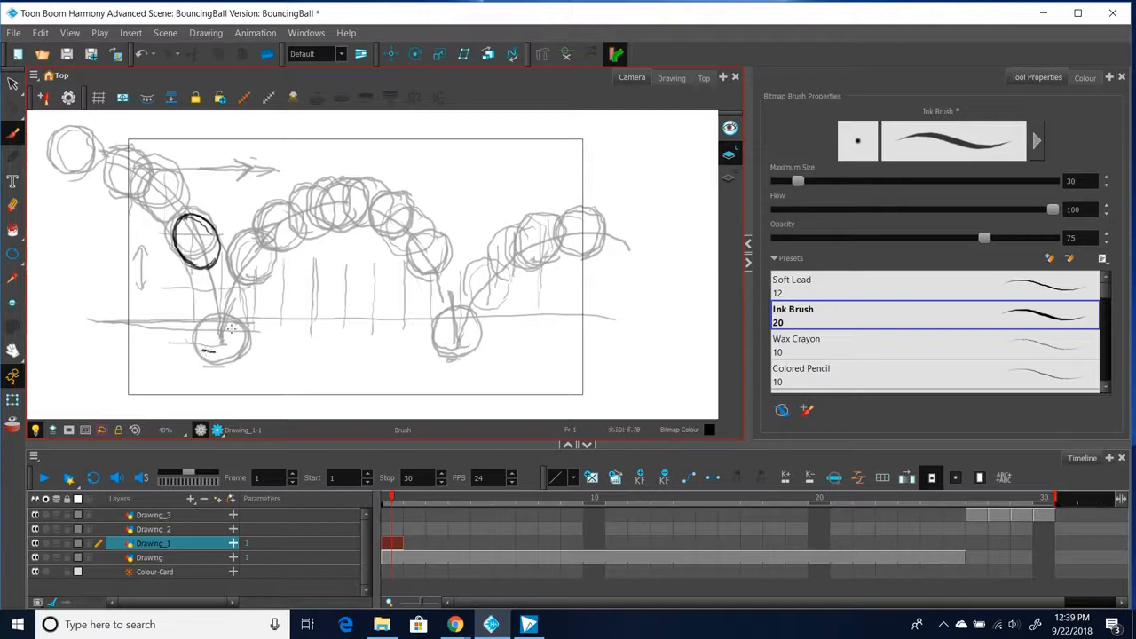
{"action": "mouse_move", "coordinate": [228, 323]}
{"action": "left_mouse_down"}
{"action": "mouse_move", "coordinate": [233, 313]}
{"action": "mouse_move", "coordinate": [215, 315]}
{"action": "mouse_move", "coordinate": [189, 340]}
{"action": "mouse_move", "coordinate": [222, 356]}
{"action": "left_mouse_up"}
{"action": "mouse_move", "coordinate": [213, 318]}
{"action": "left_mouse_down"}
{"action": "mouse_move", "coordinate": [250, 328]}
{"action": "mouse_move", "coordinate": [250, 344]}
{"action": "left_mouse_up"}
{"action": "left_click_drag", "start_coordinate": [195, 323], "coordinate": [189, 353]}
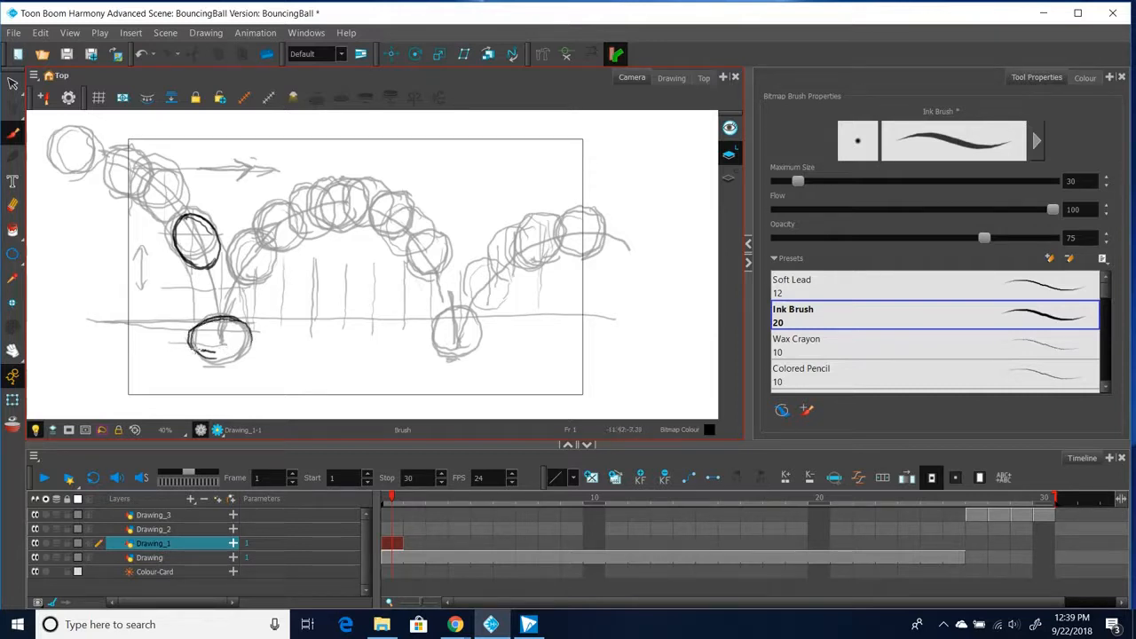
{"action": "mouse_move", "coordinate": [226, 317]}
{"action": "left_mouse_down"}
{"action": "mouse_move", "coordinate": [195, 331]}
{"action": "mouse_move", "coordinate": [188, 352]}
{"action": "mouse_move", "coordinate": [229, 357]}
{"action": "left_mouse_up"}
{"action": "mouse_move", "coordinate": [224, 318]}
{"action": "left_mouse_down"}
{"action": "mouse_move", "coordinate": [250, 344]}
{"action": "mouse_move", "coordinate": [228, 356]}
{"action": "mouse_move", "coordinate": [249, 346]}
{"action": "mouse_move", "coordinate": [228, 318]}
{"action": "mouse_move", "coordinate": [190, 343]}
{"action": "mouse_move", "coordinate": [213, 358]}
{"action": "mouse_move", "coordinate": [251, 355]}
{"action": "left_mouse_up"}
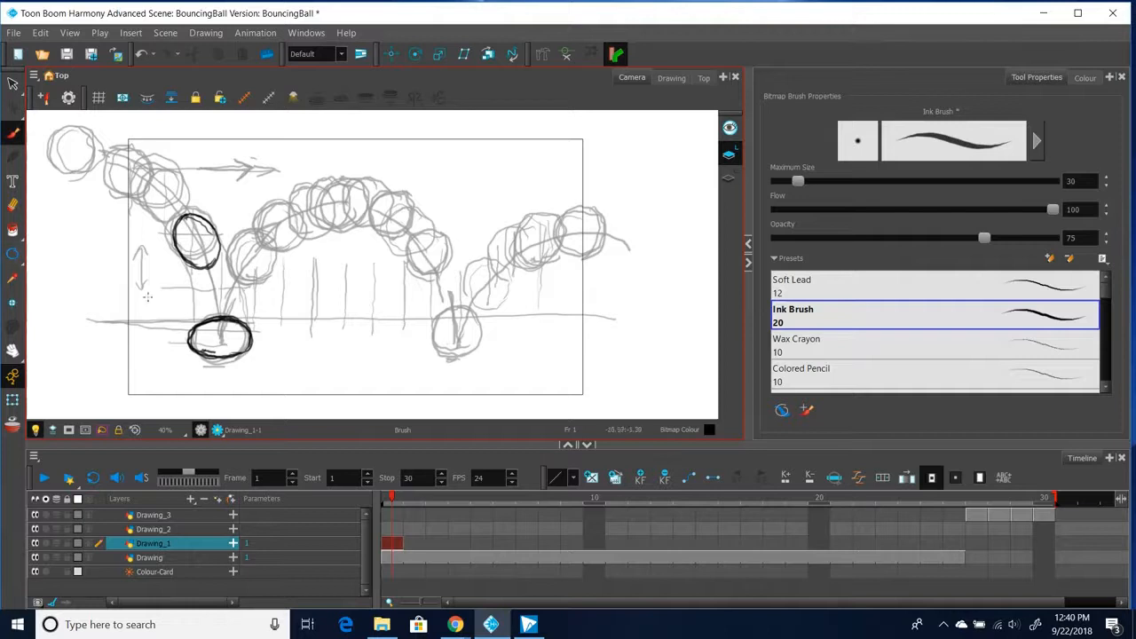
- Select the squashed ball with the Cutter tool and paste a copy into frame 2 of Drawing_1
{"action": "left_click", "coordinate": [14, 83]}
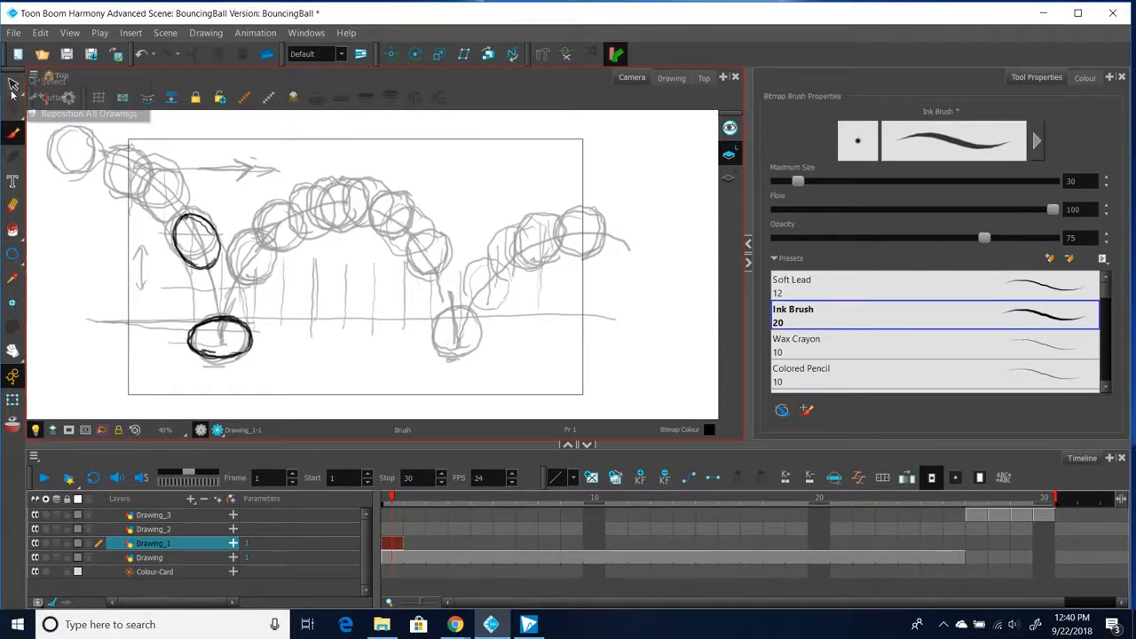
{"action": "left_click", "coordinate": [52, 97]}
{"action": "mouse_move", "coordinate": [266, 302]}
{"action": "left_mouse_down"}
{"action": "mouse_move", "coordinate": [211, 298]}
{"action": "mouse_move", "coordinate": [173, 339]}
{"action": "mouse_move", "coordinate": [253, 367]}
{"action": "mouse_move", "coordinate": [265, 302]}
{"action": "left_mouse_up"}
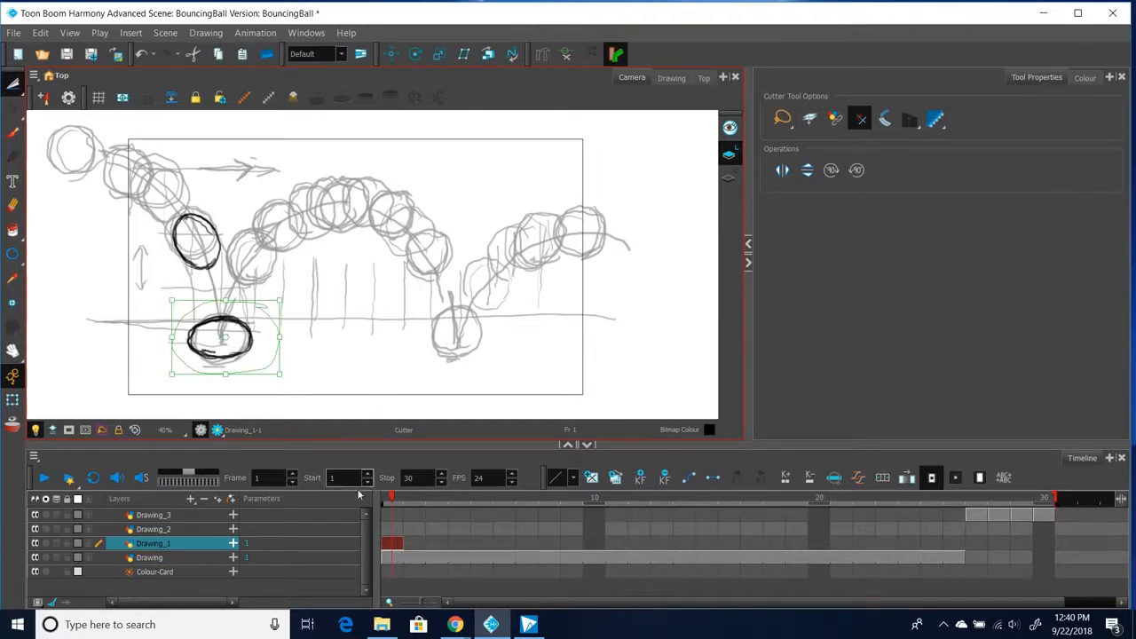
{"action": "left_click", "coordinate": [411, 547]}
{"action": "key", "text": "ctrl+v"}
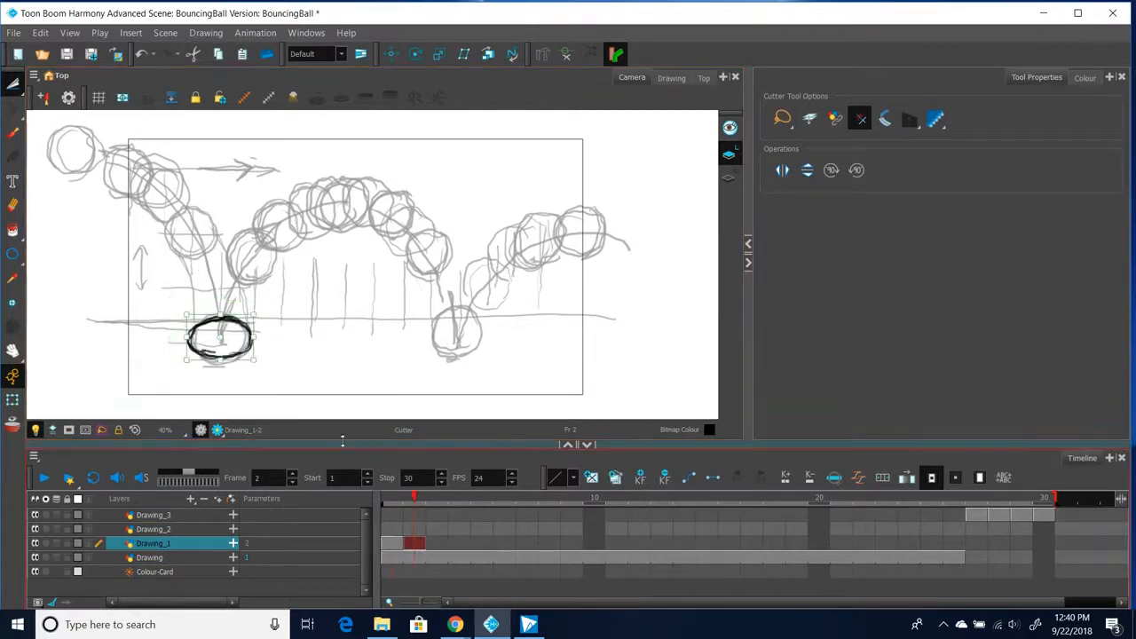
- Erase the squashed ball from frame 1 of Drawing_1 and compare frames 1 and 2
{"action": "left_click", "coordinate": [393, 542]}
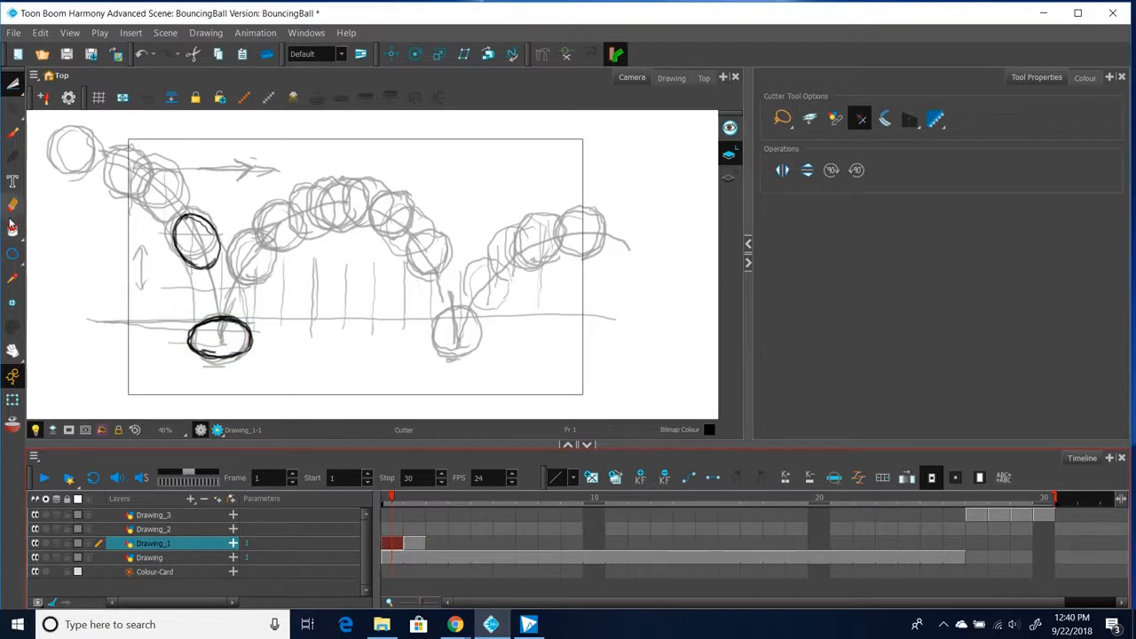
{"action": "key", "text": "alt+e"}
{"action": "mouse_move", "coordinate": [241, 312]}
{"action": "left_mouse_down"}
{"action": "mouse_move", "coordinate": [197, 329]}
{"action": "mouse_move", "coordinate": [193, 346]}
{"action": "mouse_move", "coordinate": [257, 335]}
{"action": "left_mouse_up"}
{"action": "left_click", "coordinate": [413, 546]}
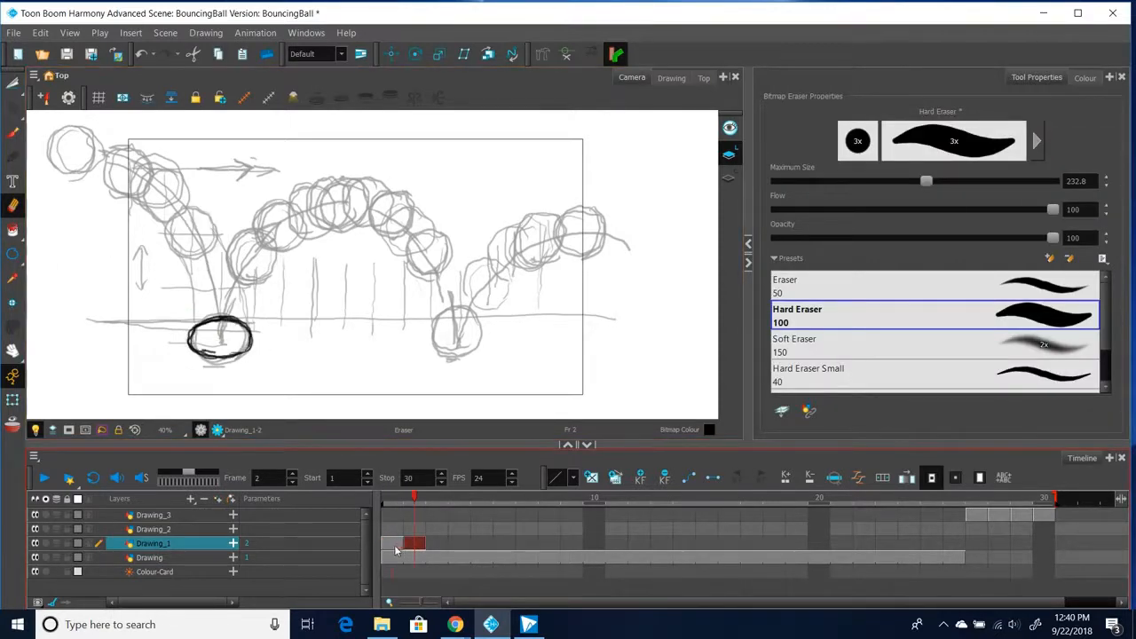
{"action": "left_click", "coordinate": [398, 543]}
{"action": "left_click", "coordinate": [415, 544]}
- Turn on onion skin for Drawing_1 and check frames 1 and 2 before going to the empty frame 3
{"action": "left_click", "coordinate": [437, 544]}
{"action": "left_click", "coordinate": [12, 134]}
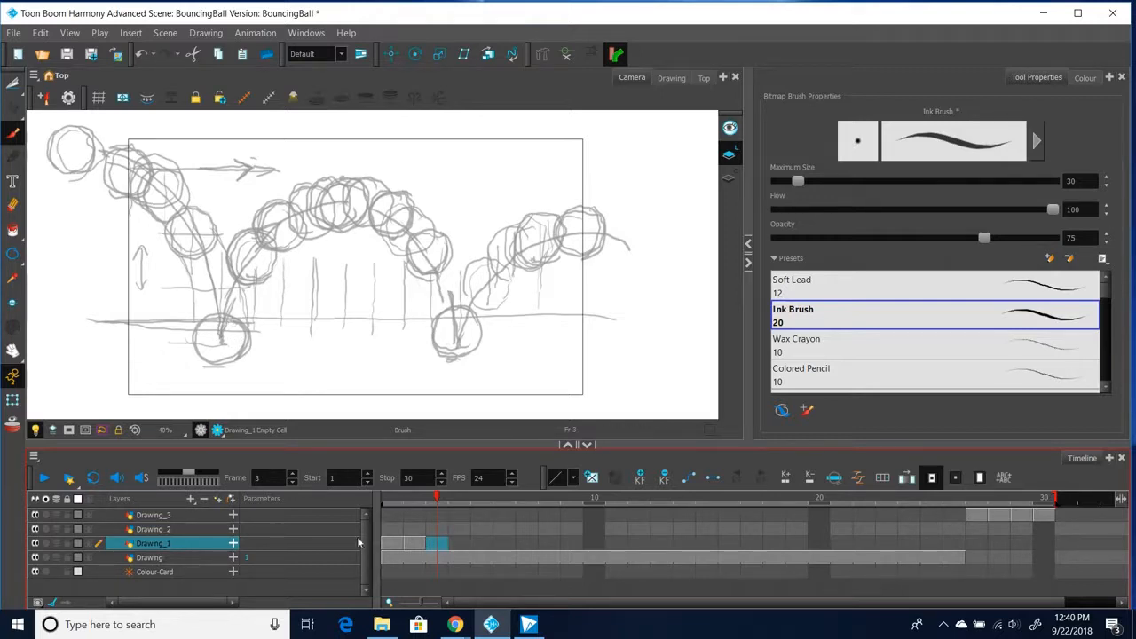
{"action": "left_click", "coordinate": [56, 544]}
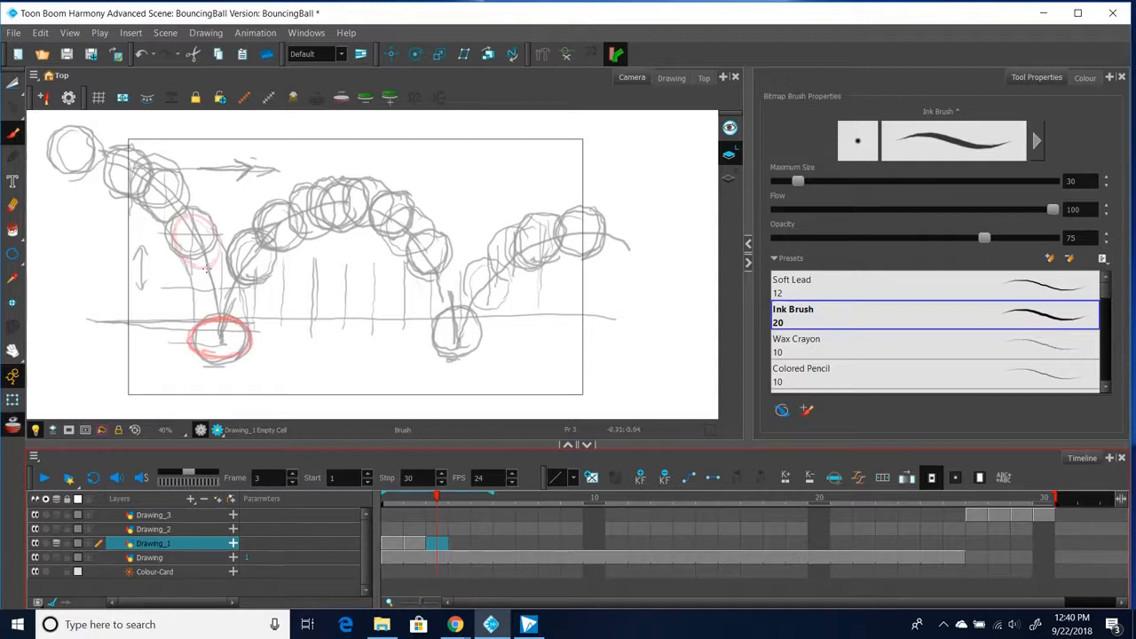
{"action": "left_click", "coordinate": [395, 542]}
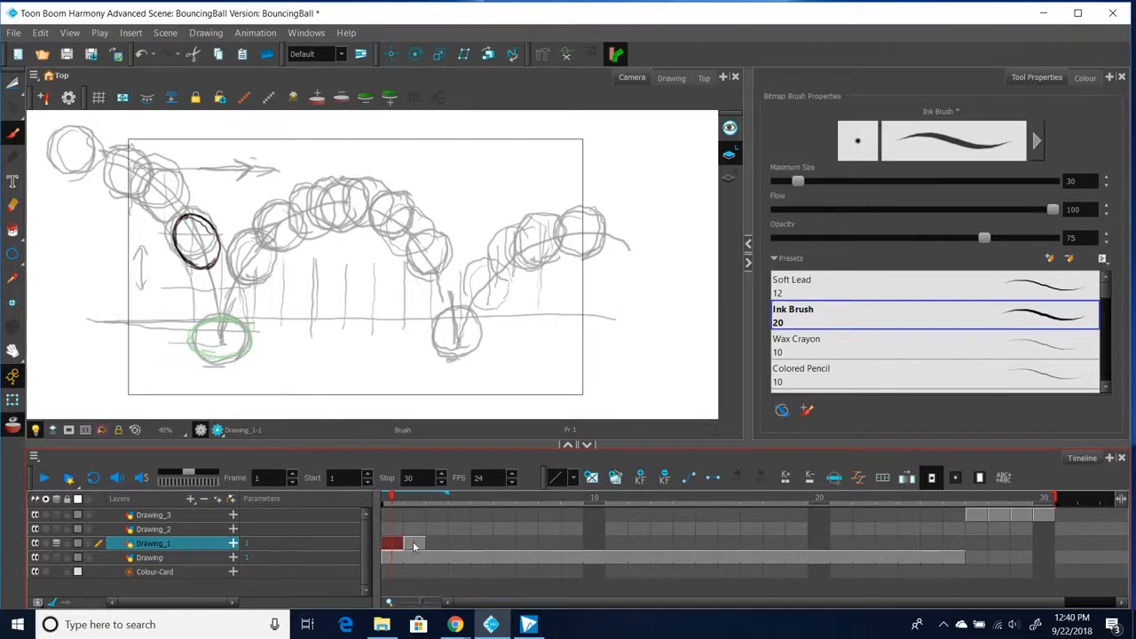
{"action": "left_click", "coordinate": [412, 541]}
{"action": "left_click", "coordinate": [437, 542]}
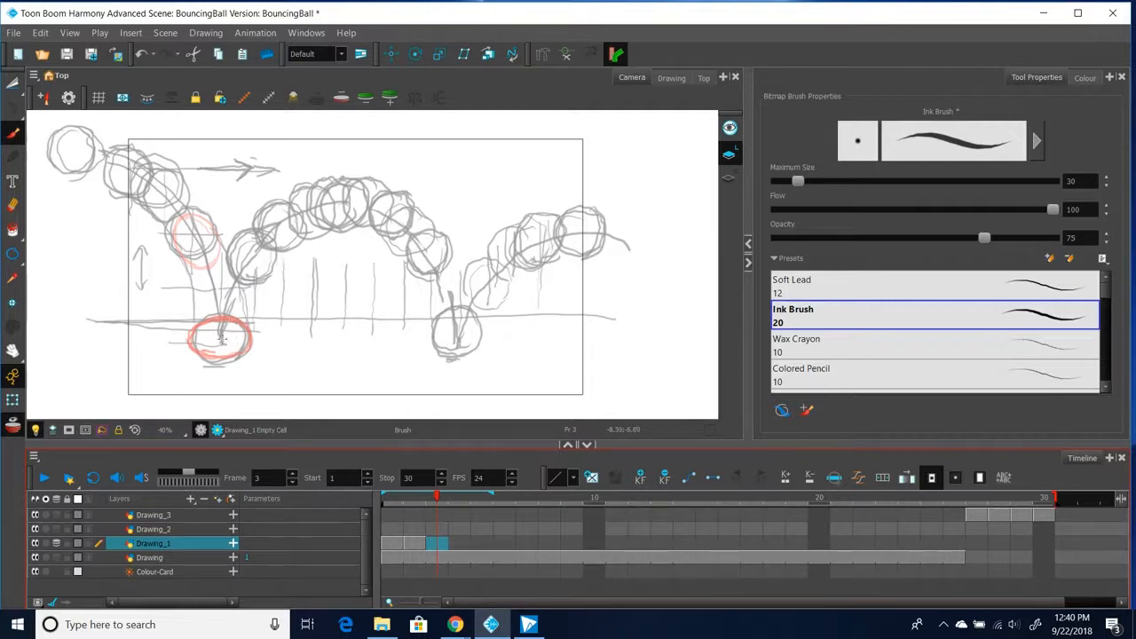
- On frame 3 of Drawing_1, brush an upright stretched ball rising from the first contact point
{"action": "left_click", "coordinate": [237, 297]}
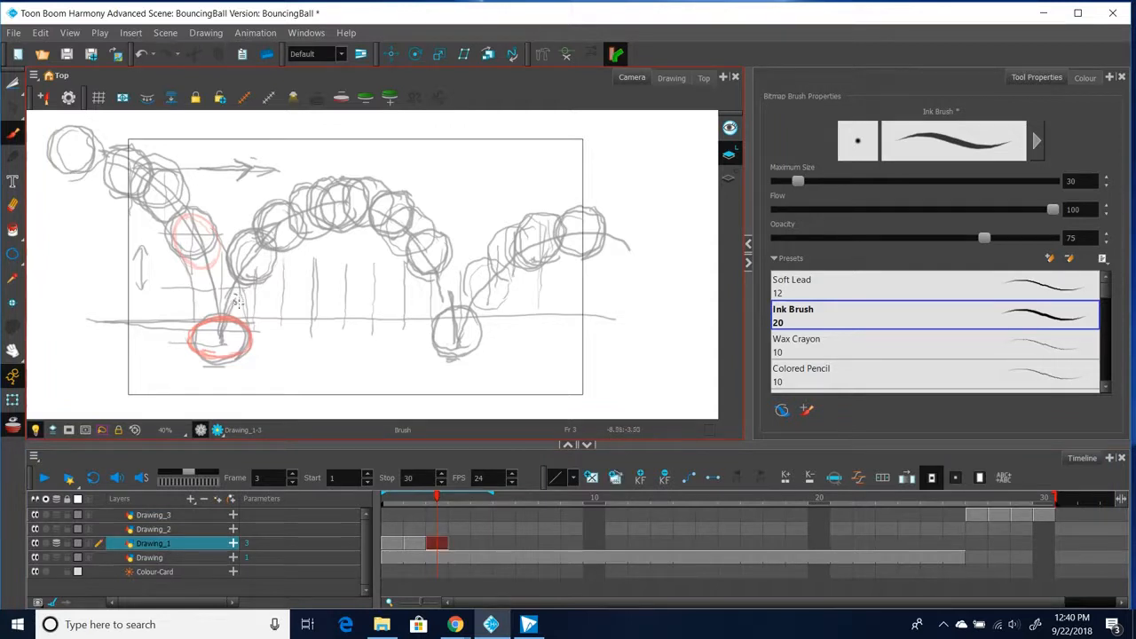
{"action": "mouse_move", "coordinate": [219, 297]}
{"action": "left_mouse_down"}
{"action": "mouse_move", "coordinate": [207, 316]}
{"action": "mouse_move", "coordinate": [229, 296]}
{"action": "mouse_move", "coordinate": [209, 334]}
{"action": "left_mouse_up"}
{"action": "mouse_move", "coordinate": [234, 296]}
{"action": "left_mouse_down"}
{"action": "mouse_move", "coordinate": [205, 315]}
{"action": "mouse_move", "coordinate": [203, 336]}
{"action": "mouse_move", "coordinate": [215, 352]}
{"action": "mouse_move", "coordinate": [229, 348]}
{"action": "left_mouse_up"}
{"action": "mouse_move", "coordinate": [236, 296]}
{"action": "left_mouse_down"}
{"action": "mouse_move", "coordinate": [246, 342]}
{"action": "mouse_move", "coordinate": [220, 356]}
{"action": "left_mouse_up"}
{"action": "mouse_move", "coordinate": [234, 296]}
{"action": "left_mouse_down"}
{"action": "mouse_move", "coordinate": [209, 311]}
{"action": "mouse_move", "coordinate": [203, 336]}
{"action": "mouse_move", "coordinate": [216, 355]}
{"action": "mouse_move", "coordinate": [236, 344]}
{"action": "mouse_move", "coordinate": [240, 298]}
{"action": "mouse_move", "coordinate": [247, 337]}
{"action": "left_mouse_up"}
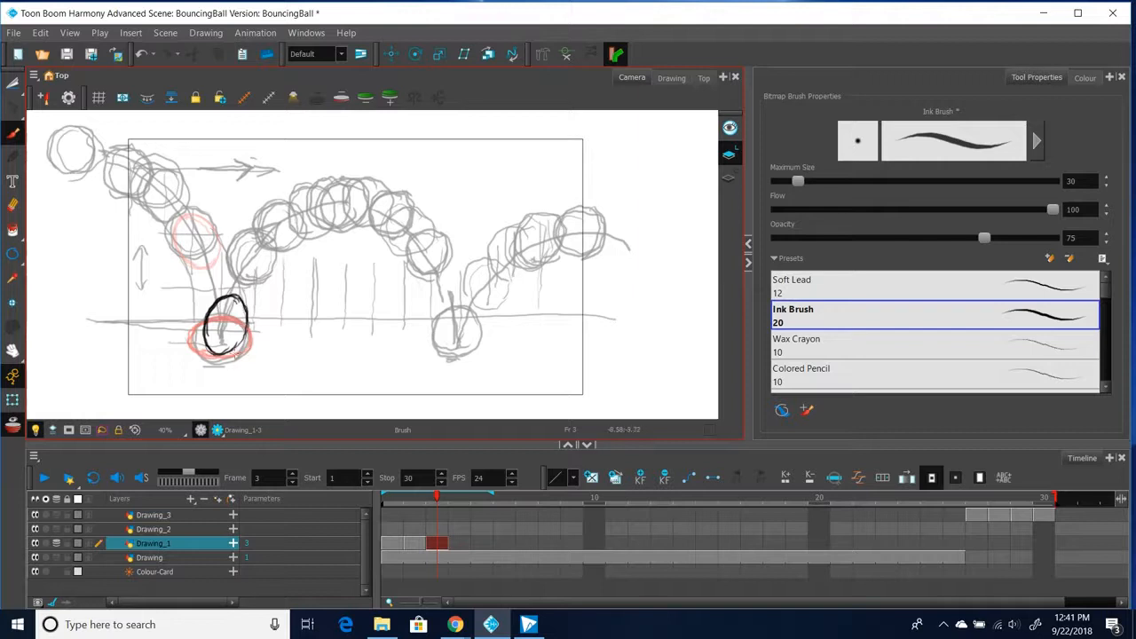
- On frame 4 of Drawing_1, brush a tilted, stretched ball over the first rising ball and extend the onion skin back to frame 1
{"action": "left_click", "coordinate": [455, 541]}
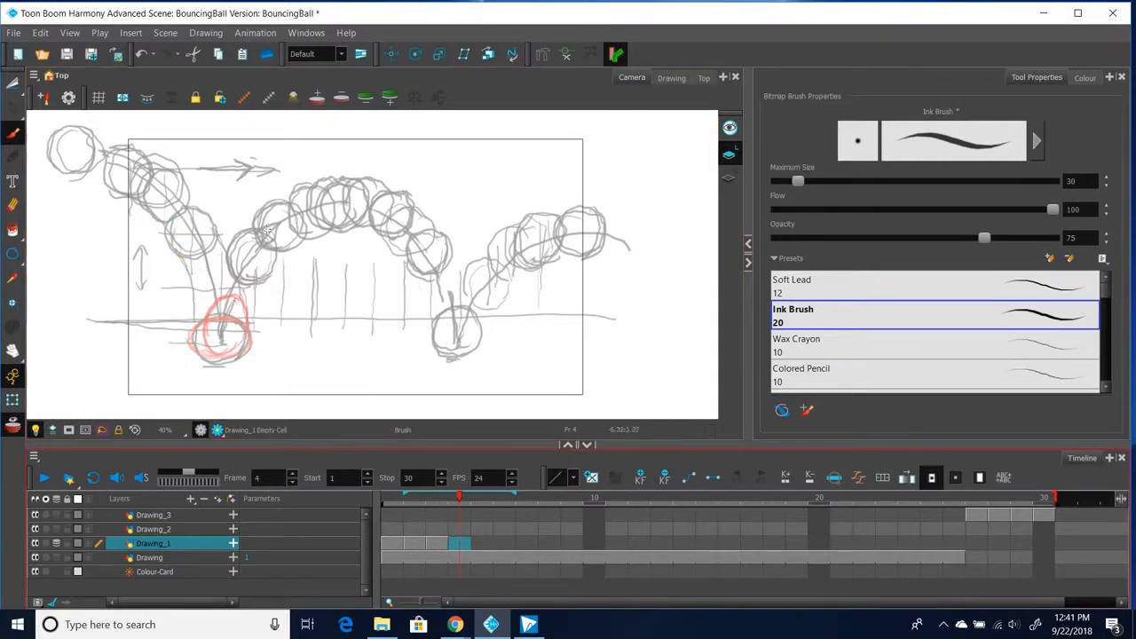
{"action": "mouse_move", "coordinate": [266, 234]}
{"action": "left_mouse_down"}
{"action": "mouse_move", "coordinate": [251, 232]}
{"action": "mouse_move", "coordinate": [231, 257]}
{"action": "mouse_move", "coordinate": [230, 281]}
{"action": "left_mouse_up"}
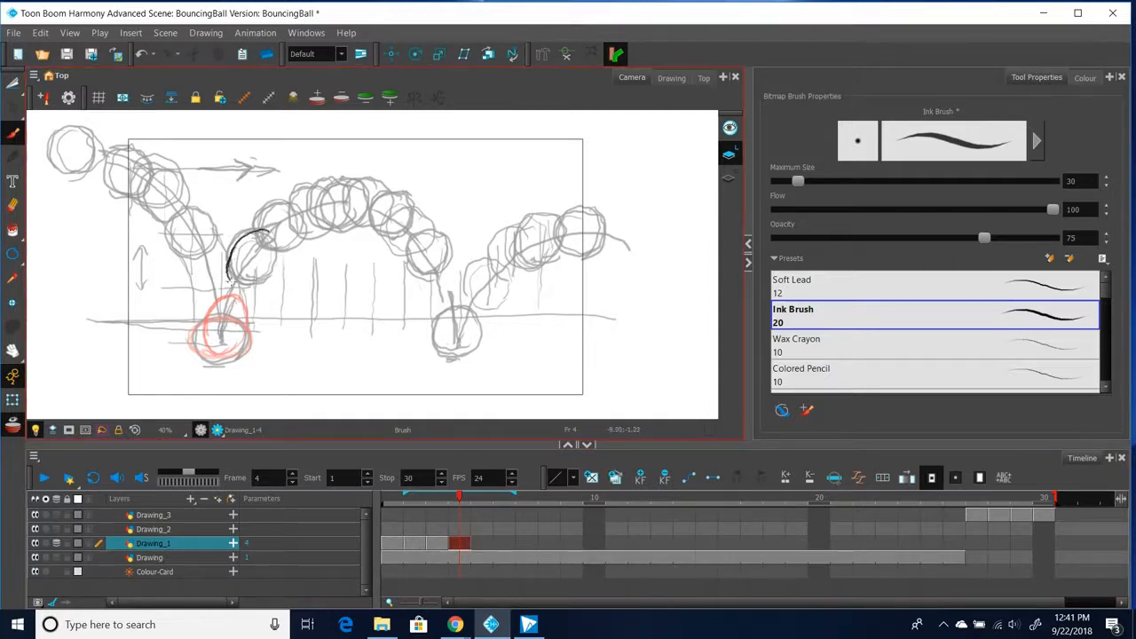
{"action": "left_click_drag", "start_coordinate": [237, 240], "coordinate": [232, 285]}
{"action": "mouse_move", "coordinate": [263, 230]}
{"action": "left_mouse_down"}
{"action": "mouse_move", "coordinate": [274, 234]}
{"action": "mouse_move", "coordinate": [272, 264]}
{"action": "left_mouse_up"}
{"action": "left_click_drag", "start_coordinate": [405, 495], "coordinate": [381, 495]}
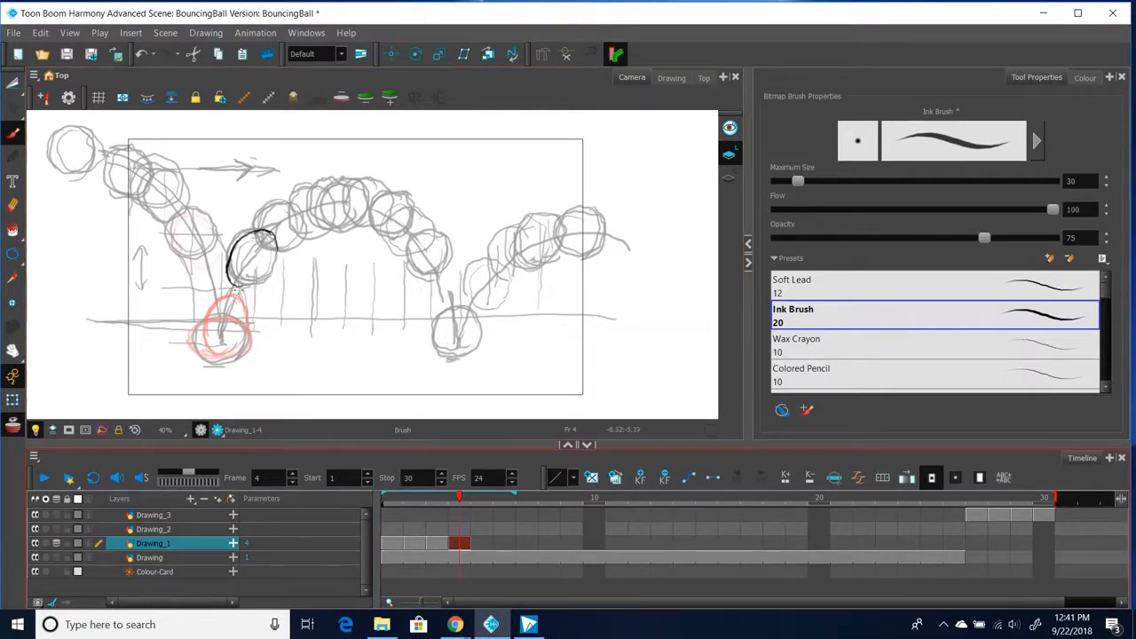
{"action": "left_click_drag", "start_coordinate": [229, 266], "coordinate": [229, 279]}
{"action": "mouse_move", "coordinate": [263, 229]}
{"action": "left_mouse_down"}
{"action": "mouse_move", "coordinate": [277, 265]}
{"action": "mouse_move", "coordinate": [256, 284]}
{"action": "mouse_move", "coordinate": [276, 251]}
{"action": "mouse_move", "coordinate": [246, 280]}
{"action": "left_mouse_up"}
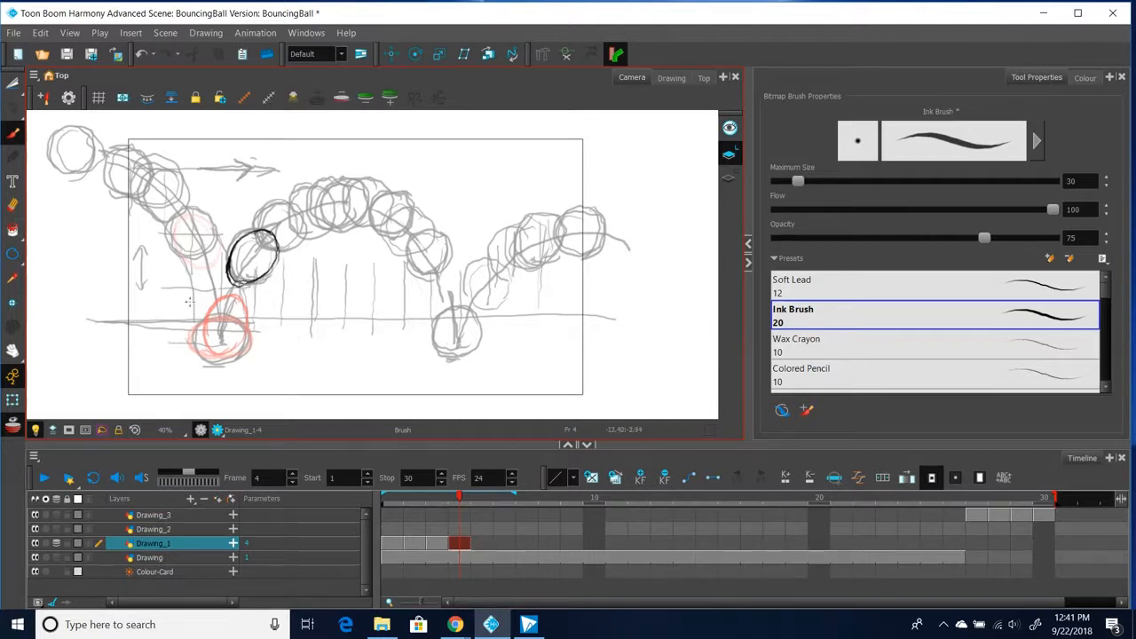
- Move the four Drawing_1 drawings from frames 1–4 to frames 4–7
{"action": "left_click", "coordinate": [397, 502]}
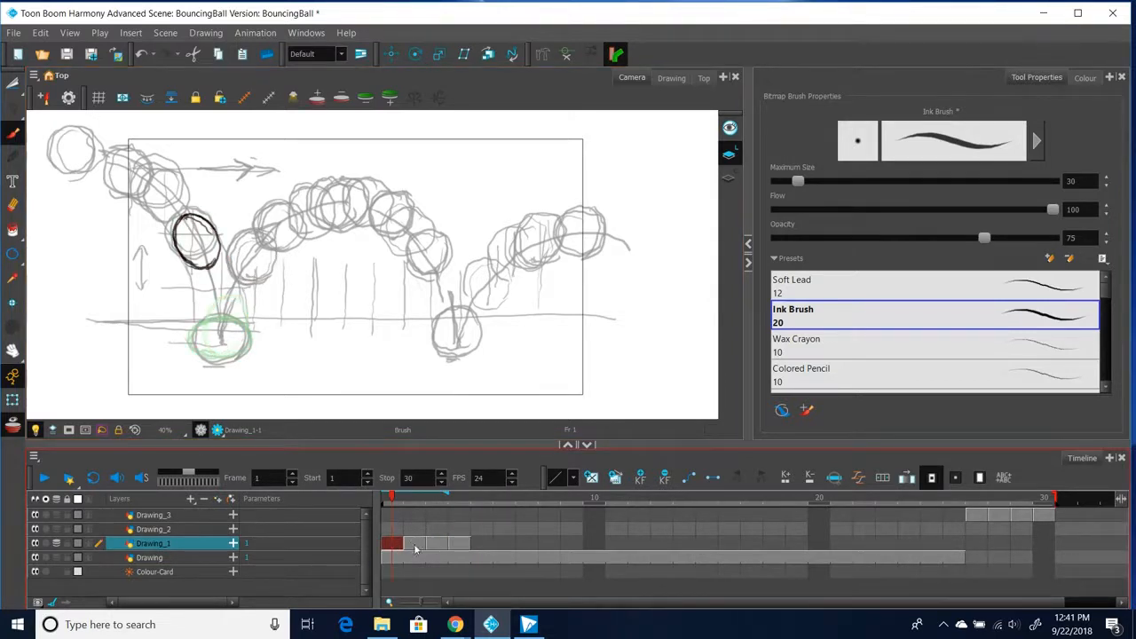
{"action": "left_click", "coordinate": [474, 530]}
{"action": "left_click", "coordinate": [457, 531]}
{"action": "left_click", "coordinate": [396, 543]}
{"action": "left_click", "coordinate": [460, 545], "text": "shift"}
{"action": "left_click_drag", "start_coordinate": [459, 545], "coordinate": [527, 544]}
- On frame 3 of Drawing_1, brush a round ball on the falling path just above the stretched falling ball
{"action": "left_click", "coordinate": [437, 543]}
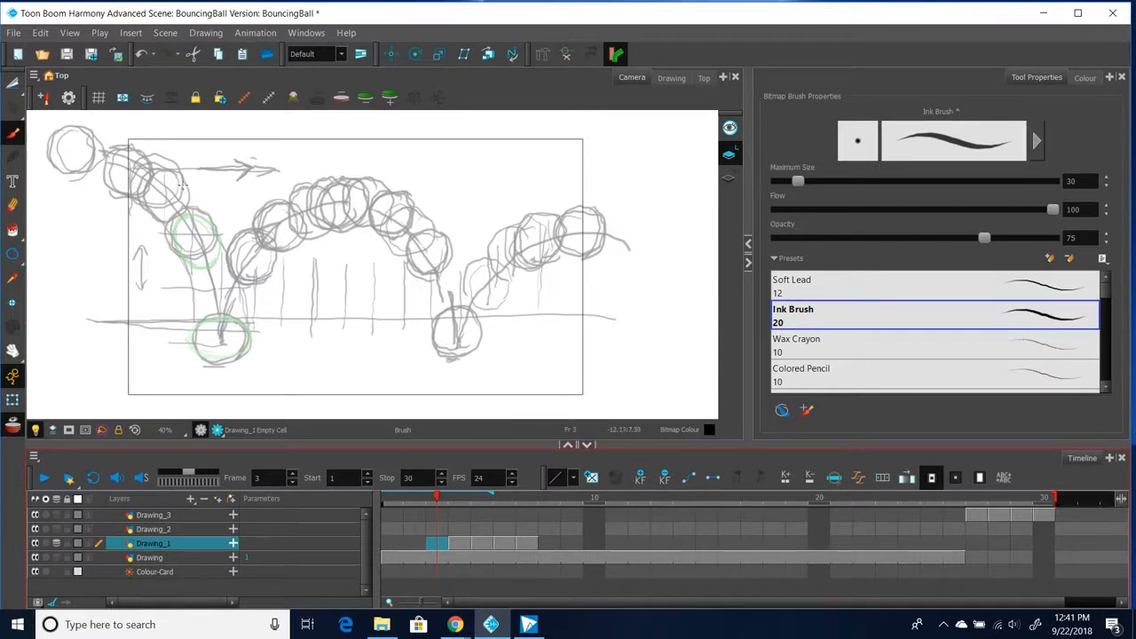
{"action": "left_click", "coordinate": [182, 182]}
{"action": "mouse_move", "coordinate": [173, 177]}
{"action": "left_mouse_down"}
{"action": "mouse_move", "coordinate": [162, 226]}
{"action": "mouse_move", "coordinate": [189, 210]}
{"action": "mouse_move", "coordinate": [176, 189]}
{"action": "mouse_move", "coordinate": [156, 190]}
{"action": "mouse_move", "coordinate": [189, 185]}
{"action": "mouse_move", "coordinate": [195, 208]}
{"action": "mouse_move", "coordinate": [175, 227]}
{"action": "left_mouse_up"}
{"action": "mouse_move", "coordinate": [183, 182]}
{"action": "left_mouse_down"}
{"action": "mouse_move", "coordinate": [197, 212]}
{"action": "mouse_move", "coordinate": [174, 229]}
{"action": "mouse_move", "coordinate": [151, 212]}
{"action": "left_mouse_up"}
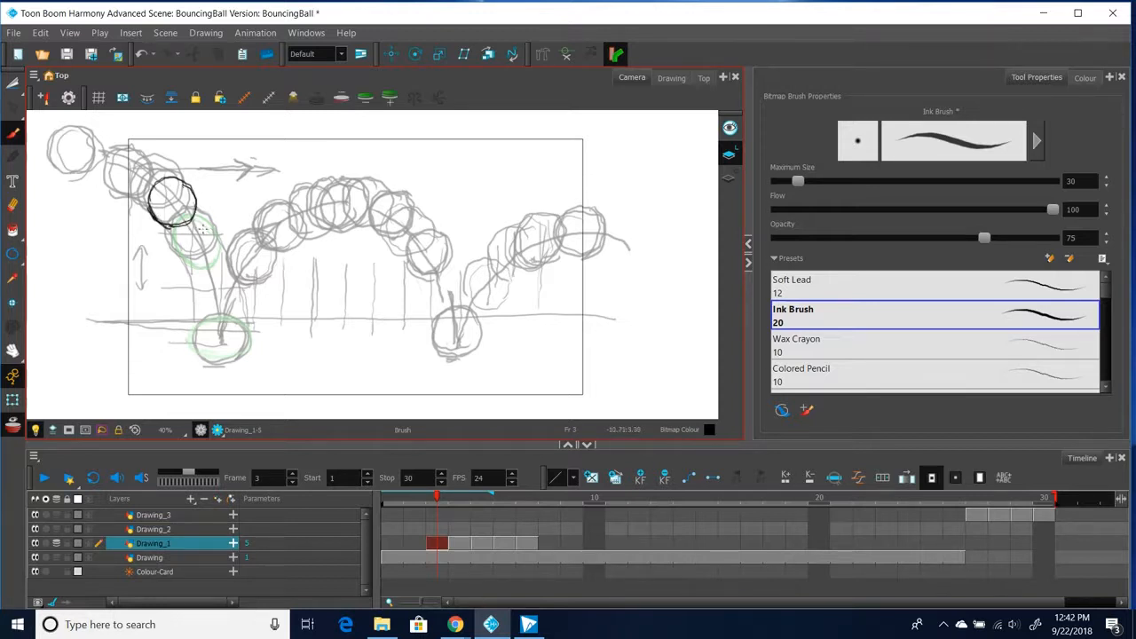
- Brush two more round balls progressively higher on the falling path, on frames 2 and 1 of Drawing_1
{"action": "key", "text": "comma"}
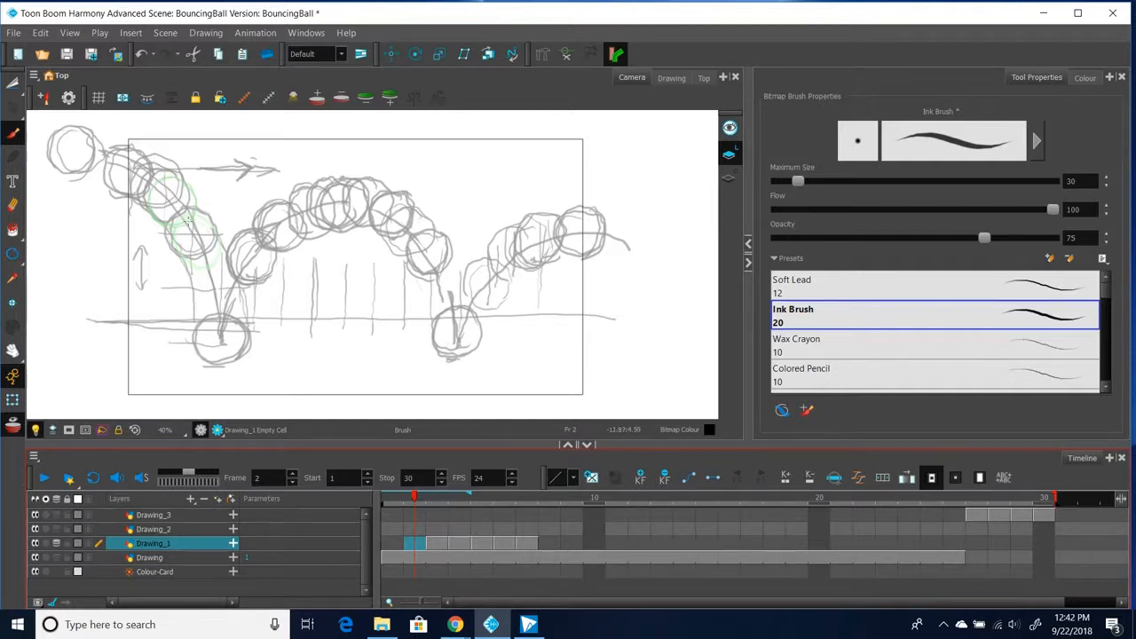
{"action": "left_click", "coordinate": [153, 158]}
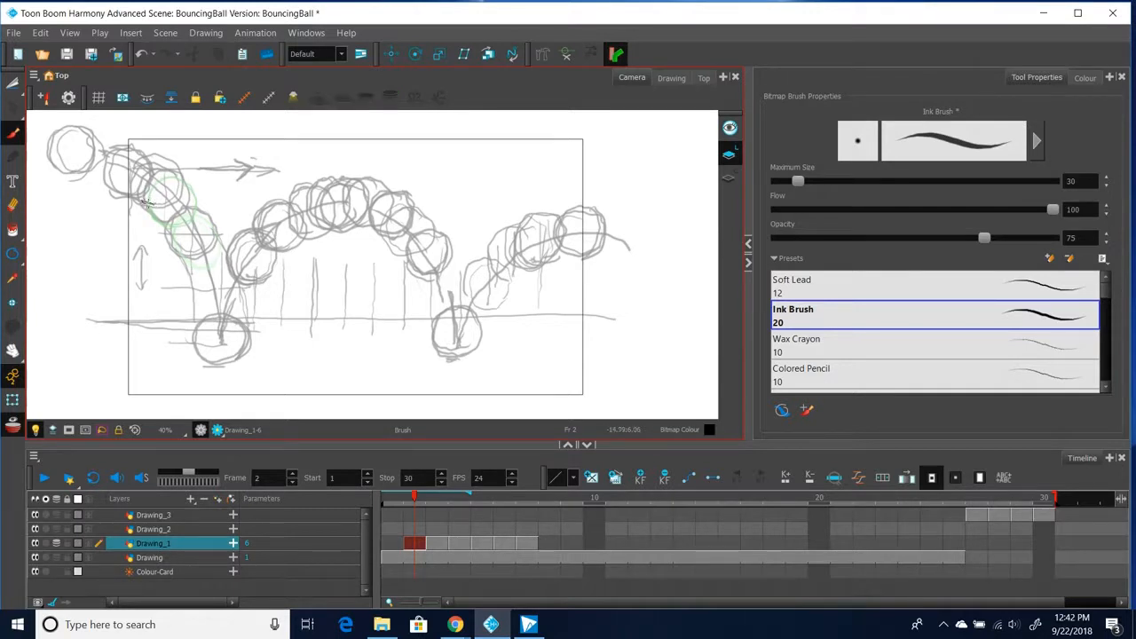
{"action": "mouse_move", "coordinate": [151, 203]}
{"action": "left_mouse_down"}
{"action": "mouse_move", "coordinate": [164, 164]}
{"action": "mouse_move", "coordinate": [175, 181]}
{"action": "mouse_move", "coordinate": [158, 196]}
{"action": "mouse_move", "coordinate": [172, 184]}
{"action": "mouse_move", "coordinate": [164, 162]}
{"action": "mouse_move", "coordinate": [134, 156]}
{"action": "mouse_move", "coordinate": [133, 188]}
{"action": "mouse_move", "coordinate": [124, 174]}
{"action": "mouse_move", "coordinate": [146, 206]}
{"action": "mouse_move", "coordinate": [124, 162]}
{"action": "mouse_move", "coordinate": [141, 202]}
{"action": "mouse_move", "coordinate": [161, 155]}
{"action": "mouse_move", "coordinate": [176, 192]}
{"action": "left_mouse_up"}
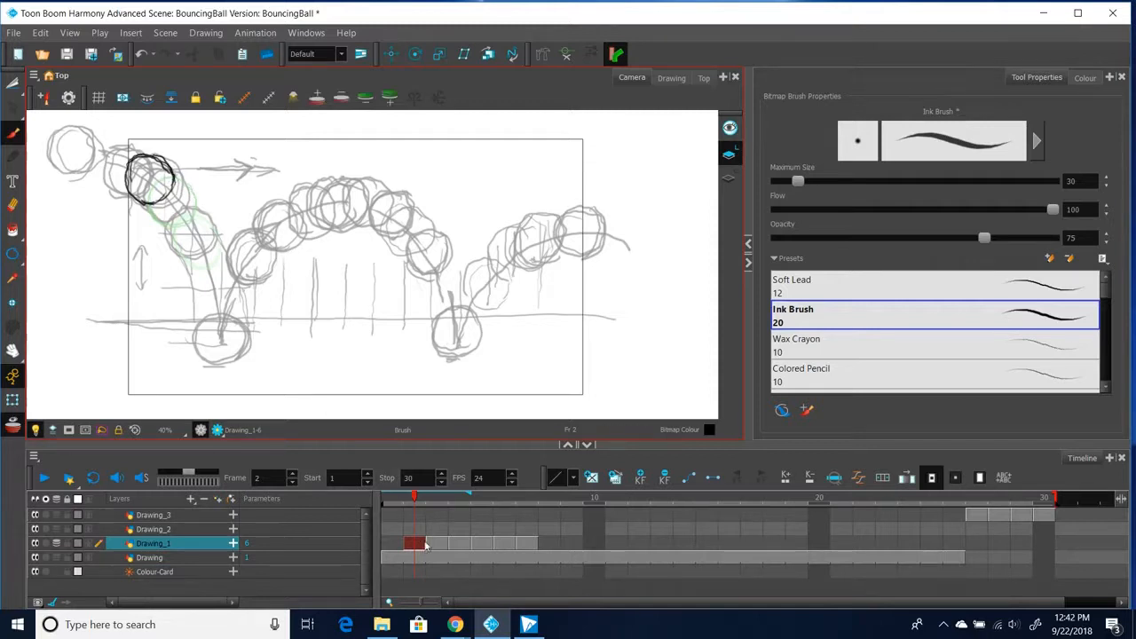
{"action": "left_click", "coordinate": [395, 547]}
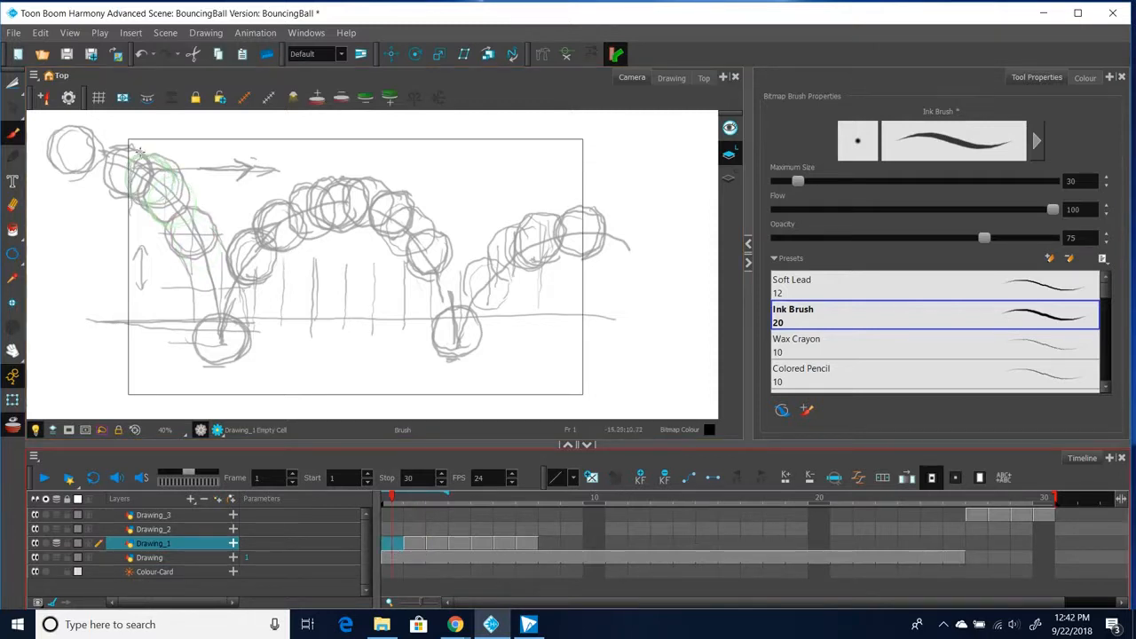
{"action": "mouse_move", "coordinate": [144, 155]}
{"action": "left_mouse_down"}
{"action": "mouse_move", "coordinate": [115, 145]}
{"action": "mouse_move", "coordinate": [106, 173]}
{"action": "mouse_move", "coordinate": [128, 191]}
{"action": "mouse_move", "coordinate": [139, 148]}
{"action": "mouse_move", "coordinate": [151, 182]}
{"action": "mouse_move", "coordinate": [128, 193]}
{"action": "mouse_move", "coordinate": [115, 164]}
{"action": "mouse_move", "coordinate": [133, 146]}
{"action": "mouse_move", "coordinate": [106, 162]}
{"action": "mouse_move", "coordinate": [106, 187]}
{"action": "mouse_move", "coordinate": [119, 148]}
{"action": "left_mouse_up"}
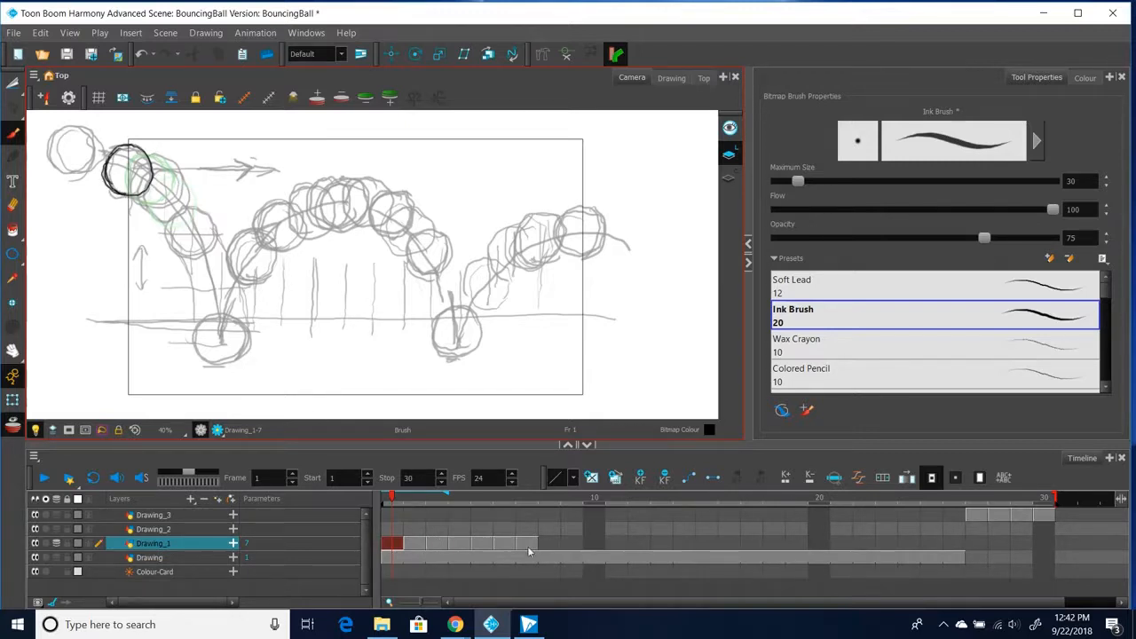
- Shift all seven Drawing_1 drawings one frame later, to frames 2–8, and go to the empty frame 1
{"action": "left_click_drag", "start_coordinate": [525, 546], "coordinate": [544, 543]}
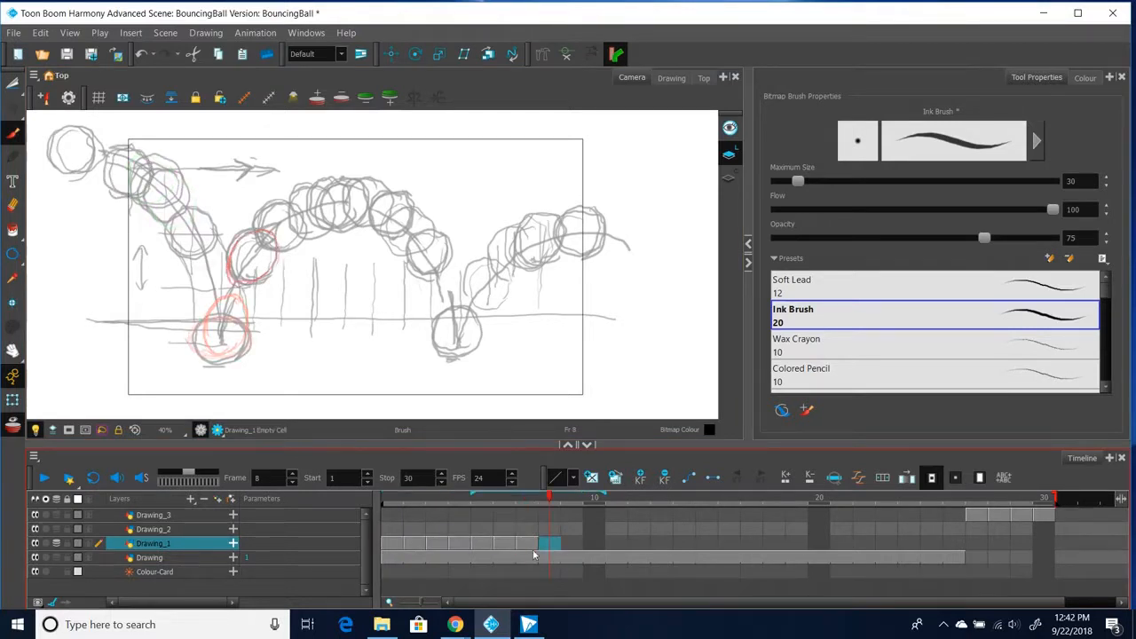
{"action": "left_click", "coordinate": [393, 543]}
{"action": "left_click", "coordinate": [530, 545], "text": "shift"}
{"action": "left_click_drag", "start_coordinate": [534, 545], "coordinate": [543, 544]}
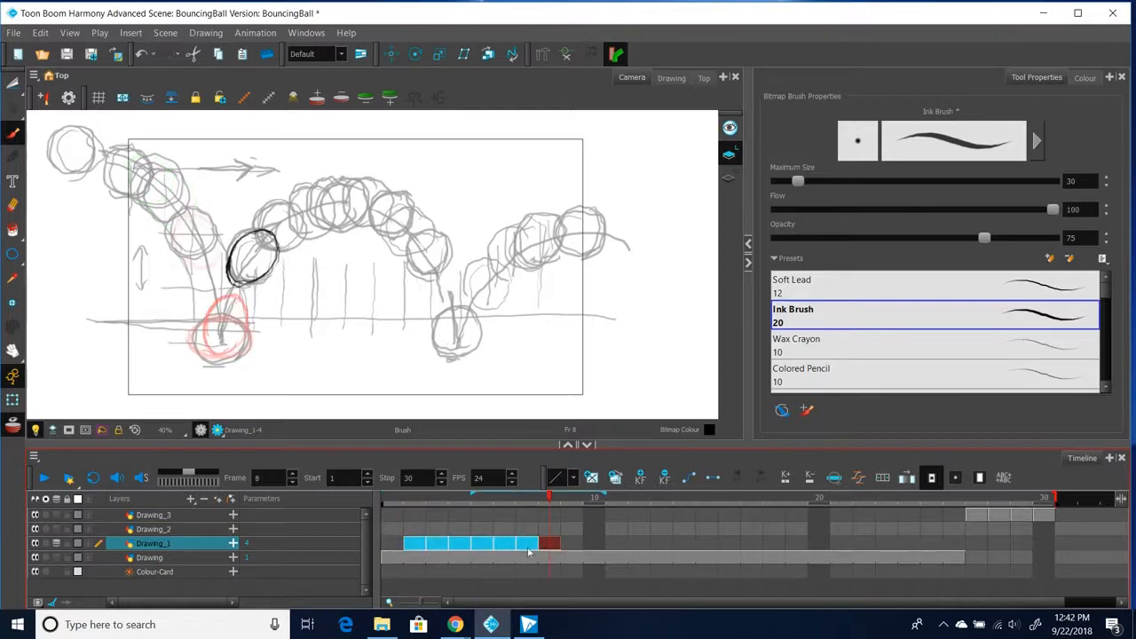
{"action": "left_click", "coordinate": [392, 545]}
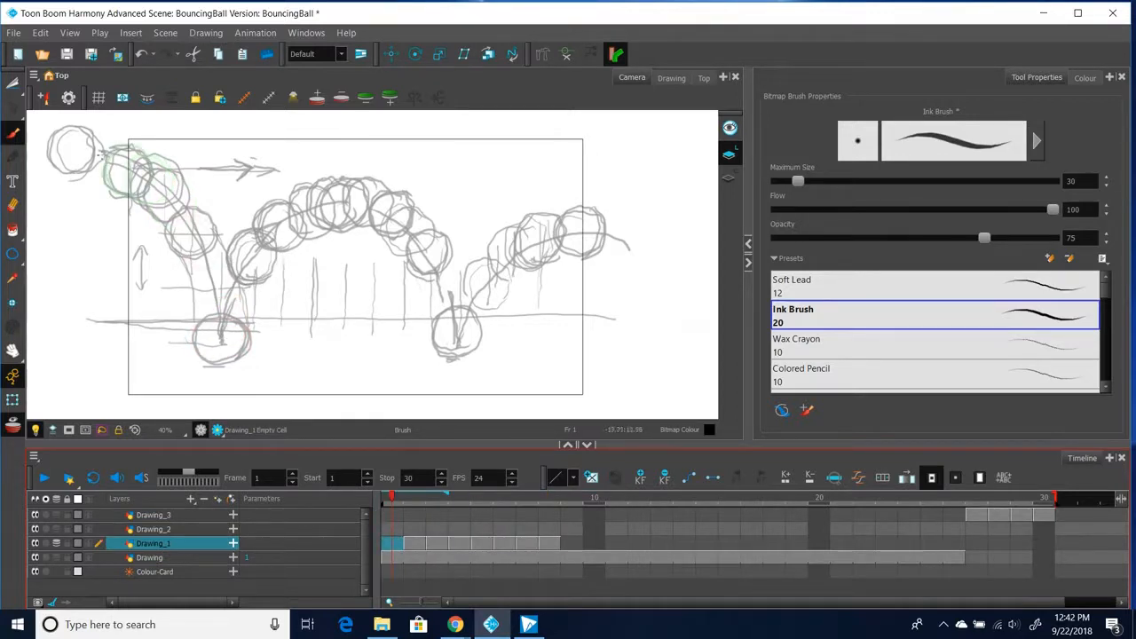
- On frame 1 of Drawing_1, brush a round ball at the start of the falling path, just above the frame 2 ball
{"action": "left_click", "coordinate": [126, 167]}
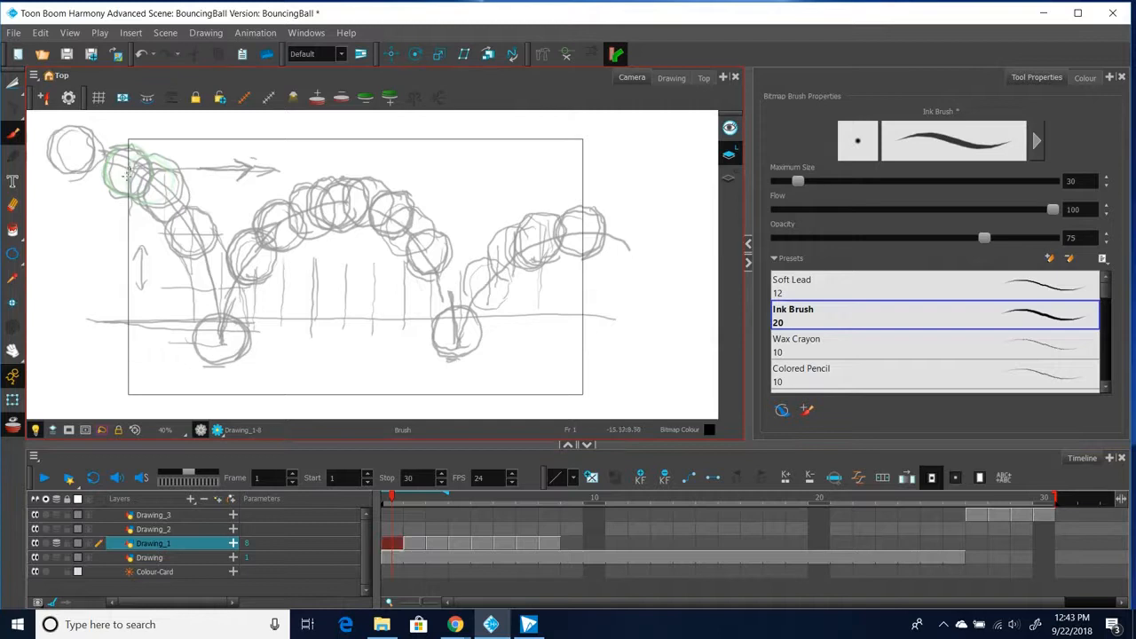
{"action": "mouse_move", "coordinate": [124, 152]}
{"action": "left_mouse_down"}
{"action": "mouse_move", "coordinate": [132, 168]}
{"action": "mouse_move", "coordinate": [110, 196]}
{"action": "left_mouse_up"}
{"action": "mouse_move", "coordinate": [130, 151]}
{"action": "left_mouse_down"}
{"action": "mouse_move", "coordinate": [84, 151]}
{"action": "mouse_move", "coordinate": [82, 176]}
{"action": "mouse_move", "coordinate": [117, 189]}
{"action": "left_mouse_up"}
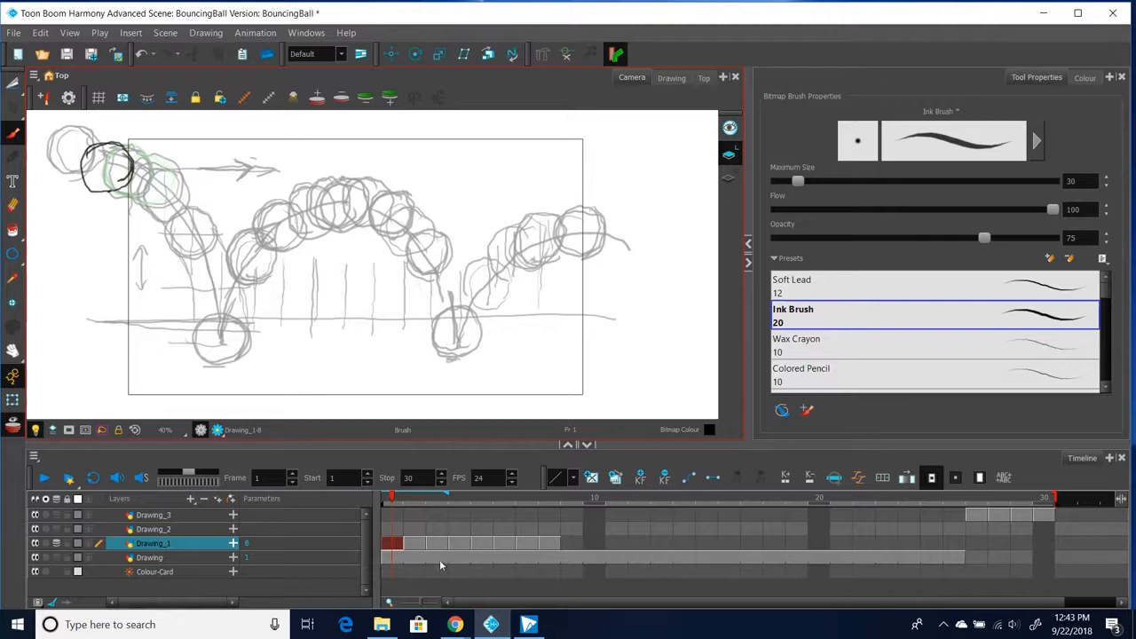
- On frame 9 of Drawing_1, brush a round ball on the rising arc just above the stretched rebounding ball
{"action": "key", "text": "Return"}
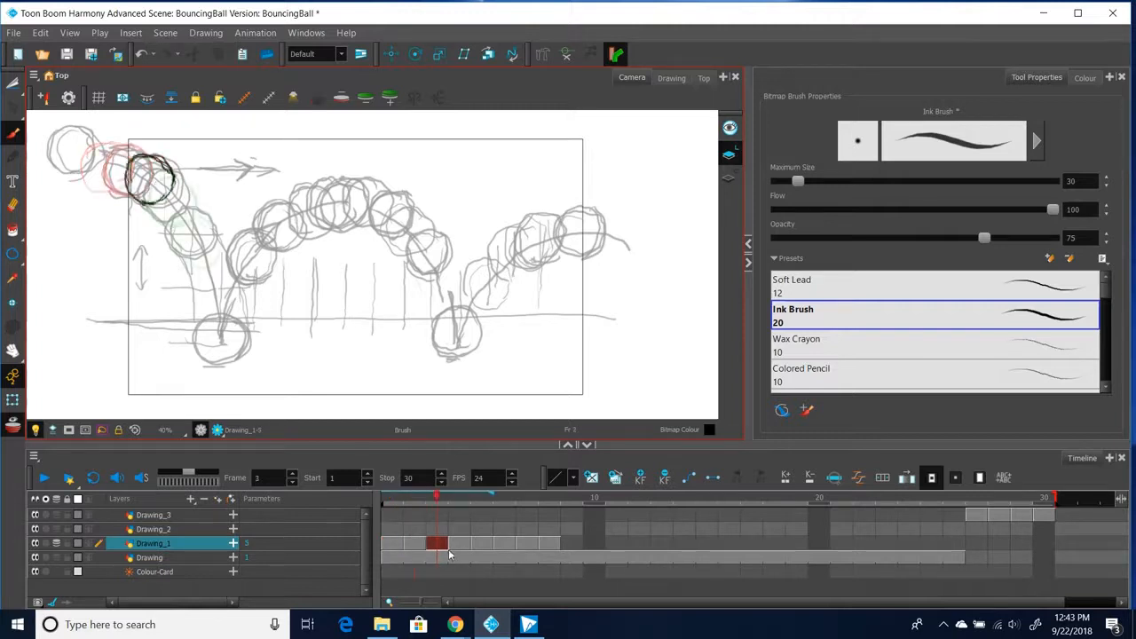
{"action": "key", "text": "period"}
{"action": "key", "text": "period"}
{"action": "key", "text": "comma"}
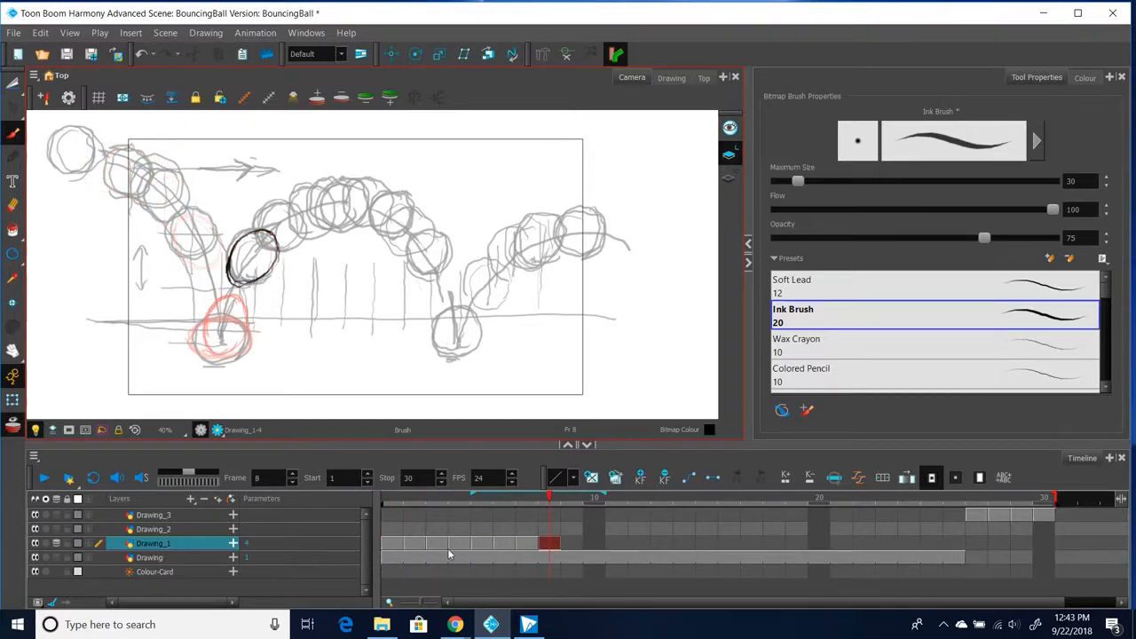
{"action": "left_click", "coordinate": [570, 543]}
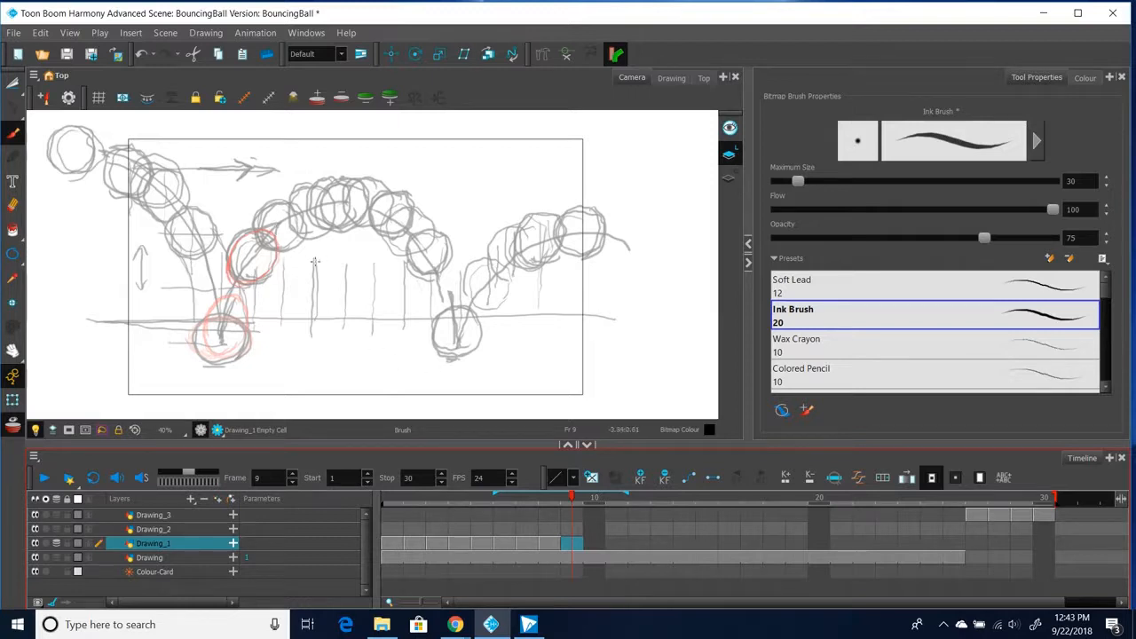
{"action": "mouse_move", "coordinate": [283, 210]}
{"action": "left_mouse_down"}
{"action": "mouse_move", "coordinate": [275, 201]}
{"action": "mouse_move", "coordinate": [256, 220]}
{"action": "mouse_move", "coordinate": [268, 249]}
{"action": "left_mouse_up"}
{"action": "mouse_move", "coordinate": [263, 204]}
{"action": "left_mouse_down"}
{"action": "mouse_move", "coordinate": [282, 197]}
{"action": "mouse_move", "coordinate": [303, 210]}
{"action": "mouse_move", "coordinate": [309, 233]}
{"action": "mouse_move", "coordinate": [268, 250]}
{"action": "left_mouse_up"}
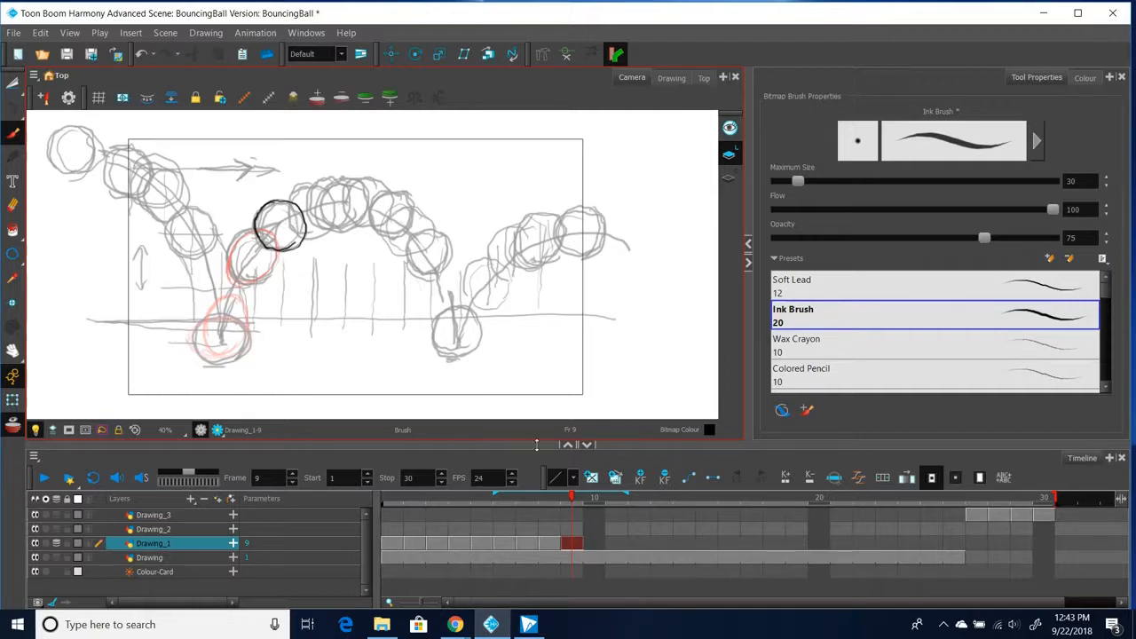
- Brush the following round ball higher on the rising arc on frame 10 of Drawing_1, and go to the empty frame 11
{"action": "left_click", "coordinate": [594, 543]}
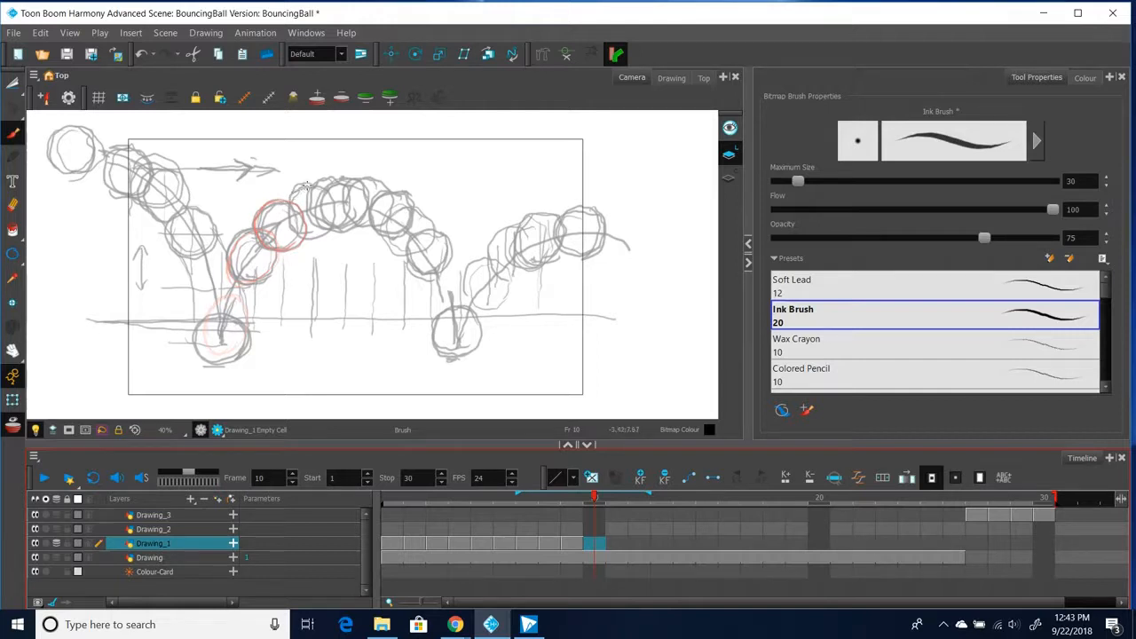
{"action": "mouse_move", "coordinate": [305, 187]}
{"action": "left_mouse_down"}
{"action": "mouse_move", "coordinate": [282, 222]}
{"action": "mouse_move", "coordinate": [305, 234]}
{"action": "left_mouse_up"}
{"action": "mouse_move", "coordinate": [294, 189]}
{"action": "left_mouse_down"}
{"action": "mouse_move", "coordinate": [323, 190]}
{"action": "mouse_move", "coordinate": [312, 184]}
{"action": "mouse_move", "coordinate": [328, 206]}
{"action": "mouse_move", "coordinate": [326, 222]}
{"action": "mouse_move", "coordinate": [302, 235]}
{"action": "mouse_move", "coordinate": [328, 213]}
{"action": "mouse_move", "coordinate": [321, 188]}
{"action": "mouse_move", "coordinate": [330, 228]}
{"action": "mouse_move", "coordinate": [301, 240]}
{"action": "mouse_move", "coordinate": [334, 213]}
{"action": "mouse_move", "coordinate": [324, 189]}
{"action": "left_mouse_up"}
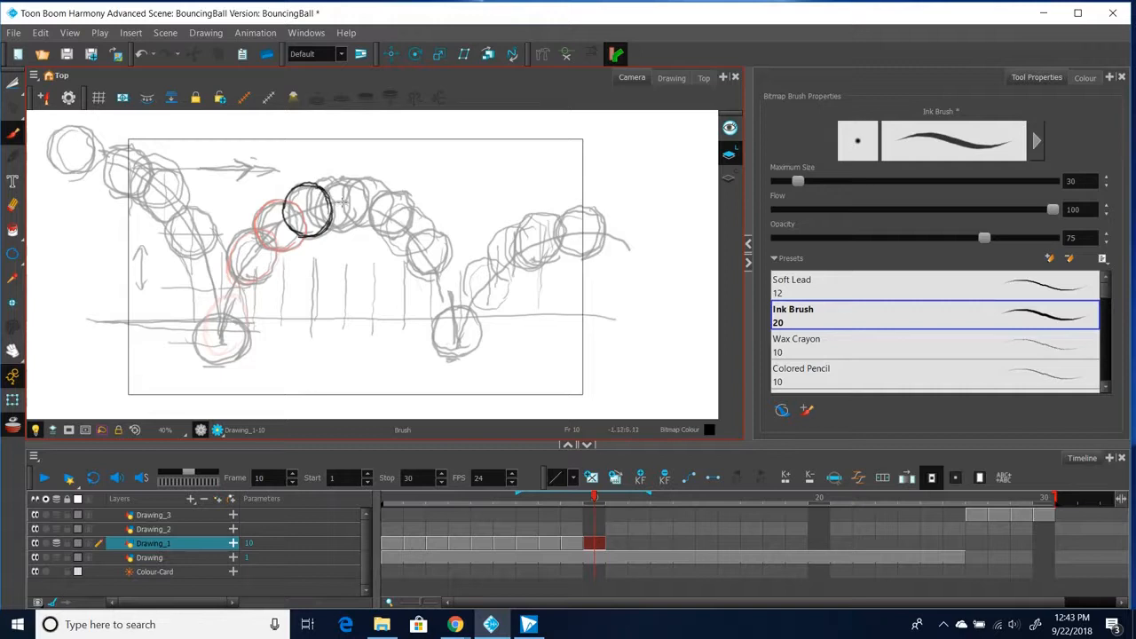
{"action": "left_click", "coordinate": [619, 545]}
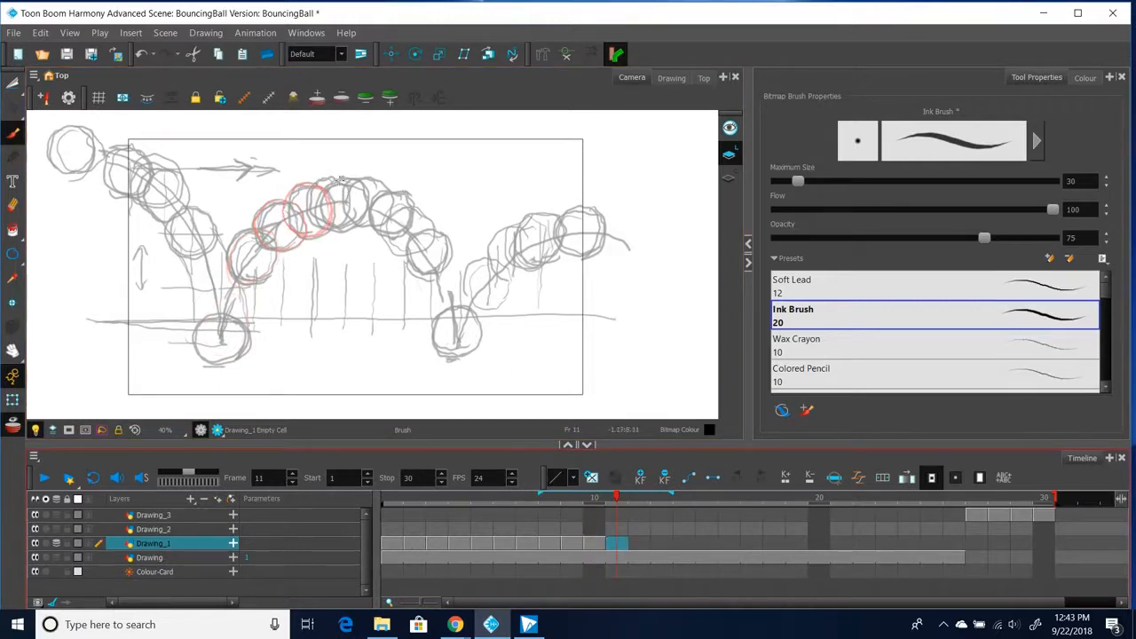
{"action": "mouse_move", "coordinate": [339, 177]}
{"action": "left_mouse_down"}
{"action": "mouse_move", "coordinate": [312, 217]}
{"action": "mouse_move", "coordinate": [331, 189]}
{"action": "mouse_move", "coordinate": [329, 179]}
{"action": "mouse_move", "coordinate": [309, 204]}
{"action": "mouse_move", "coordinate": [314, 221]}
{"action": "mouse_move", "coordinate": [331, 181]}
{"action": "mouse_move", "coordinate": [354, 215]}
{"action": "left_mouse_up"}
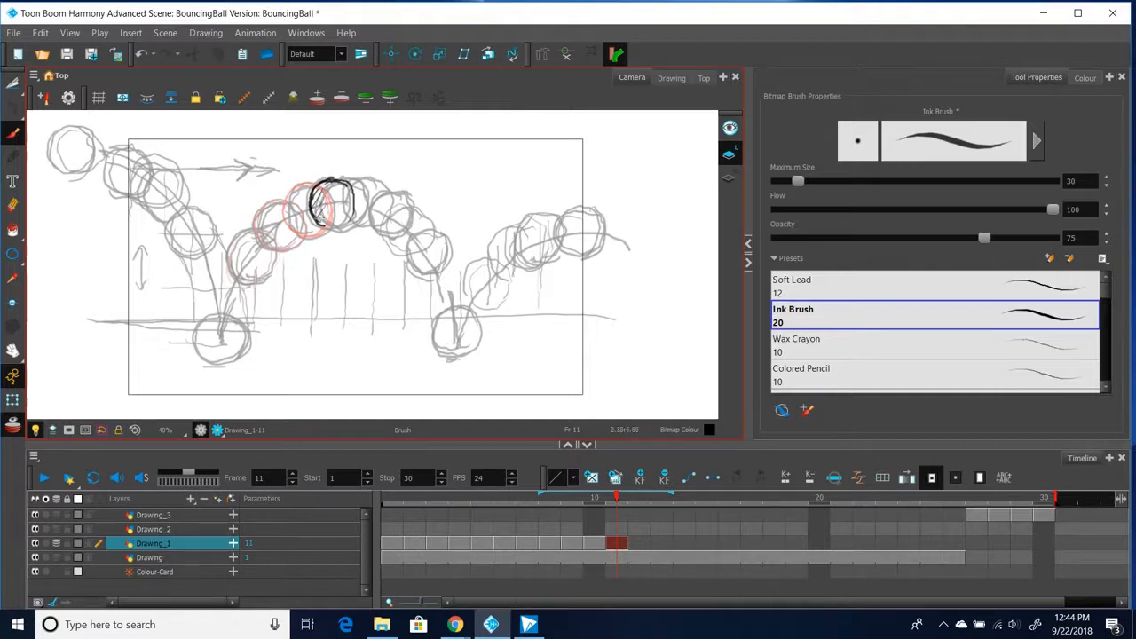
{"action": "key", "text": "ctrl+z"}
{"action": "key", "text": "ctrl+z"}
{"action": "key", "text": "ctrl+z"}
{"action": "key", "text": "ctrl+z"}
{"action": "left_click_drag", "start_coordinate": [286, 204], "coordinate": [303, 227]}
{"action": "key", "text": "ctrl+z"}
{"action": "key", "text": "ctrl+z"}
{"action": "key", "text": "ctrl+z"}
- Brush two closely overlapping round balls at the peak of the arc, on frames 11 and 12 of Drawing_1
{"action": "mouse_move", "coordinate": [337, 180]}
{"action": "left_mouse_down"}
{"action": "mouse_move", "coordinate": [362, 208]}
{"action": "mouse_move", "coordinate": [321, 231]}
{"action": "mouse_move", "coordinate": [346, 227]}
{"action": "mouse_move", "coordinate": [359, 208]}
{"action": "left_mouse_up"}
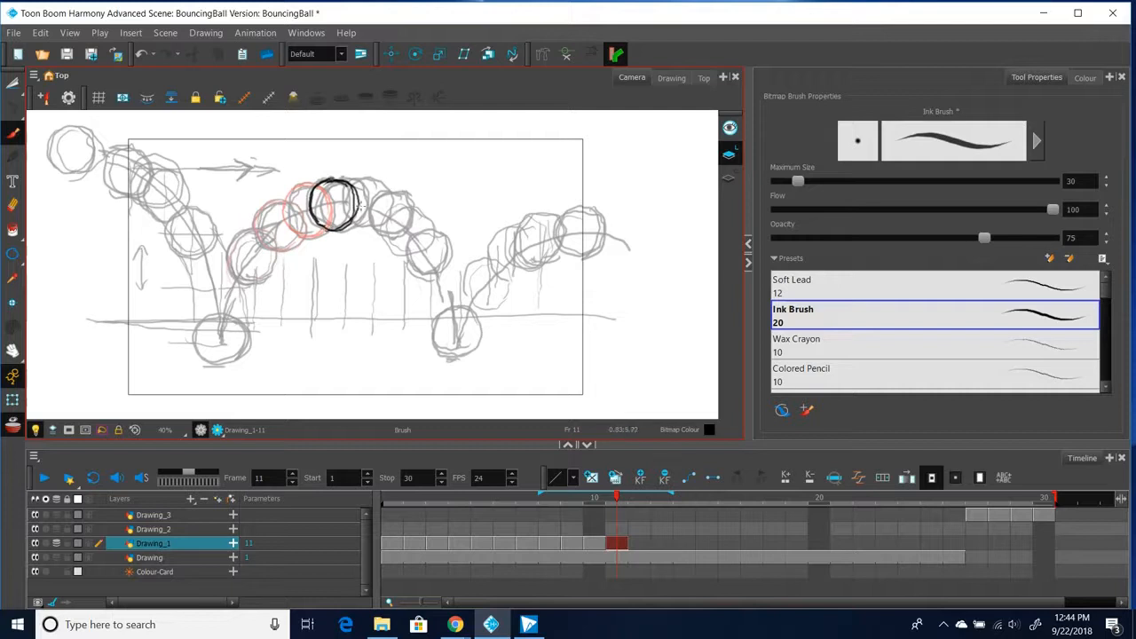
{"action": "left_click", "coordinate": [639, 542]}
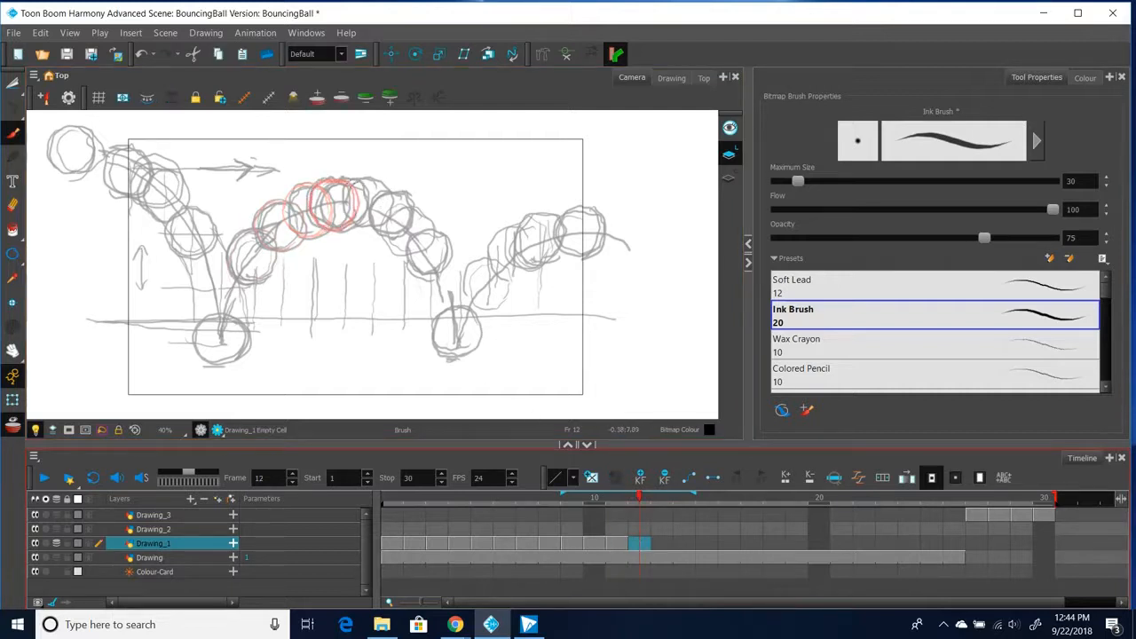
{"action": "left_click", "coordinate": [358, 180]}
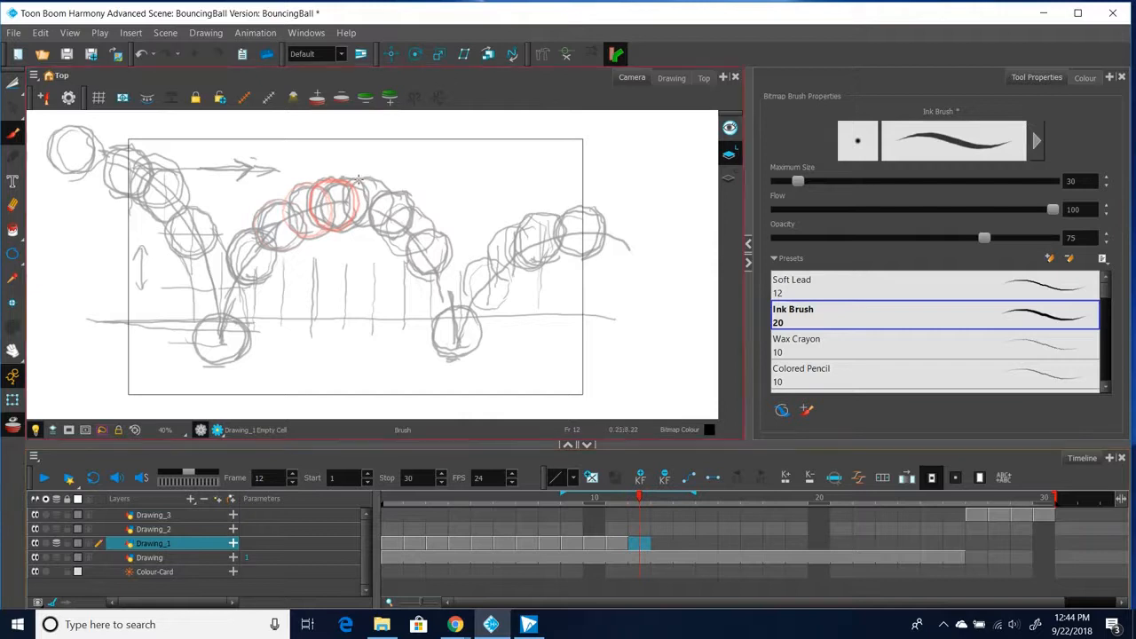
{"action": "mouse_move", "coordinate": [332, 188]}
{"action": "left_mouse_down"}
{"action": "mouse_move", "coordinate": [328, 196]}
{"action": "mouse_move", "coordinate": [360, 178]}
{"action": "mouse_move", "coordinate": [374, 188]}
{"action": "mouse_move", "coordinate": [374, 213]}
{"action": "mouse_move", "coordinate": [348, 230]}
{"action": "mouse_move", "coordinate": [364, 225]}
{"action": "left_mouse_up"}
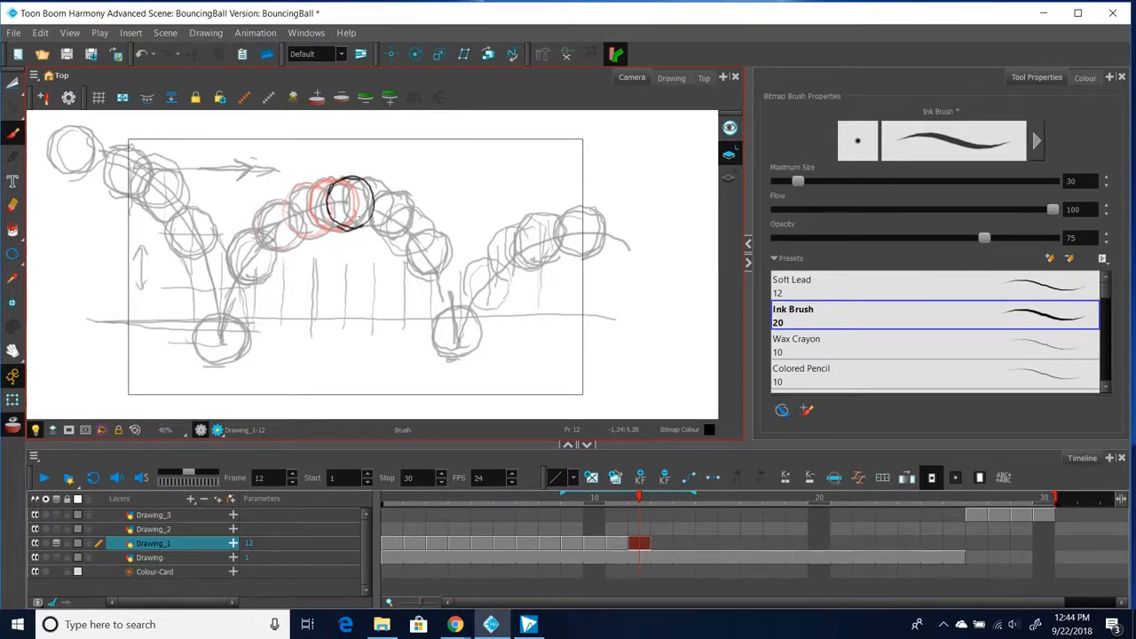
- Brush two round balls just past the peak, starting down the arc, on frames 13 and 14 of Drawing_1
{"action": "left_click", "coordinate": [661, 543]}
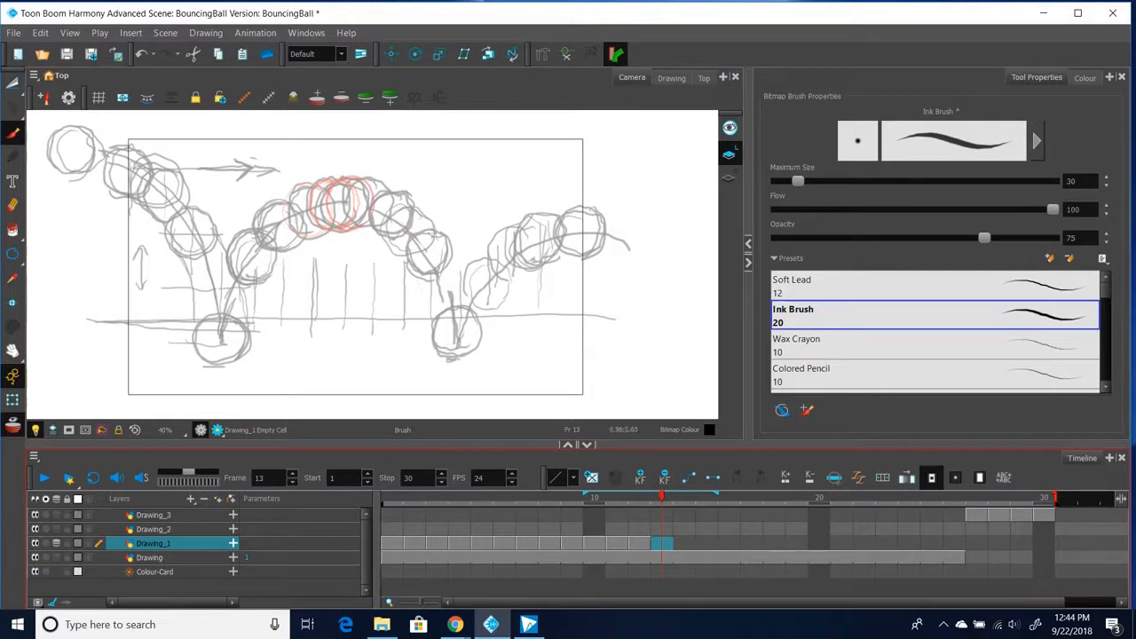
{"action": "left_click", "coordinate": [384, 182]}
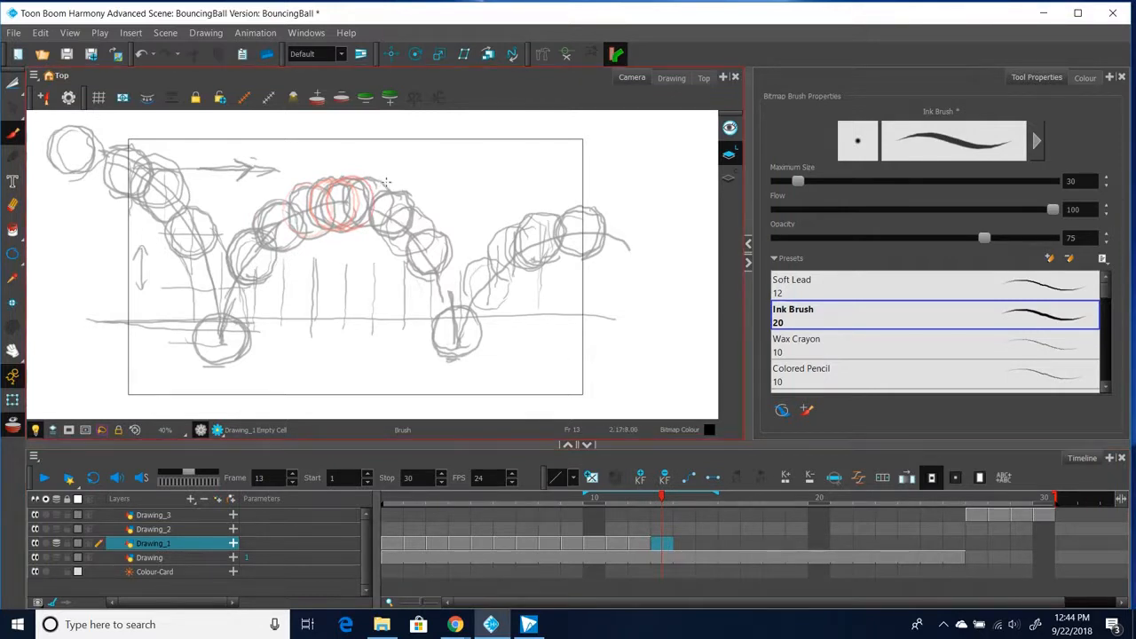
{"action": "mouse_move", "coordinate": [378, 181]}
{"action": "left_mouse_down"}
{"action": "mouse_move", "coordinate": [353, 202]}
{"action": "mouse_move", "coordinate": [356, 224]}
{"action": "mouse_move", "coordinate": [386, 182]}
{"action": "mouse_move", "coordinate": [398, 197]}
{"action": "mouse_move", "coordinate": [382, 228]}
{"action": "mouse_move", "coordinate": [399, 207]}
{"action": "mouse_move", "coordinate": [371, 227]}
{"action": "mouse_move", "coordinate": [401, 204]}
{"action": "left_mouse_up"}
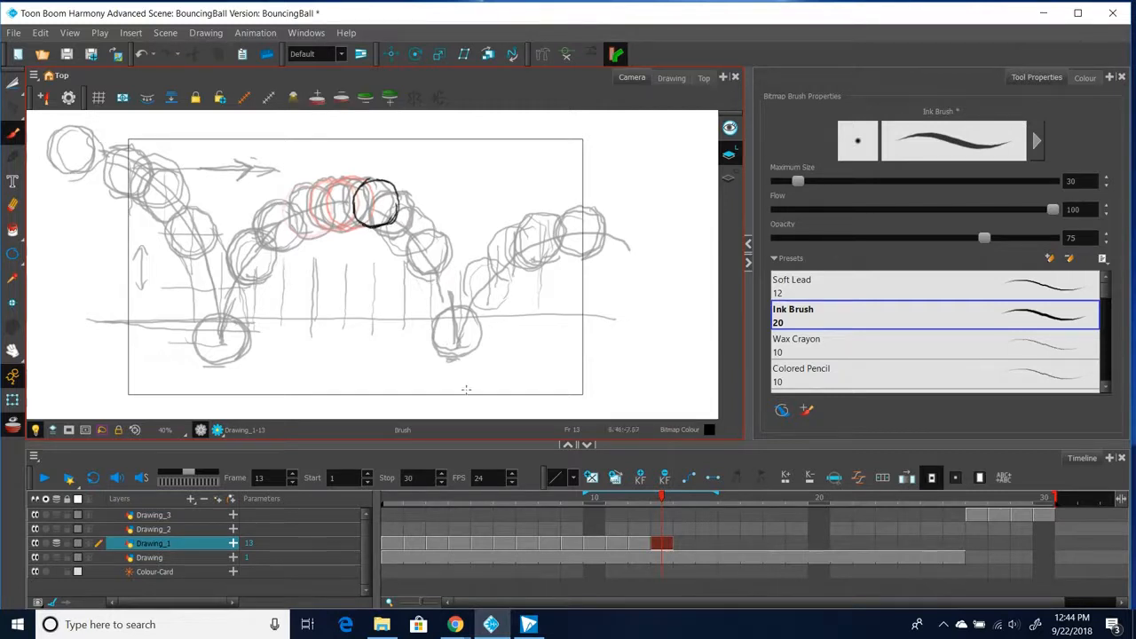
{"action": "left_click", "coordinate": [681, 544]}
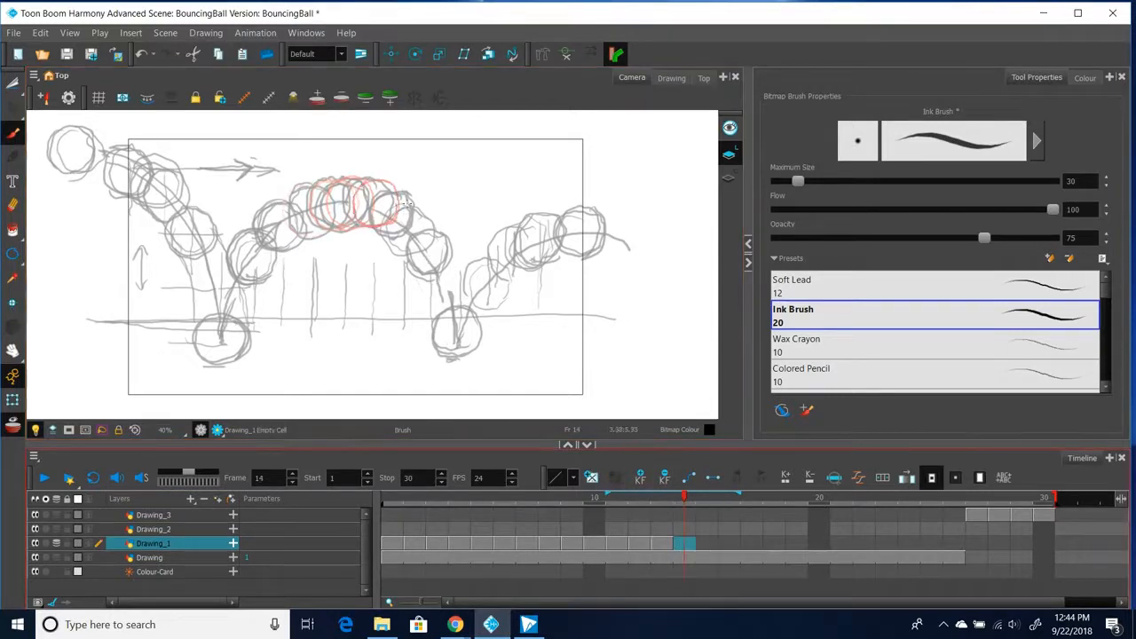
{"action": "mouse_move", "coordinate": [403, 191]}
{"action": "left_mouse_down"}
{"action": "mouse_move", "coordinate": [382, 190]}
{"action": "mouse_move", "coordinate": [371, 207]}
{"action": "mouse_move", "coordinate": [390, 235]}
{"action": "left_mouse_up"}
{"action": "mouse_move", "coordinate": [389, 190]}
{"action": "left_mouse_down"}
{"action": "mouse_move", "coordinate": [415, 225]}
{"action": "mouse_move", "coordinate": [388, 236]}
{"action": "mouse_move", "coordinate": [416, 202]}
{"action": "mouse_move", "coordinate": [419, 218]}
{"action": "mouse_move", "coordinate": [395, 238]}
{"action": "left_mouse_up"}
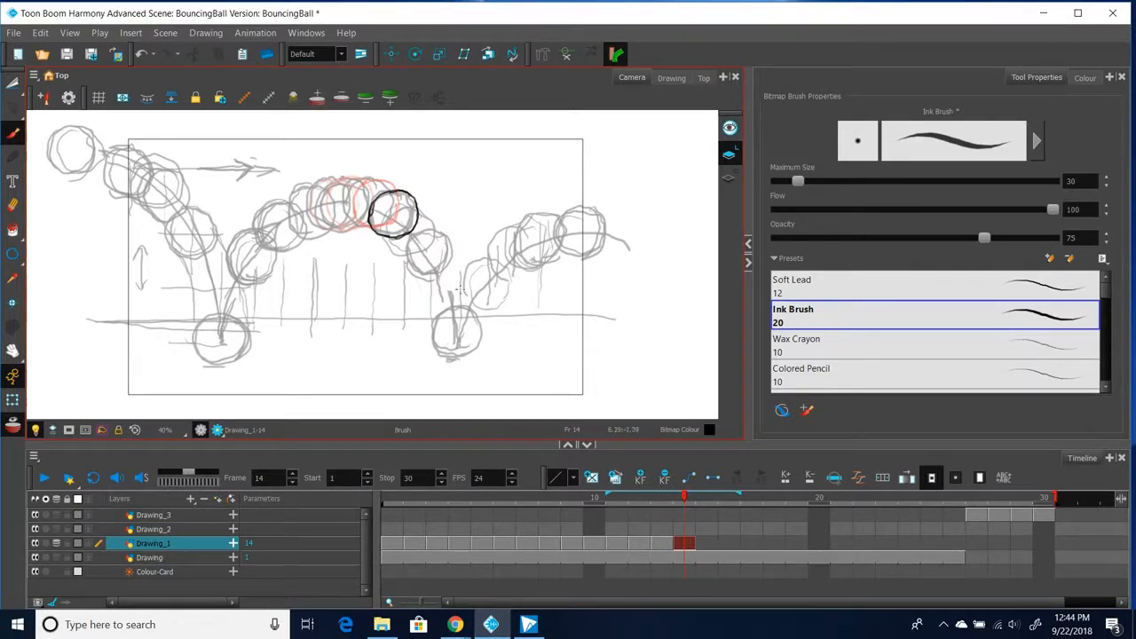
- On frame 15 of Drawing_1, brush a round ball farther down the descending side of the arc
{"action": "left_click", "coordinate": [707, 544]}
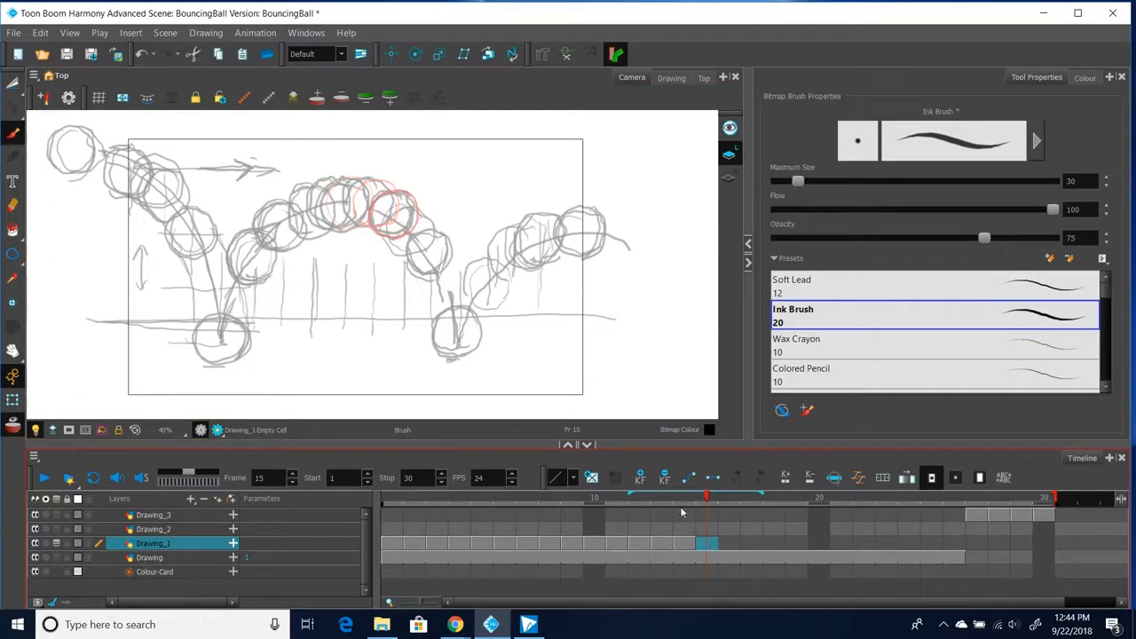
{"action": "left_click", "coordinate": [426, 217]}
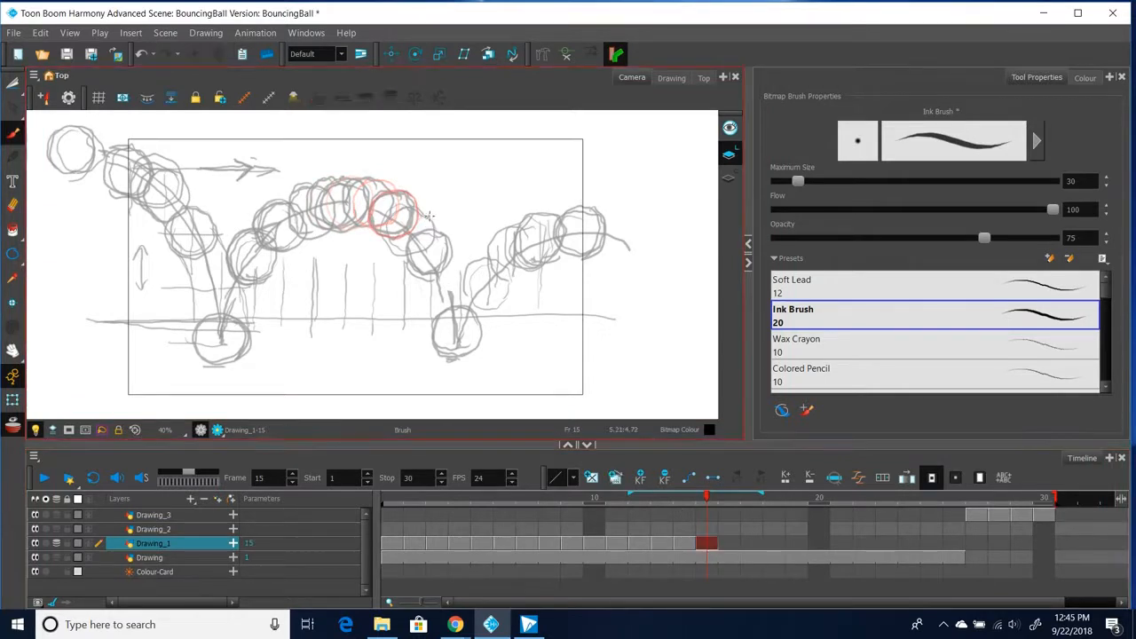
{"action": "mouse_move", "coordinate": [410, 207]}
{"action": "left_mouse_down"}
{"action": "mouse_move", "coordinate": [394, 214]}
{"action": "mouse_move", "coordinate": [404, 254]}
{"action": "left_mouse_up"}
{"action": "mouse_move", "coordinate": [406, 209]}
{"action": "left_mouse_down"}
{"action": "mouse_move", "coordinate": [425, 209]}
{"action": "mouse_move", "coordinate": [436, 234]}
{"action": "mouse_move", "coordinate": [420, 254]}
{"action": "mouse_move", "coordinate": [391, 247]}
{"action": "mouse_move", "coordinate": [406, 256]}
{"action": "left_mouse_up"}
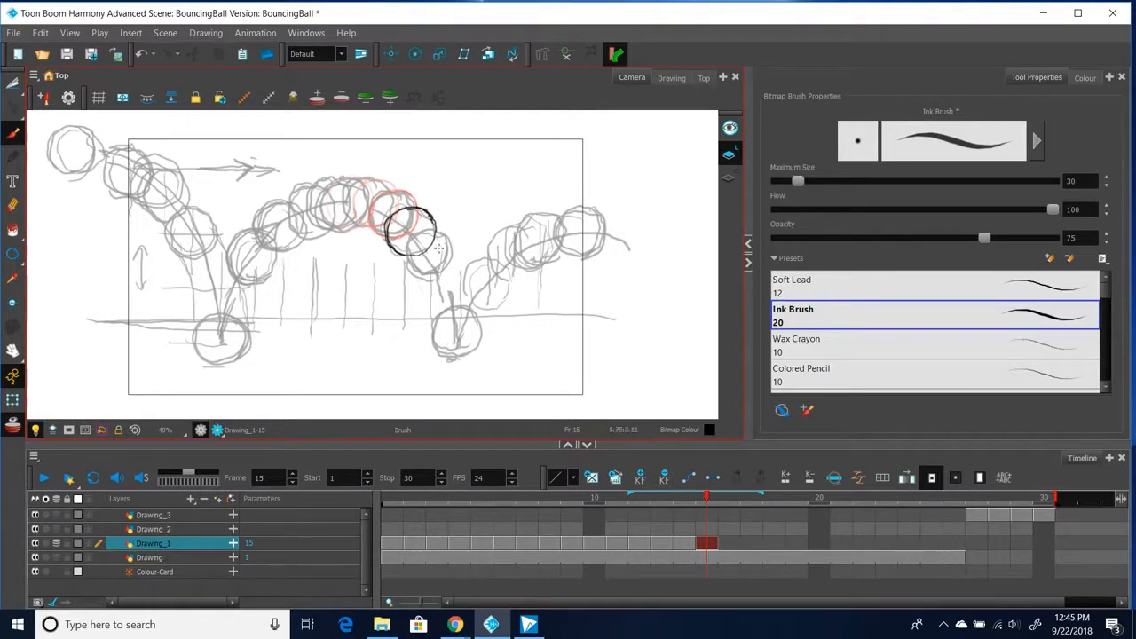
- On frame 16 of Drawing_1, brush a slightly stretched ball tilted along the descending path above the second ground contact
{"action": "left_click", "coordinate": [727, 544]}
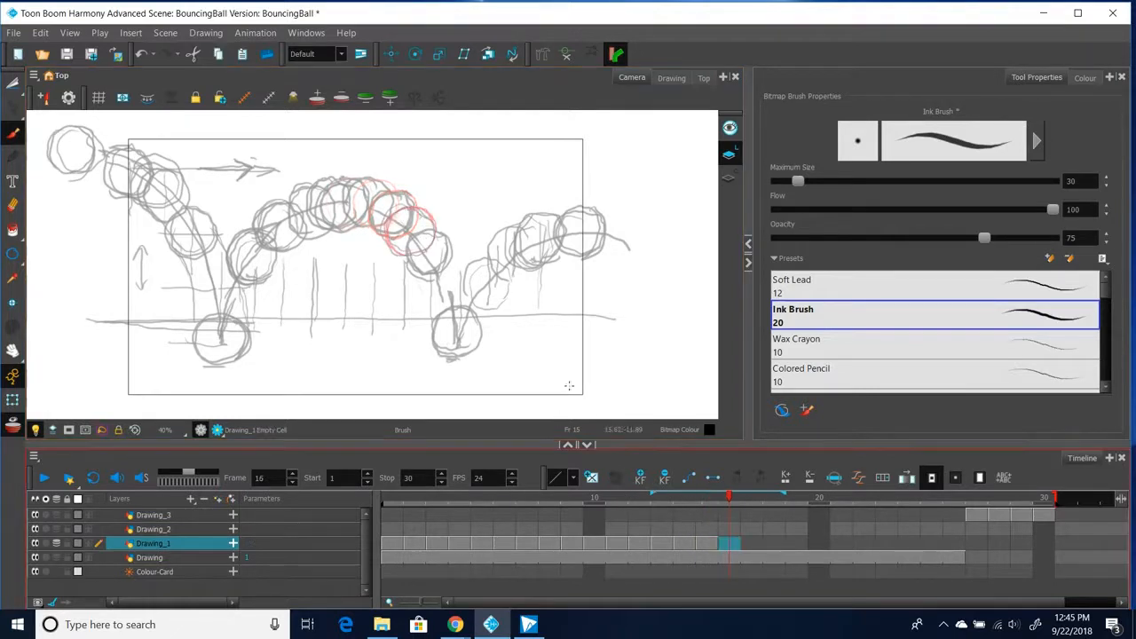
{"action": "left_click", "coordinate": [424, 238]}
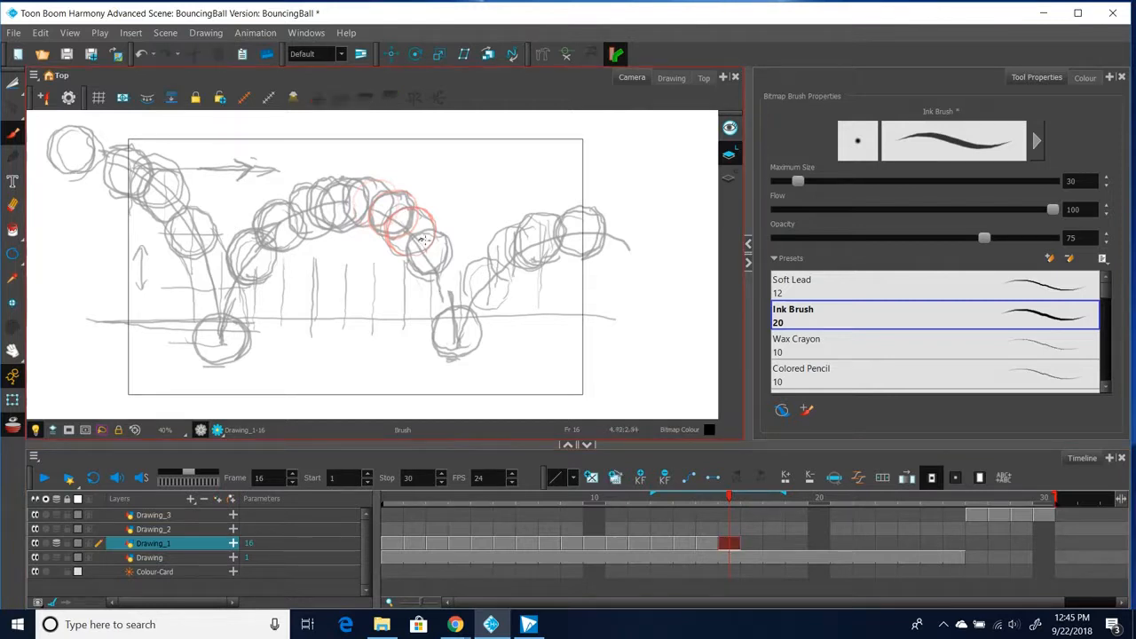
{"action": "mouse_move", "coordinate": [422, 238]}
{"action": "left_mouse_down"}
{"action": "mouse_move", "coordinate": [411, 249]}
{"action": "mouse_move", "coordinate": [420, 276]}
{"action": "mouse_move", "coordinate": [409, 260]}
{"action": "mouse_move", "coordinate": [422, 280]}
{"action": "left_mouse_up"}
{"action": "mouse_move", "coordinate": [422, 240]}
{"action": "left_mouse_down"}
{"action": "mouse_move", "coordinate": [449, 266]}
{"action": "mouse_move", "coordinate": [438, 282]}
{"action": "mouse_move", "coordinate": [430, 239]}
{"action": "mouse_move", "coordinate": [433, 285]}
{"action": "left_mouse_up"}
{"action": "mouse_move", "coordinate": [413, 241]}
{"action": "left_mouse_down"}
{"action": "mouse_move", "coordinate": [410, 277]}
{"action": "mouse_move", "coordinate": [439, 291]}
{"action": "mouse_move", "coordinate": [454, 268]}
{"action": "mouse_move", "coordinate": [439, 290]}
{"action": "mouse_move", "coordinate": [406, 261]}
{"action": "mouse_move", "coordinate": [415, 244]}
{"action": "mouse_move", "coordinate": [409, 266]}
{"action": "mouse_move", "coordinate": [451, 258]}
{"action": "mouse_move", "coordinate": [444, 282]}
{"action": "left_mouse_up"}
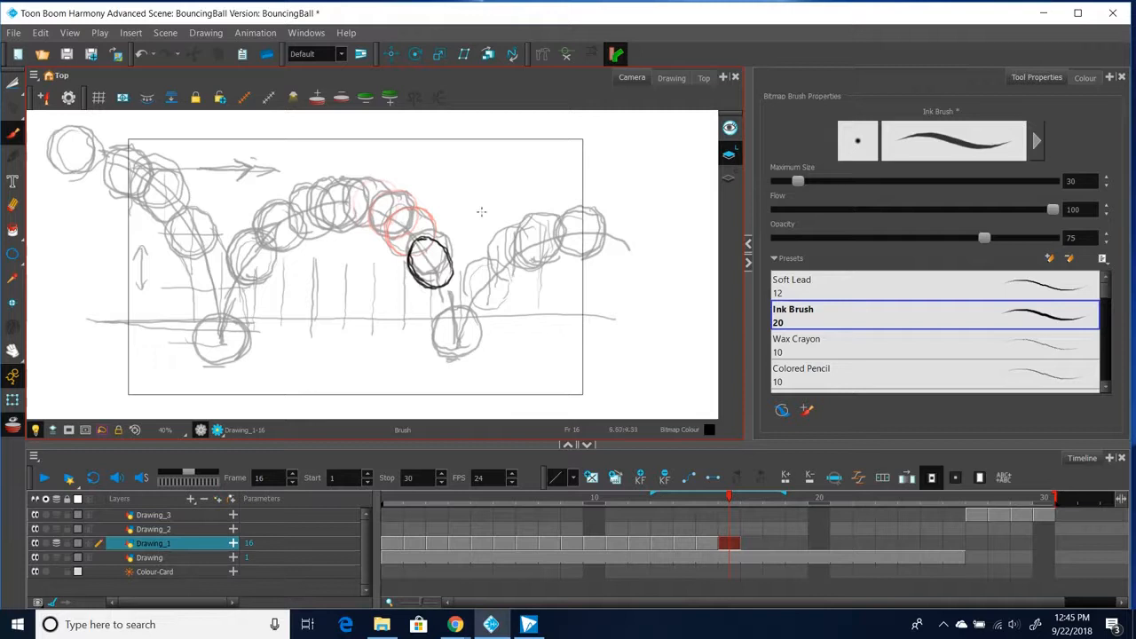
- Sketch two example stretched balls with cross lines in the empty area above the second bounce, and erase them
{"action": "mouse_move", "coordinate": [480, 151]}
{"action": "left_mouse_down"}
{"action": "mouse_move", "coordinate": [461, 186]}
{"action": "mouse_move", "coordinate": [480, 153]}
{"action": "mouse_move", "coordinate": [498, 184]}
{"action": "mouse_move", "coordinate": [486, 206]}
{"action": "mouse_move", "coordinate": [463, 177]}
{"action": "mouse_move", "coordinate": [466, 204]}
{"action": "mouse_move", "coordinate": [488, 203]}
{"action": "mouse_move", "coordinate": [496, 189]}
{"action": "mouse_move", "coordinate": [460, 194]}
{"action": "mouse_move", "coordinate": [504, 190]}
{"action": "left_mouse_up"}
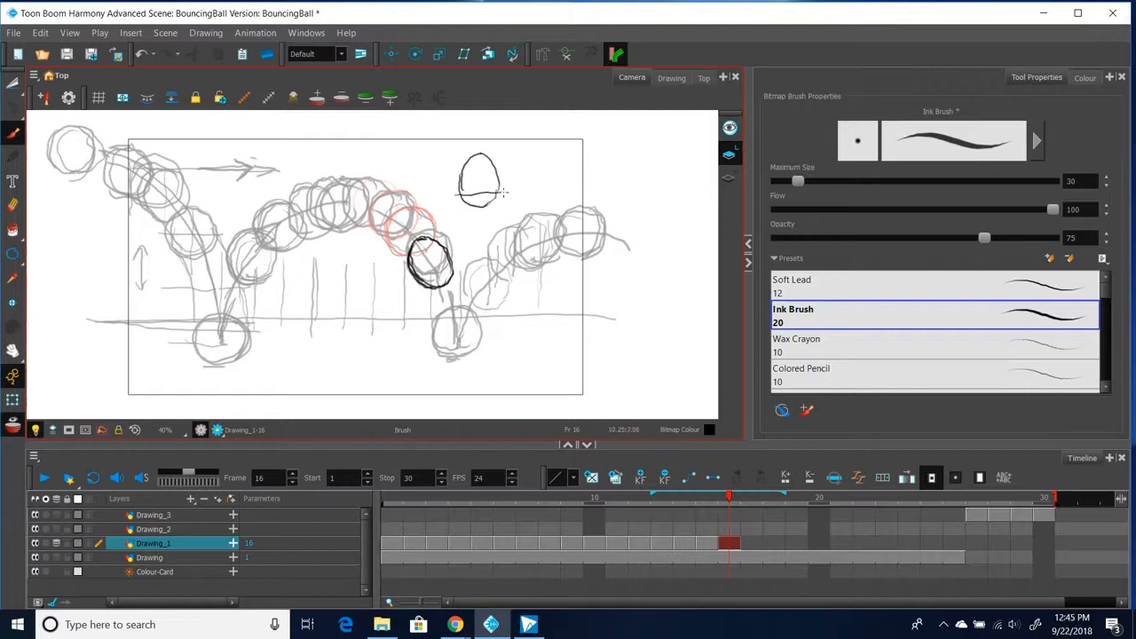
{"action": "mouse_move", "coordinate": [538, 153]}
{"action": "left_mouse_down"}
{"action": "mouse_move", "coordinate": [532, 200]}
{"action": "mouse_move", "coordinate": [538, 153]}
{"action": "mouse_move", "coordinate": [547, 160]}
{"action": "mouse_move", "coordinate": [553, 190]}
{"action": "mouse_move", "coordinate": [543, 202]}
{"action": "mouse_move", "coordinate": [543, 156]}
{"action": "mouse_move", "coordinate": [526, 166]}
{"action": "mouse_move", "coordinate": [524, 188]}
{"action": "mouse_move", "coordinate": [538, 201]}
{"action": "mouse_move", "coordinate": [553, 184]}
{"action": "mouse_move", "coordinate": [547, 162]}
{"action": "mouse_move", "coordinate": [518, 180]}
{"action": "mouse_move", "coordinate": [557, 175]}
{"action": "mouse_move", "coordinate": [534, 194]}
{"action": "left_mouse_up"}
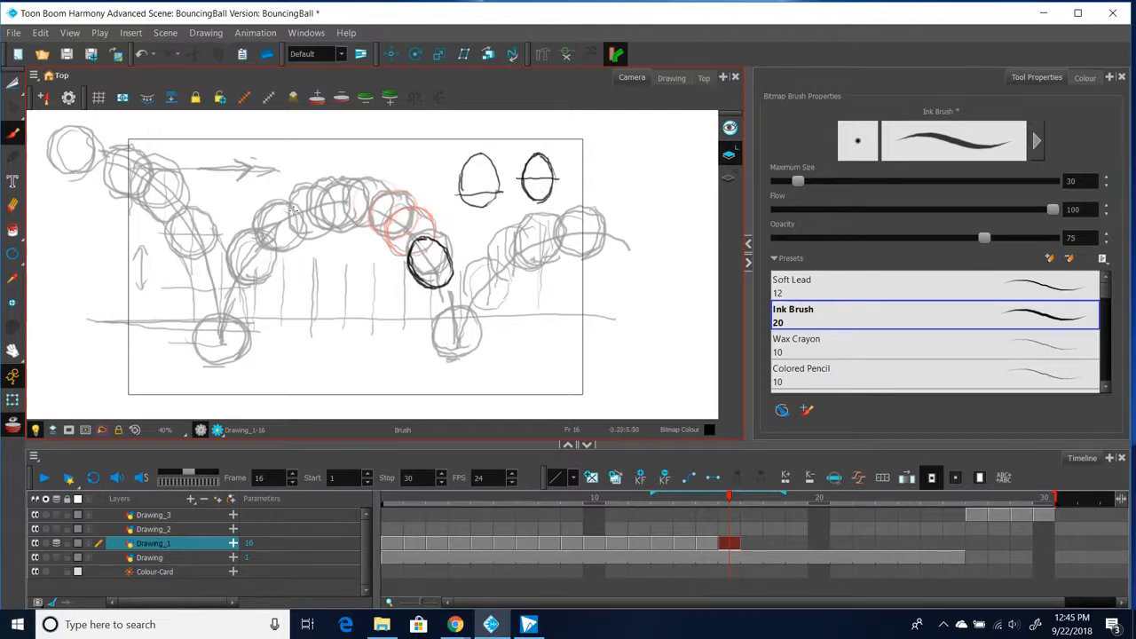
{"action": "left_click", "coordinate": [12, 205]}
{"action": "mouse_move", "coordinate": [538, 162]}
{"action": "left_mouse_down"}
{"action": "mouse_move", "coordinate": [546, 192]}
{"action": "mouse_move", "coordinate": [549, 165]}
{"action": "mouse_move", "coordinate": [535, 178]}
{"action": "mouse_move", "coordinate": [546, 180]}
{"action": "mouse_move", "coordinate": [500, 191]}
{"action": "mouse_move", "coordinate": [477, 159]}
{"action": "mouse_move", "coordinate": [480, 211]}
{"action": "left_mouse_up"}
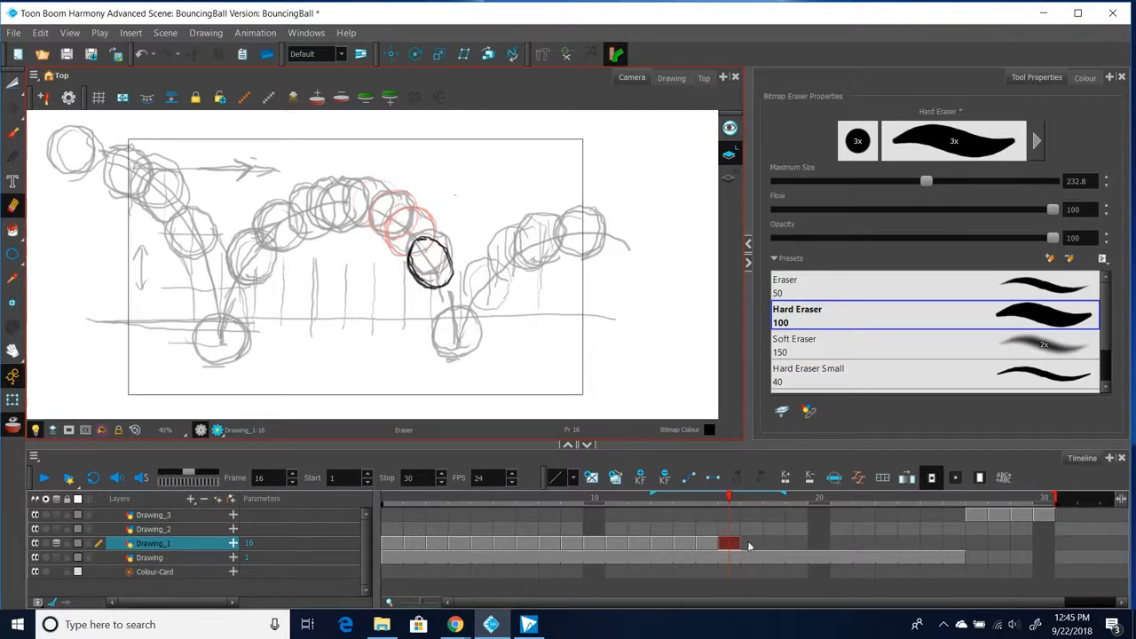
- Go to the empty frame 17 of Drawing_1 and switch back to the Brush tool
{"action": "key", "text": "period"}
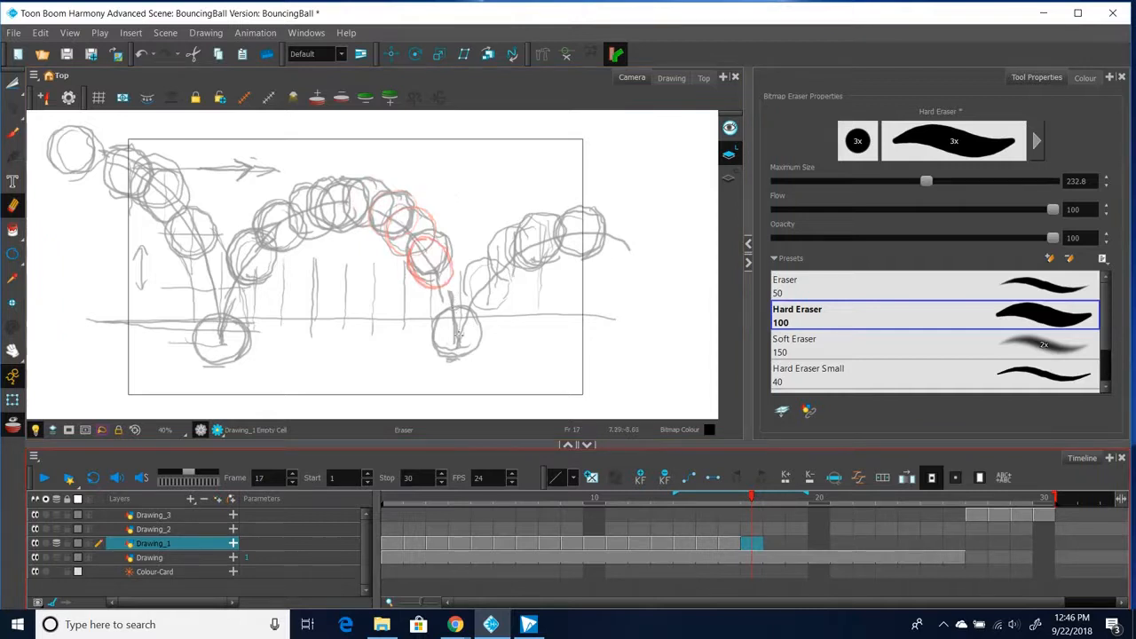
{"action": "mouse_move", "coordinate": [437, 320]}
{"action": "left_mouse_down"}
{"action": "mouse_move", "coordinate": [453, 355]}
{"action": "mouse_move", "coordinate": [479, 333]}
{"action": "mouse_move", "coordinate": [451, 309]}
{"action": "mouse_move", "coordinate": [464, 356]}
{"action": "left_mouse_up"}
{"action": "left_click", "coordinate": [13, 133]}
{"action": "mouse_move", "coordinate": [444, 288]}
{"action": "left_mouse_down"}
{"action": "mouse_move", "coordinate": [439, 326]}
{"action": "mouse_move", "coordinate": [455, 300]}
{"action": "mouse_move", "coordinate": [447, 289]}
{"action": "mouse_move", "coordinate": [459, 298]}
{"action": "mouse_move", "coordinate": [466, 332]}
{"action": "mouse_move", "coordinate": [446, 338]}
{"action": "mouse_move", "coordinate": [473, 312]}
{"action": "mouse_move", "coordinate": [446, 290]}
{"action": "mouse_move", "coordinate": [449, 343]}
{"action": "left_mouse_up"}
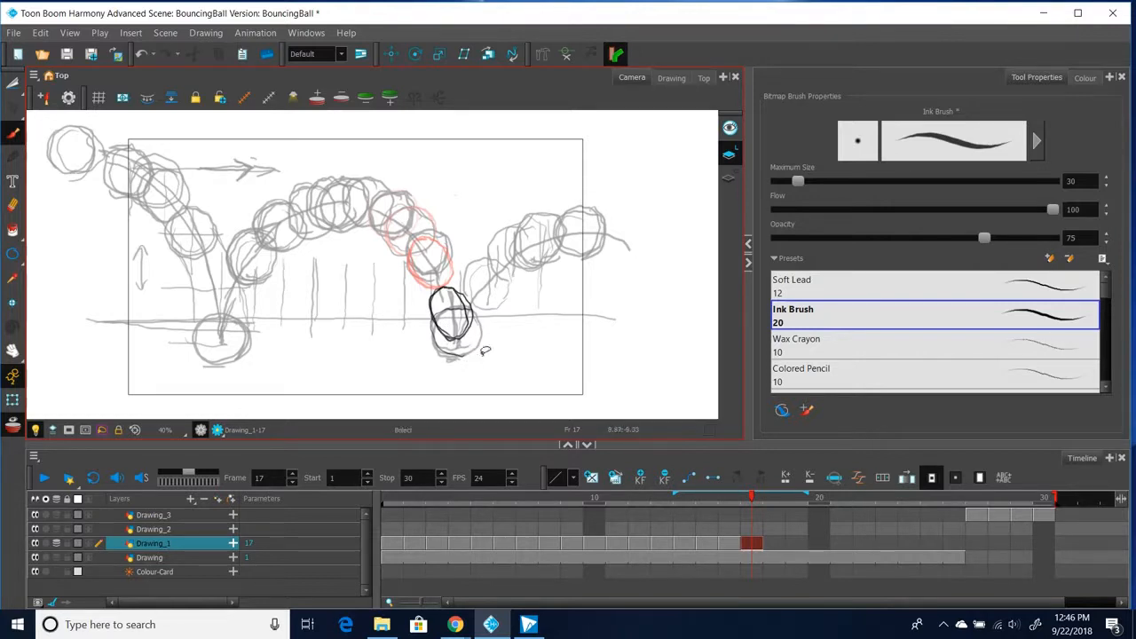
{"action": "key", "text": "ctrl+z"}
{"action": "key", "text": "ctrl+z"}
{"action": "key", "text": "ctrl+z"}
{"action": "key", "text": "ctrl+z"}
{"action": "key", "text": "ctrl+z"}
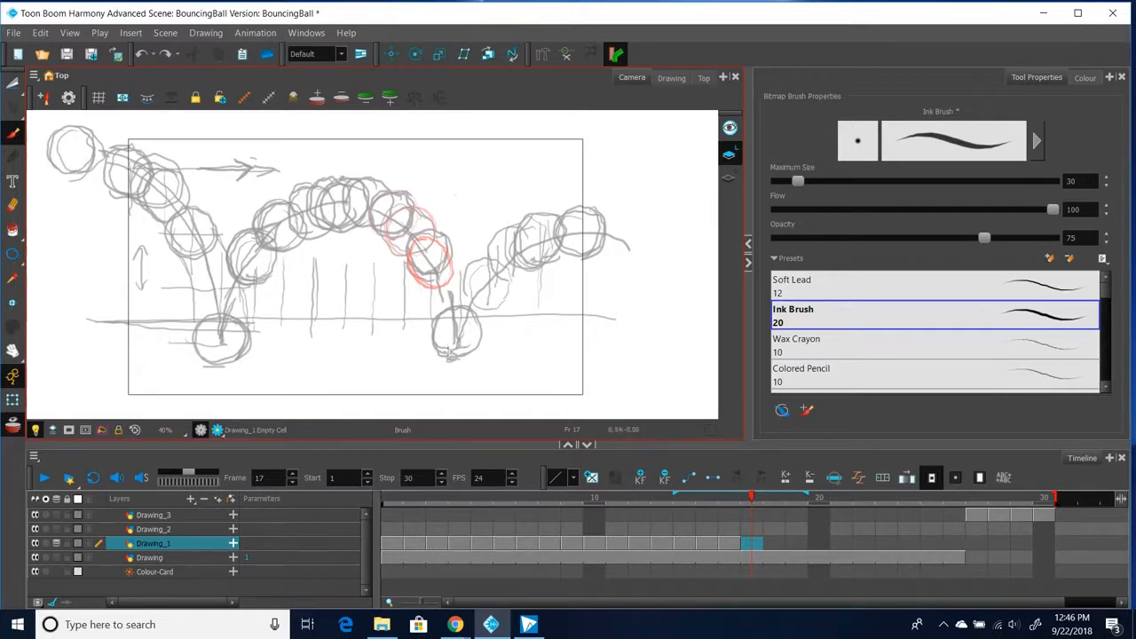
- On frame 17 of Drawing_1, brush a squashed ball at the second ground contact with a cleaned-up top edge, and go to frame 18
{"action": "mouse_move", "coordinate": [443, 354]}
{"action": "left_mouse_down"}
{"action": "mouse_move", "coordinate": [480, 353]}
{"action": "mouse_move", "coordinate": [472, 312]}
{"action": "mouse_move", "coordinate": [430, 324]}
{"action": "mouse_move", "coordinate": [461, 312]}
{"action": "mouse_move", "coordinate": [437, 314]}
{"action": "mouse_move", "coordinate": [426, 339]}
{"action": "mouse_move", "coordinate": [447, 354]}
{"action": "left_mouse_up"}
{"action": "mouse_move", "coordinate": [453, 321]}
{"action": "left_mouse_down"}
{"action": "mouse_move", "coordinate": [458, 309]}
{"action": "mouse_move", "coordinate": [488, 324]}
{"action": "mouse_move", "coordinate": [487, 344]}
{"action": "mouse_move", "coordinate": [460, 312]}
{"action": "mouse_move", "coordinate": [490, 329]}
{"action": "mouse_move", "coordinate": [463, 357]}
{"action": "mouse_move", "coordinate": [485, 351]}
{"action": "mouse_move", "coordinate": [487, 314]}
{"action": "mouse_move", "coordinate": [435, 330]}
{"action": "mouse_move", "coordinate": [446, 354]}
{"action": "mouse_move", "coordinate": [473, 351]}
{"action": "left_mouse_up"}
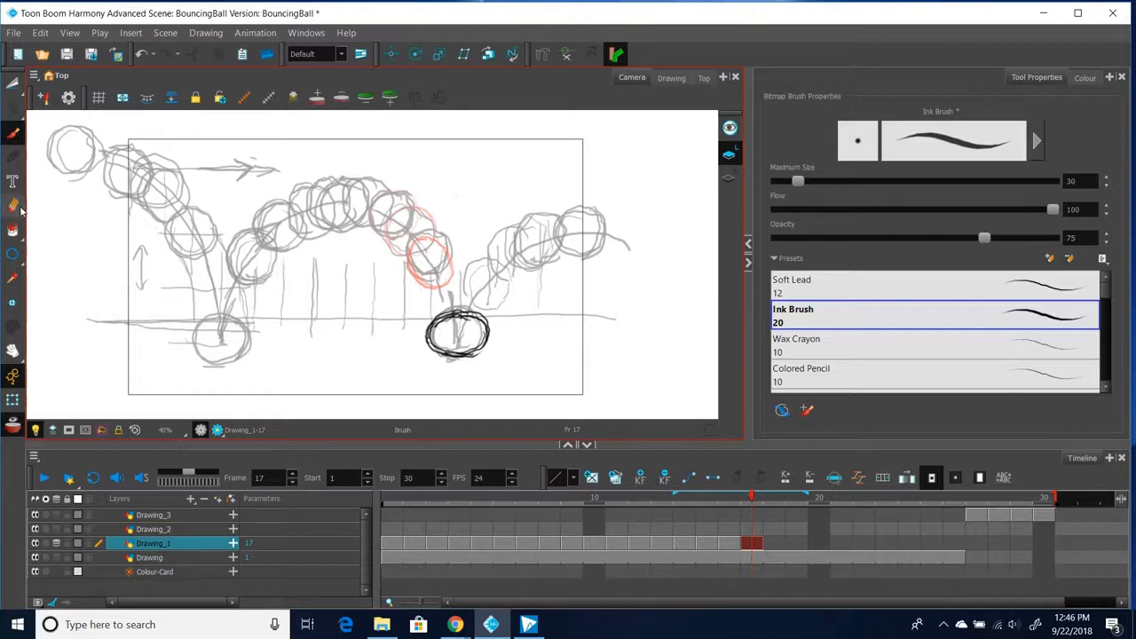
{"action": "left_click", "coordinate": [12, 205]}
{"action": "mouse_move", "coordinate": [435, 316]}
{"action": "left_mouse_down"}
{"action": "mouse_move", "coordinate": [470, 304]}
{"action": "mouse_move", "coordinate": [469, 326]}
{"action": "left_mouse_up"}
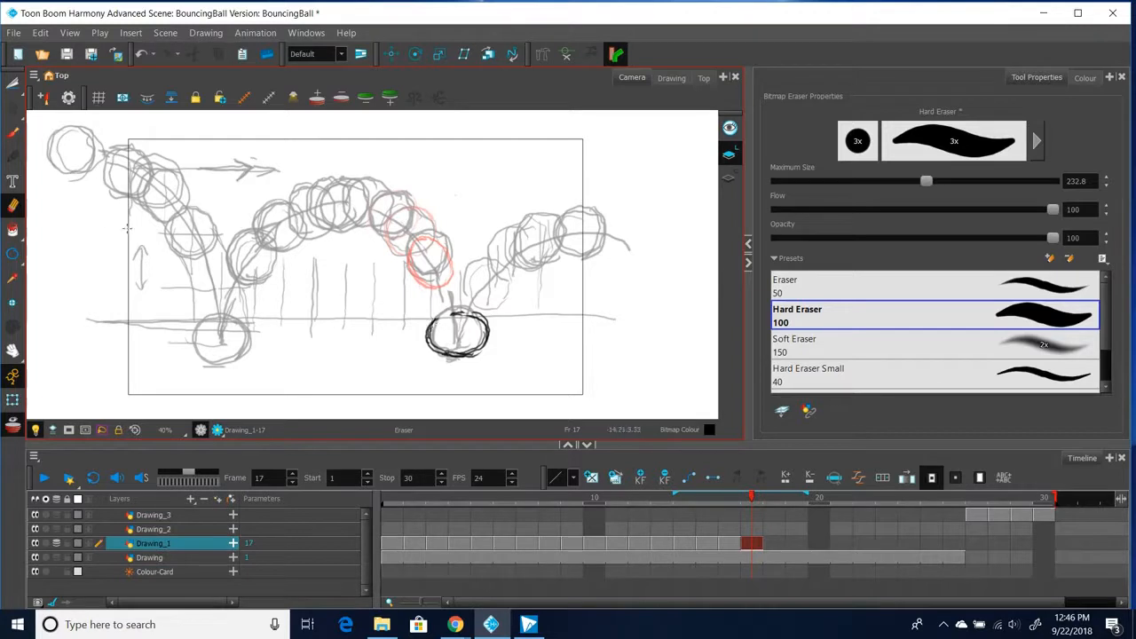
{"action": "left_click", "coordinate": [13, 132]}
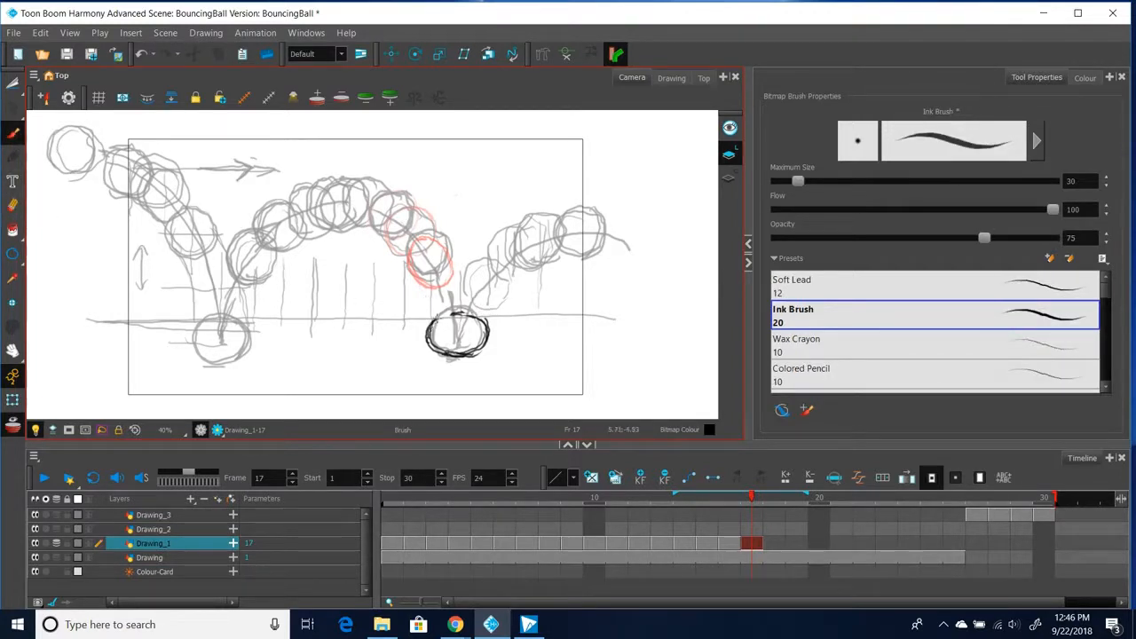
{"action": "left_click_drag", "start_coordinate": [449, 310], "coordinate": [474, 321]}
{"action": "left_click", "coordinate": [781, 549]}
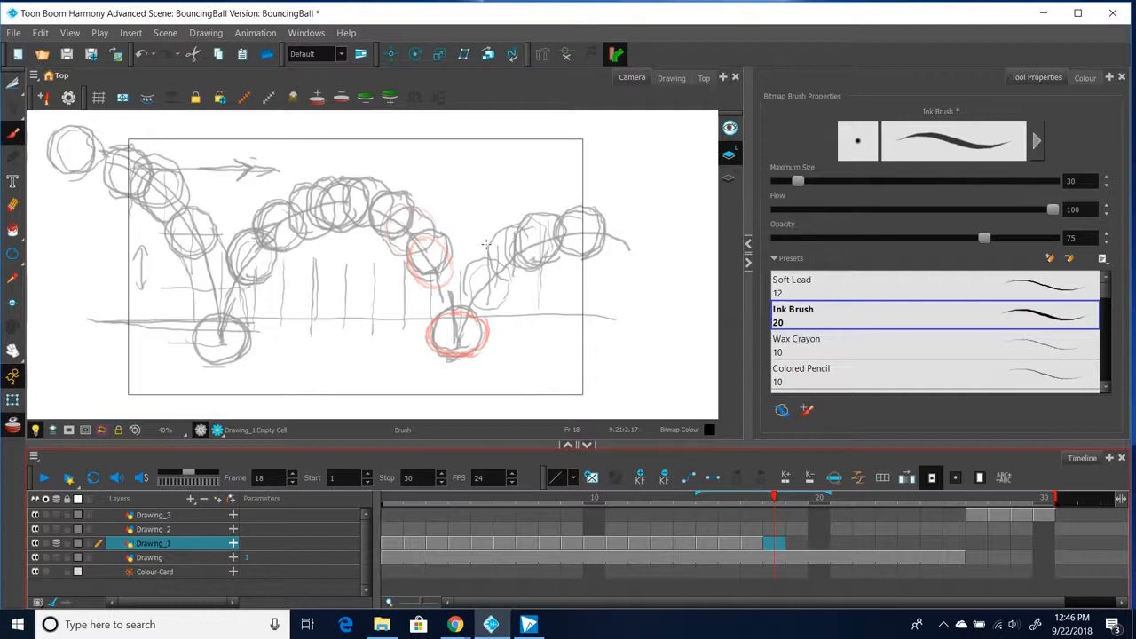
- On frame 18 of Drawing_1, brush a stretched ball tilted along the rising path just above the second ground contact
{"action": "left_click", "coordinate": [480, 296]}
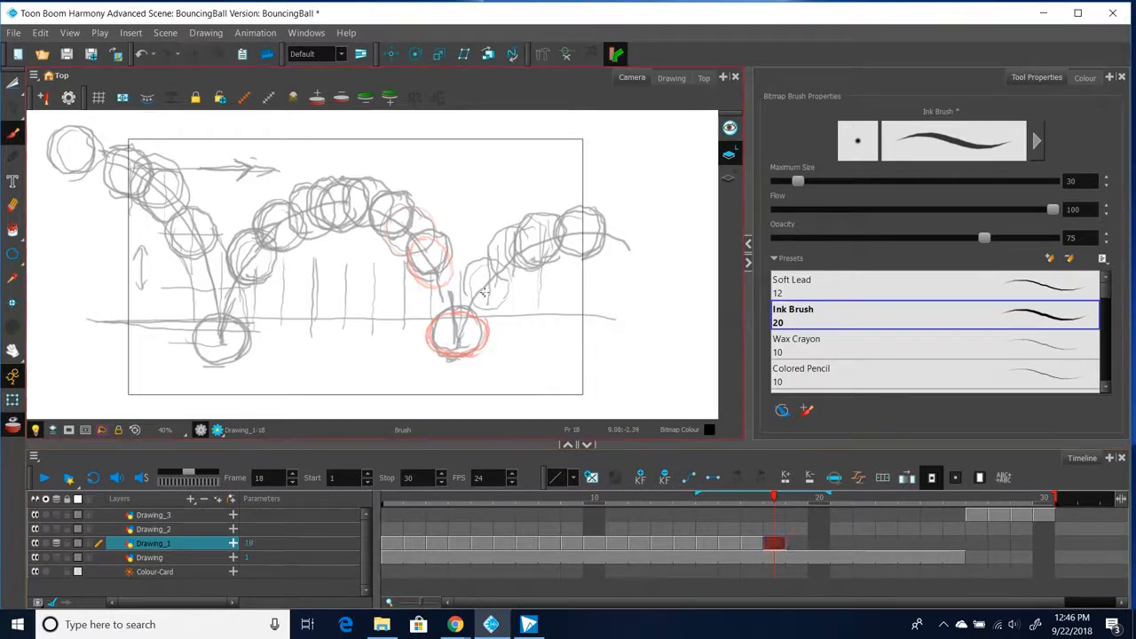
{"action": "mouse_move", "coordinate": [481, 290]}
{"action": "left_mouse_down"}
{"action": "mouse_move", "coordinate": [459, 298]}
{"action": "mouse_move", "coordinate": [482, 291]}
{"action": "mouse_move", "coordinate": [490, 324]}
{"action": "mouse_move", "coordinate": [456, 351]}
{"action": "left_mouse_up"}
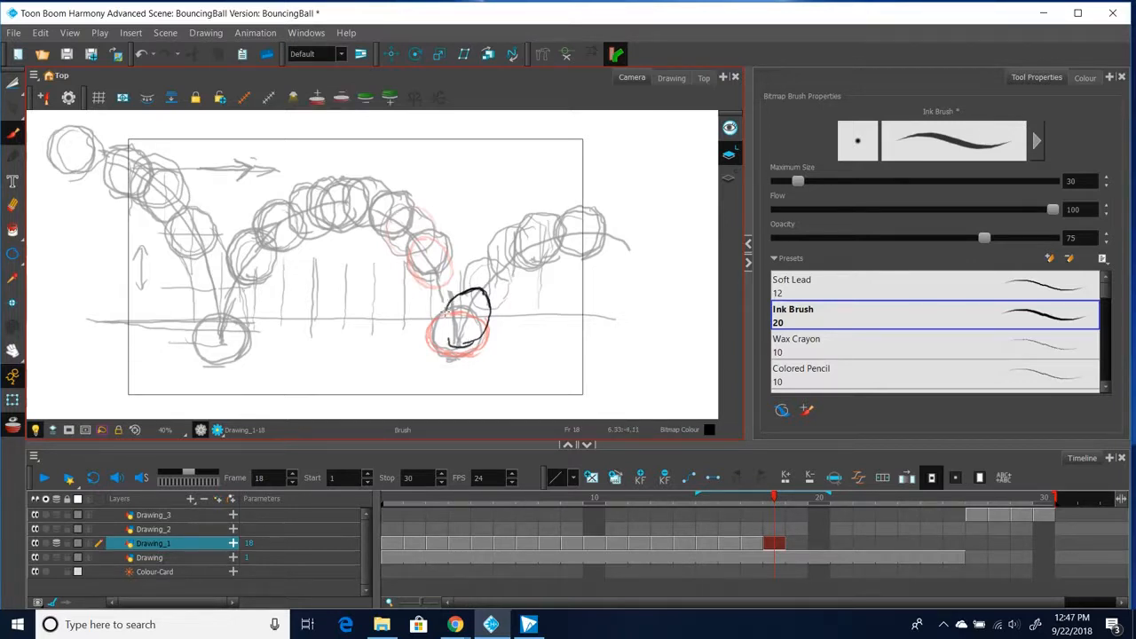
{"action": "mouse_move", "coordinate": [441, 333]}
{"action": "left_mouse_down"}
{"action": "mouse_move", "coordinate": [463, 353]}
{"action": "mouse_move", "coordinate": [491, 319]}
{"action": "left_mouse_up"}
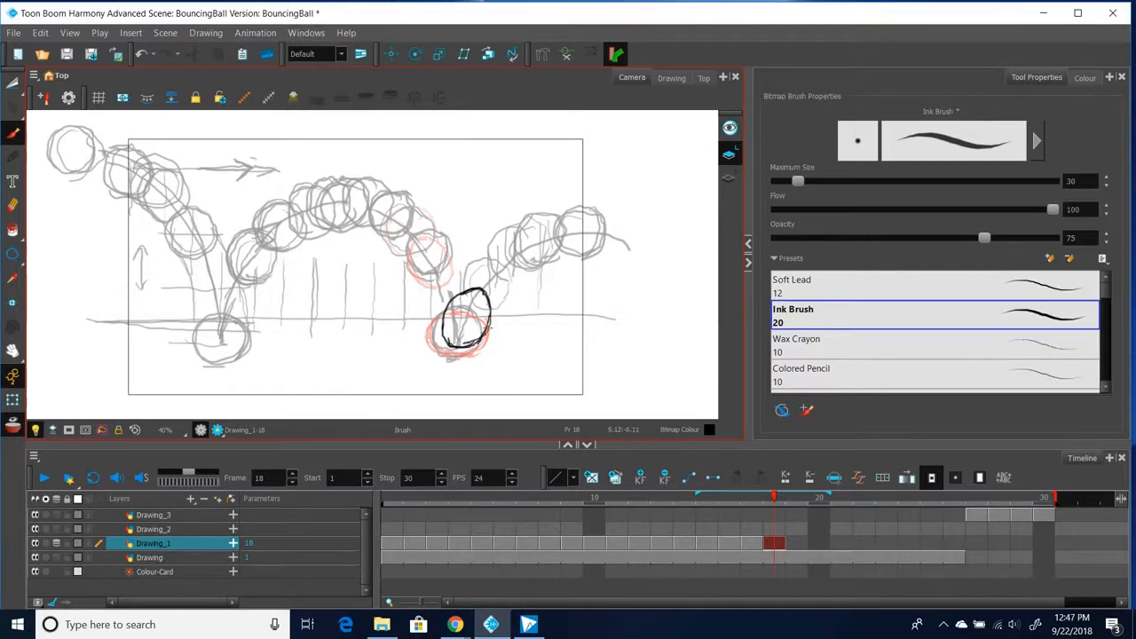
- On frame 19 of Drawing_1, brush a slightly stretched ball further up the rising path after the second bounce
{"action": "left_click", "coordinate": [795, 543]}
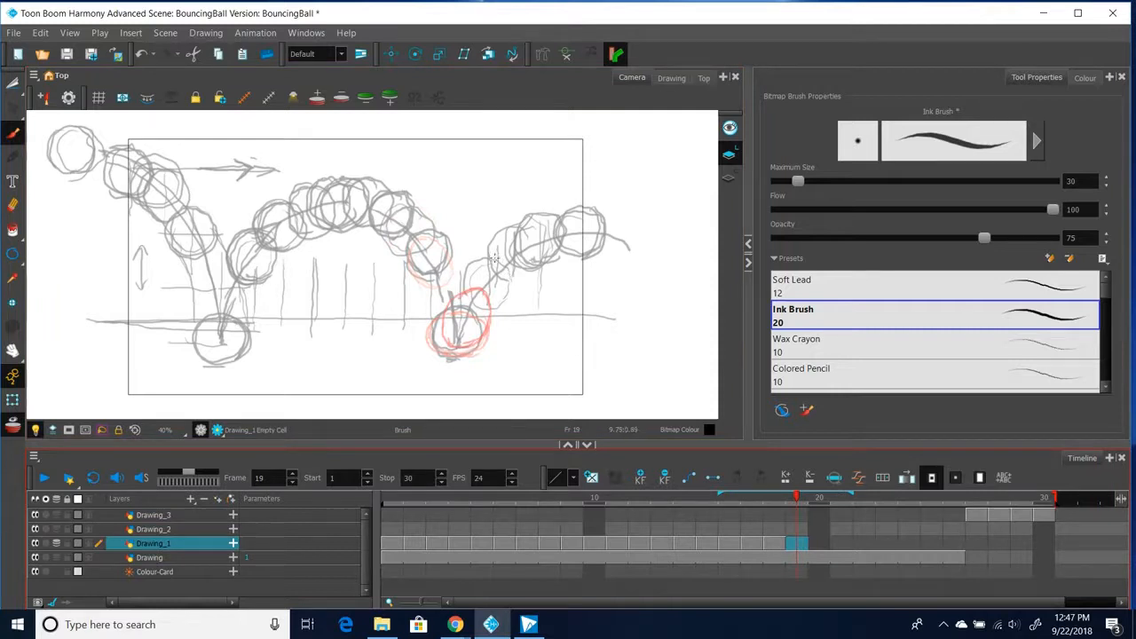
{"action": "left_click", "coordinate": [504, 252]}
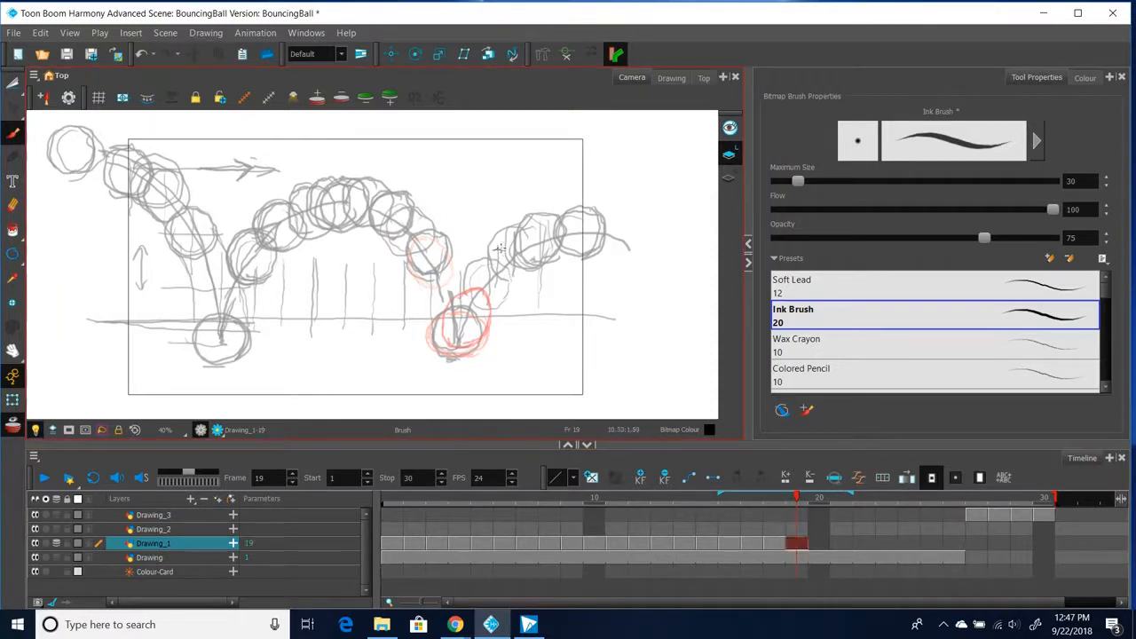
{"action": "left_click_drag", "start_coordinate": [497, 248], "coordinate": [477, 262]}
{"action": "mouse_move", "coordinate": [503, 256]}
{"action": "left_mouse_down"}
{"action": "mouse_move", "coordinate": [479, 264]}
{"action": "mouse_move", "coordinate": [463, 288]}
{"action": "mouse_move", "coordinate": [469, 306]}
{"action": "left_mouse_up"}
{"action": "mouse_move", "coordinate": [484, 255]}
{"action": "left_mouse_down"}
{"action": "mouse_move", "coordinate": [513, 259]}
{"action": "mouse_move", "coordinate": [512, 300]}
{"action": "mouse_move", "coordinate": [490, 309]}
{"action": "mouse_move", "coordinate": [501, 254]}
{"action": "mouse_move", "coordinate": [462, 282]}
{"action": "mouse_move", "coordinate": [475, 305]}
{"action": "mouse_move", "coordinate": [513, 268]}
{"action": "mouse_move", "coordinate": [511, 301]}
{"action": "mouse_move", "coordinate": [490, 309]}
{"action": "mouse_move", "coordinate": [486, 298]}
{"action": "left_mouse_up"}
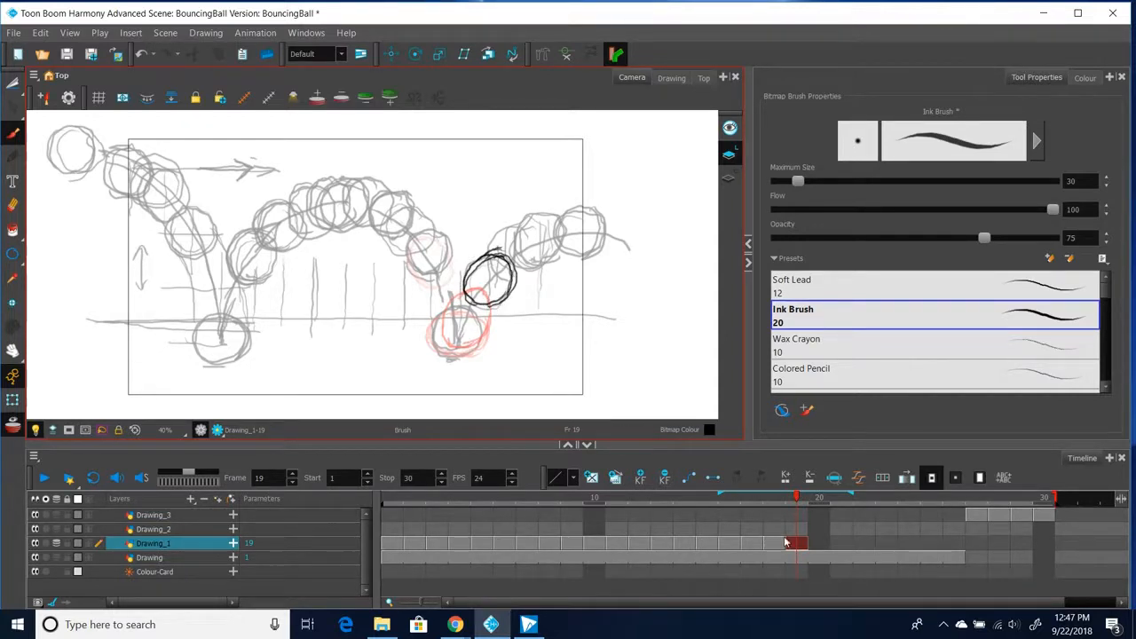
- On frames 20 and 21 of Drawing_1, brush one round ball each, following the rising arc after the second bounce
{"action": "left_click", "coordinate": [809, 542]}
{"action": "mouse_move", "coordinate": [518, 224]}
{"action": "left_mouse_down"}
{"action": "mouse_move", "coordinate": [493, 255]}
{"action": "mouse_move", "coordinate": [517, 275]}
{"action": "left_mouse_up"}
{"action": "mouse_move", "coordinate": [513, 223]}
{"action": "left_mouse_down"}
{"action": "mouse_move", "coordinate": [536, 257]}
{"action": "mouse_move", "coordinate": [530, 270]}
{"action": "mouse_move", "coordinate": [500, 270]}
{"action": "mouse_move", "coordinate": [502, 229]}
{"action": "left_mouse_up"}
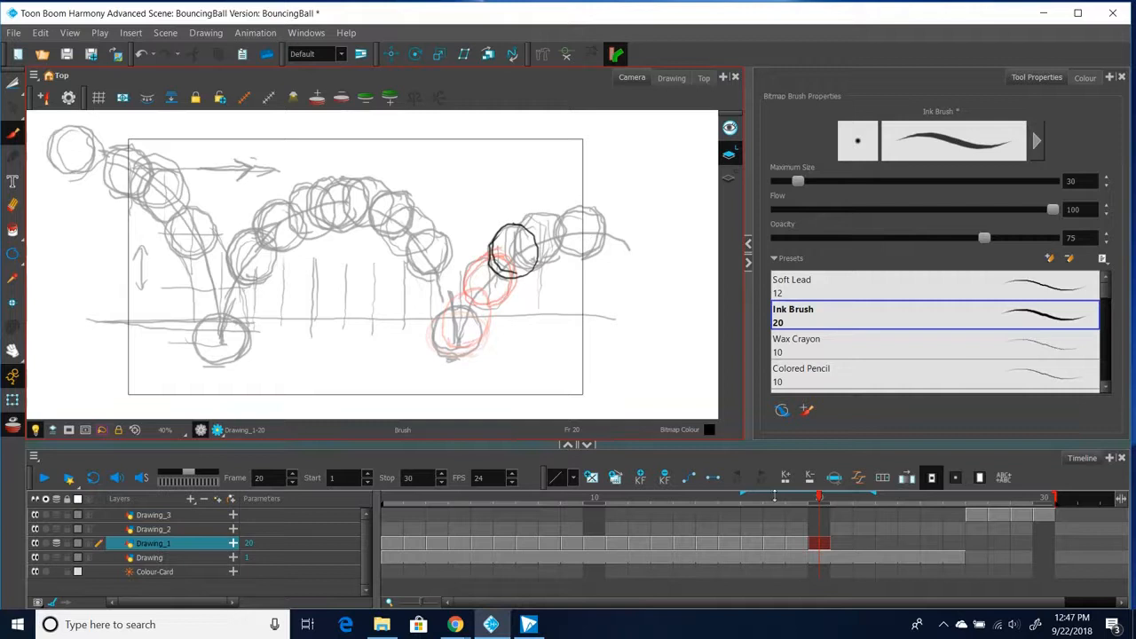
{"action": "left_click", "coordinate": [839, 543]}
{"action": "mouse_move", "coordinate": [549, 213]}
{"action": "left_mouse_down"}
{"action": "mouse_move", "coordinate": [516, 235]}
{"action": "mouse_move", "coordinate": [534, 264]}
{"action": "mouse_move", "coordinate": [544, 227]}
{"action": "mouse_move", "coordinate": [536, 211]}
{"action": "mouse_move", "coordinate": [563, 228]}
{"action": "mouse_move", "coordinate": [564, 252]}
{"action": "mouse_move", "coordinate": [534, 264]}
{"action": "mouse_move", "coordinate": [566, 256]}
{"action": "left_mouse_up"}
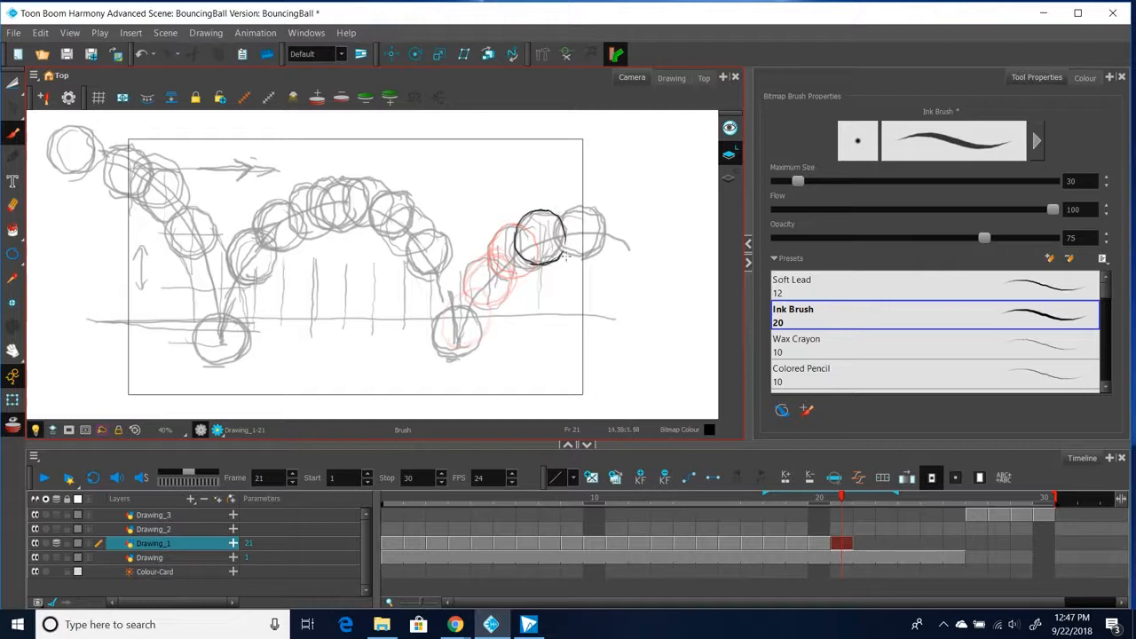
- On frames 22 and 23 of Drawing_1, brush closely spaced round balls near the peak of the last arc
{"action": "left_click", "coordinate": [865, 543]}
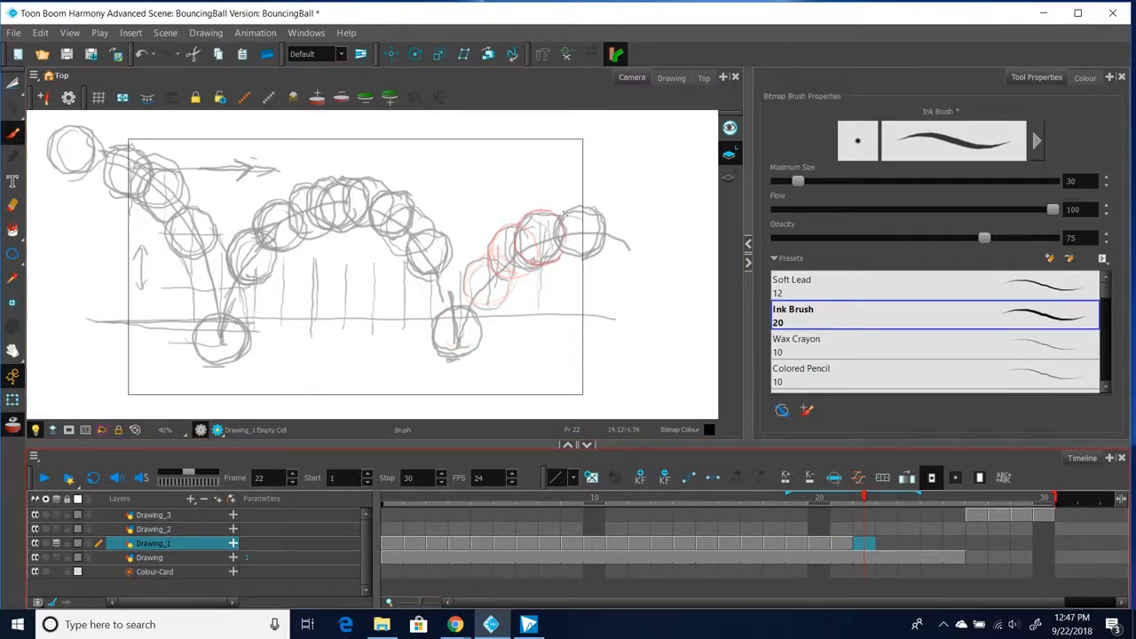
{"action": "mouse_move", "coordinate": [570, 209]}
{"action": "left_mouse_down"}
{"action": "mouse_move", "coordinate": [548, 206]}
{"action": "mouse_move", "coordinate": [537, 235]}
{"action": "left_mouse_up"}
{"action": "left_click_drag", "start_coordinate": [541, 213], "coordinate": [543, 252]}
{"action": "mouse_move", "coordinate": [562, 206]}
{"action": "left_mouse_down"}
{"action": "mouse_move", "coordinate": [580, 244]}
{"action": "mouse_move", "coordinate": [548, 247]}
{"action": "mouse_move", "coordinate": [539, 229]}
{"action": "mouse_move", "coordinate": [559, 259]}
{"action": "mouse_move", "coordinate": [578, 252]}
{"action": "mouse_move", "coordinate": [575, 216]}
{"action": "mouse_move", "coordinate": [589, 224]}
{"action": "mouse_move", "coordinate": [575, 252]}
{"action": "mouse_move", "coordinate": [548, 248]}
{"action": "mouse_move", "coordinate": [546, 232]}
{"action": "mouse_move", "coordinate": [580, 248]}
{"action": "left_mouse_up"}
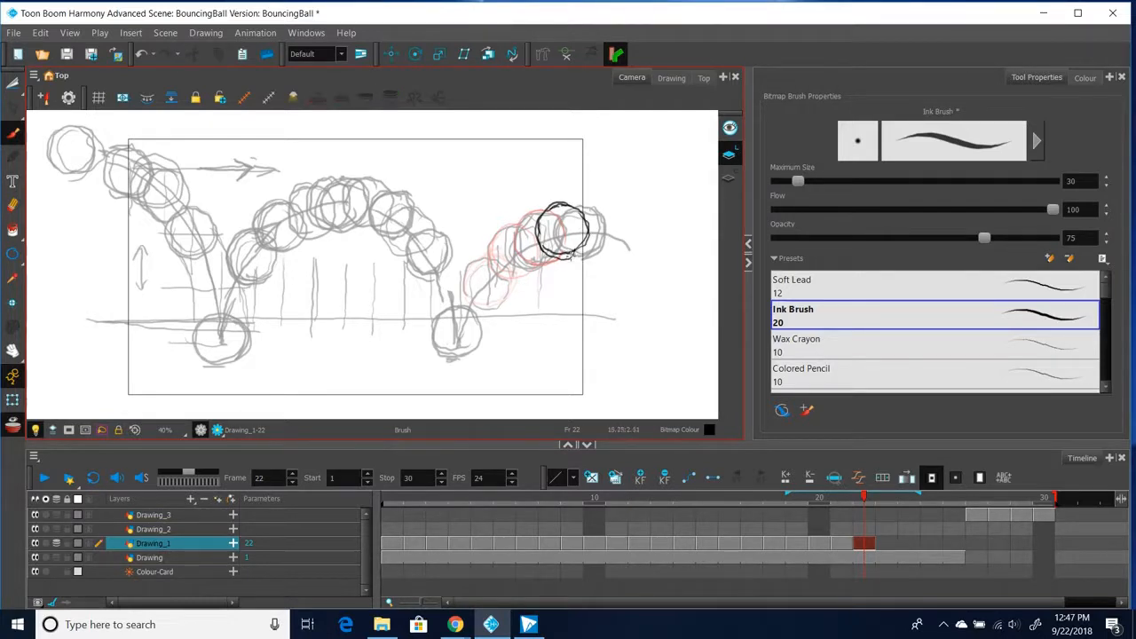
{"action": "left_click", "coordinate": [889, 545]}
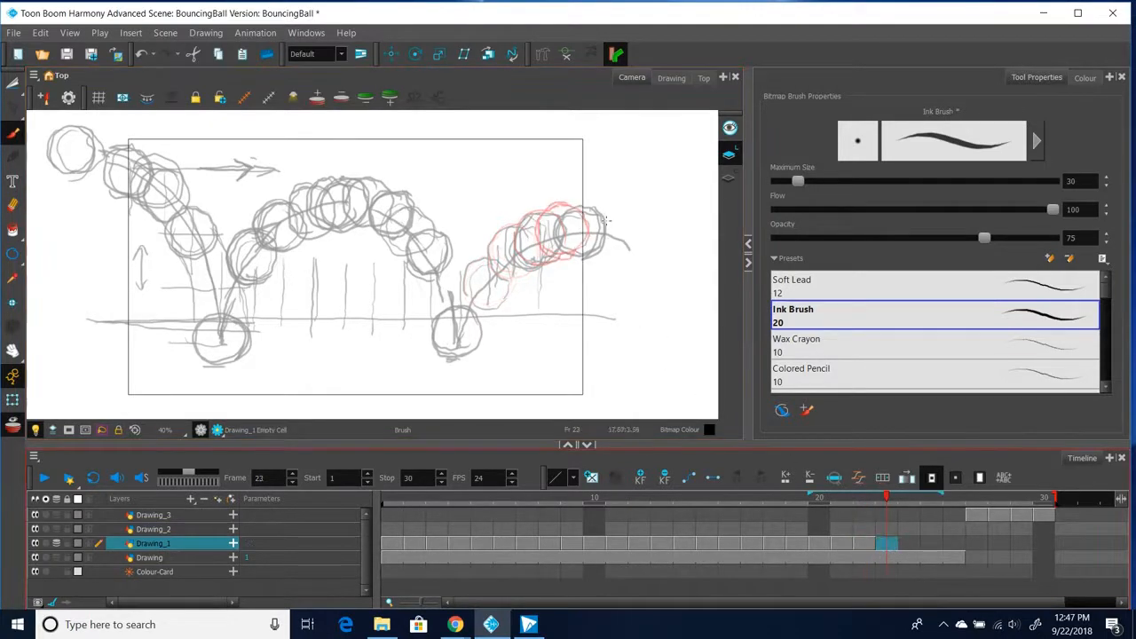
{"action": "mouse_move", "coordinate": [600, 210]}
{"action": "left_mouse_down"}
{"action": "mouse_move", "coordinate": [579, 205]}
{"action": "mouse_move", "coordinate": [562, 246]}
{"action": "mouse_move", "coordinate": [584, 254]}
{"action": "mouse_move", "coordinate": [593, 207]}
{"action": "mouse_move", "coordinate": [610, 245]}
{"action": "mouse_move", "coordinate": [565, 252]}
{"action": "mouse_move", "coordinate": [559, 221]}
{"action": "mouse_move", "coordinate": [569, 216]}
{"action": "left_mouse_up"}
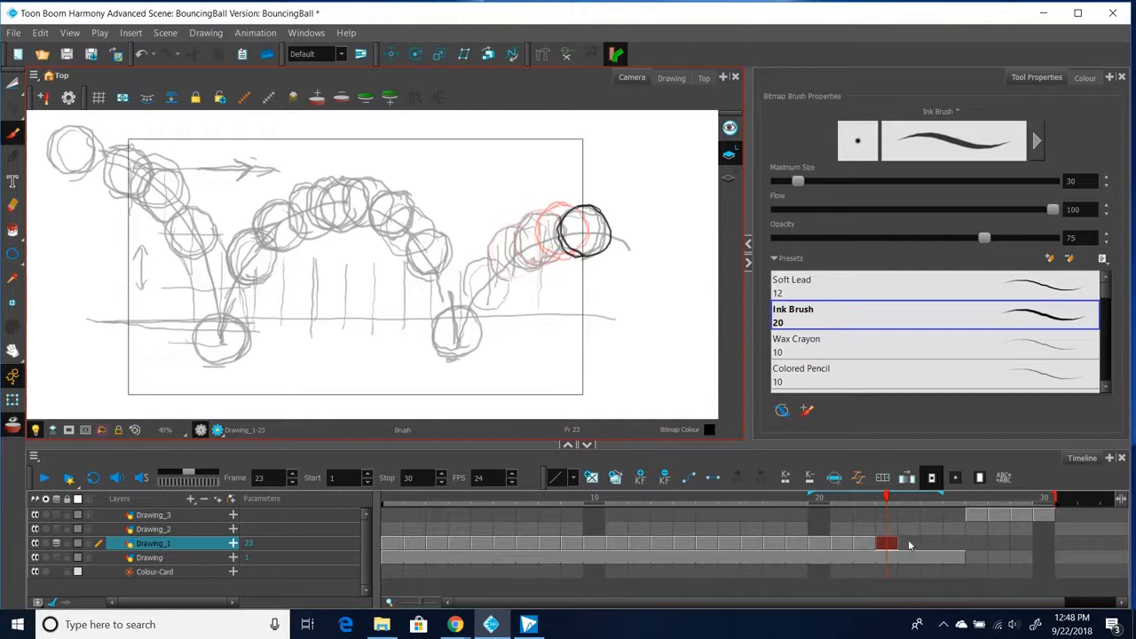
- On frame 24 of Drawing_1, brush the last round ball mostly outside the camera frame at the end of the arc
{"action": "left_click", "coordinate": [907, 543]}
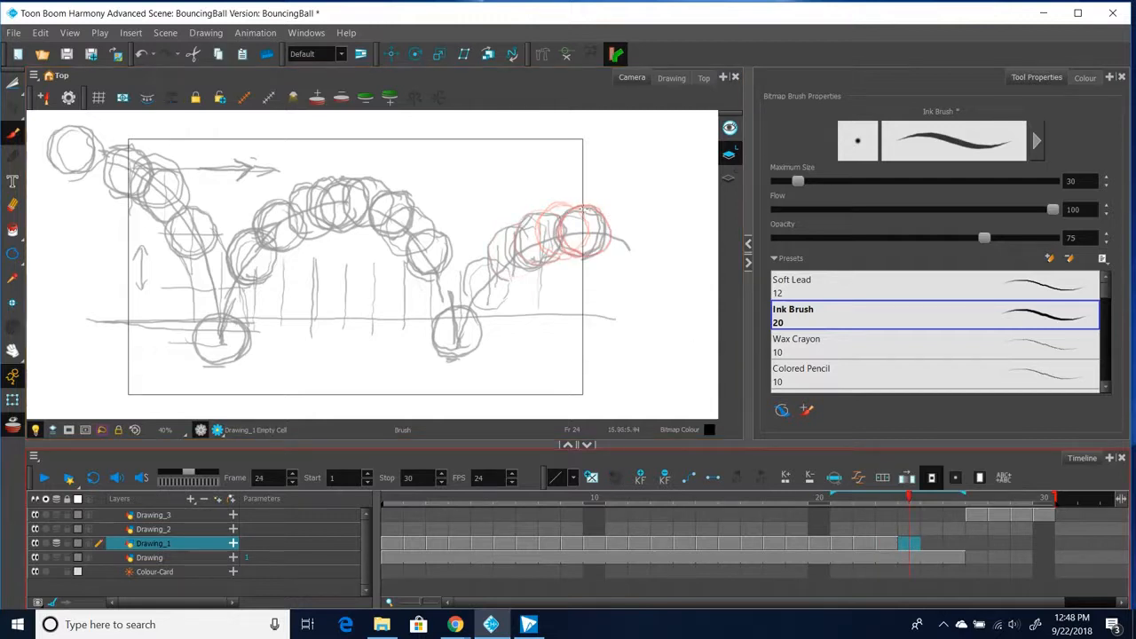
{"action": "left_click_drag", "start_coordinate": [577, 221], "coordinate": [589, 251]}
{"action": "mouse_move", "coordinate": [590, 209]}
{"action": "left_mouse_down"}
{"action": "mouse_move", "coordinate": [617, 211]}
{"action": "mouse_move", "coordinate": [624, 231]}
{"action": "mouse_move", "coordinate": [614, 254]}
{"action": "mouse_move", "coordinate": [595, 254]}
{"action": "mouse_move", "coordinate": [578, 206]}
{"action": "left_mouse_up"}
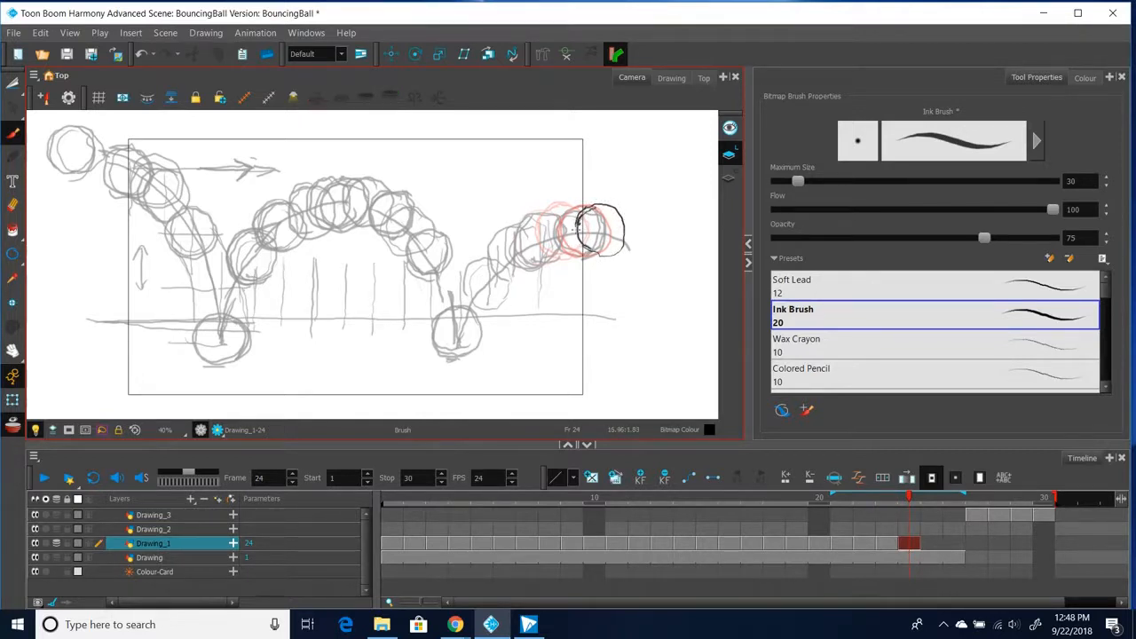
- Return to frame 24 of Drawing_1 and set the playback stop frame to 24
{"action": "left_click", "coordinate": [931, 545]}
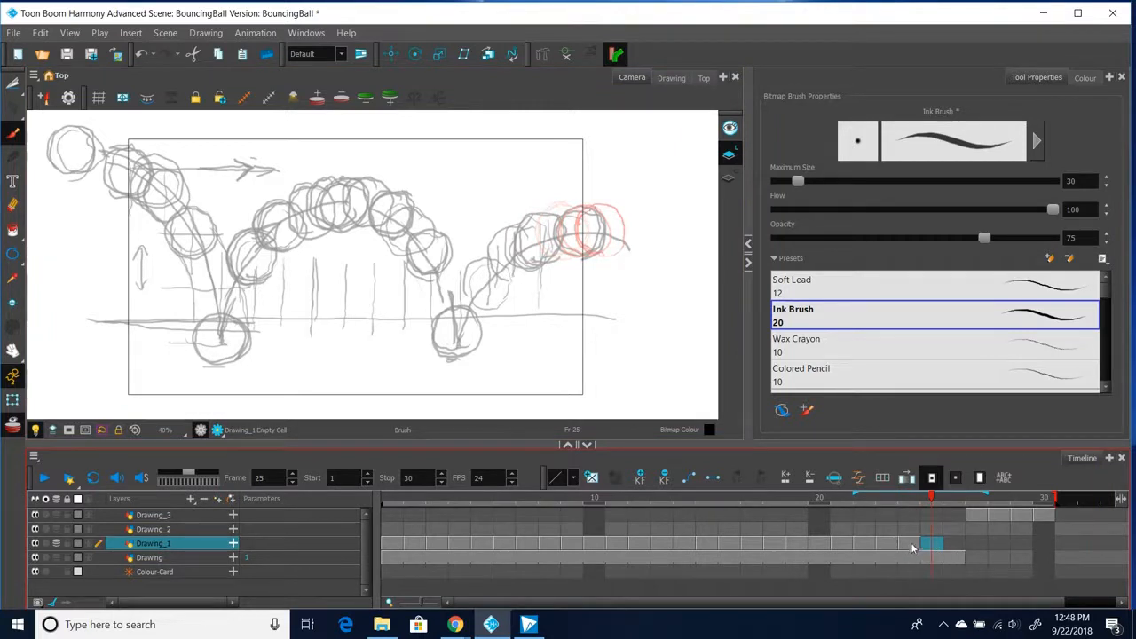
{"action": "left_click", "coordinate": [910, 543]}
{"action": "mouse_move", "coordinate": [1056, 501]}
{"action": "left_mouse_down"}
{"action": "mouse_move", "coordinate": [921, 501]}
{"action": "mouse_move", "coordinate": [941, 504]}
{"action": "left_mouse_up"}
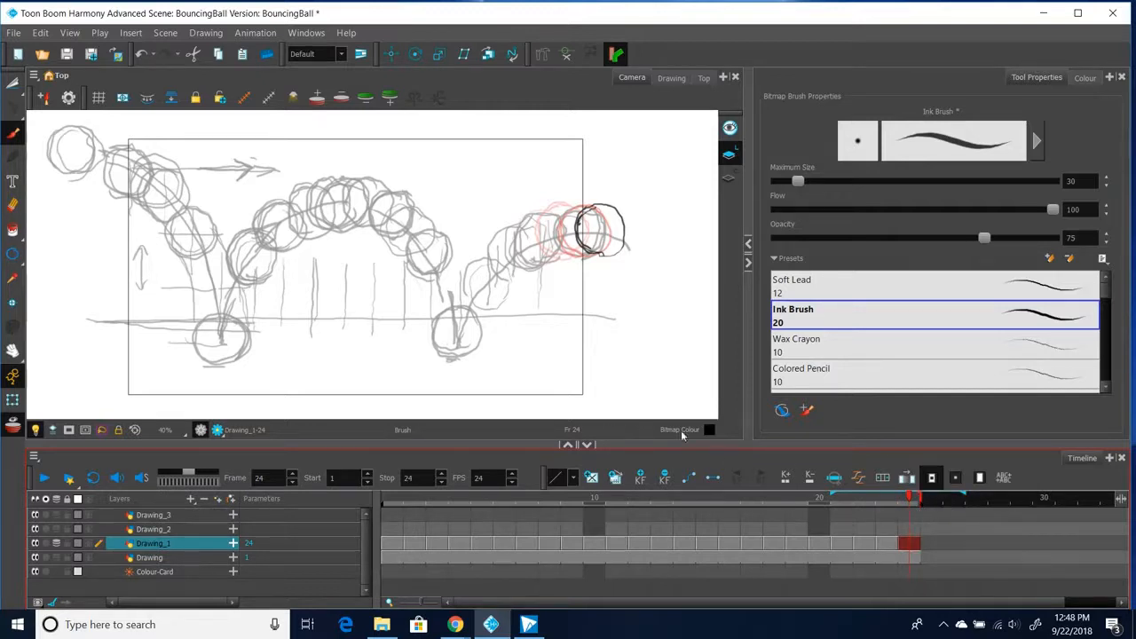
- Hide the rough Drawing layer, turn on looping and play the ball animation from frame 1, then stop it
{"action": "left_click_drag", "start_coordinate": [910, 501], "coordinate": [649, 536]}
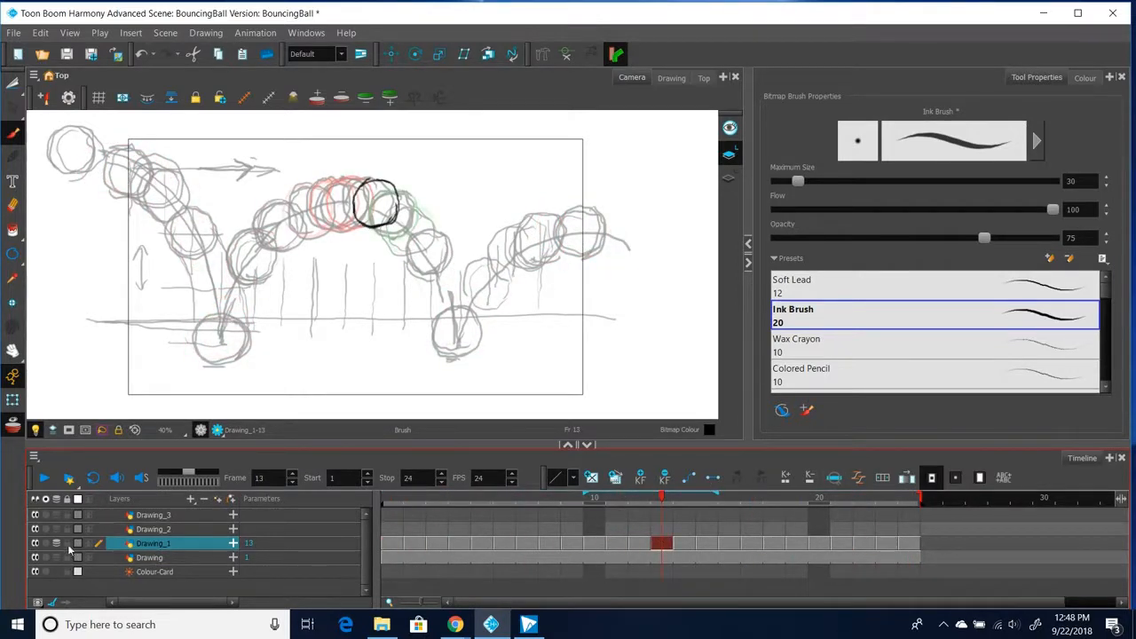
{"action": "left_click", "coordinate": [35, 558]}
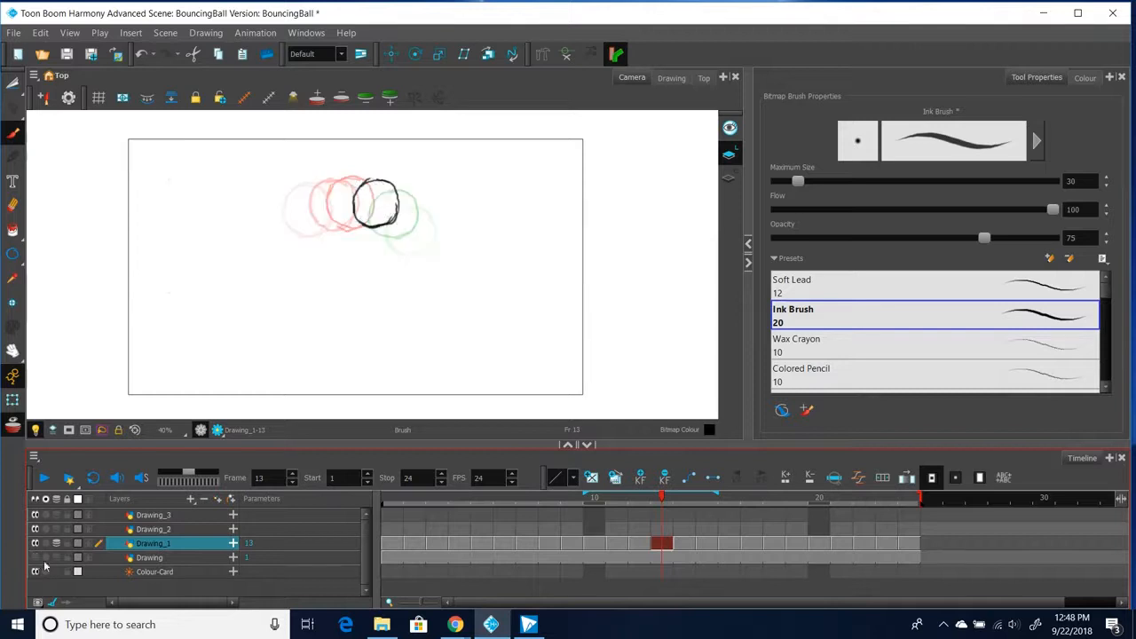
{"action": "left_click", "coordinate": [388, 497]}
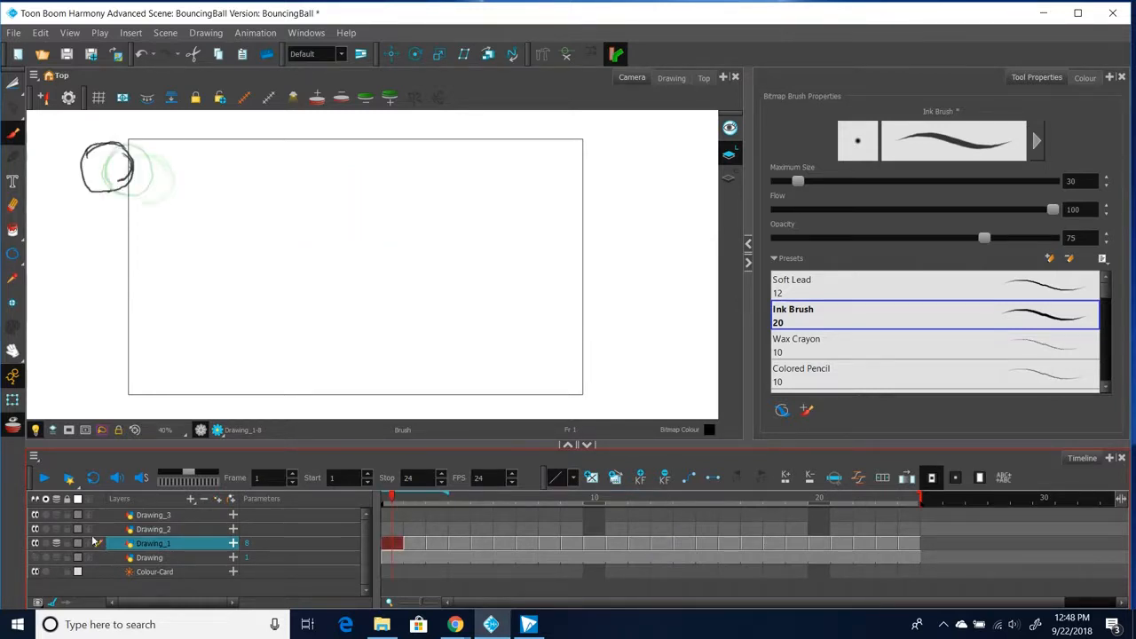
{"action": "left_click", "coordinate": [92, 480]}
{"action": "left_click", "coordinate": [44, 479]}
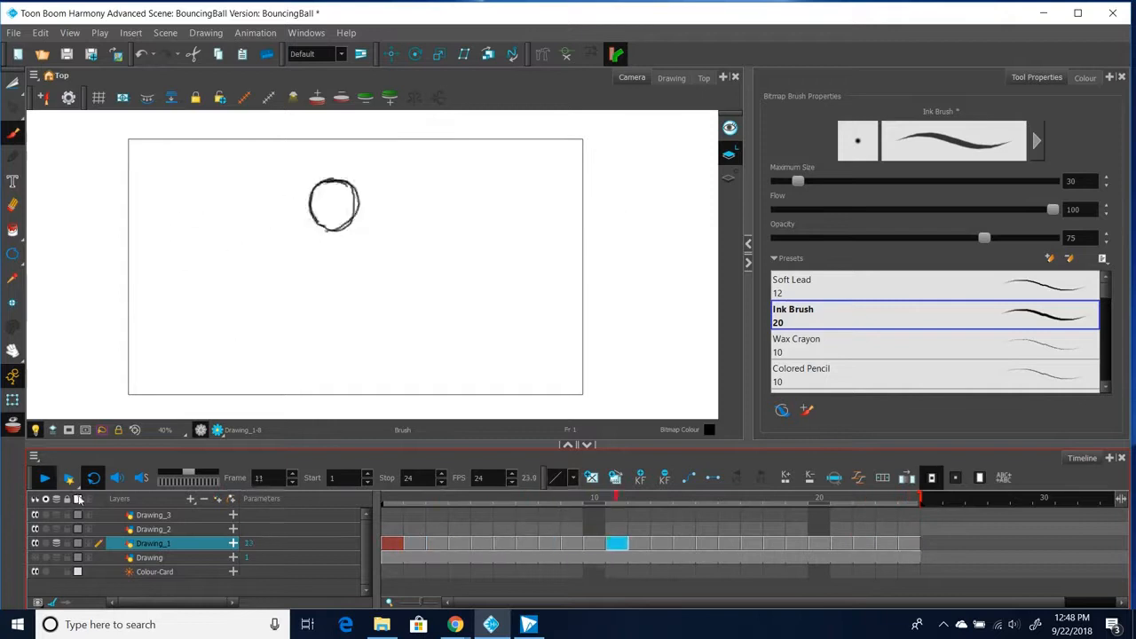
{"action": "left_click", "coordinate": [45, 482]}
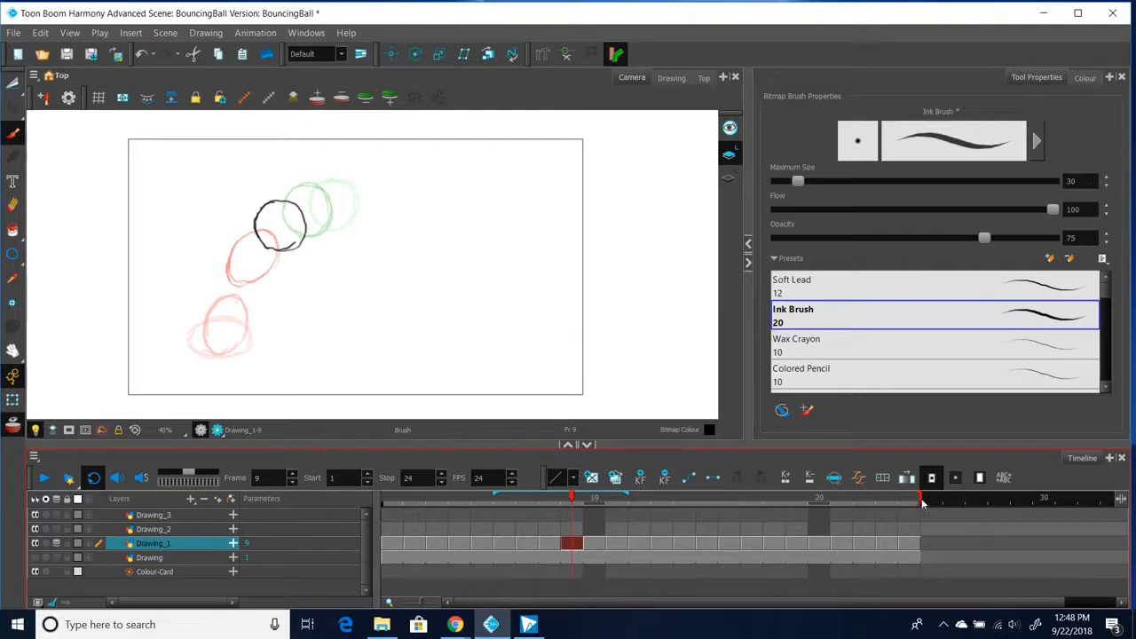
- Extend the stop frame to 60 and move the four Drawing_3 note drawings to frames 55 to 58
{"action": "left_click_drag", "start_coordinate": [921, 502], "coordinate": [967, 508]}
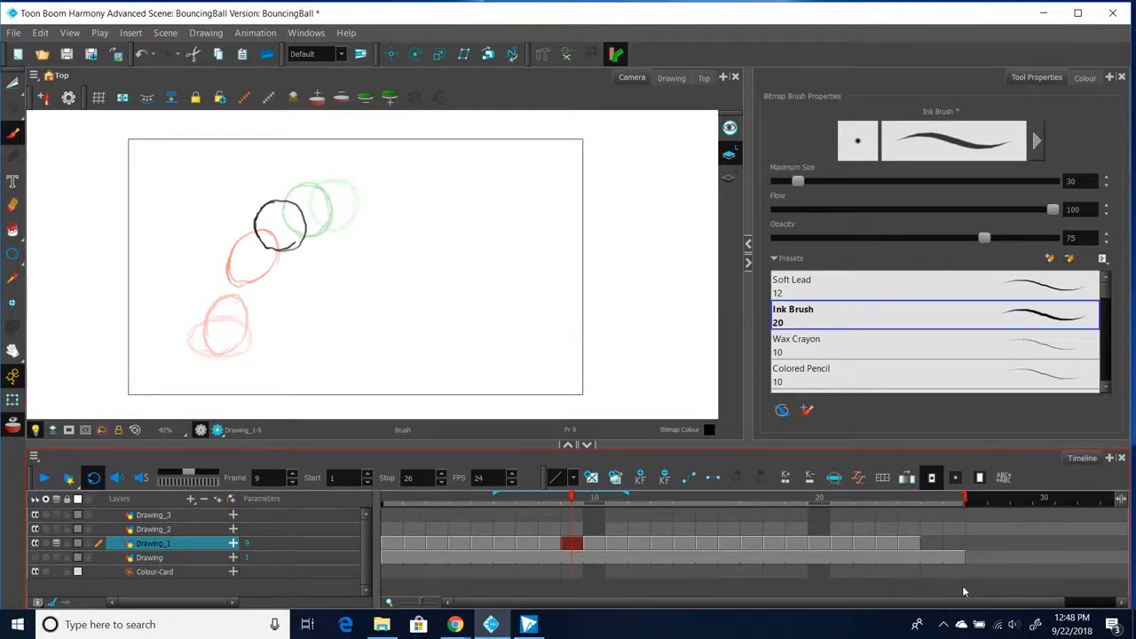
{"action": "left_click_drag", "start_coordinate": [965, 605], "coordinate": [991, 611]}
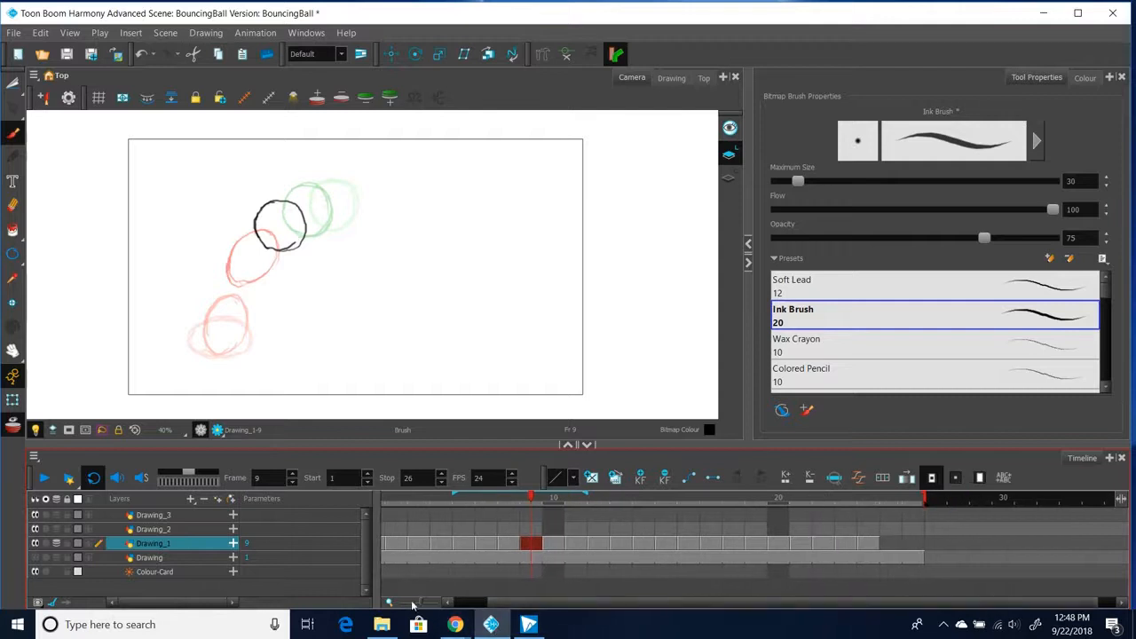
{"action": "left_click_drag", "start_coordinate": [422, 607], "coordinate": [415, 607]}
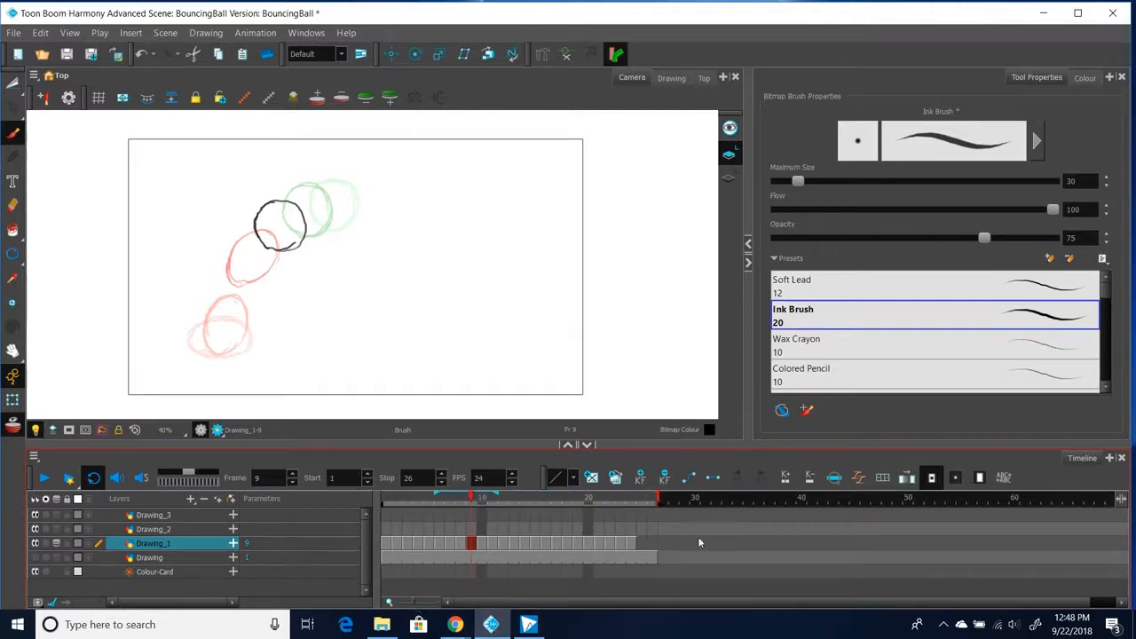
{"action": "left_click_drag", "start_coordinate": [657, 498], "coordinate": [1017, 499]}
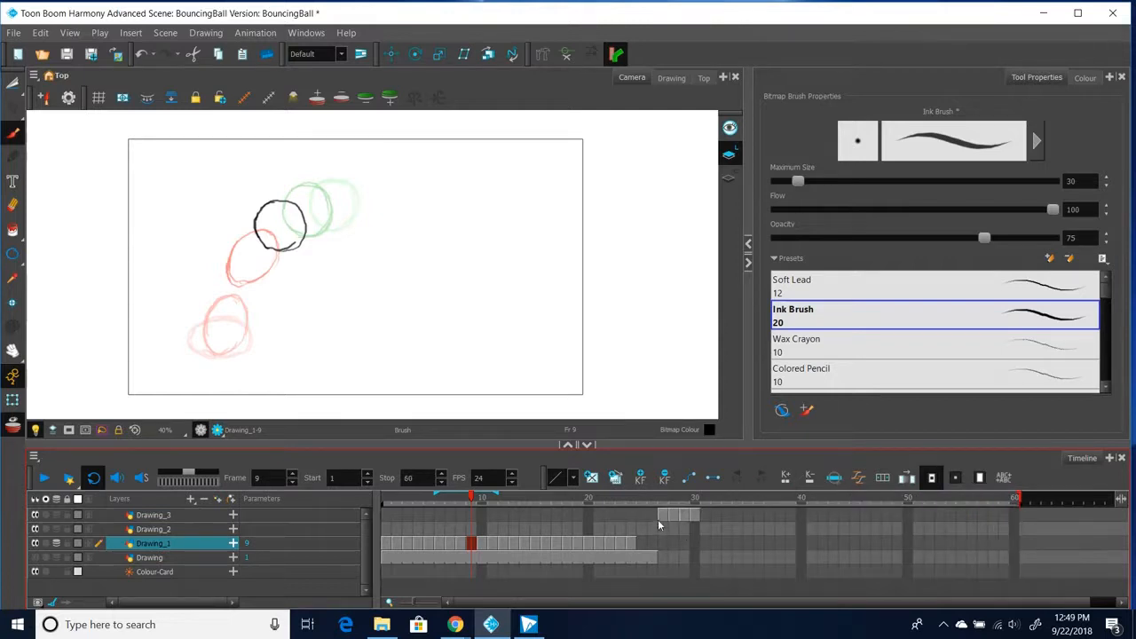
{"action": "left_click", "coordinate": [661, 517]}
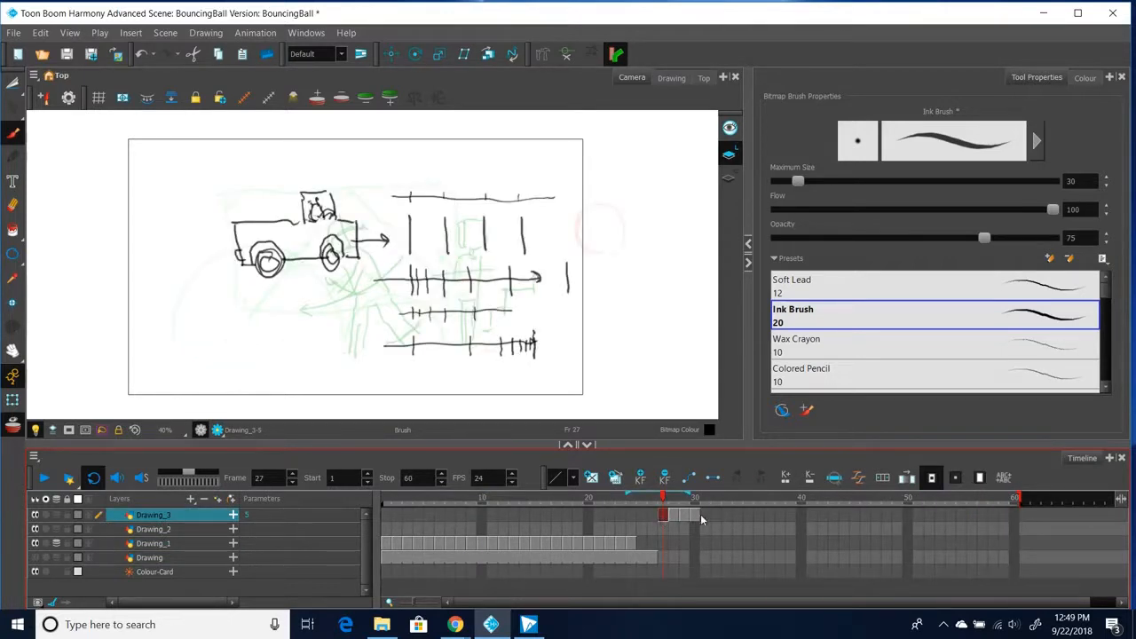
{"action": "left_click_drag", "start_coordinate": [693, 519], "coordinate": [995, 513]}
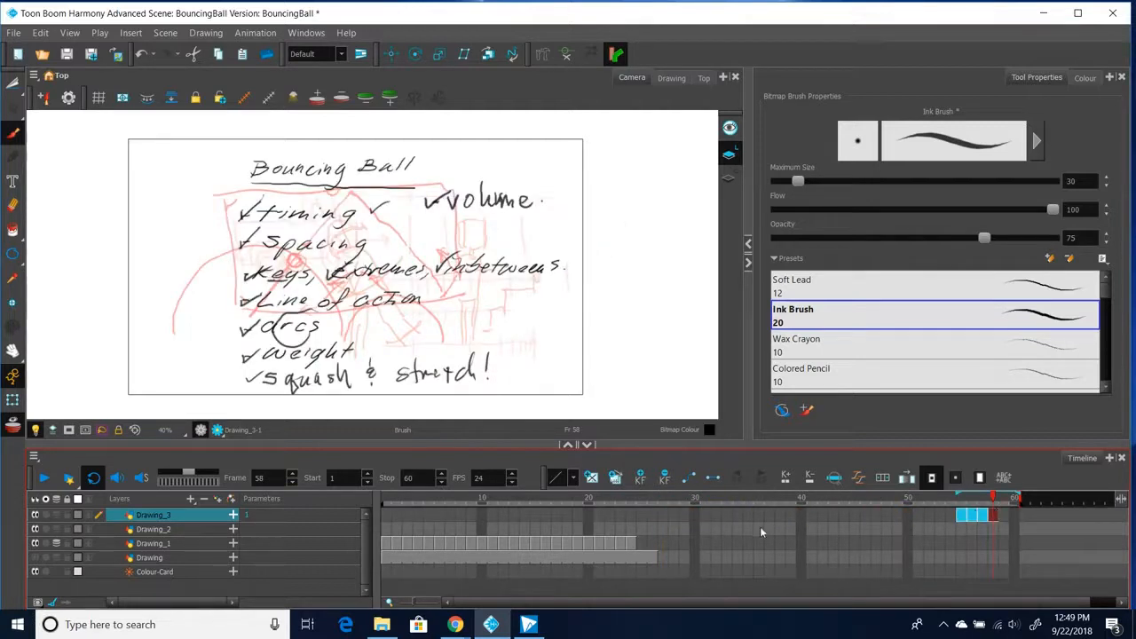
- Set the exposure of all 24 Drawing_1 ball drawings to 2 and set the playback stop frame to 48
{"action": "left_click", "coordinate": [387, 543]}
{"action": "left_click", "coordinate": [627, 543], "text": "shift"}
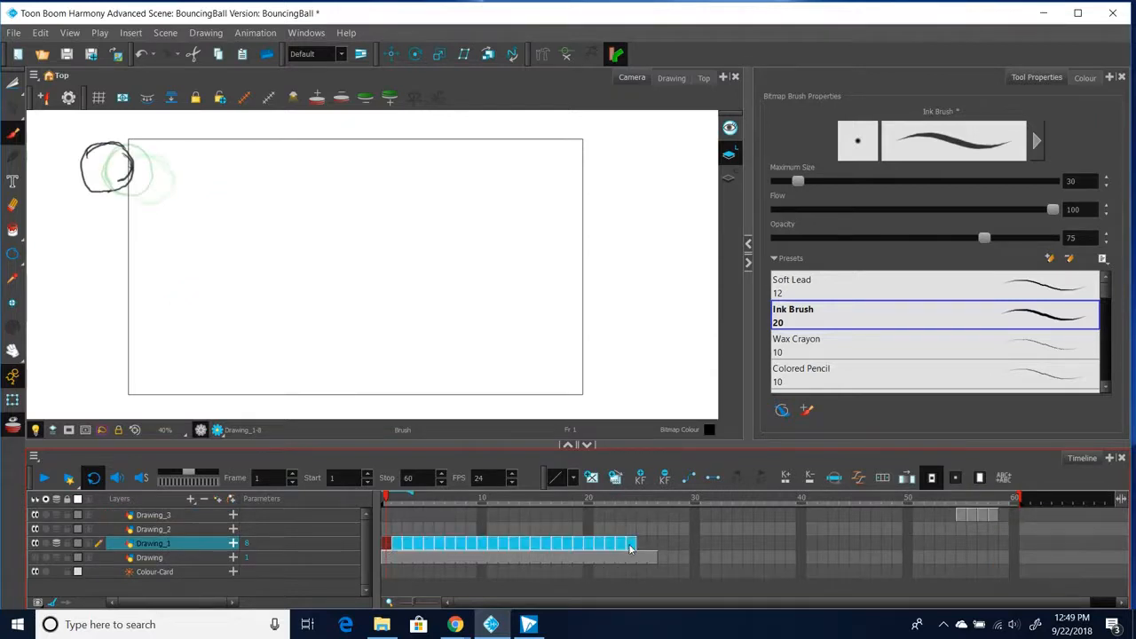
{"action": "right_click", "coordinate": [626, 545]}
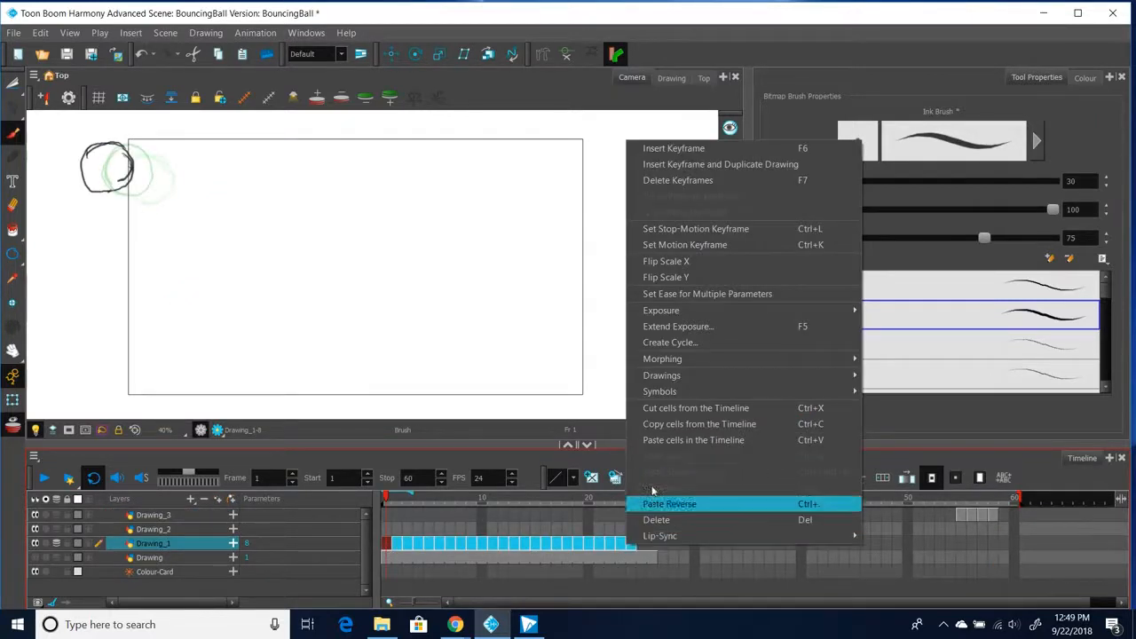
{"action": "mouse_move", "coordinate": [678, 311]}
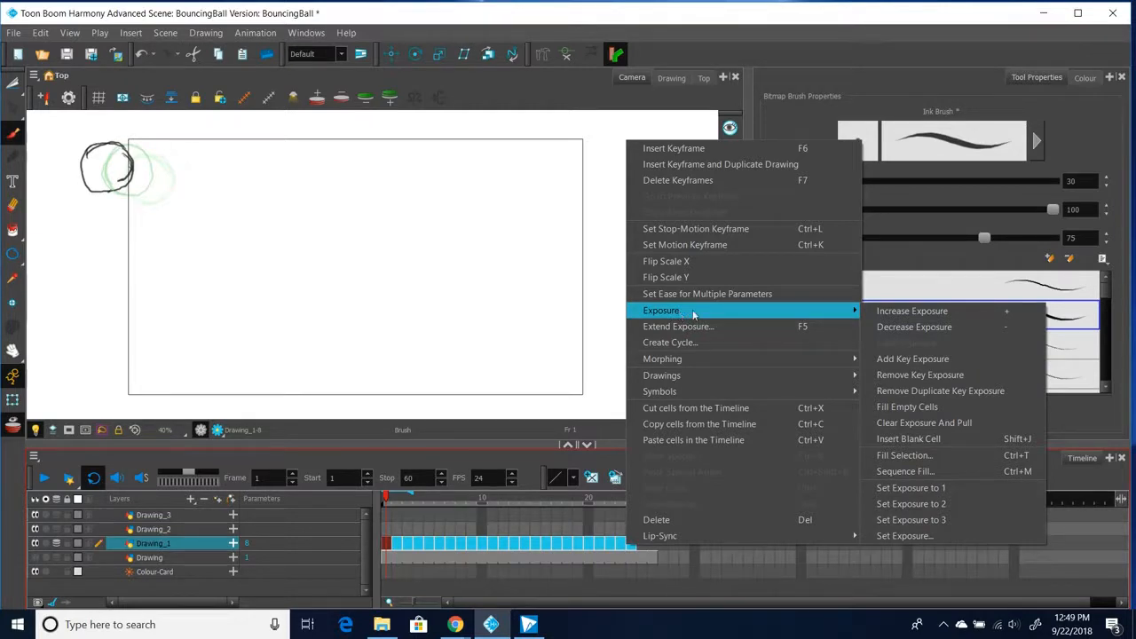
{"action": "left_click", "coordinate": [923, 504]}
{"action": "left_click", "coordinate": [886, 545]}
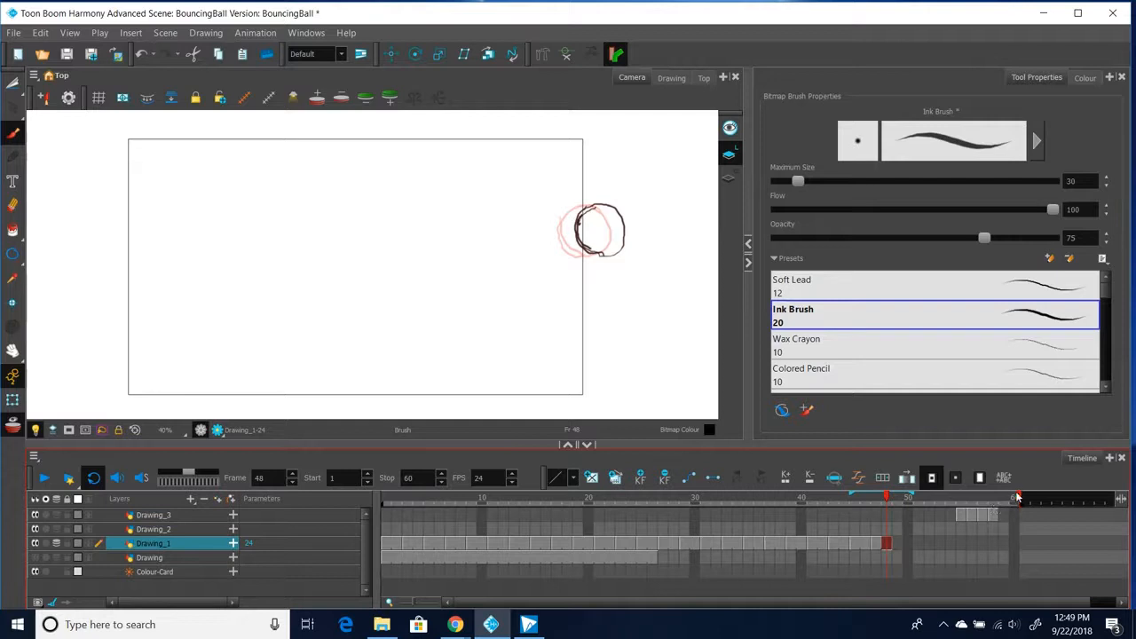
{"action": "left_click_drag", "start_coordinate": [1020, 498], "coordinate": [884, 502]}
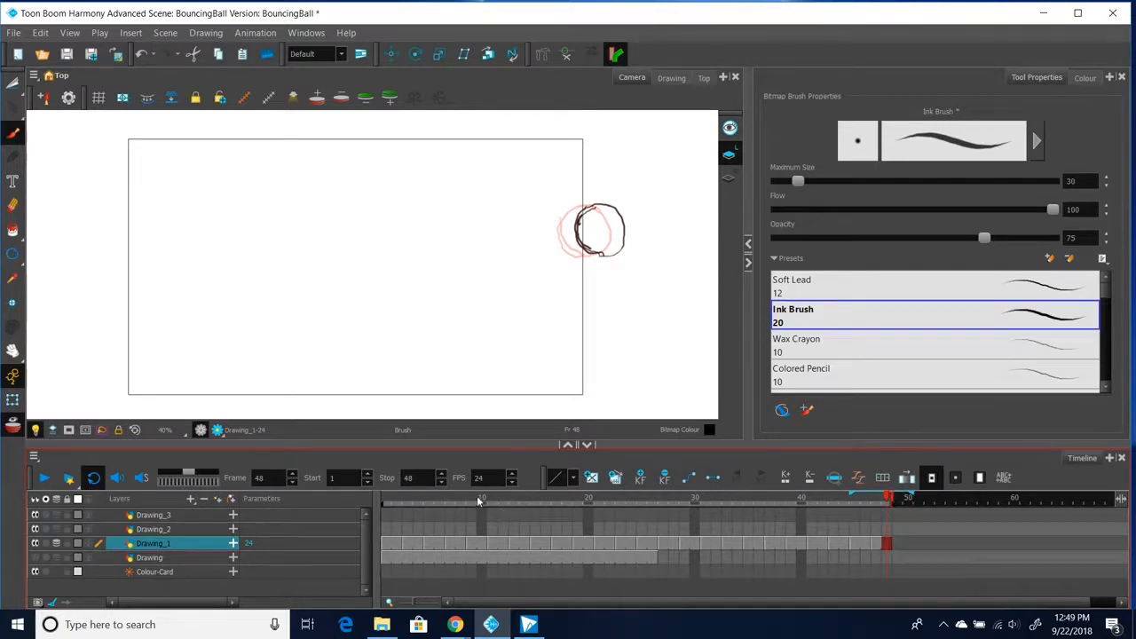
- Play the ball animation on twos from frame 1 to review its timing, and stop playback
{"action": "left_click", "coordinate": [387, 497]}
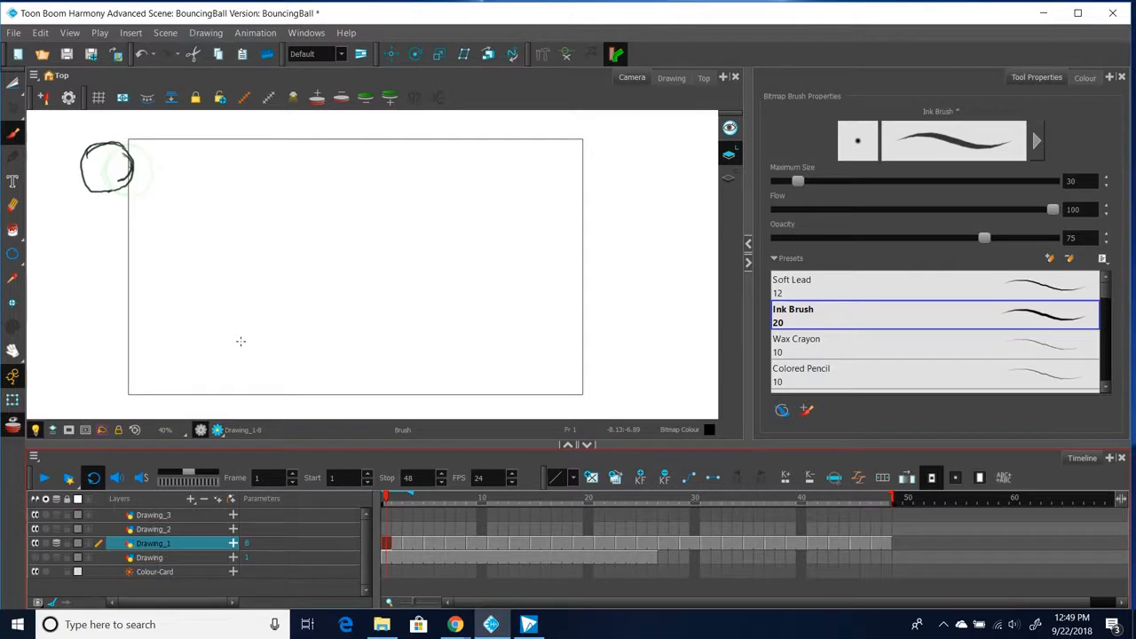
{"action": "left_click", "coordinate": [46, 480]}
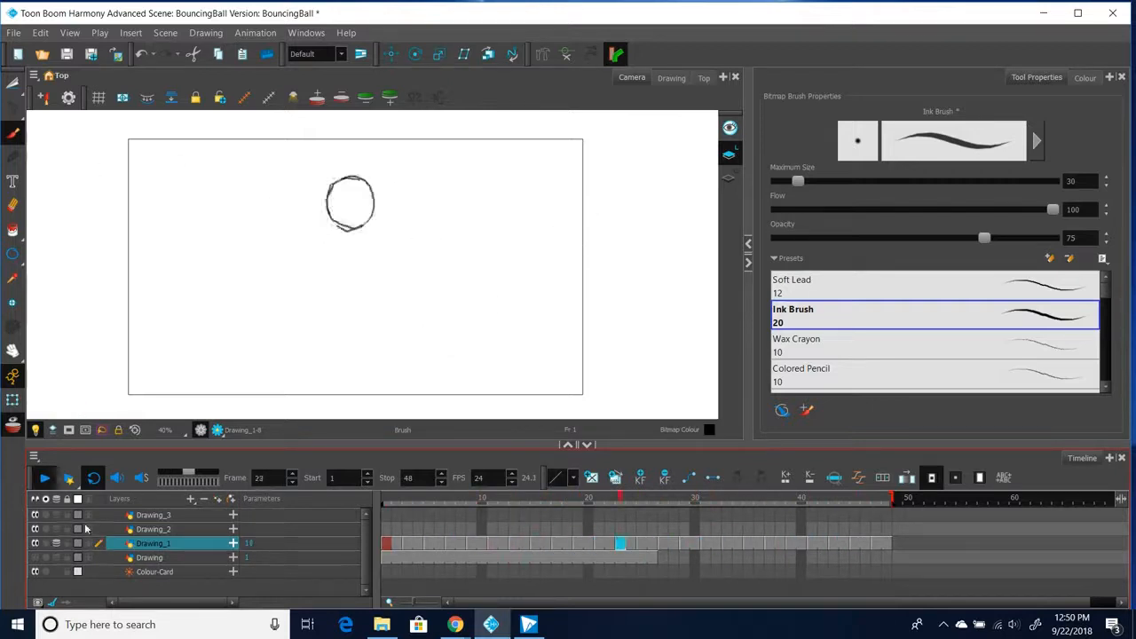
{"action": "left_click", "coordinate": [43, 480]}
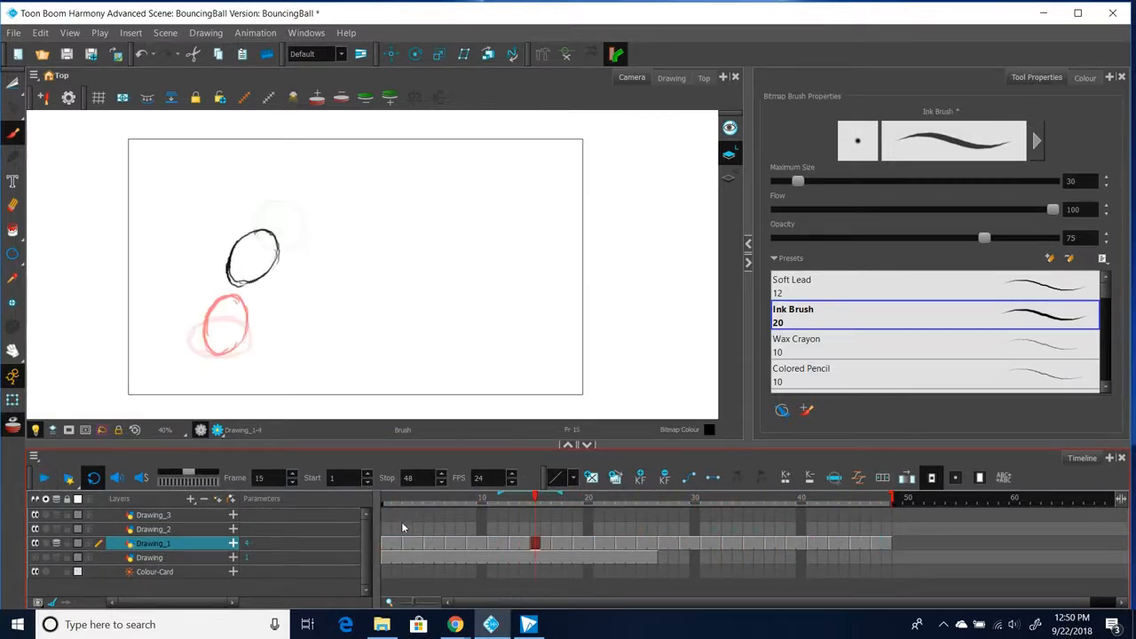
- Step back and forth through the Drawing_1 ball drawings between frames 3 and 9 to examine their spacing
{"action": "mouse_move", "coordinate": [394, 503]}
{"action": "left_mouse_down"}
{"action": "mouse_move", "coordinate": [393, 541]}
{"action": "mouse_move", "coordinate": [465, 540]}
{"action": "mouse_move", "coordinate": [414, 542]}
{"action": "mouse_move", "coordinate": [567, 562]}
{"action": "mouse_move", "coordinate": [379, 554]}
{"action": "mouse_move", "coordinate": [447, 553]}
{"action": "left_mouse_up"}
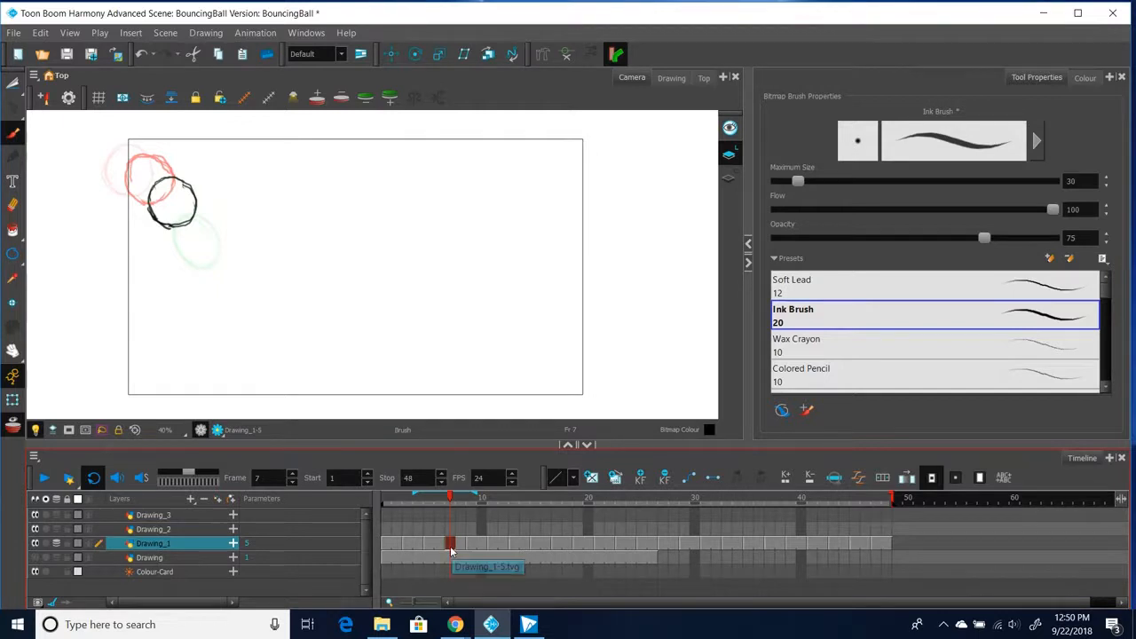
{"action": "key", "text": "period"}
{"action": "key", "text": "period"}
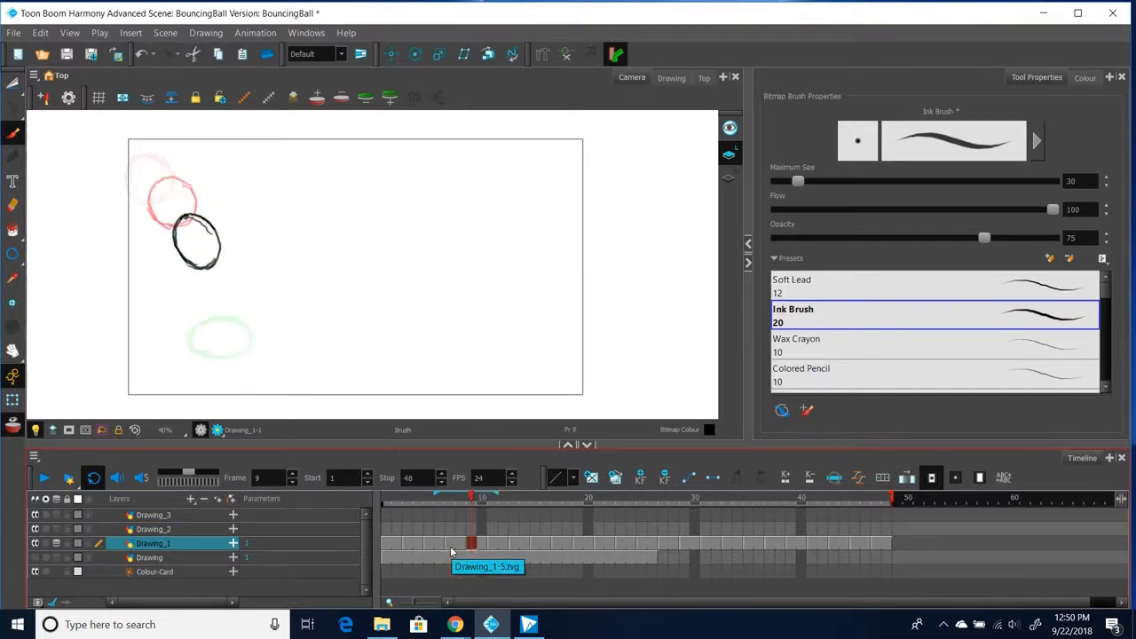
{"action": "key", "text": "comma"}
{"action": "key", "text": "comma"}
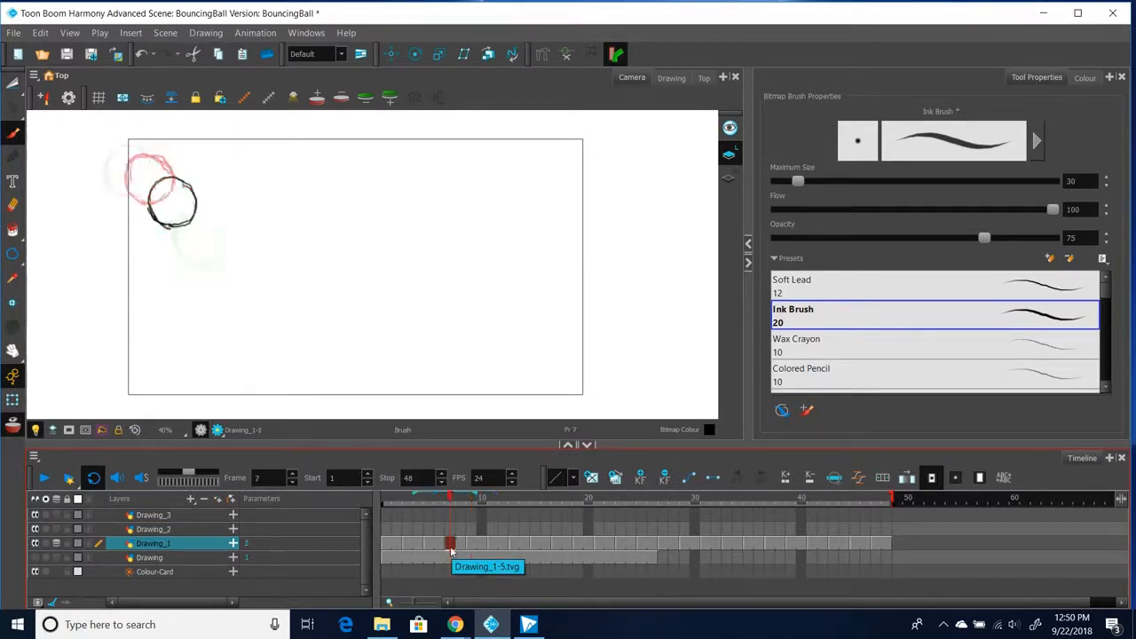
{"action": "key", "text": "comma"}
{"action": "key", "text": "comma"}
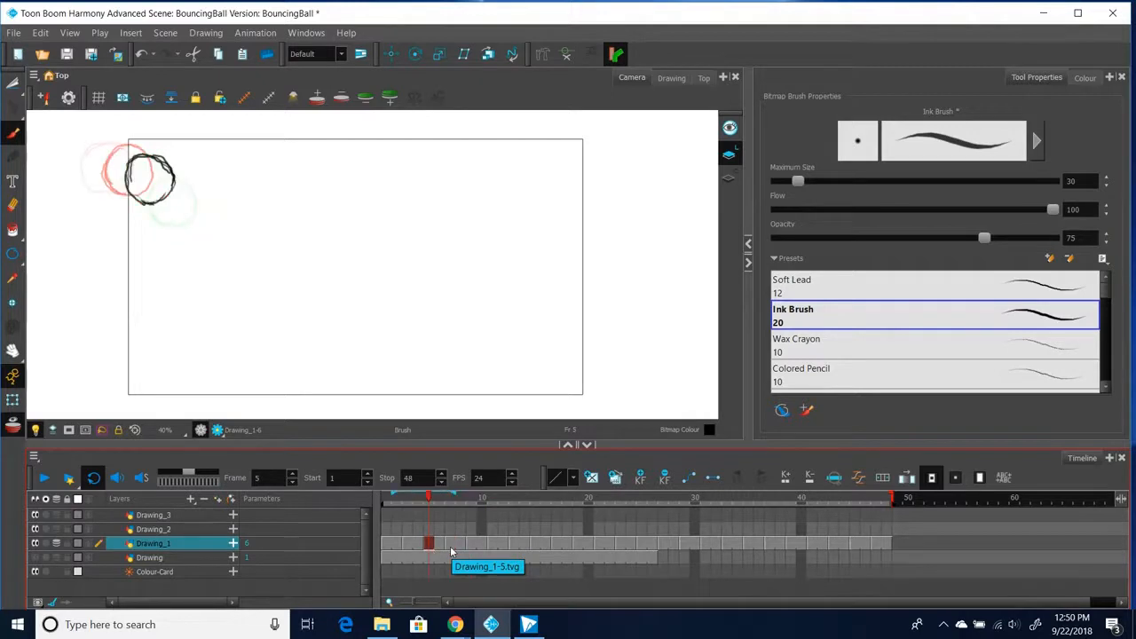
{"action": "key", "text": "comma"}
{"action": "key", "text": "comma"}
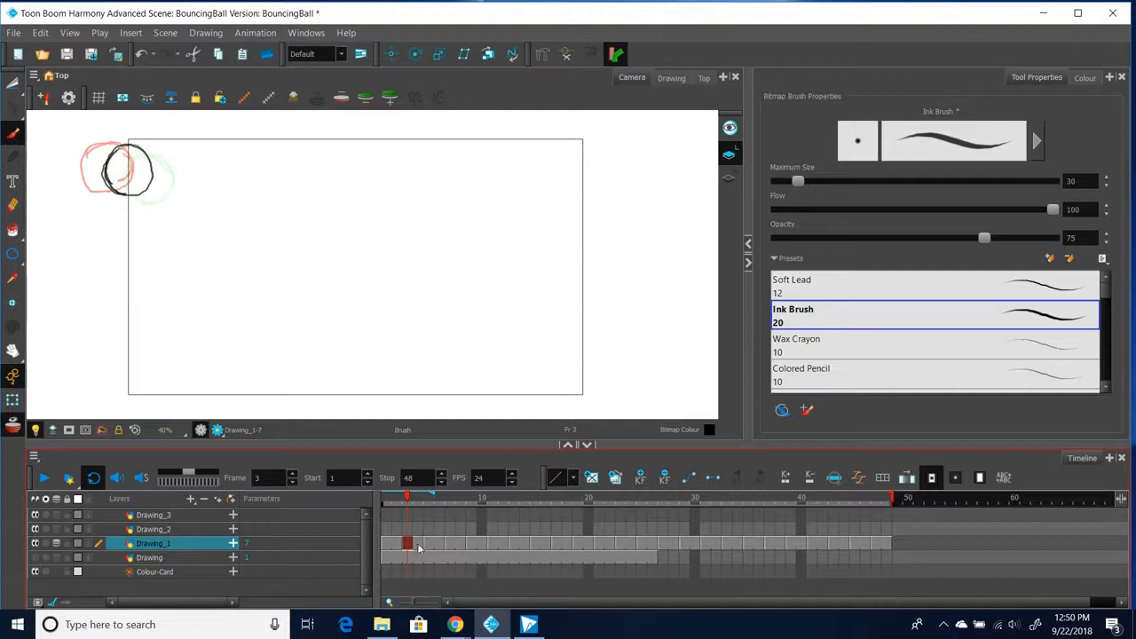
- Delete the Drawing_1 ball drawing at frames 3 and 4 and shift all following drawings two frames earlier to close the gap
{"action": "double_click", "coordinate": [419, 543]}
{"action": "left_click", "coordinate": [417, 543]}
{"action": "left_click", "coordinate": [408, 548]}
{"action": "key", "text": "Delete"}
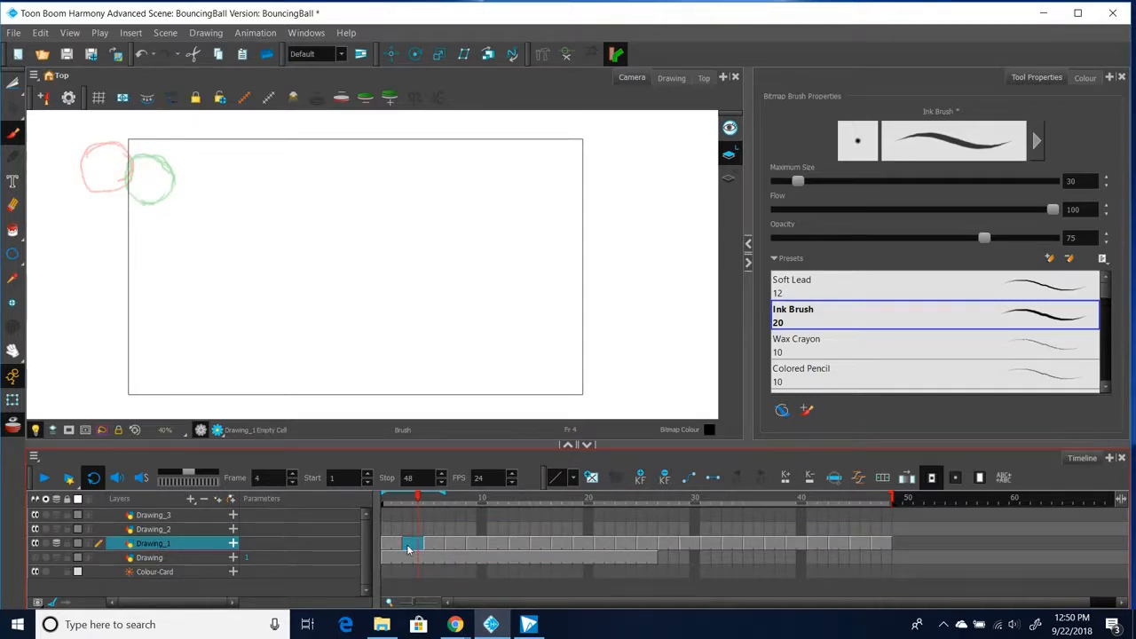
{"action": "left_click", "coordinate": [429, 543]}
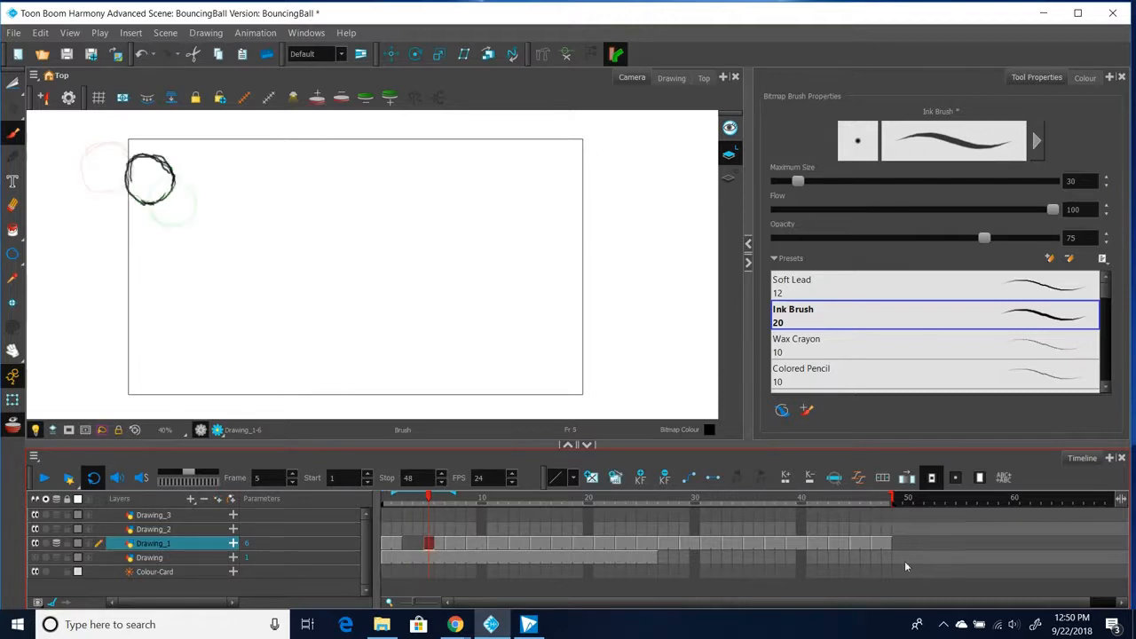
{"action": "left_click", "coordinate": [888, 543], "text": "shift"}
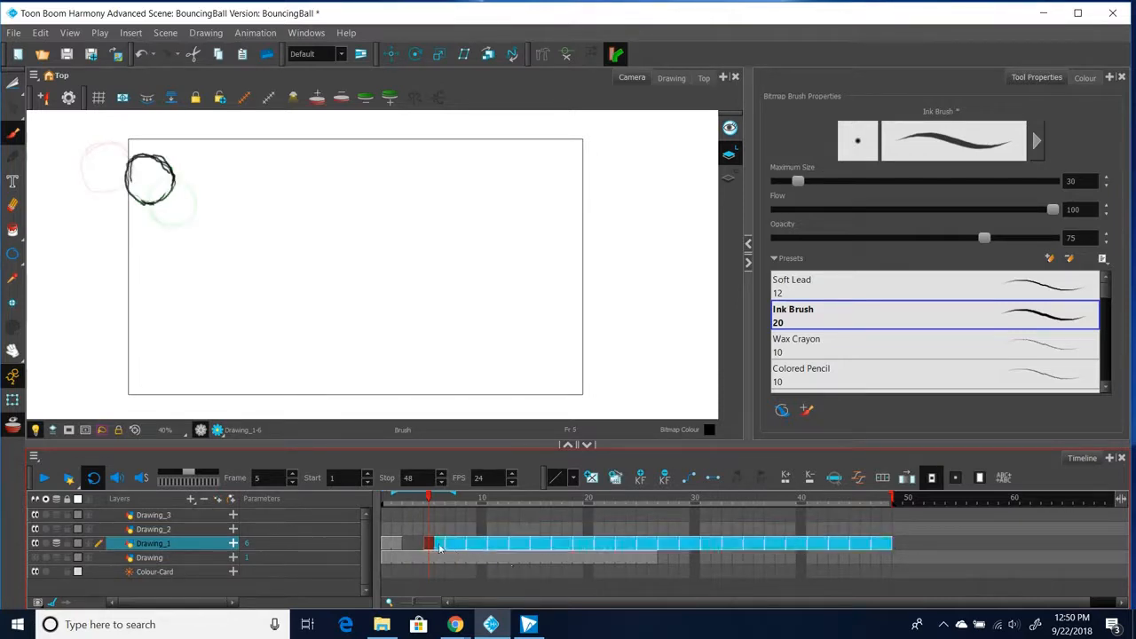
{"action": "left_click_drag", "start_coordinate": [439, 548], "coordinate": [414, 545]}
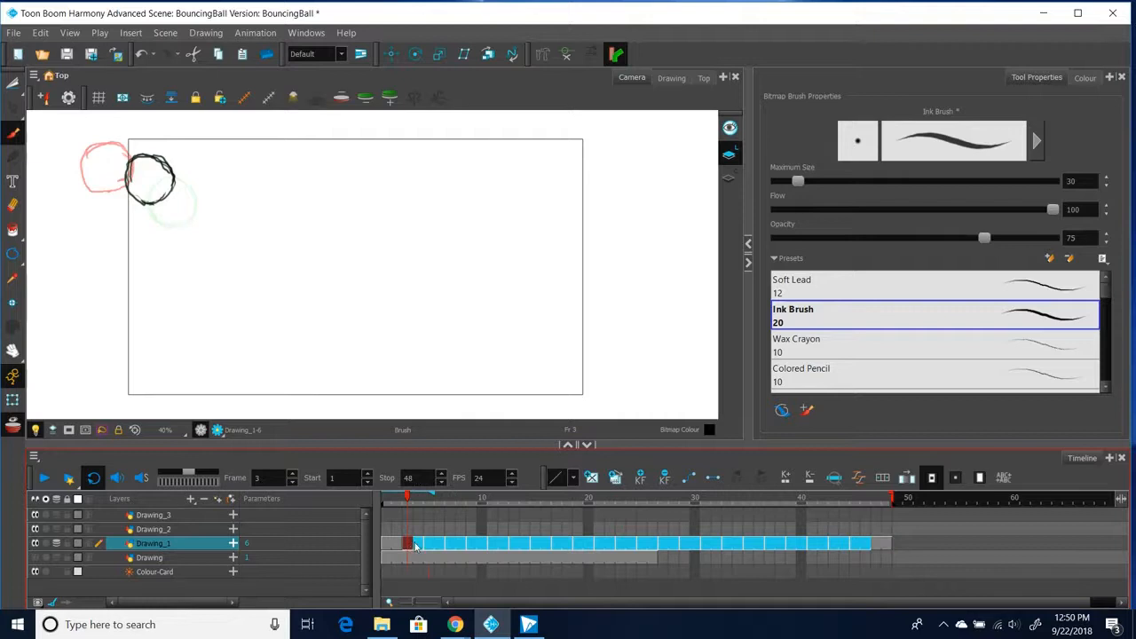
- Delete the leftover duplicate exposure at frames 47 and 48 and set the playback stop frame to 46
{"action": "left_click", "coordinate": [875, 543]}
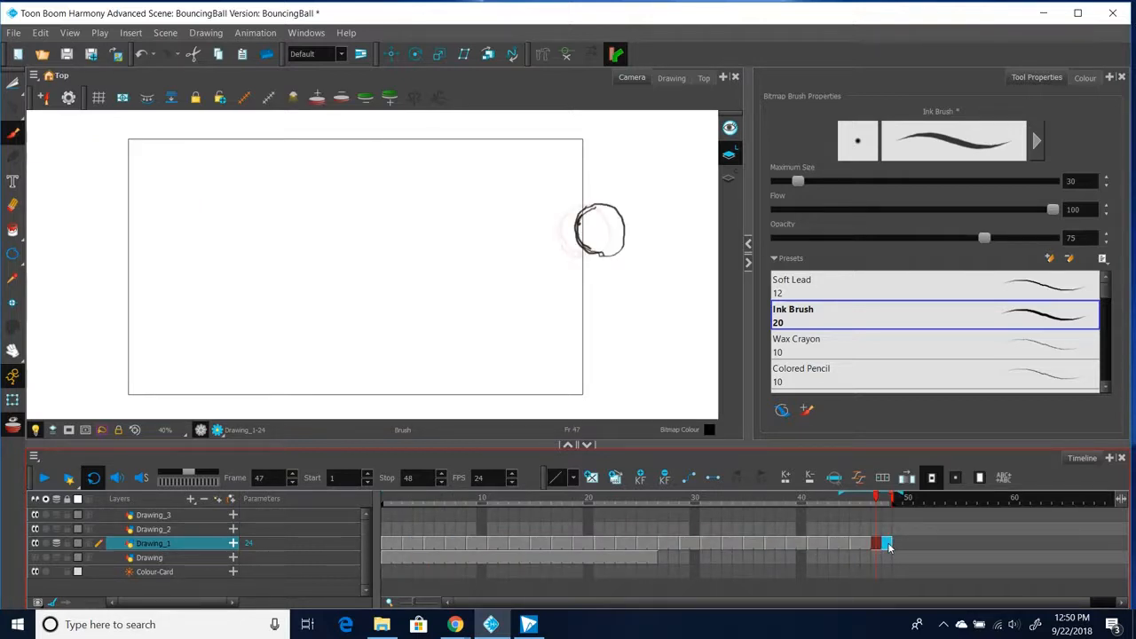
{"action": "key", "text": "Delete"}
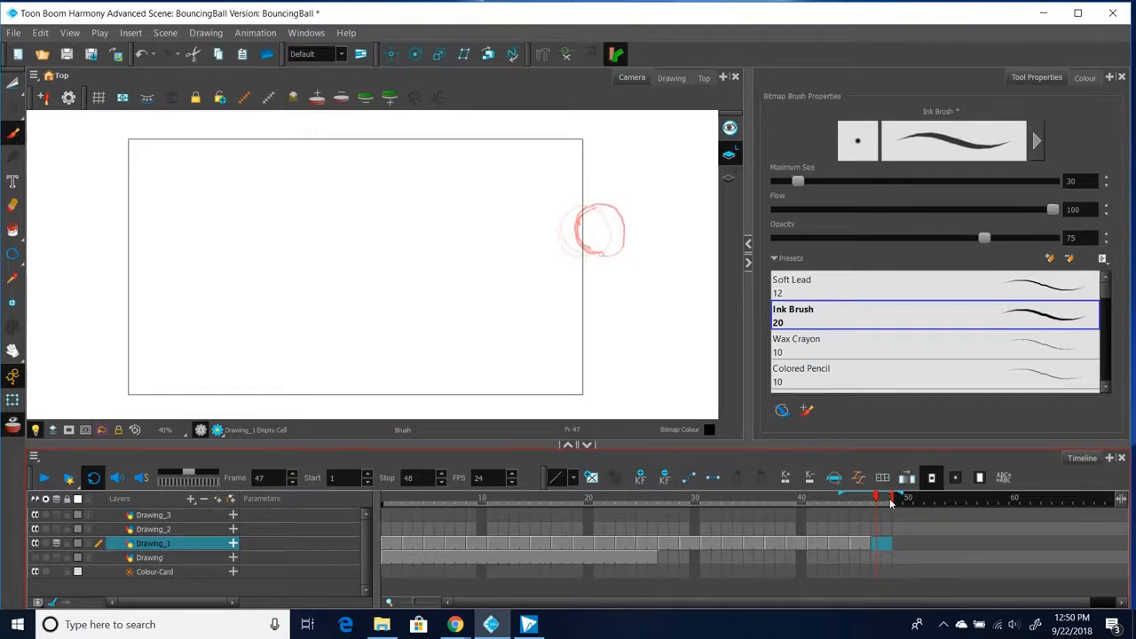
{"action": "left_click_drag", "start_coordinate": [892, 499], "coordinate": [865, 500]}
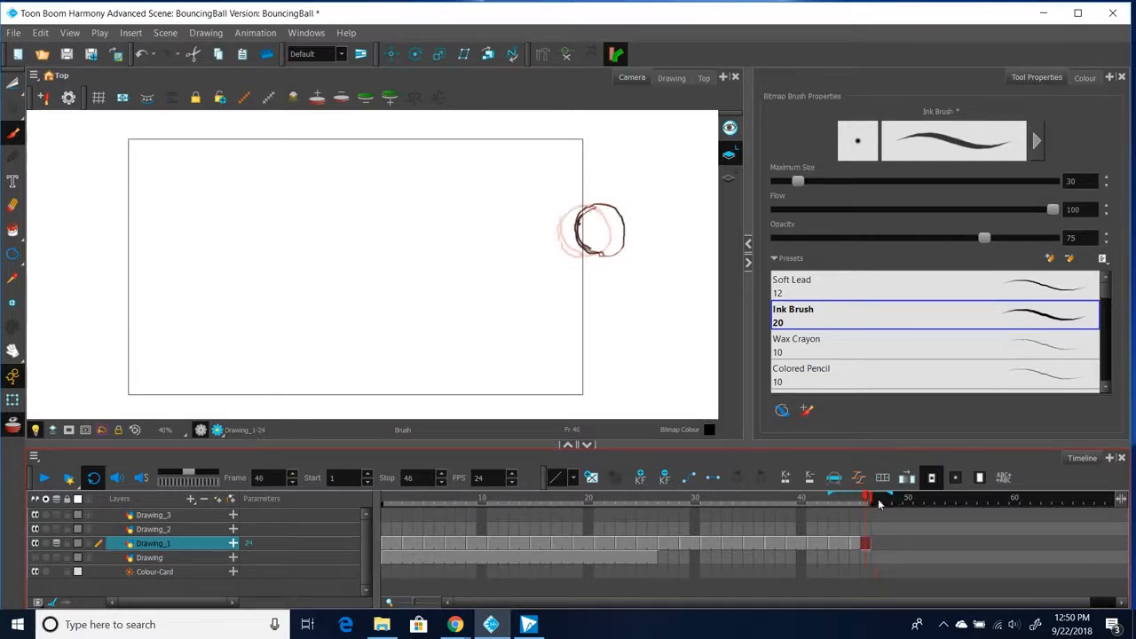
- Play the shortened ball animation from frame 1 to review its timing, and stop playback
{"action": "left_click", "coordinate": [385, 497]}
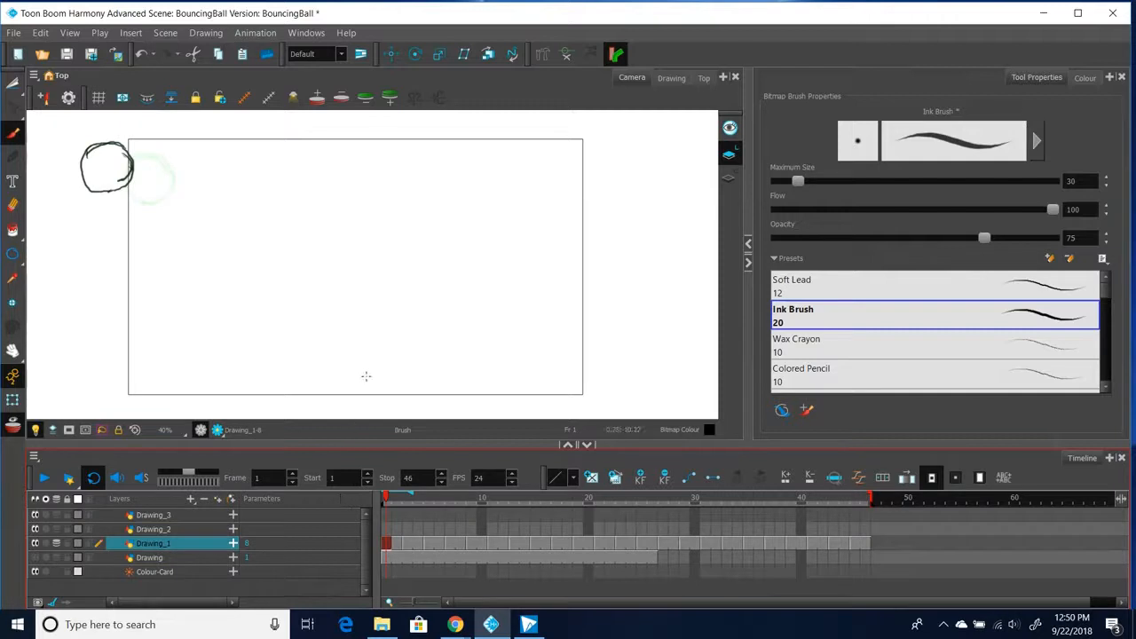
{"action": "left_click", "coordinate": [44, 479]}
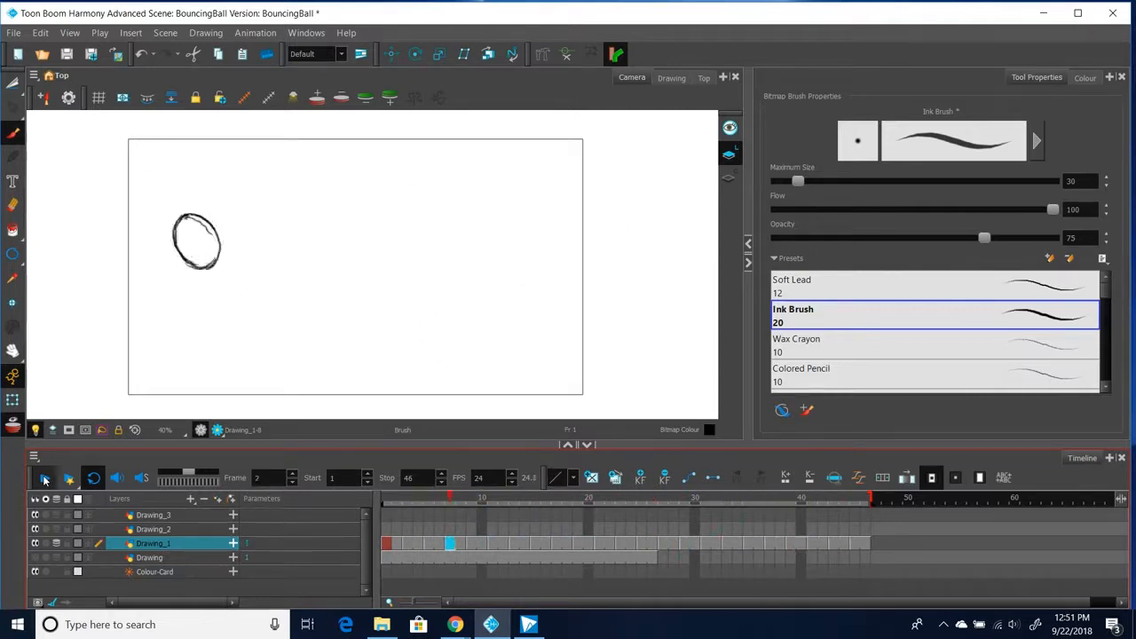
{"action": "left_click", "coordinate": [44, 479]}
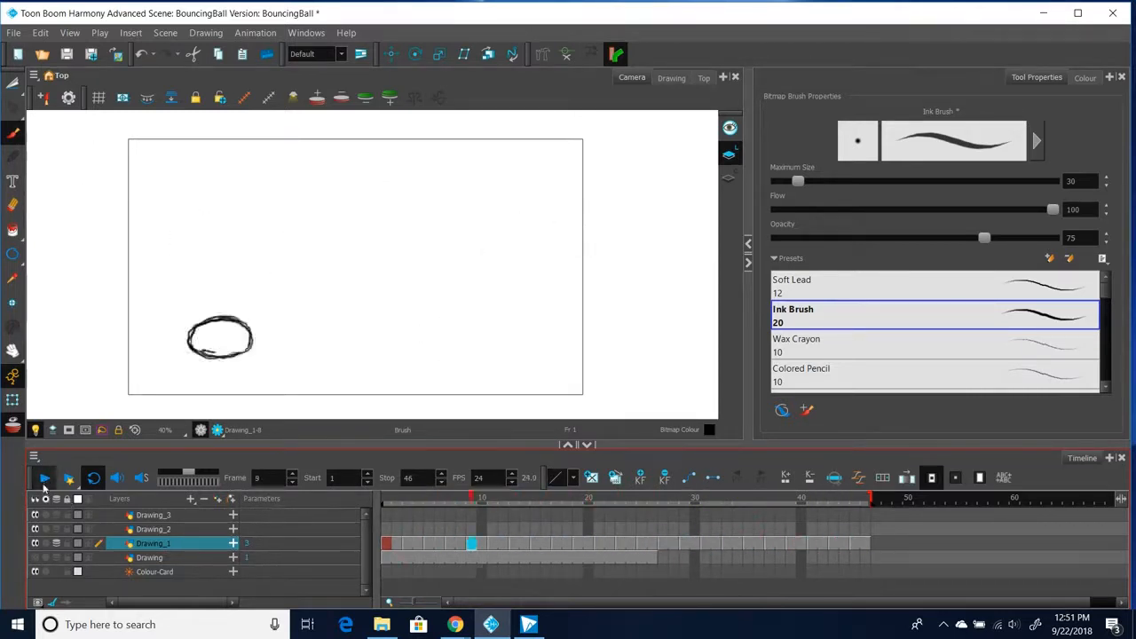
{"action": "left_click", "coordinate": [43, 480]}
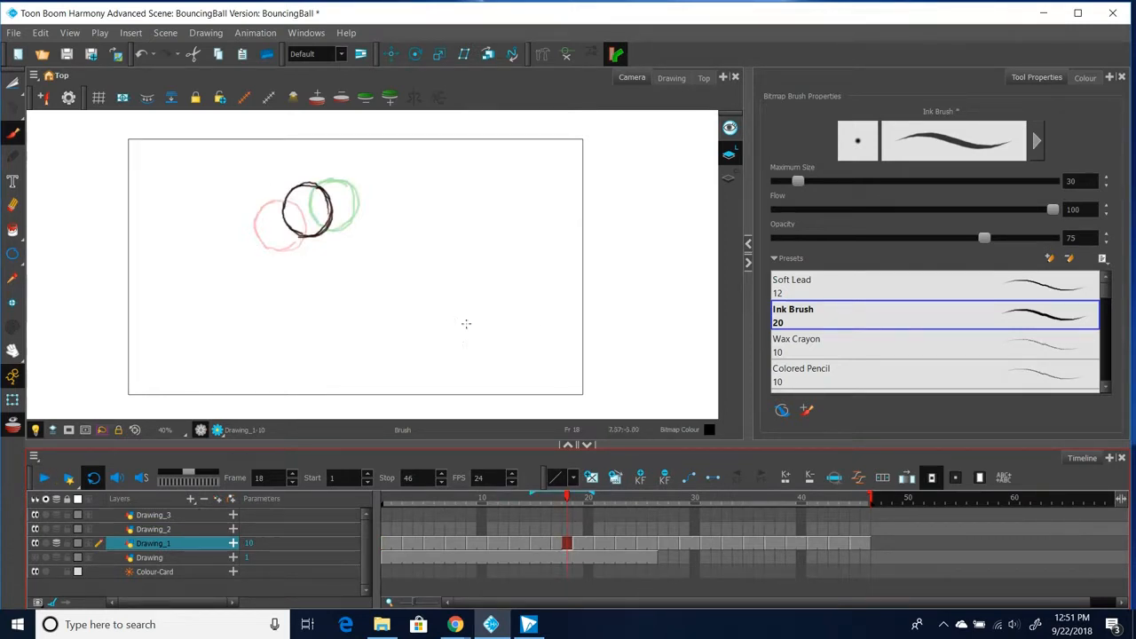
- Save the BouncingBall scene, moving the window aside to watch the project folder update and putting it back
{"action": "left_click", "coordinate": [13, 35]}
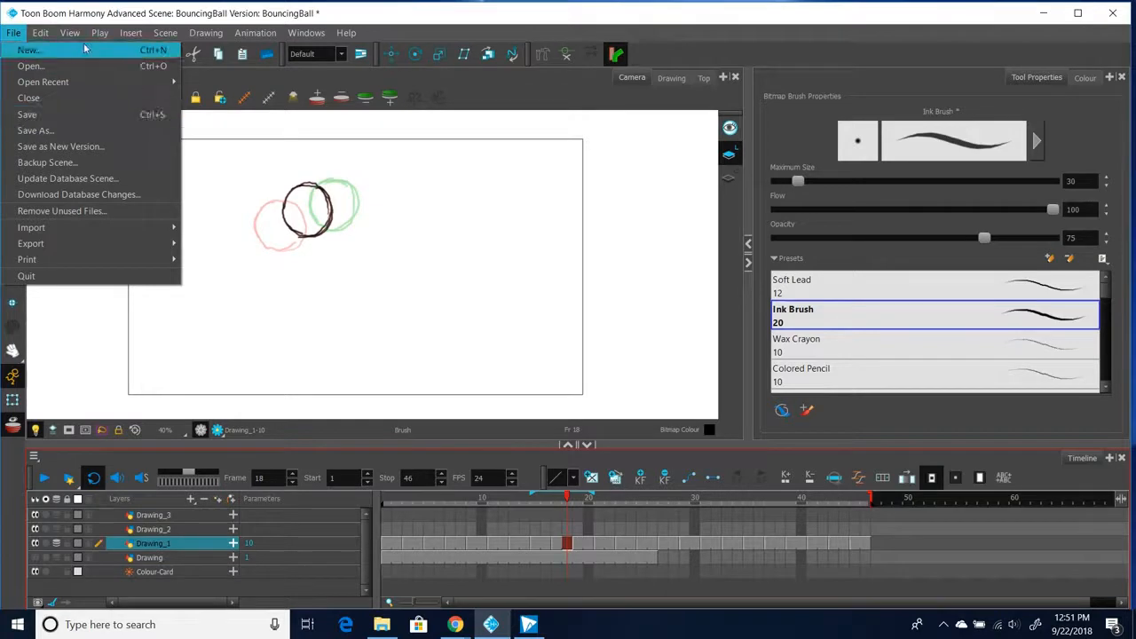
{"action": "left_click", "coordinate": [360, 14]}
{"action": "left_click_drag", "start_coordinate": [376, 19], "coordinate": [386, 230]}
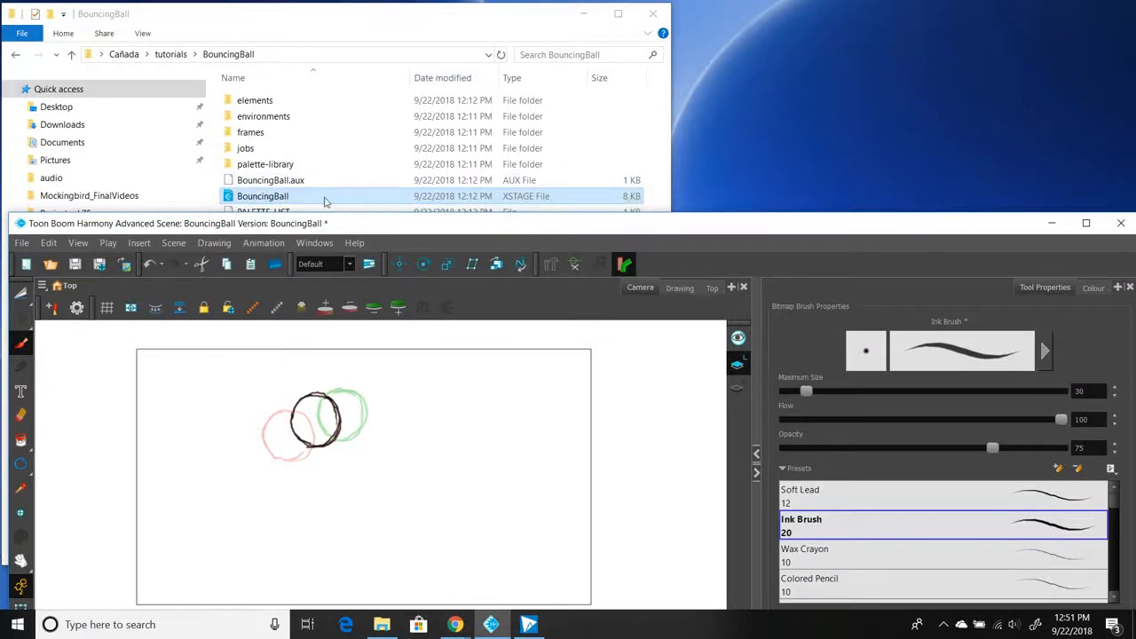
{"action": "left_click", "coordinate": [25, 245]}
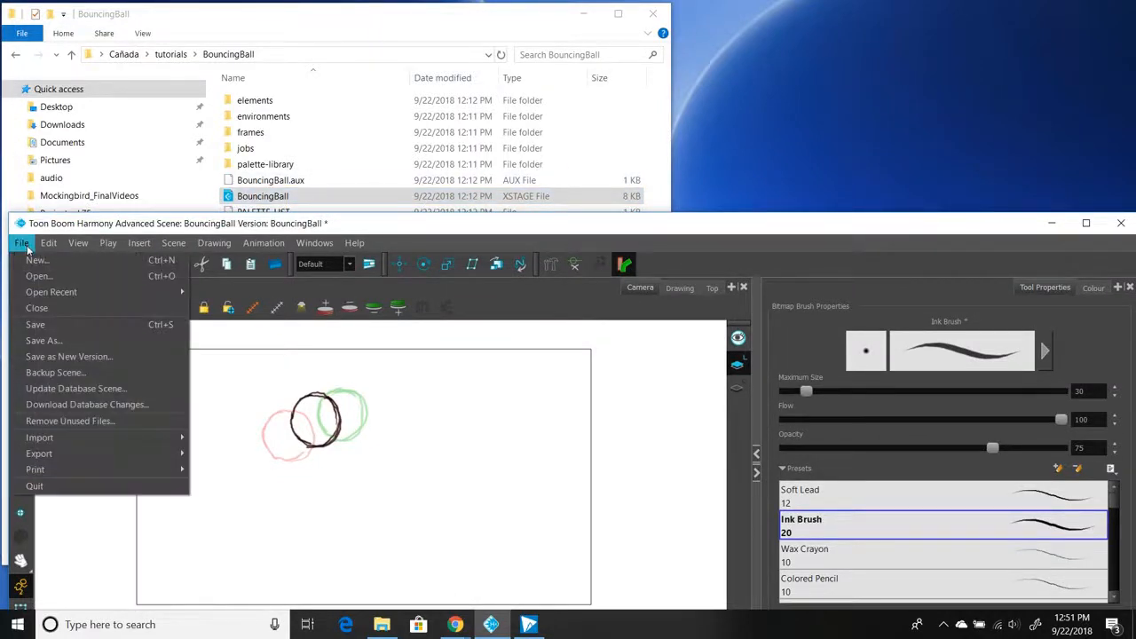
{"action": "left_click", "coordinate": [42, 325]}
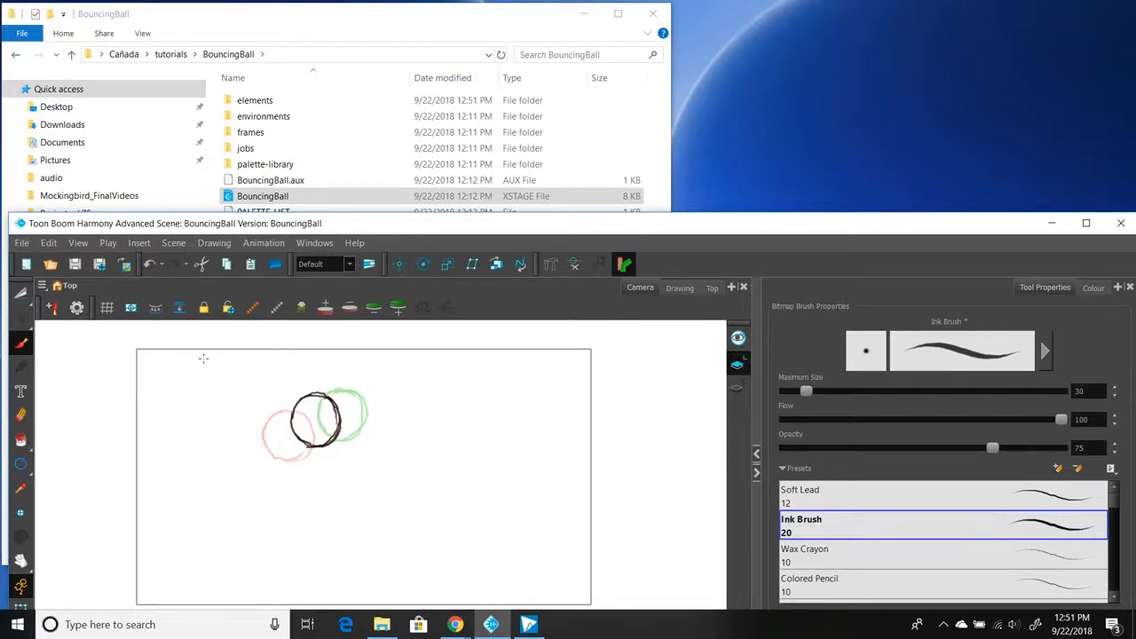
{"action": "left_click_drag", "start_coordinate": [667, 229], "coordinate": [659, 18]}
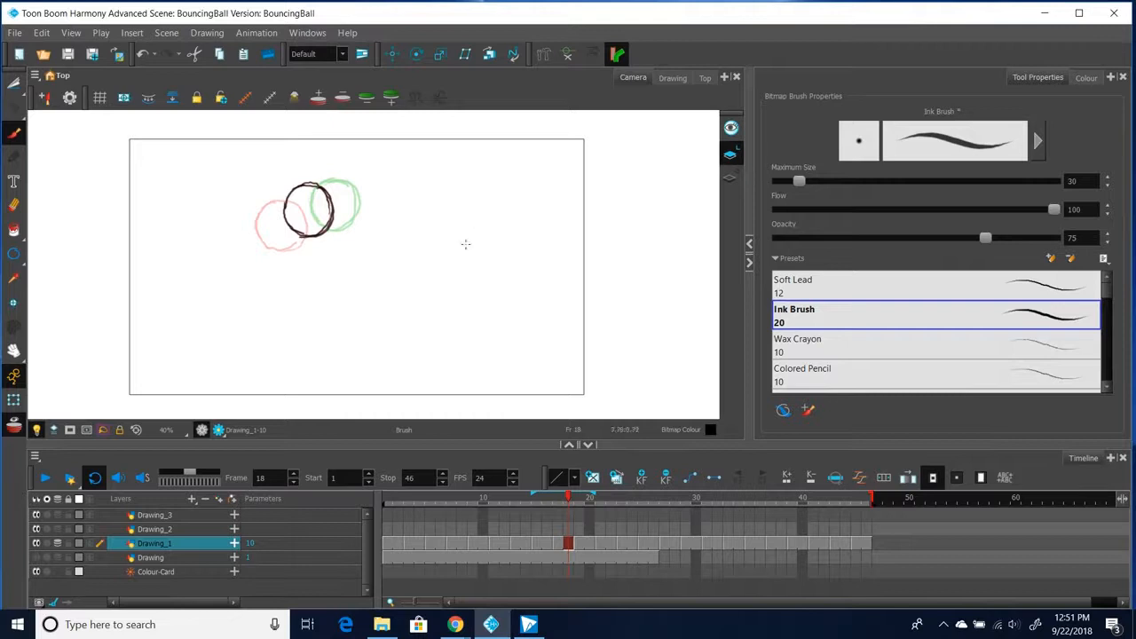
- Start a QuickTime movie export and name the output file BouncingBall.mov in the tutorials folder
{"action": "left_click", "coordinate": [16, 36]}
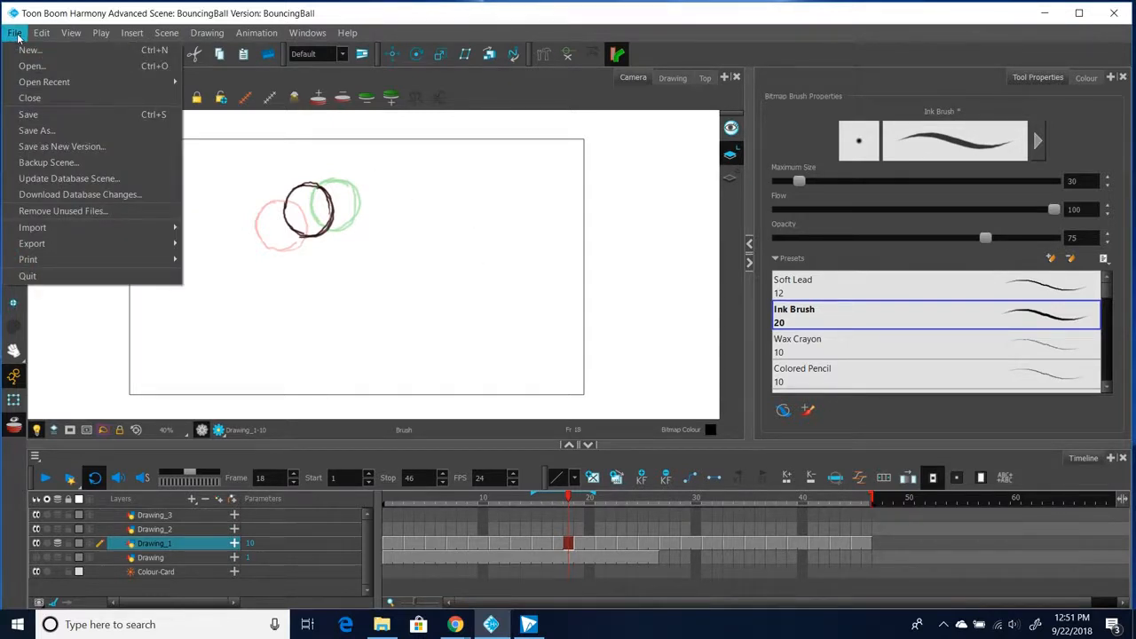
{"action": "mouse_move", "coordinate": [45, 245]}
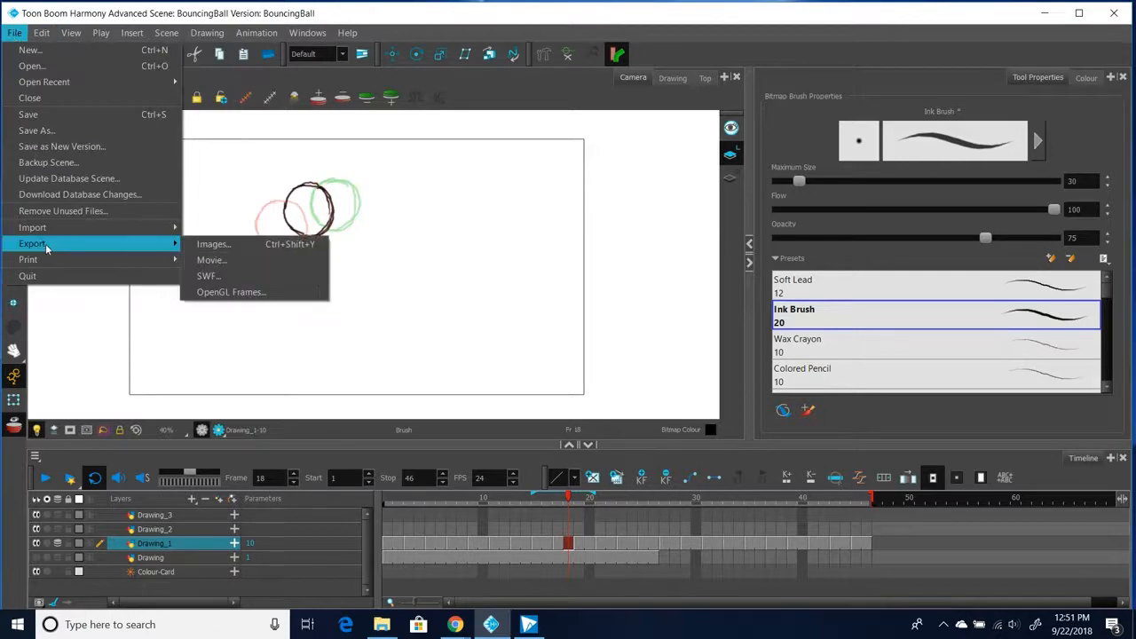
{"action": "left_click", "coordinate": [211, 260]}
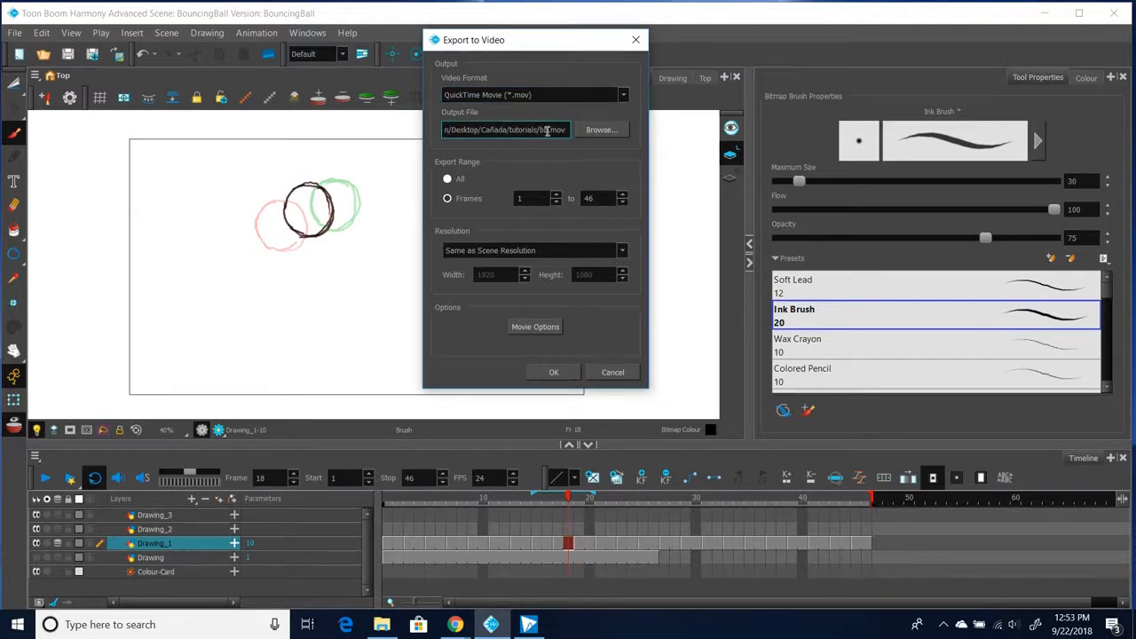
{"action": "double_click", "coordinate": [540, 129]}
{"action": "left_click_drag", "start_coordinate": [531, 44], "coordinate": [522, 45]}
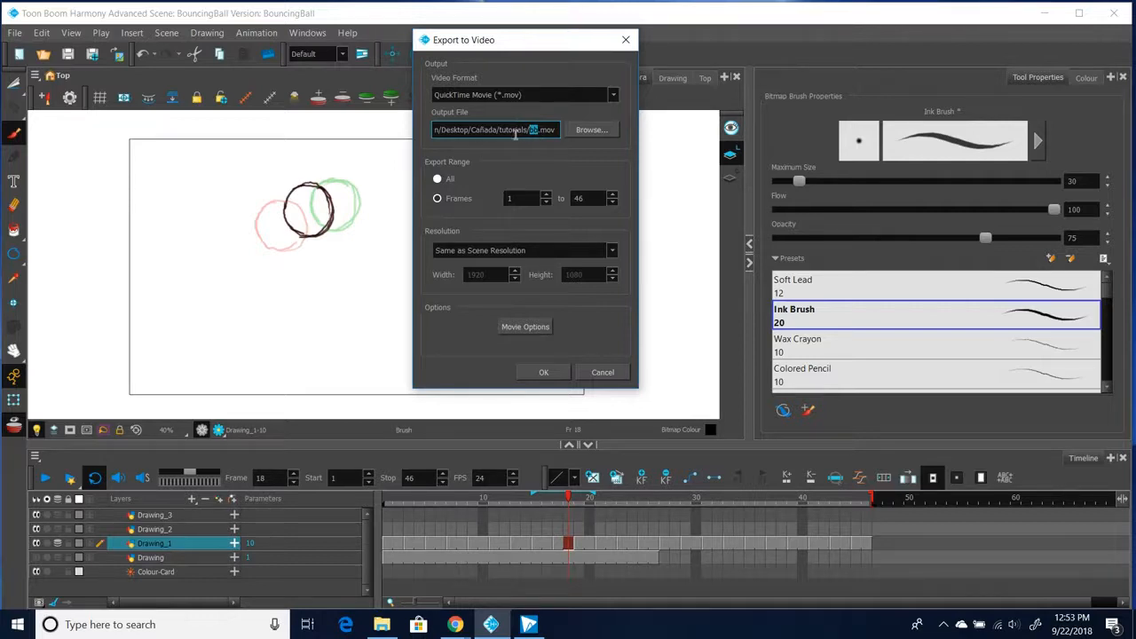
{"action": "key", "text": "BackSpace"}
{"action": "type", "text": "BouncingBall"}
{"action": "left_click_drag", "start_coordinate": [527, 132], "coordinate": [573, 137]}
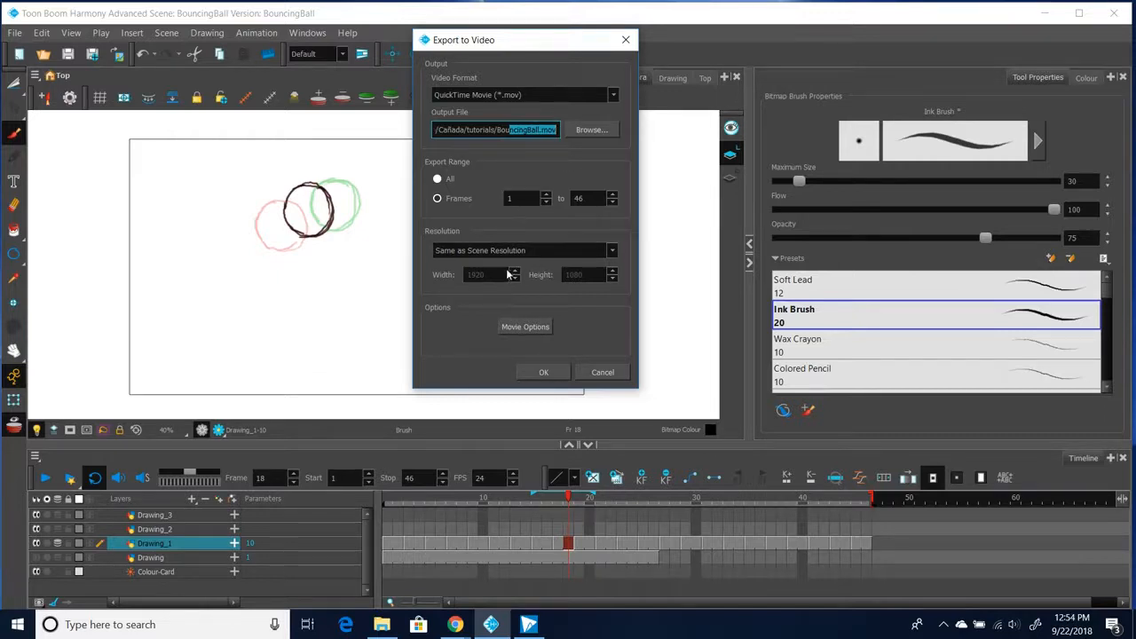
- Set the export resolution to 1/2 of Scene Resolution and export the movie
{"action": "left_click", "coordinate": [487, 252]}
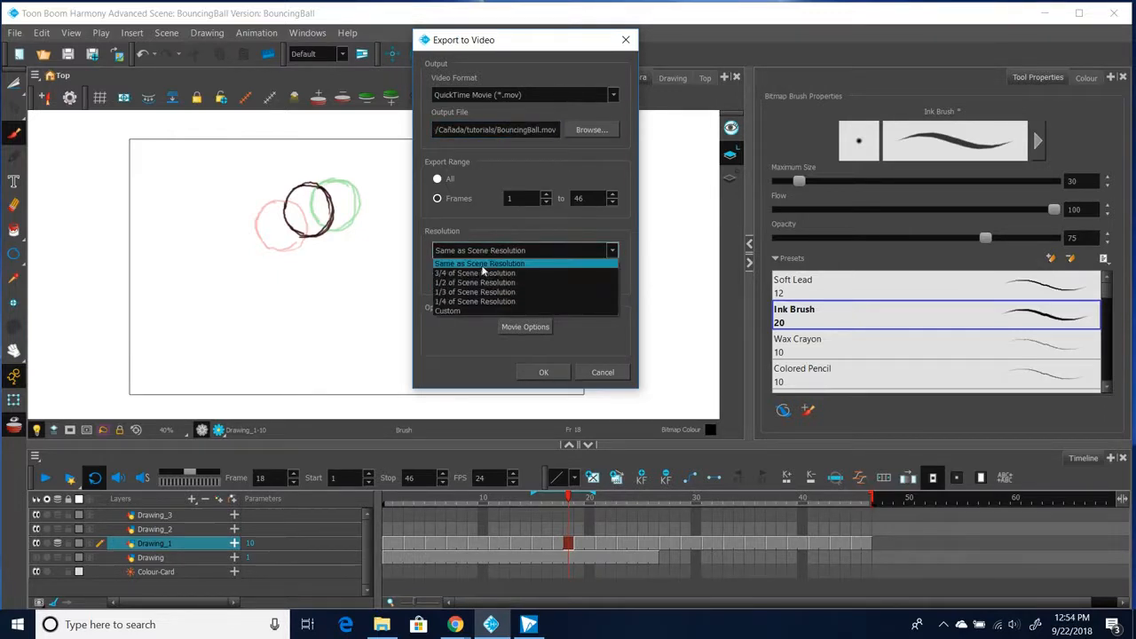
{"action": "left_click", "coordinate": [480, 282]}
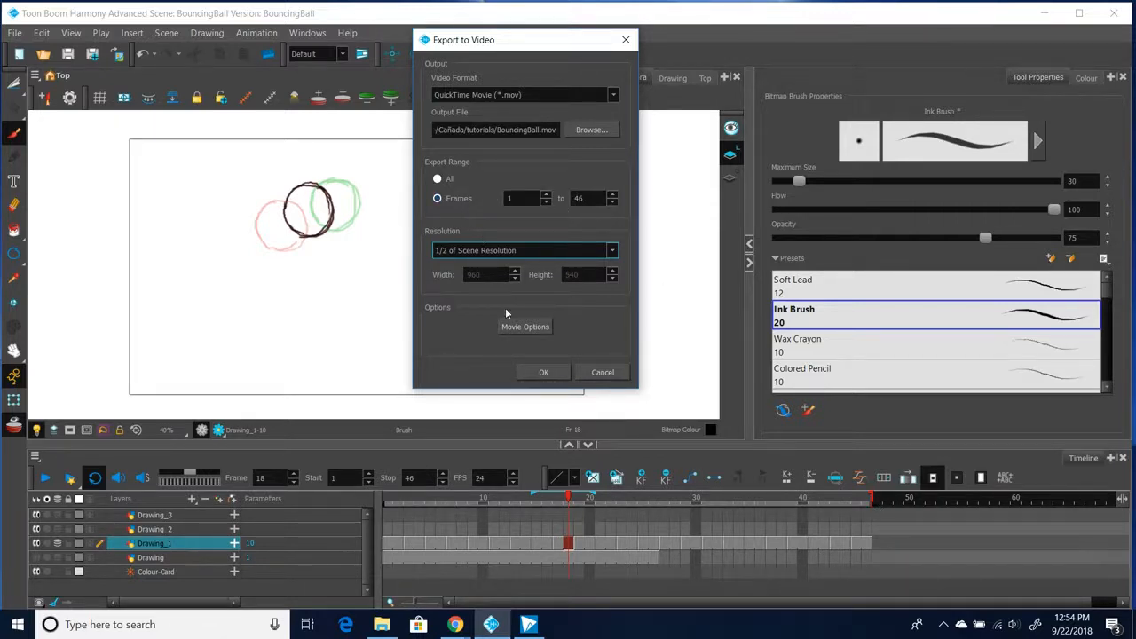
{"action": "left_click", "coordinate": [543, 373]}
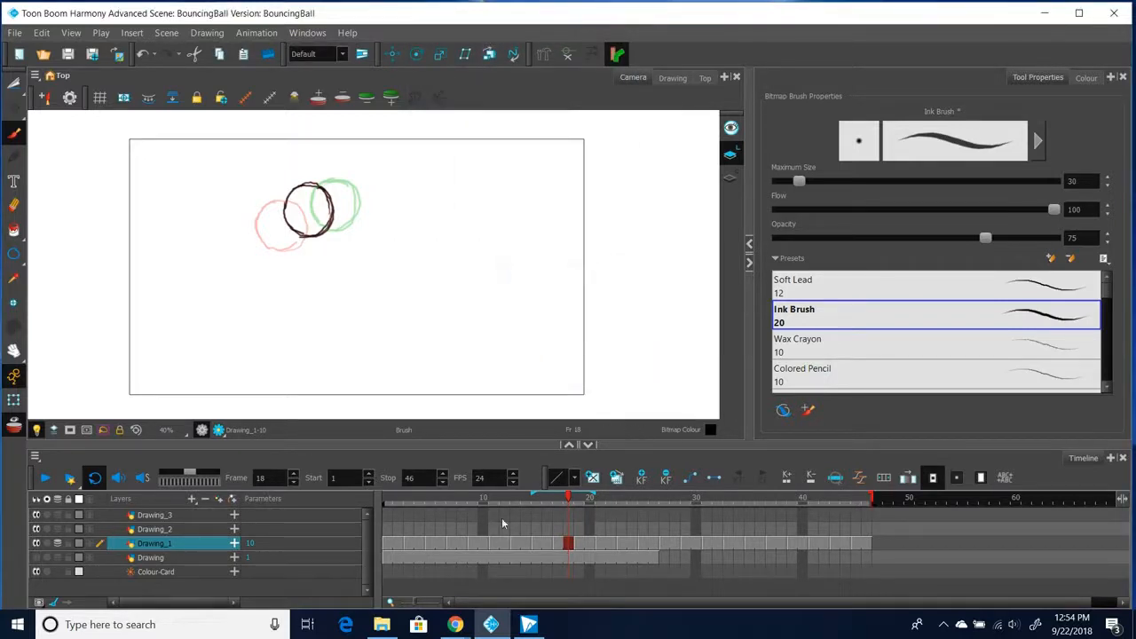
- Switch to File Explorer, go to the tutorials folder and open the exported BouncingBall movie with QuickTime Player
{"action": "left_click", "coordinate": [384, 625]}
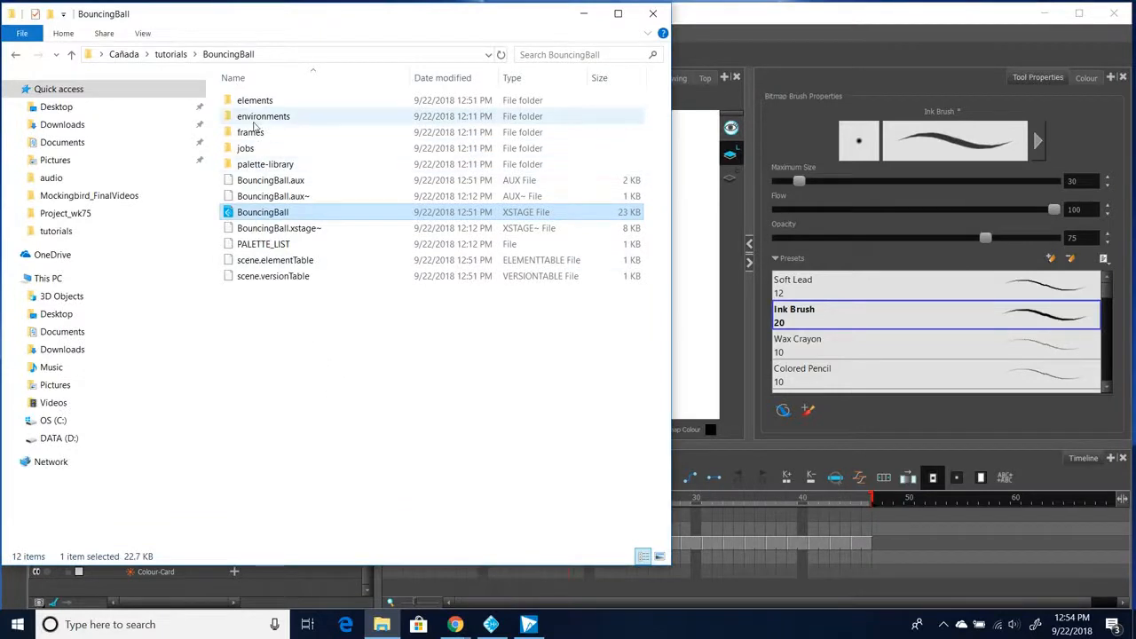
{"action": "left_click", "coordinate": [169, 55]}
{"action": "left_click", "coordinate": [251, 197]}
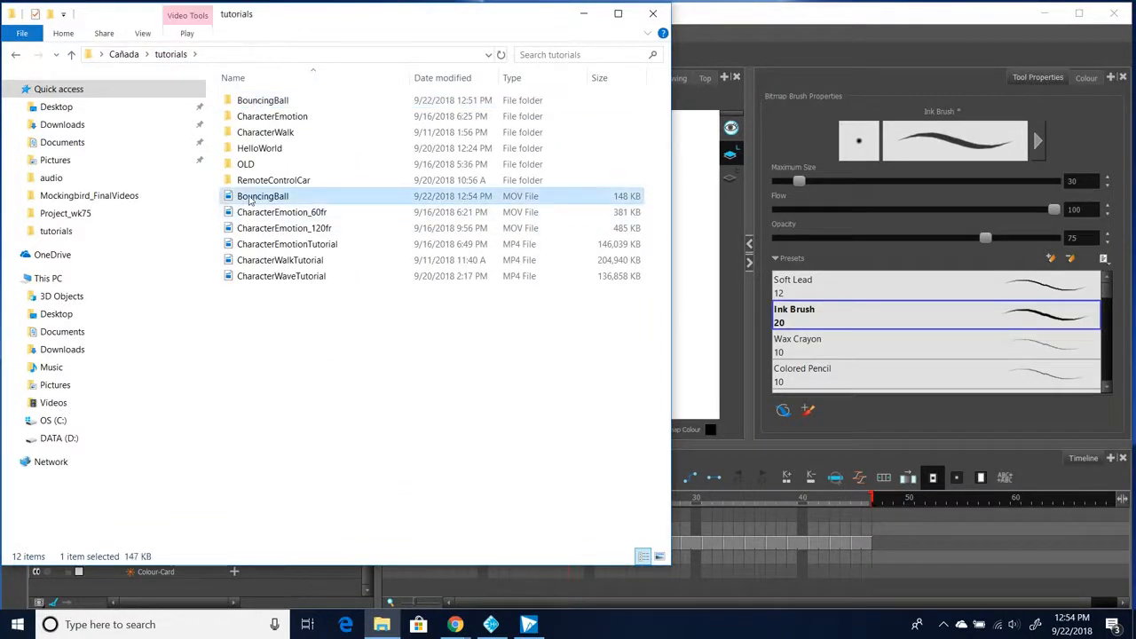
{"action": "right_click", "coordinate": [251, 198]}
{"action": "mouse_move", "coordinate": [207, 274]}
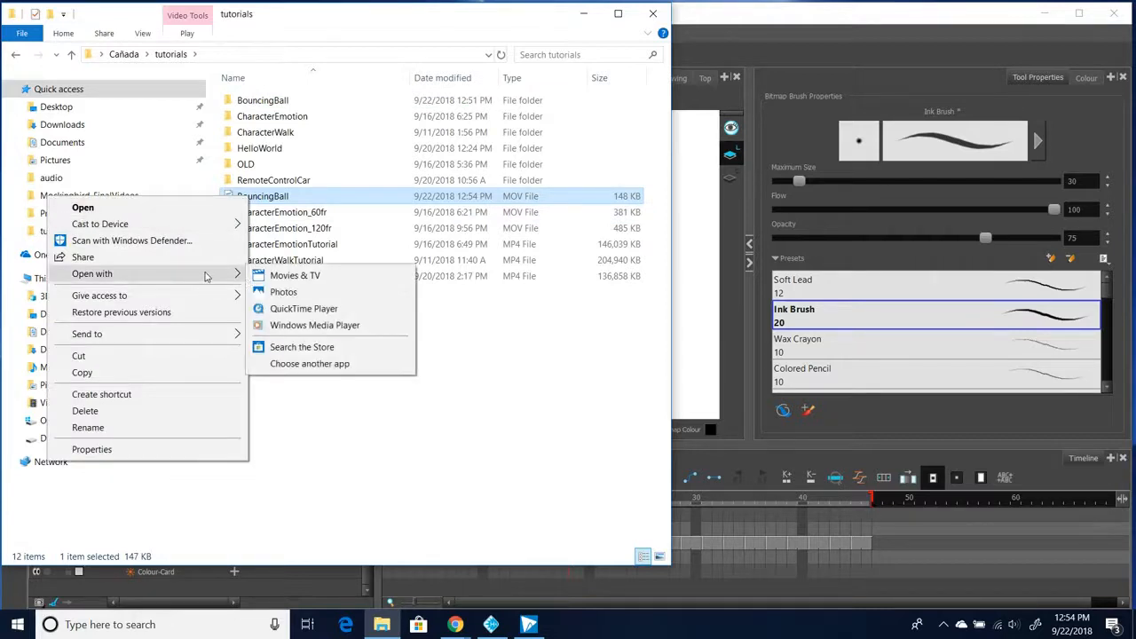
{"action": "left_click", "coordinate": [300, 309]}
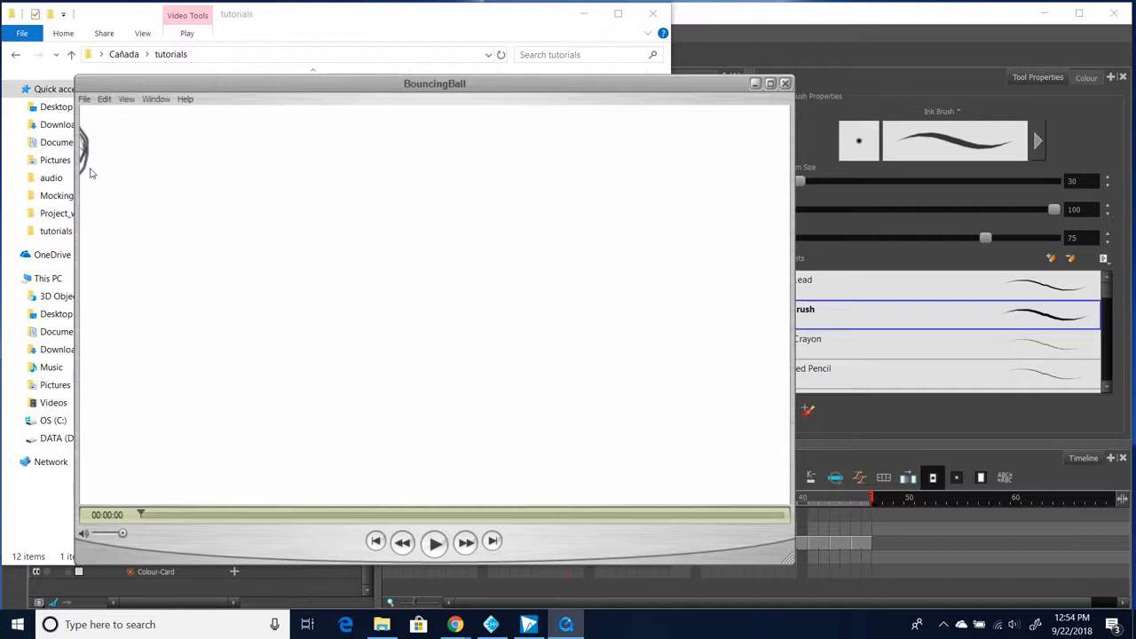
- Turn on looped playback for the BouncingBall movie and check that the option is enabled
{"action": "left_click", "coordinate": [128, 100]}
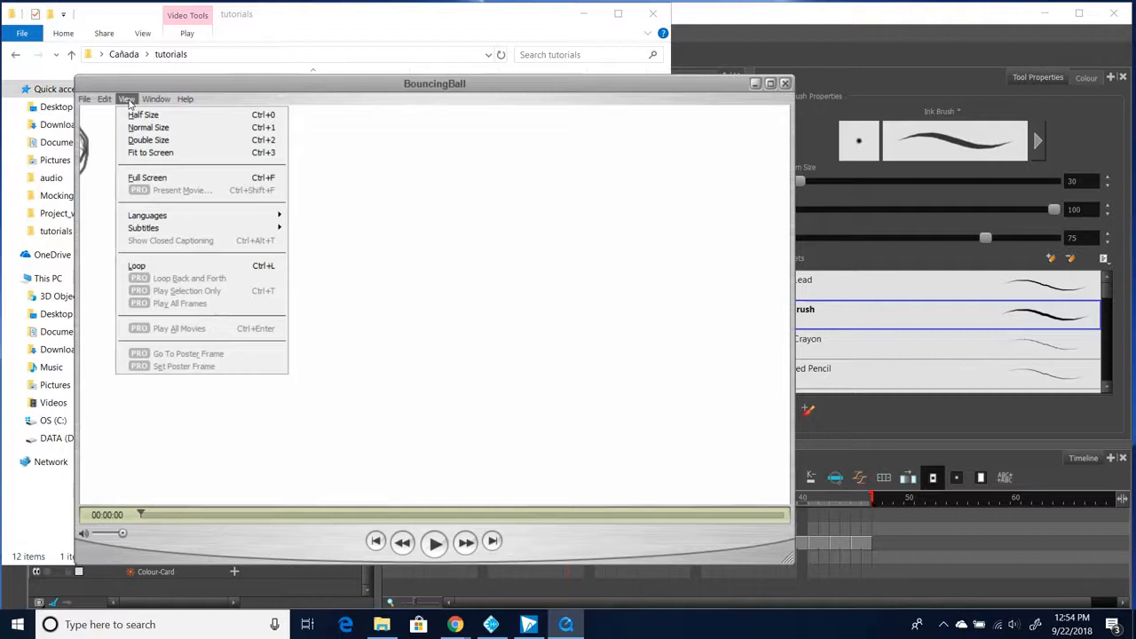
{"action": "left_click", "coordinate": [140, 266]}
{"action": "left_click", "coordinate": [125, 98]}
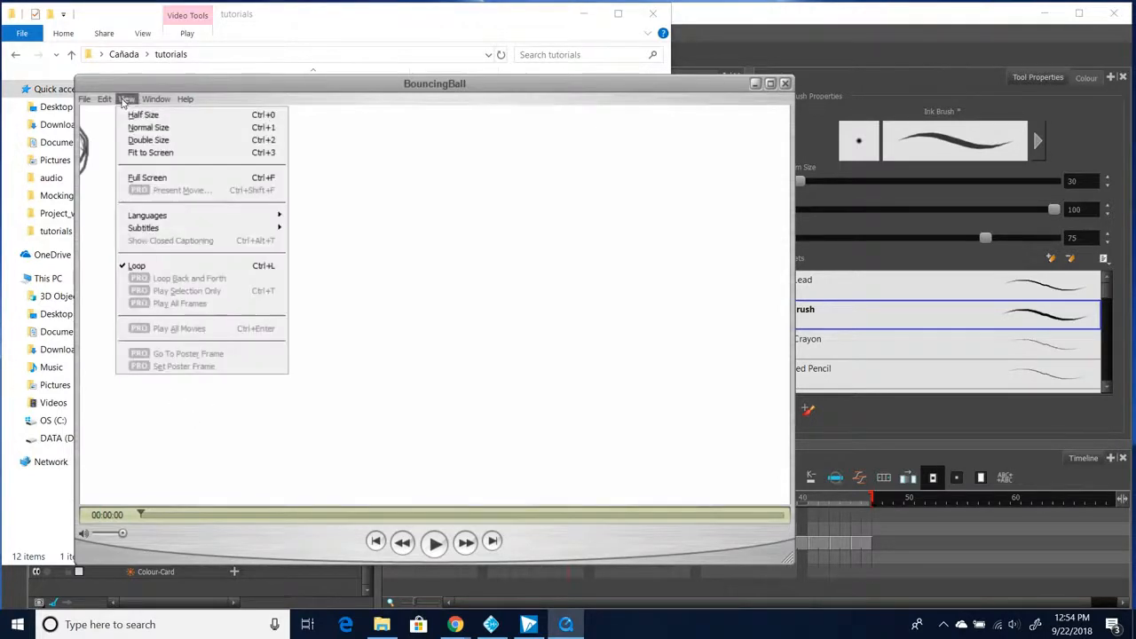
- Jog the BouncingBall movie forward with the Jog Shuttle in the A/V Controls, and review the playback controls once more before closing them
{"action": "mouse_move", "coordinate": [107, 99]}
{"action": "mouse_move", "coordinate": [153, 103]}
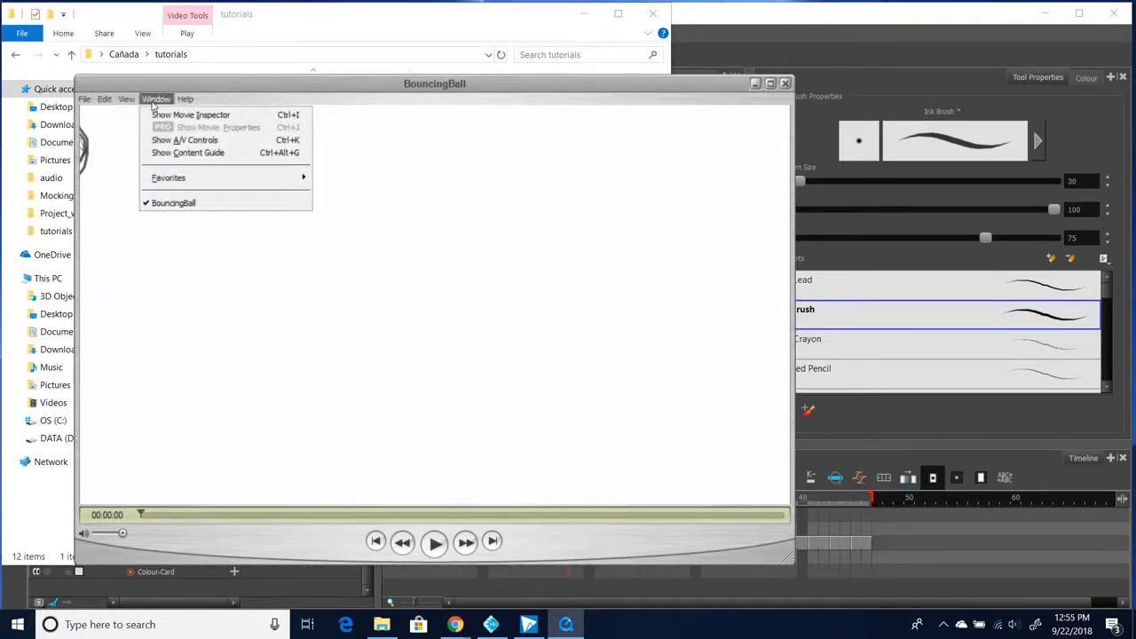
{"action": "left_click", "coordinate": [171, 141]}
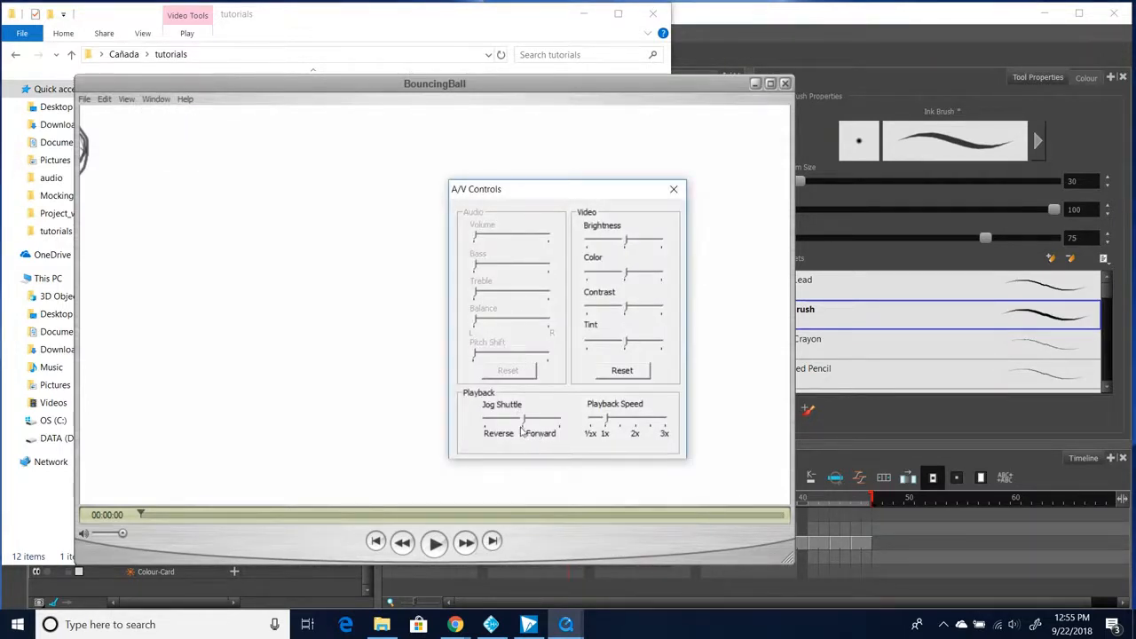
{"action": "mouse_move", "coordinate": [524, 424]}
{"action": "left_mouse_down"}
{"action": "mouse_move", "coordinate": [509, 424]}
{"action": "mouse_move", "coordinate": [542, 428]}
{"action": "left_mouse_up"}
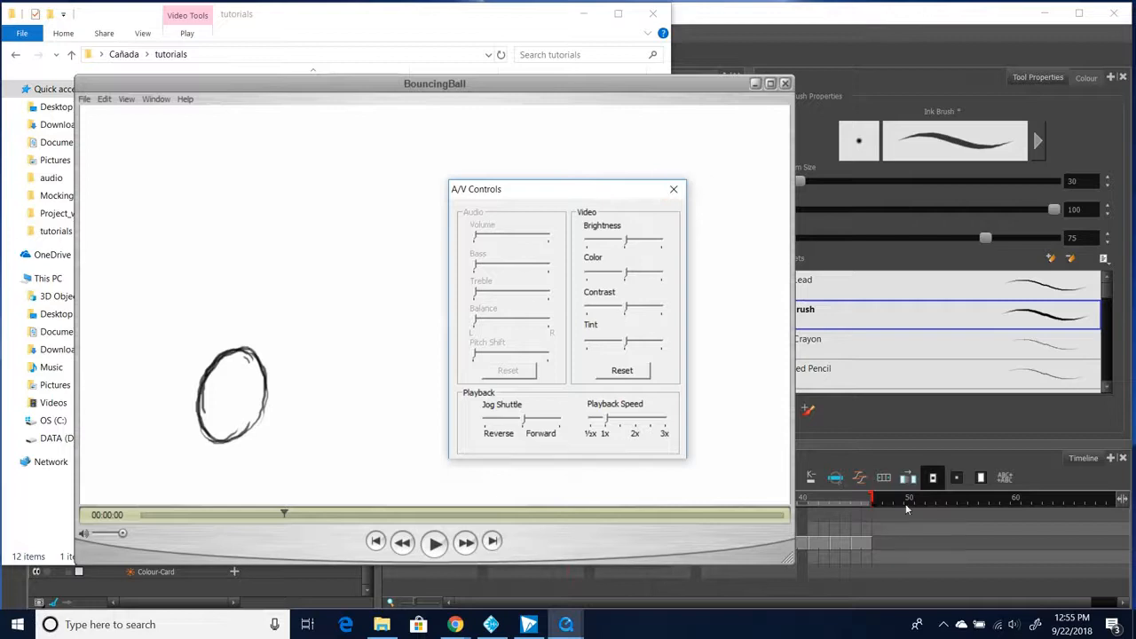
{"action": "left_click", "coordinate": [673, 189]}
{"action": "left_click", "coordinate": [156, 99]}
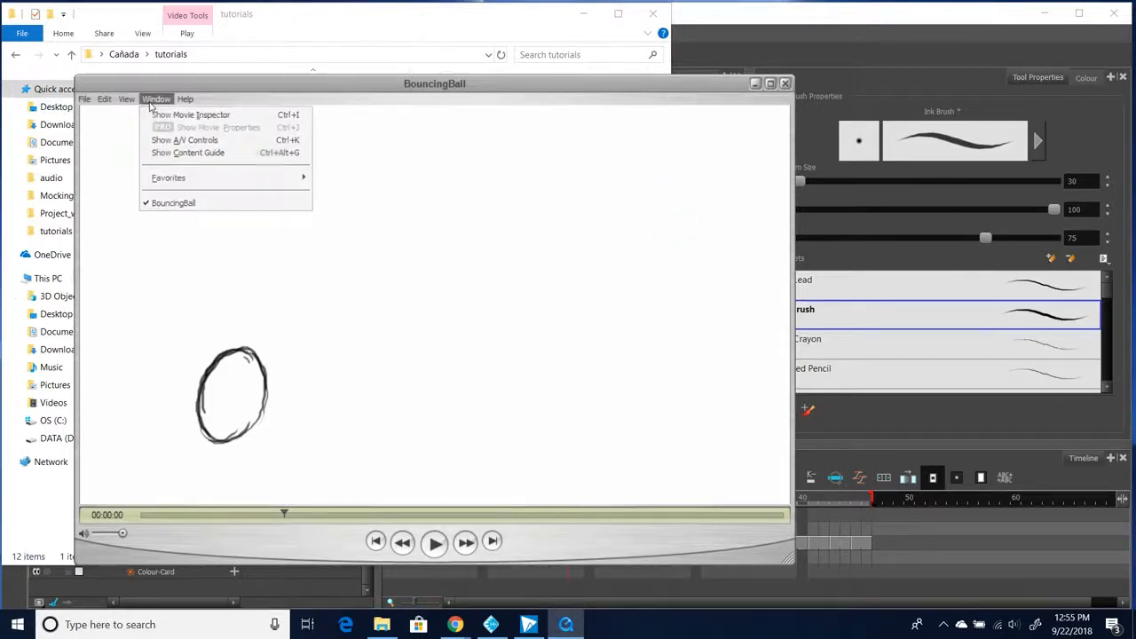
{"action": "left_click", "coordinate": [184, 140]}
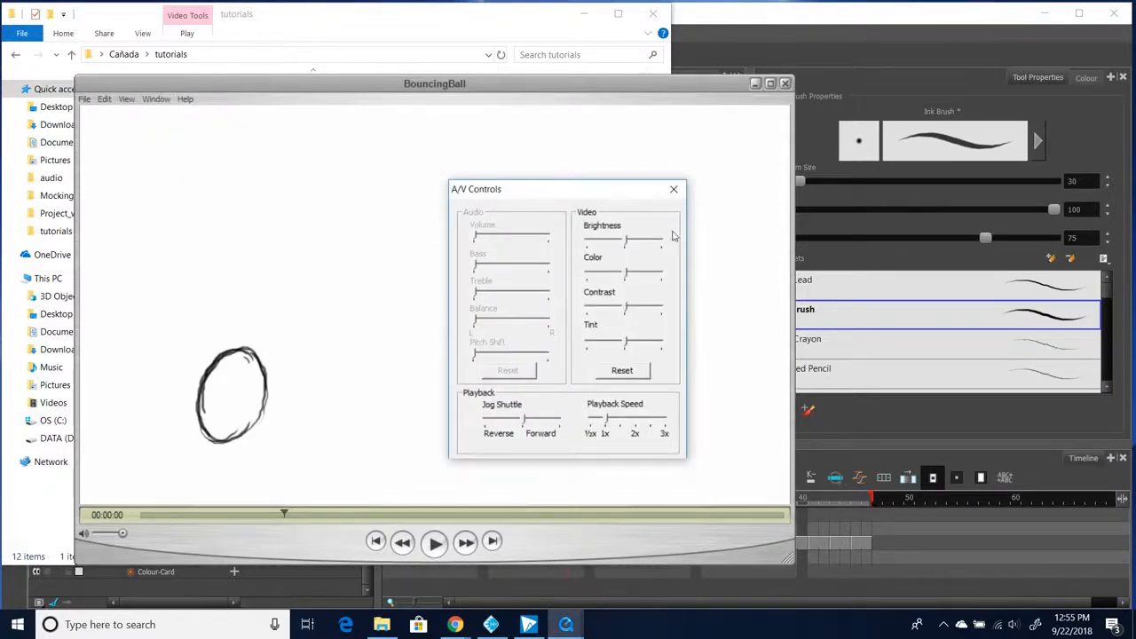
{"action": "left_click", "coordinate": [673, 189]}
- Play the BouncingBall movie, pause it near the end, and scrub the playhead back to the middle of the bounce
{"action": "left_click", "coordinate": [433, 545]}
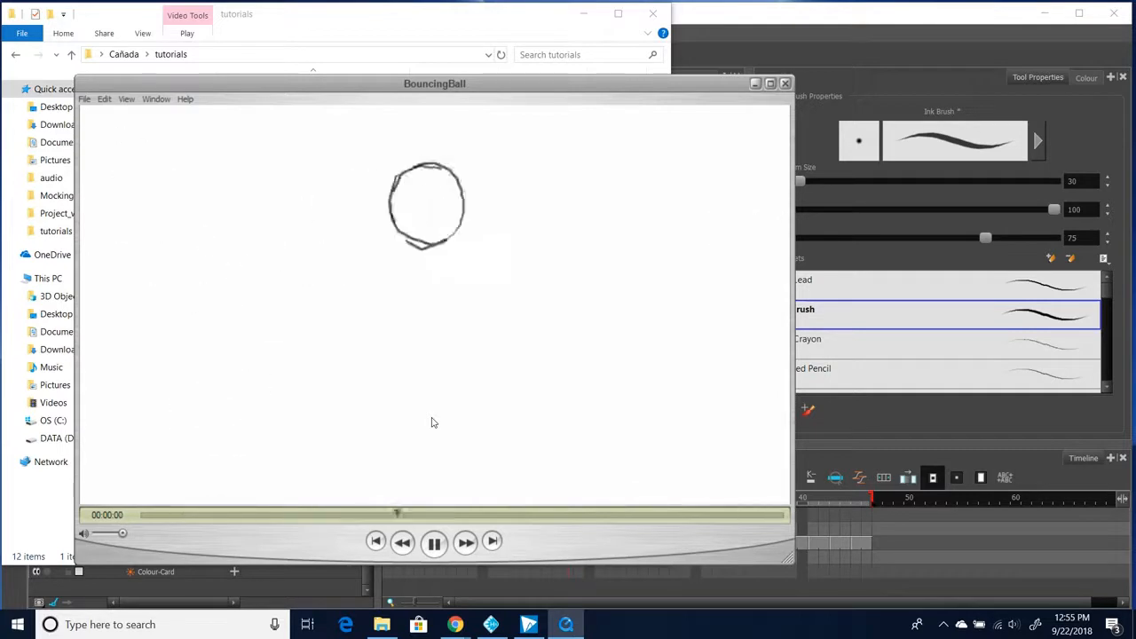
{"action": "left_click", "coordinate": [435, 543]}
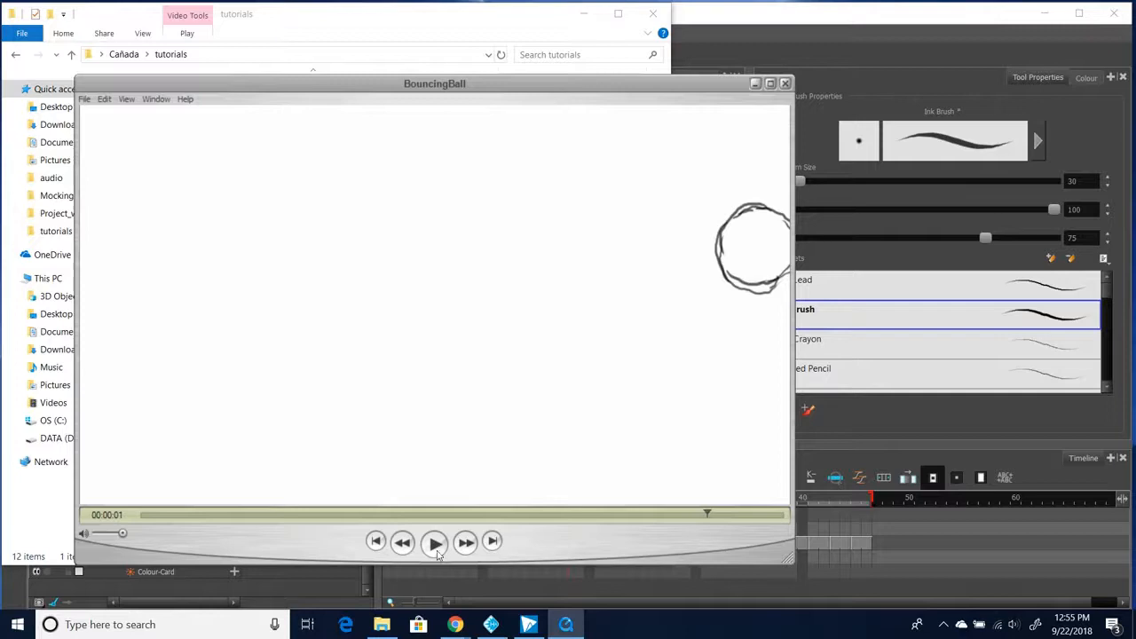
{"action": "left_click_drag", "start_coordinate": [665, 517], "coordinate": [417, 530]}
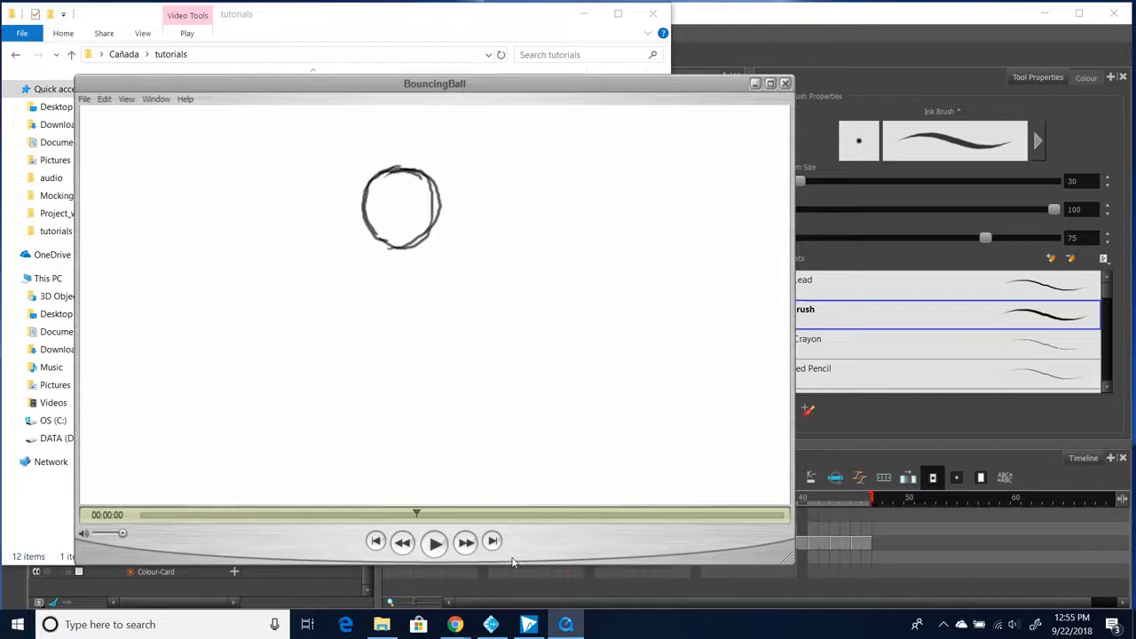